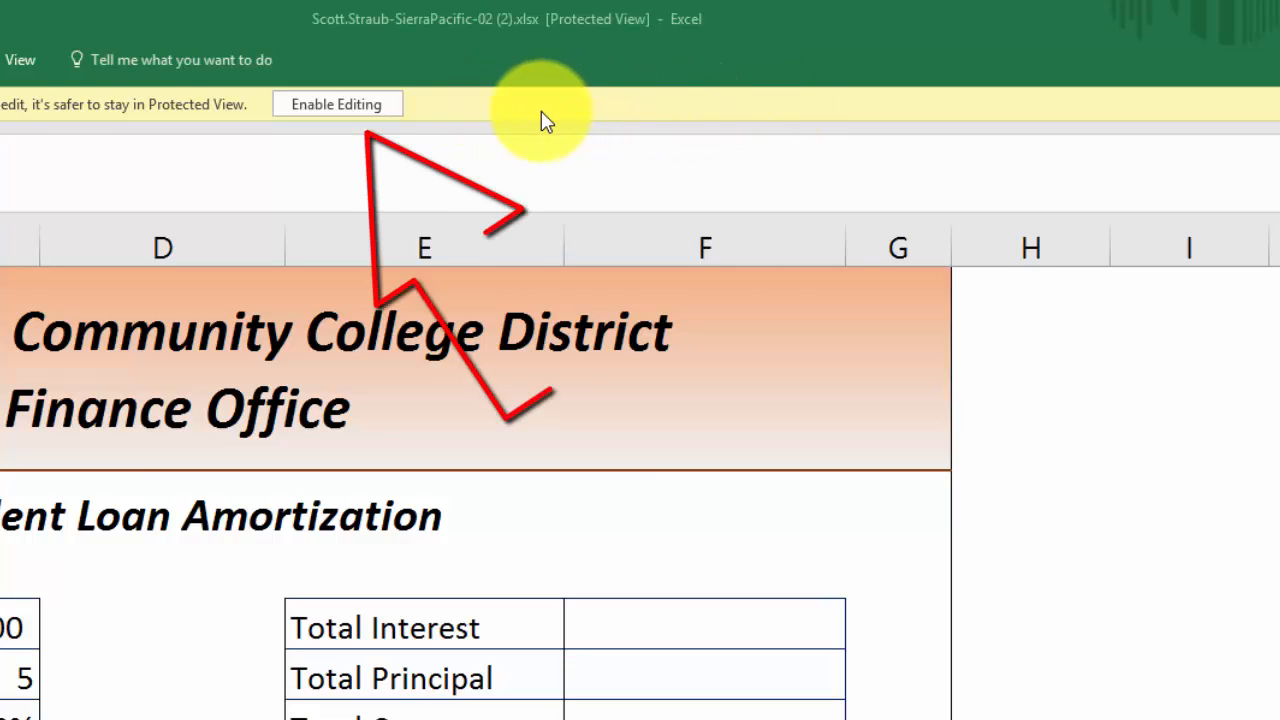
# - Enable editing for the protected workbook and save it
pyautogui.click(331, 106)
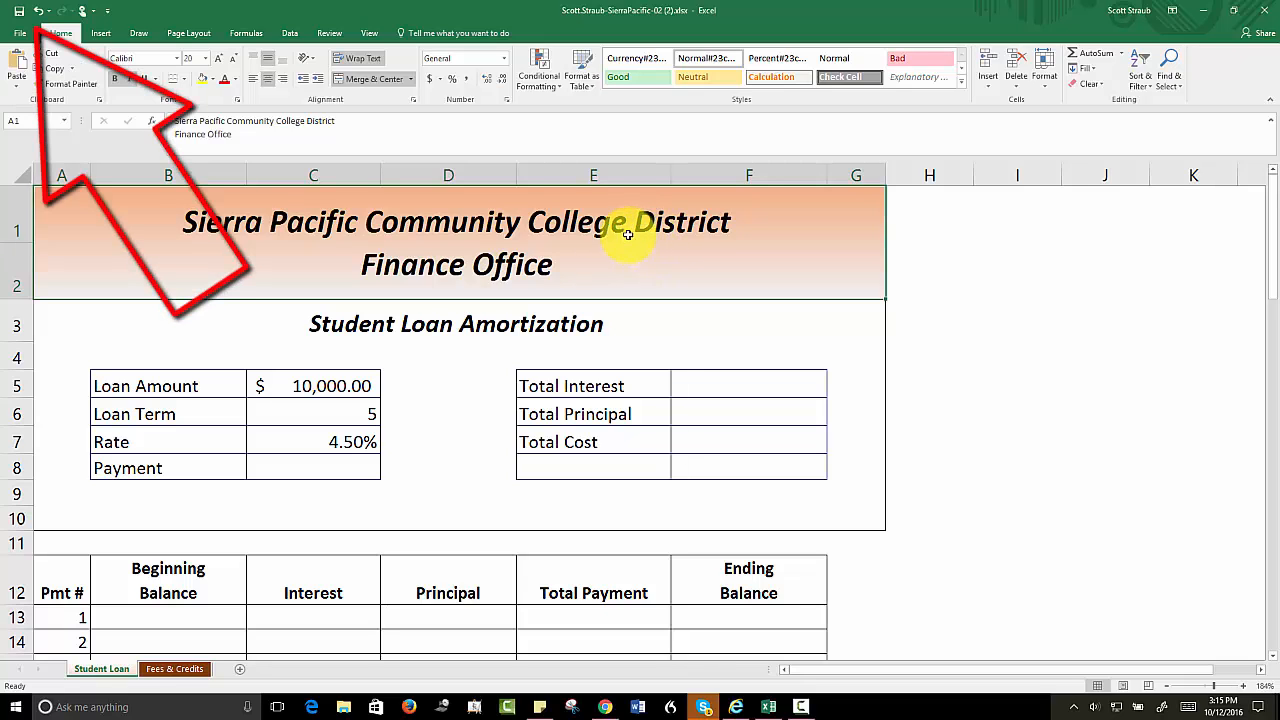
pyautogui.click(18, 16)
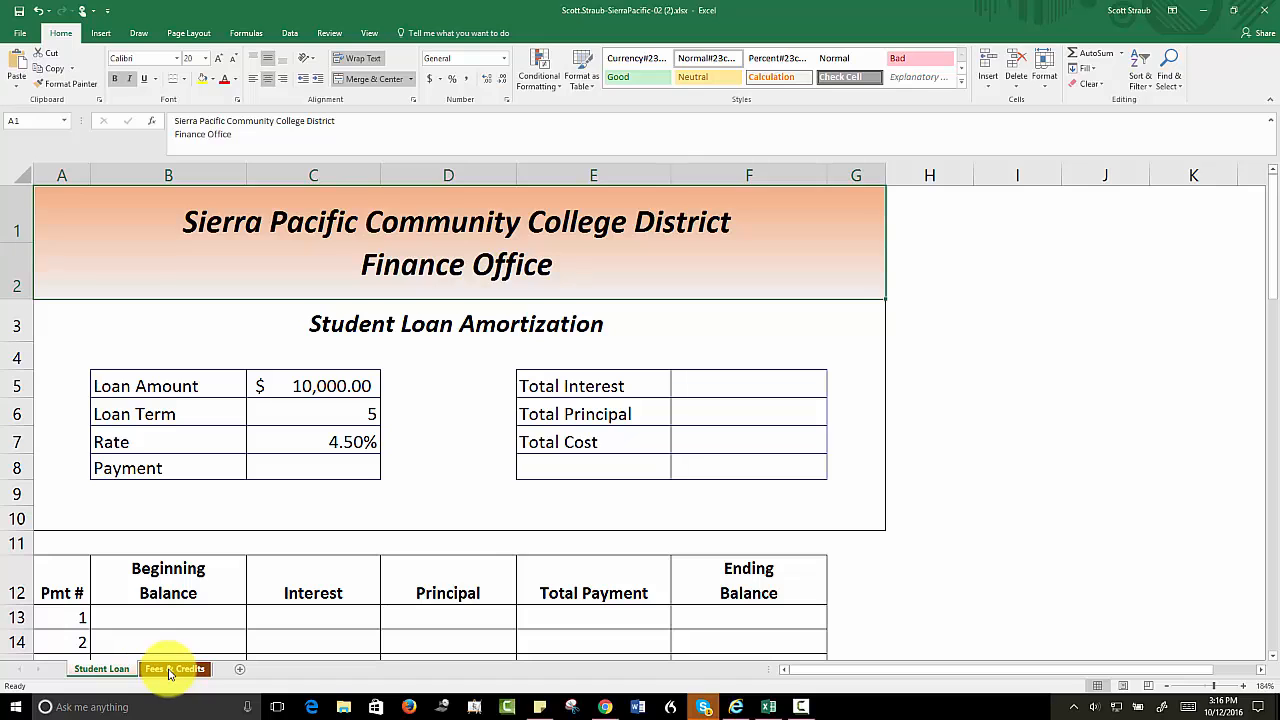
# - Look over the Fees & Credits sheet and return to the Student Loan sheet
pyautogui.click(172, 669)
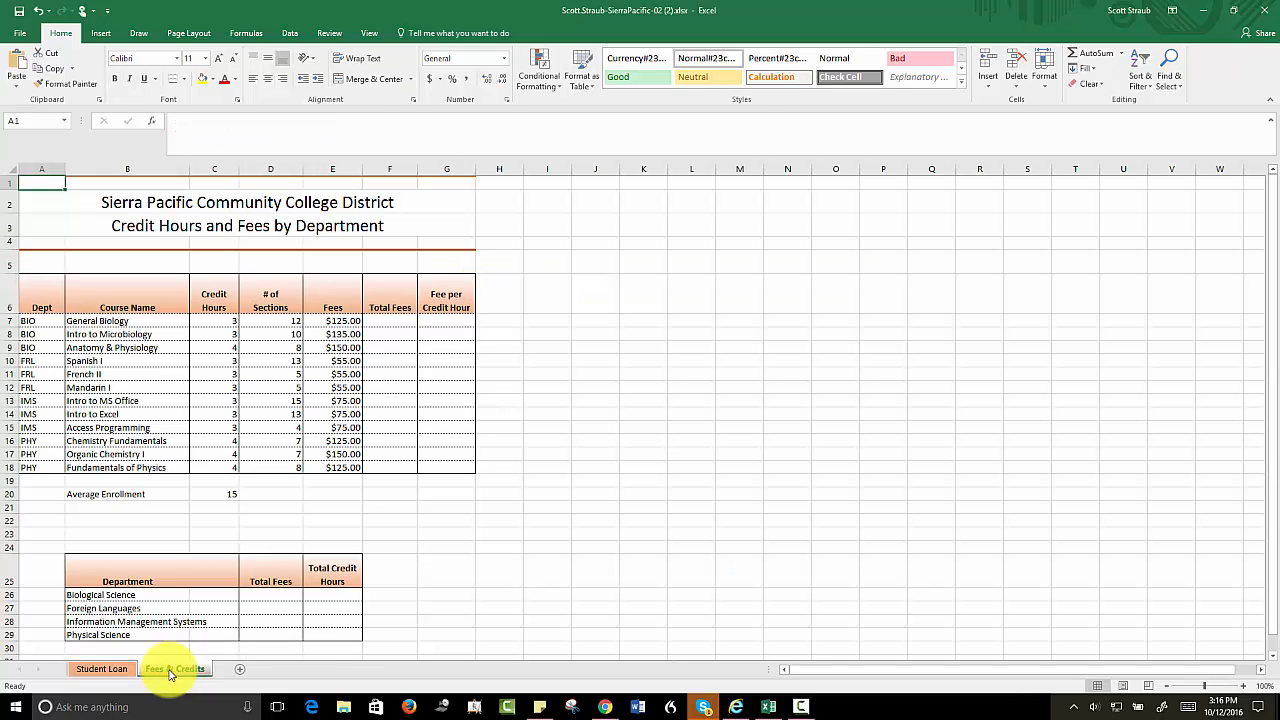
pyautogui.click(97, 672)
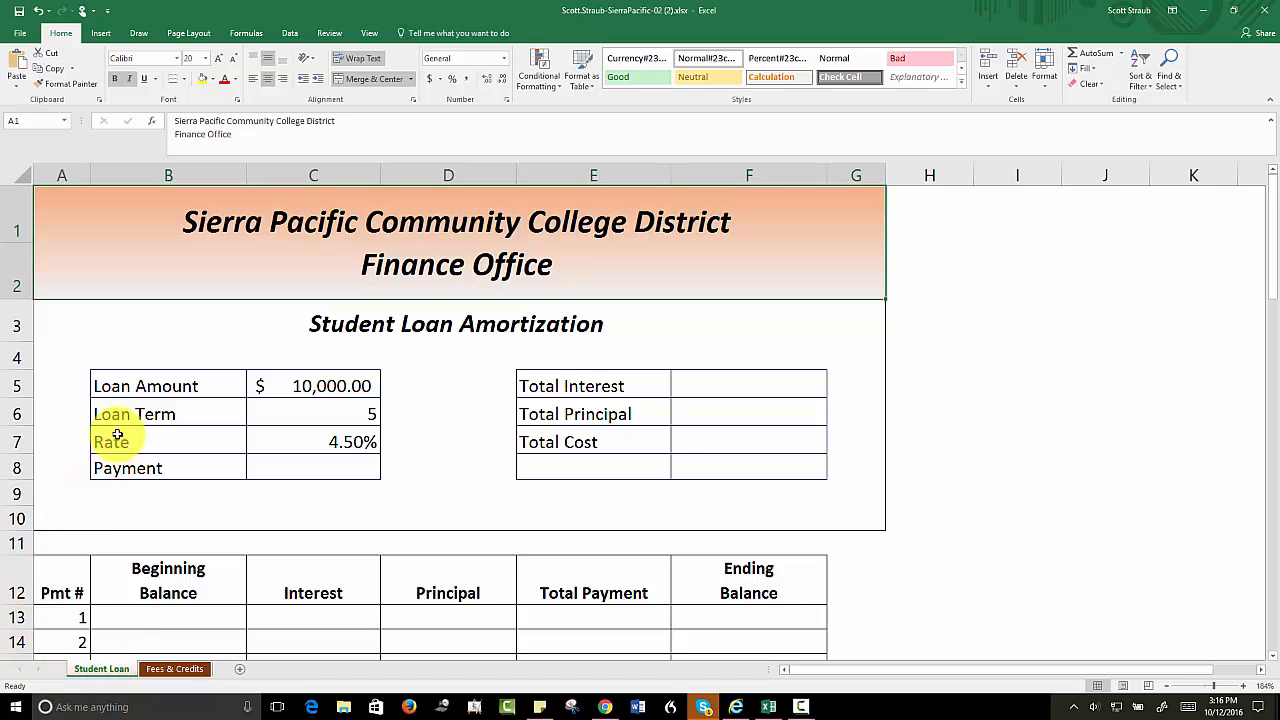
# - Create defined names for the loan values in C5:C8 from the left-column labels of the range B5:C8
pyautogui.moveTo(150, 383); pyautogui.dragTo(281, 465)
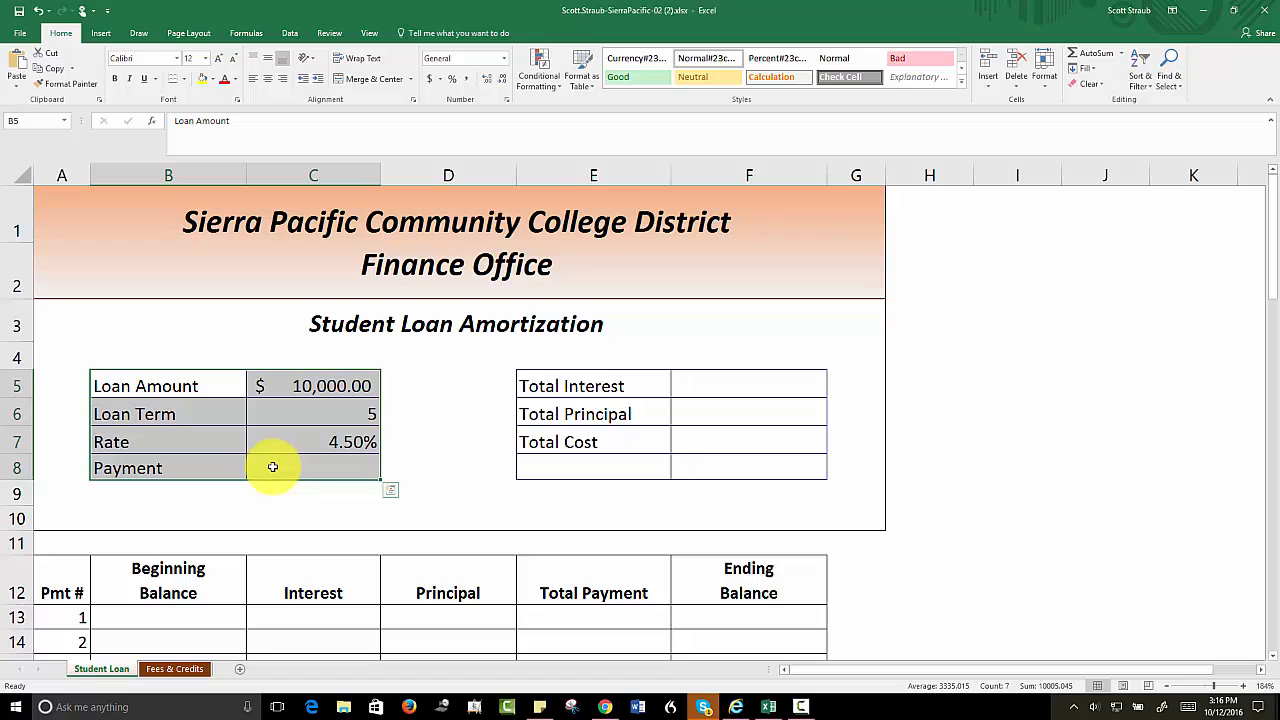
pyautogui.click(248, 34)
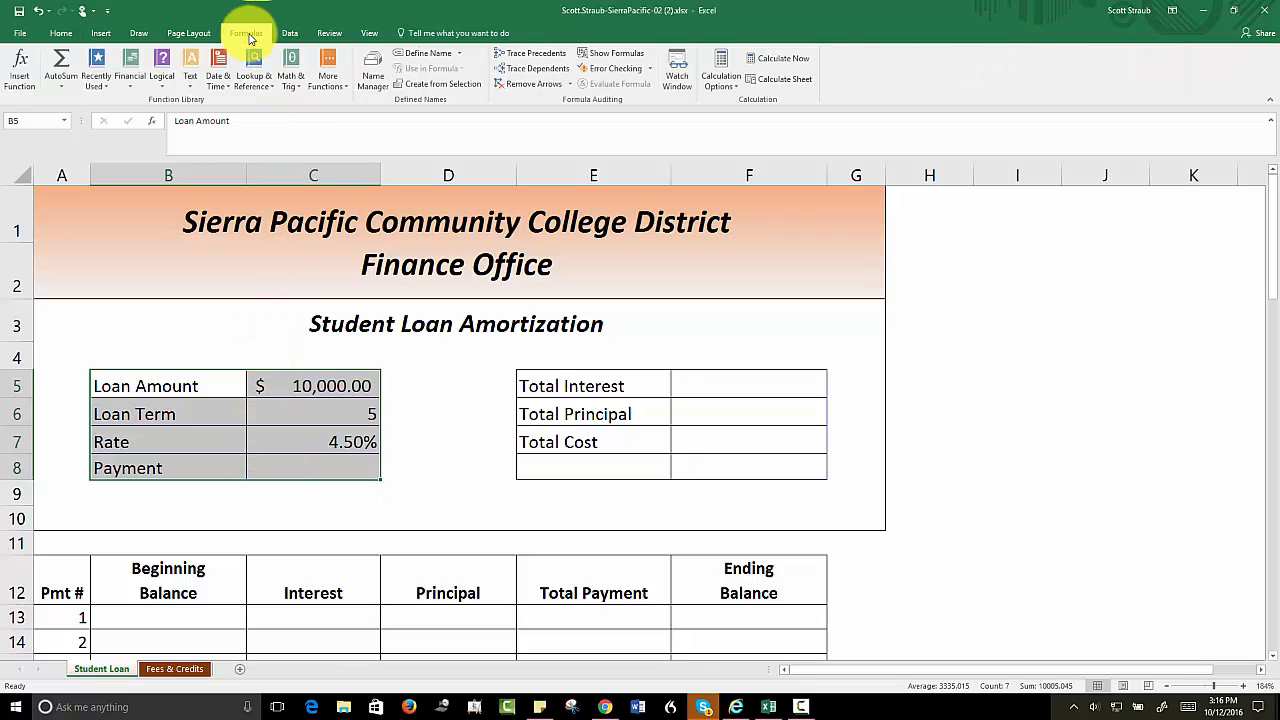
pyautogui.click(427, 87)
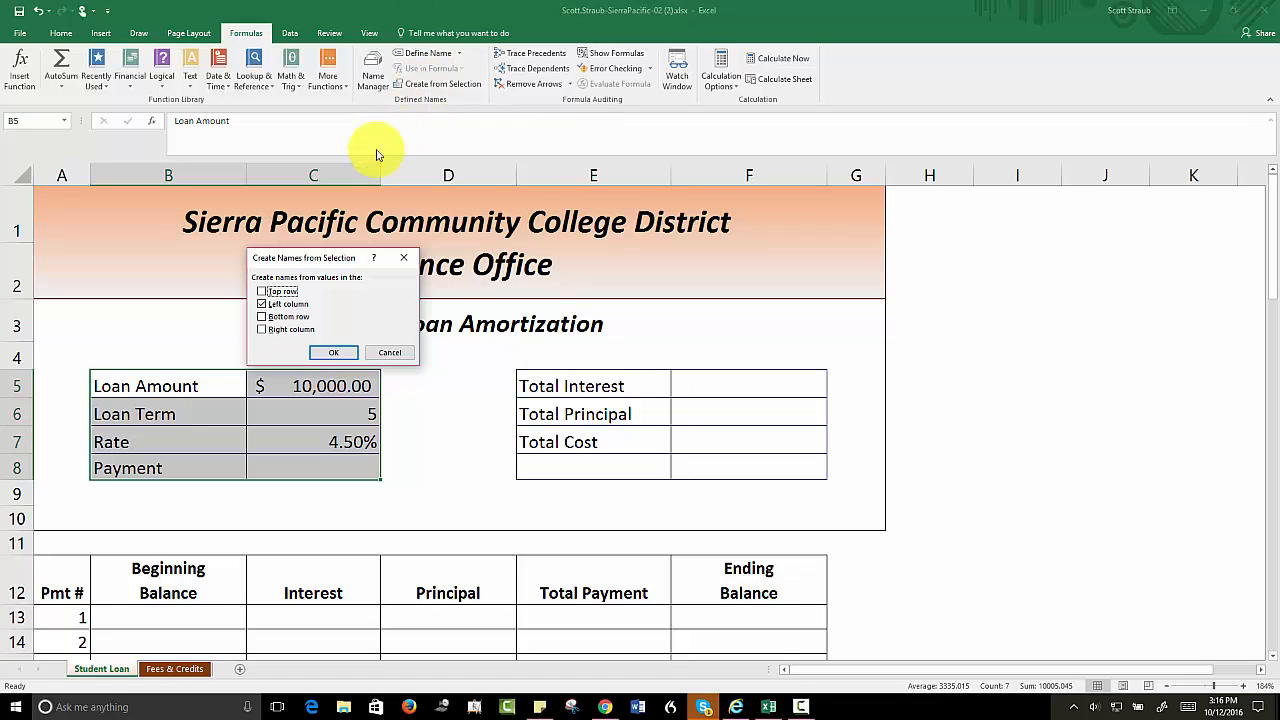
pyautogui.click(260, 292)
pyautogui.click(337, 357)
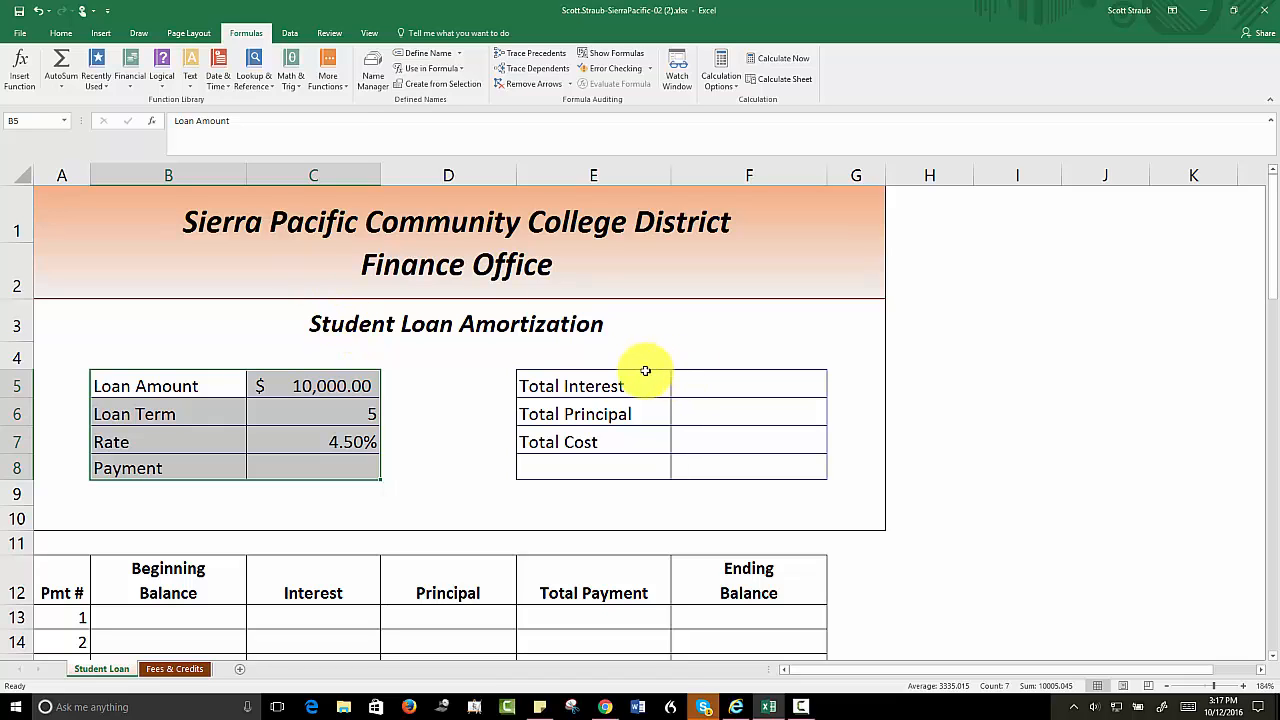
# - Create defined names for F5:F7 from the left-column labels of E5:F7, and review the defined names in the Name Manager
pyautogui.moveTo(590, 385); pyautogui.dragTo(700, 434)
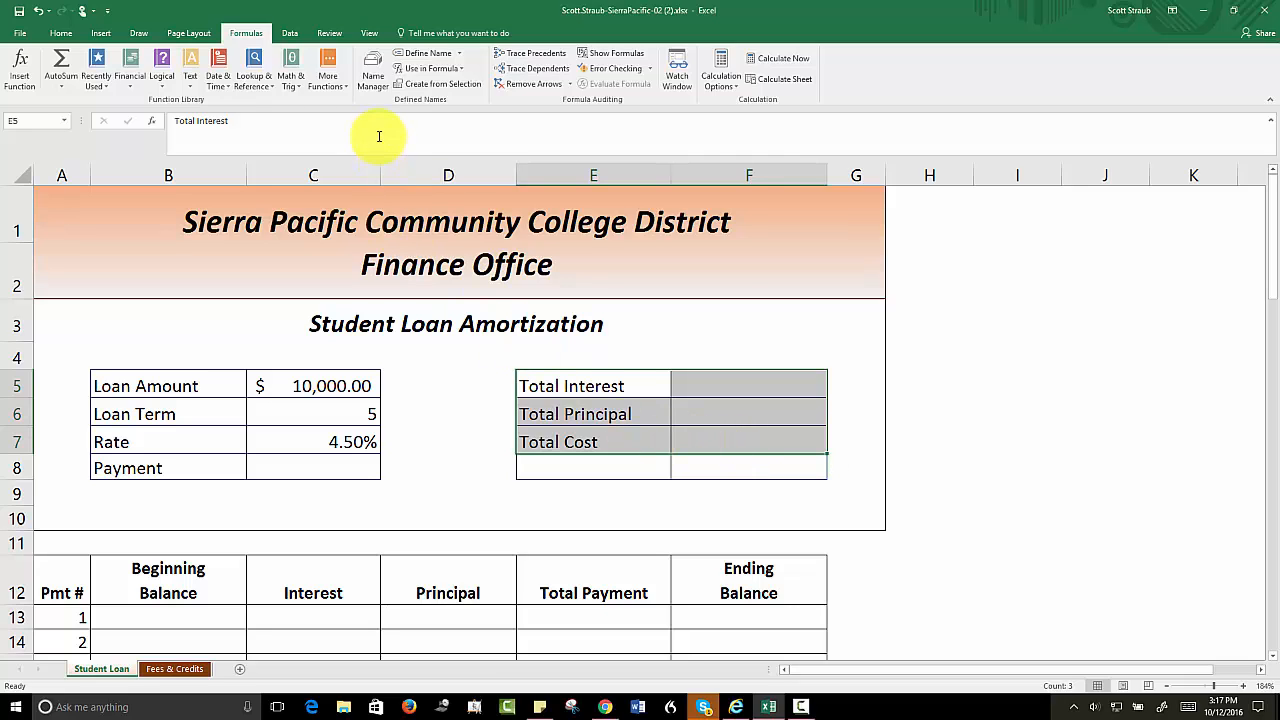
pyautogui.click(420, 88)
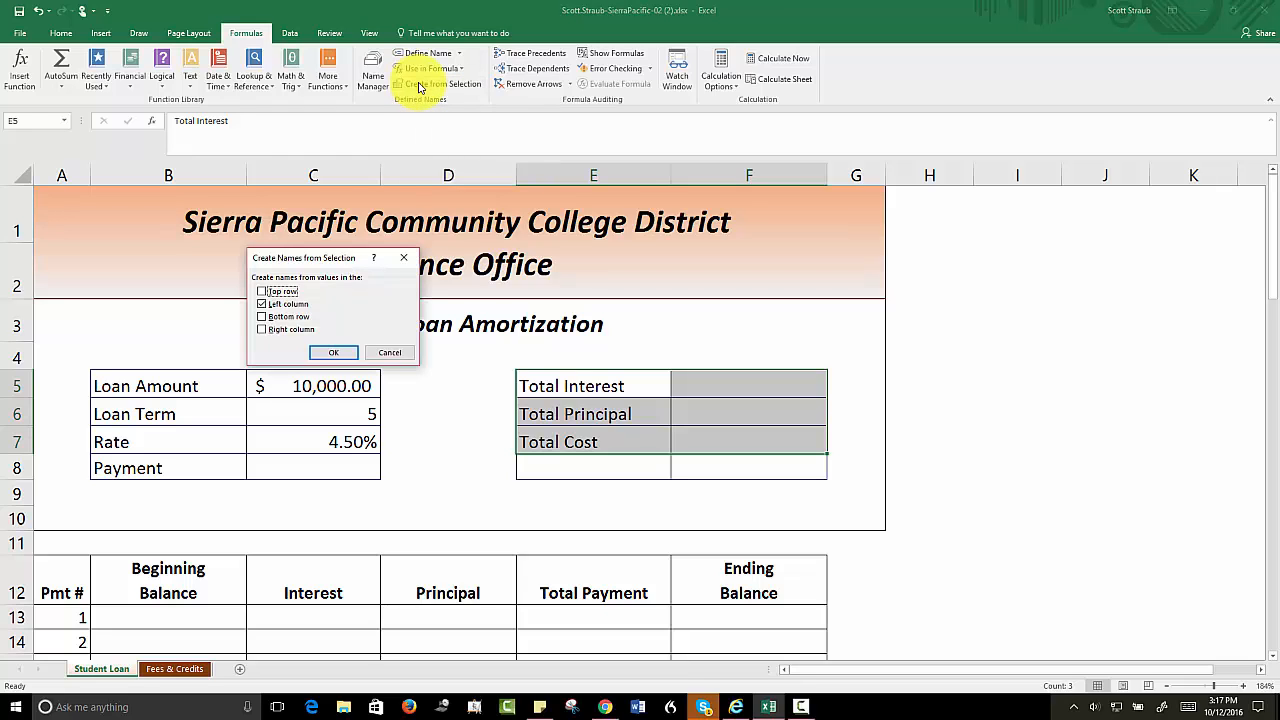
pyautogui.click(263, 304)
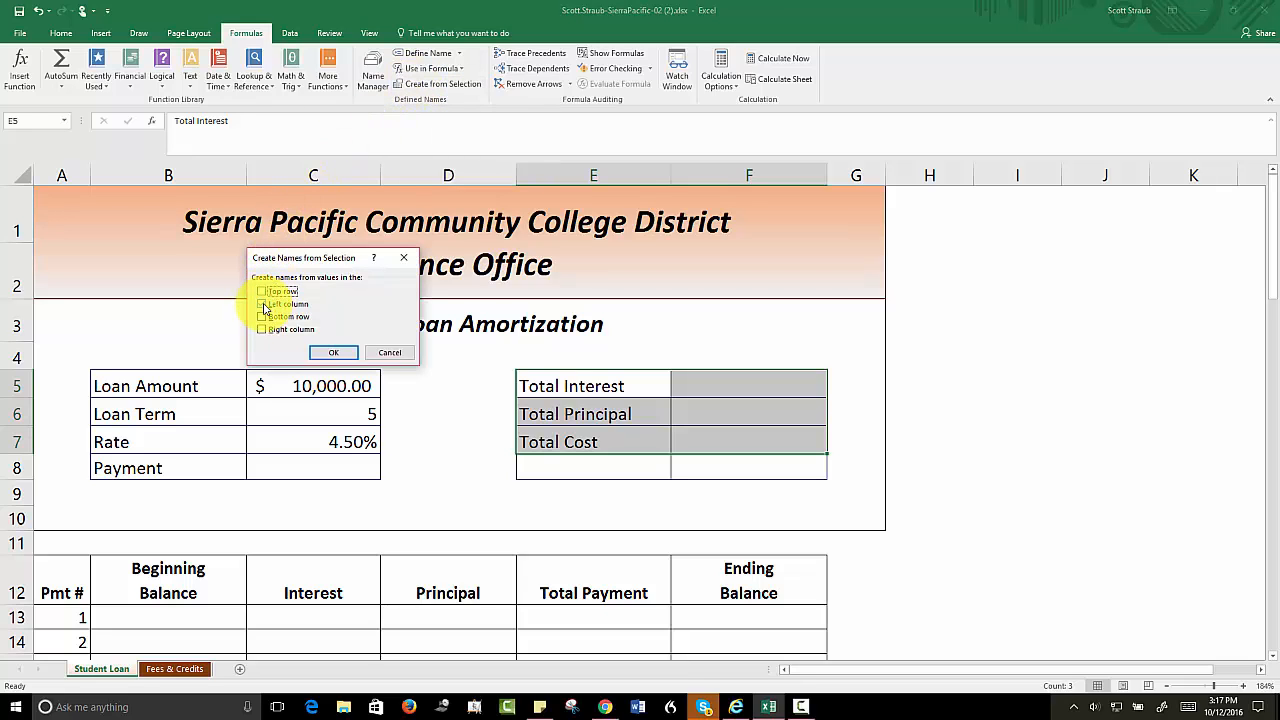
pyautogui.click(263, 304)
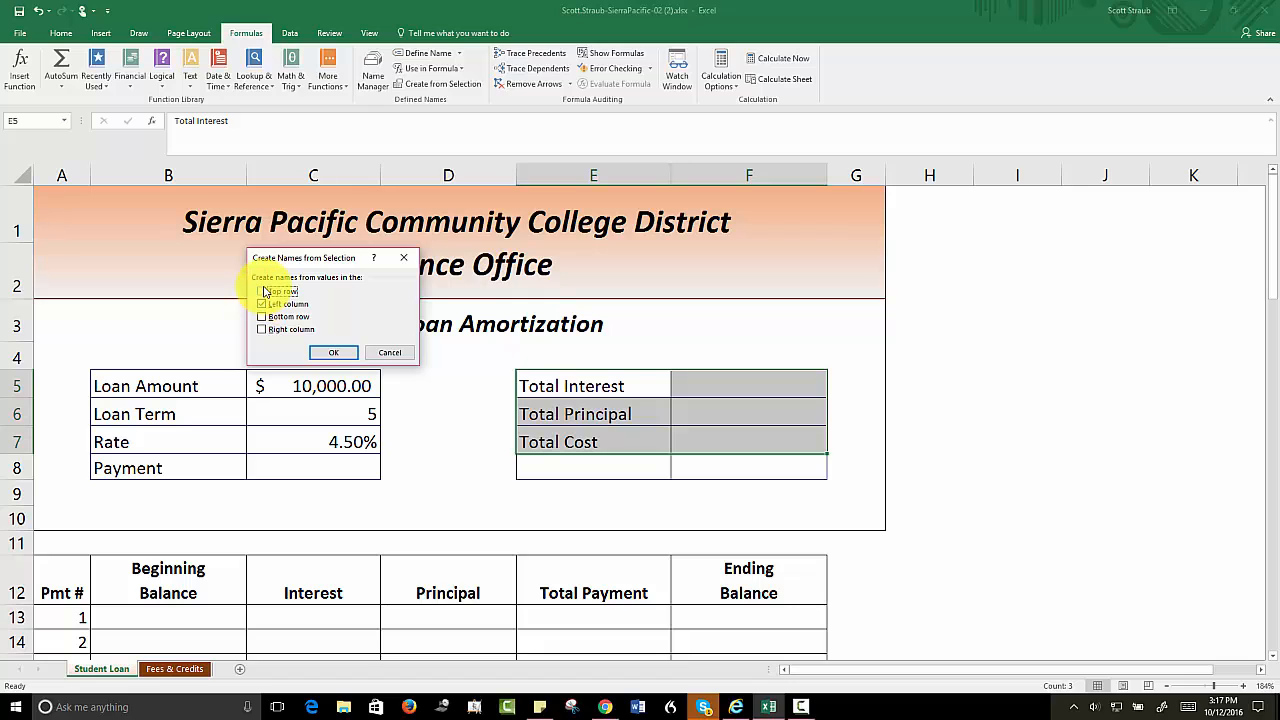
pyautogui.click(327, 354)
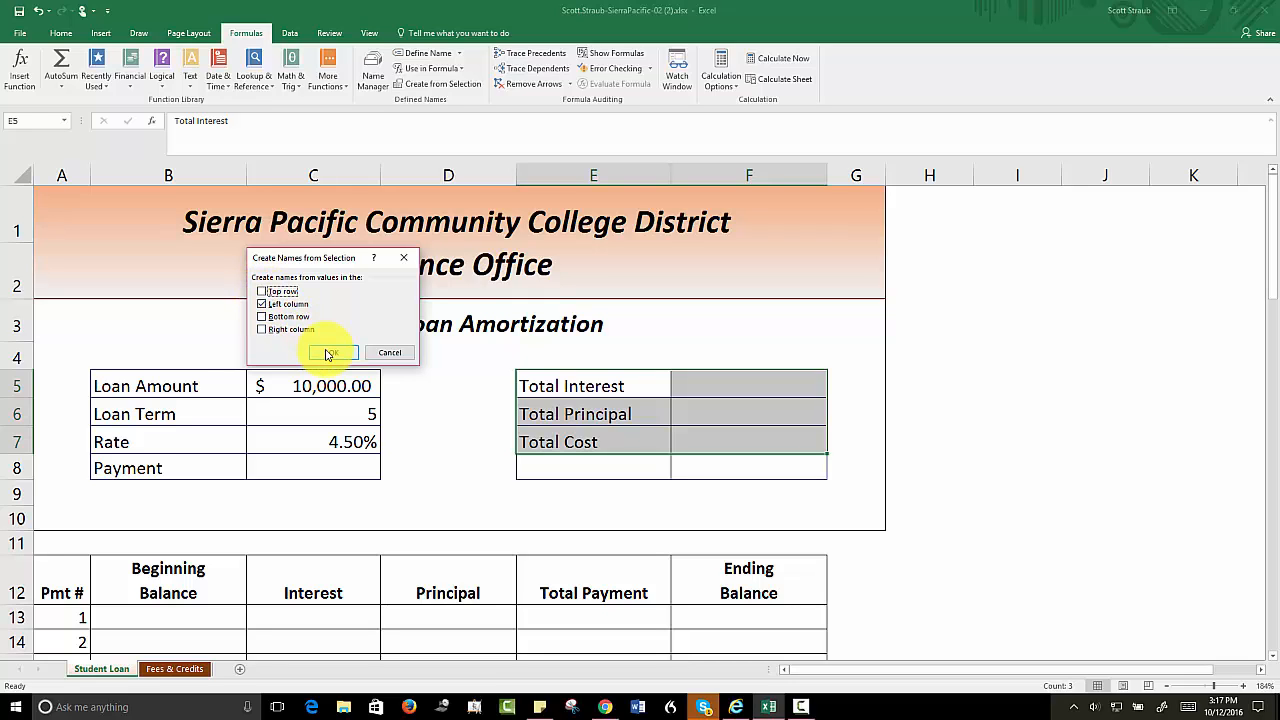
pyautogui.click(327, 354)
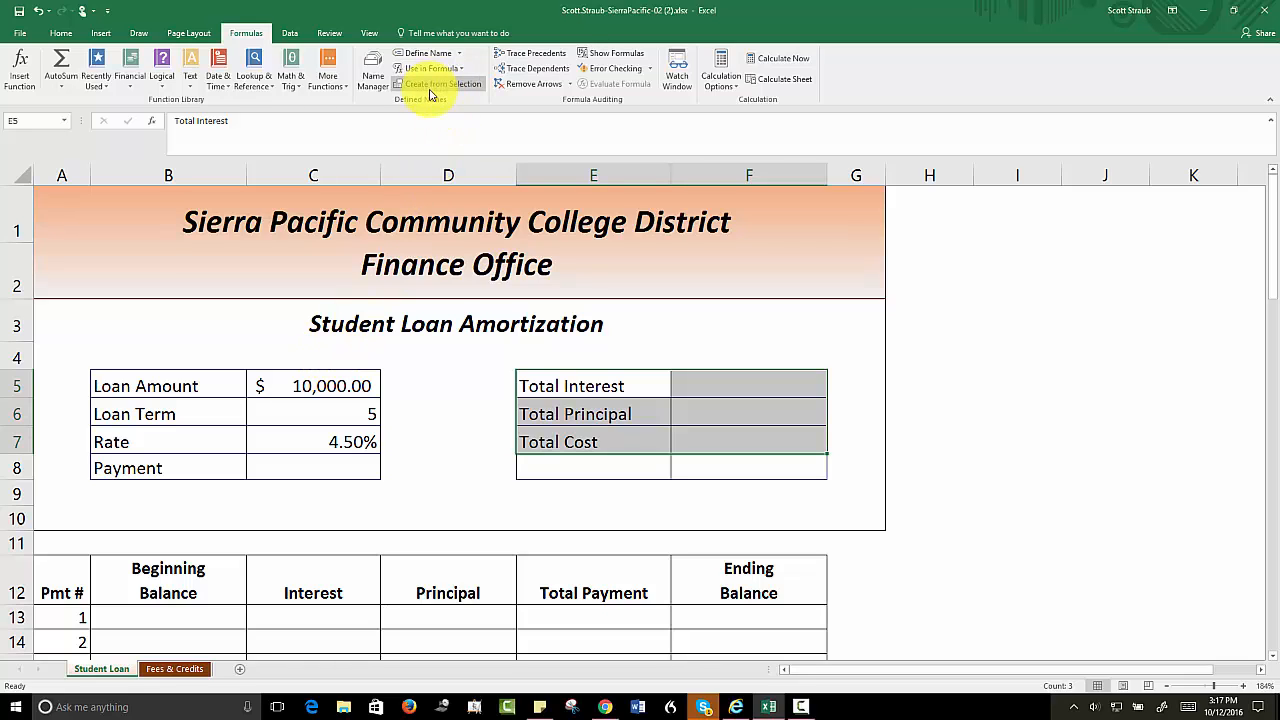
pyautogui.click(370, 78)
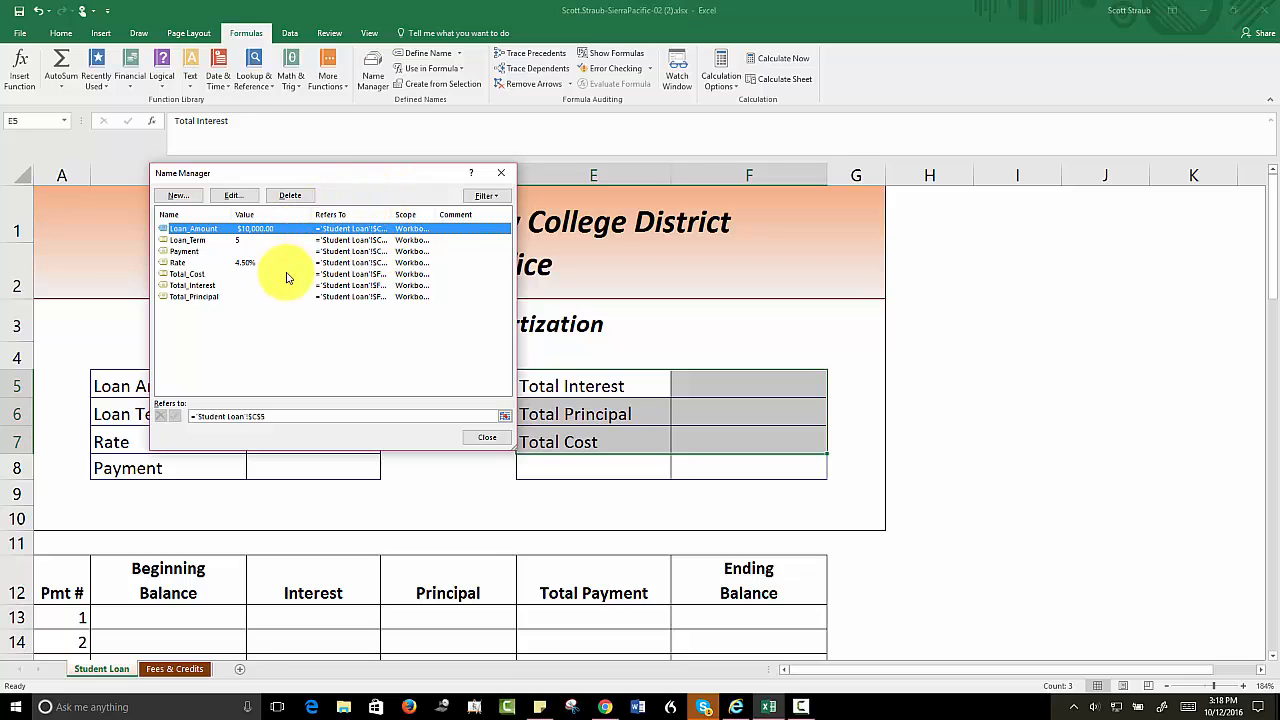
pyautogui.click(484, 437)
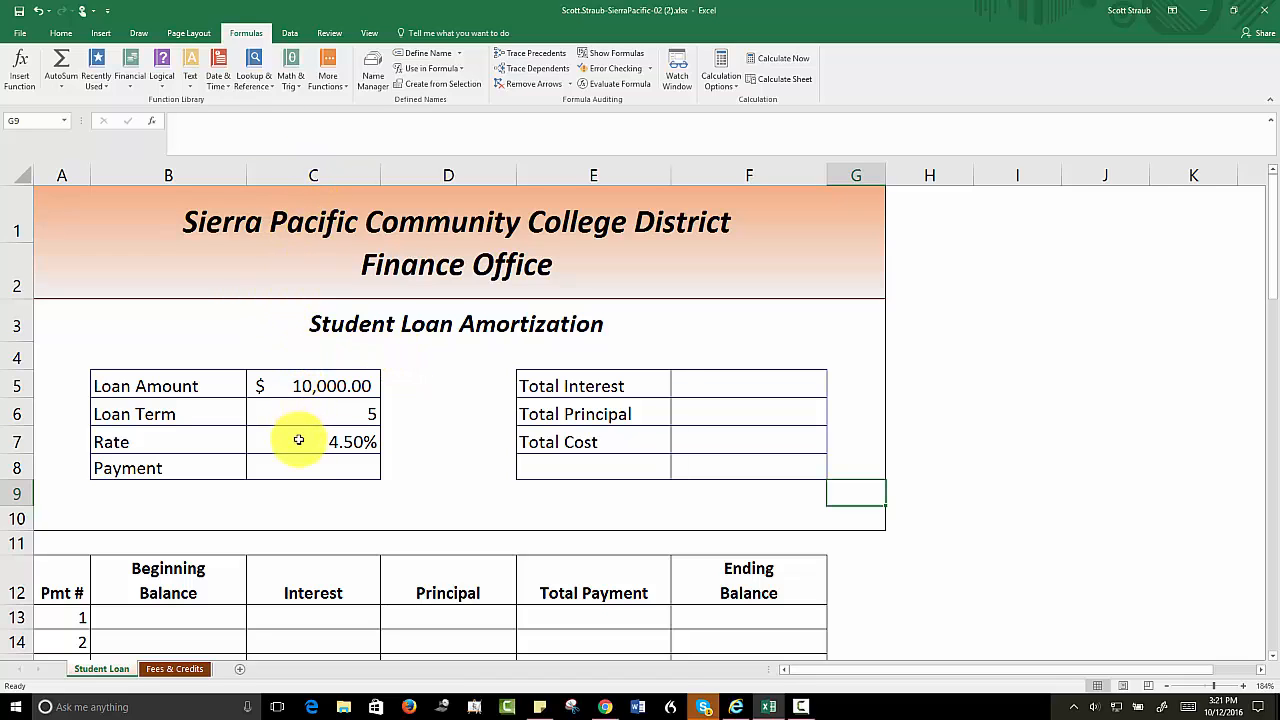
# - Insert the PMT financial function in Payment cell C8 and set its Rate argument to Rate/12
pyautogui.click(300, 473)
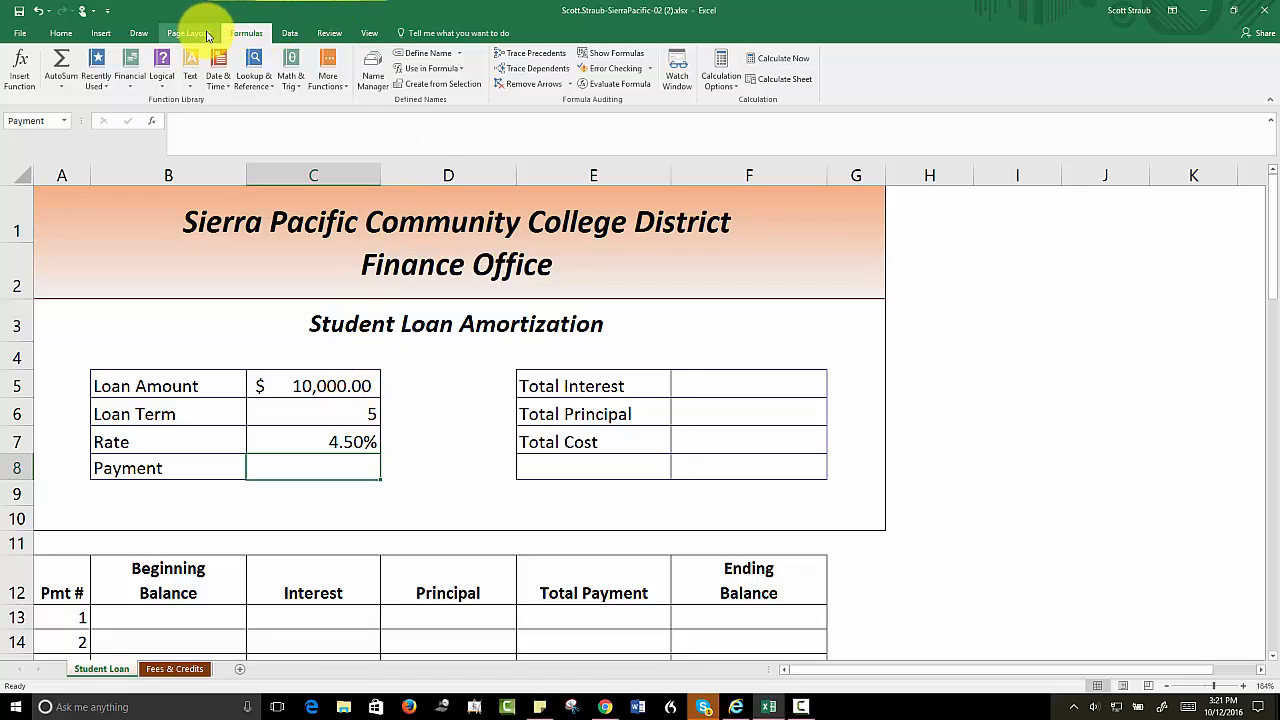
pyautogui.click(135, 86)
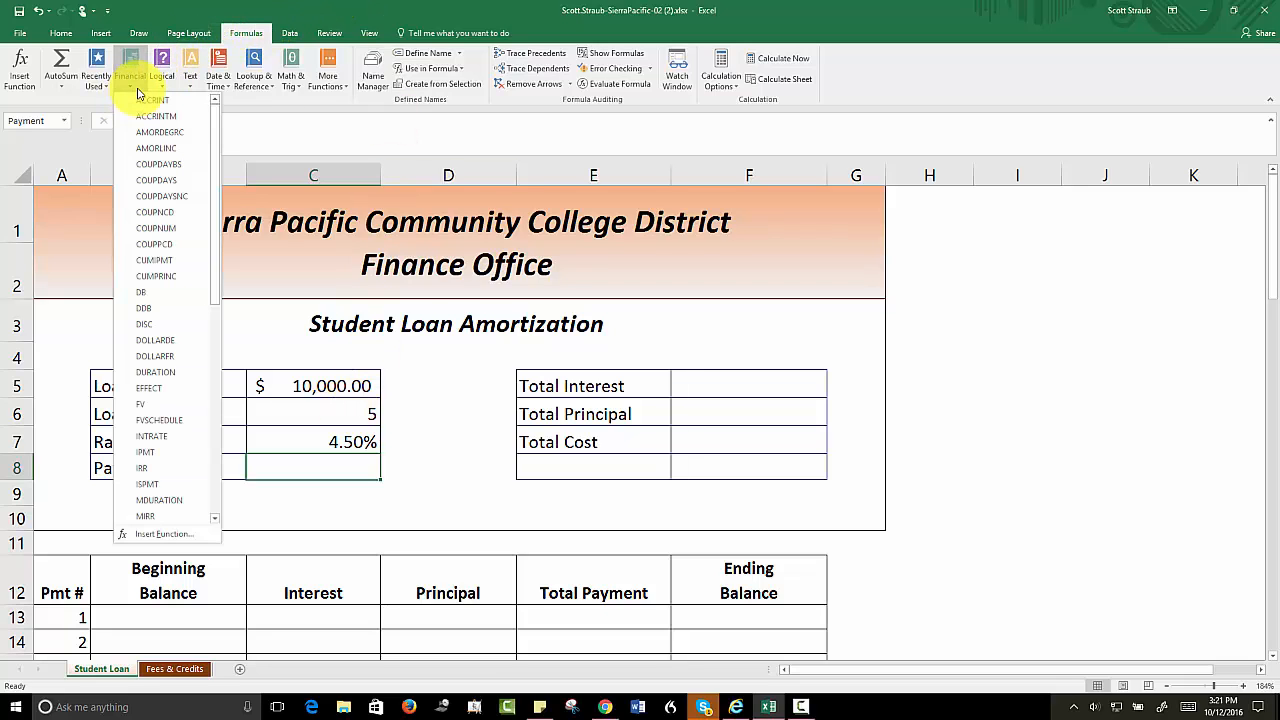
pyautogui.moveTo(212, 130); pyautogui.dragTo(211, 318)
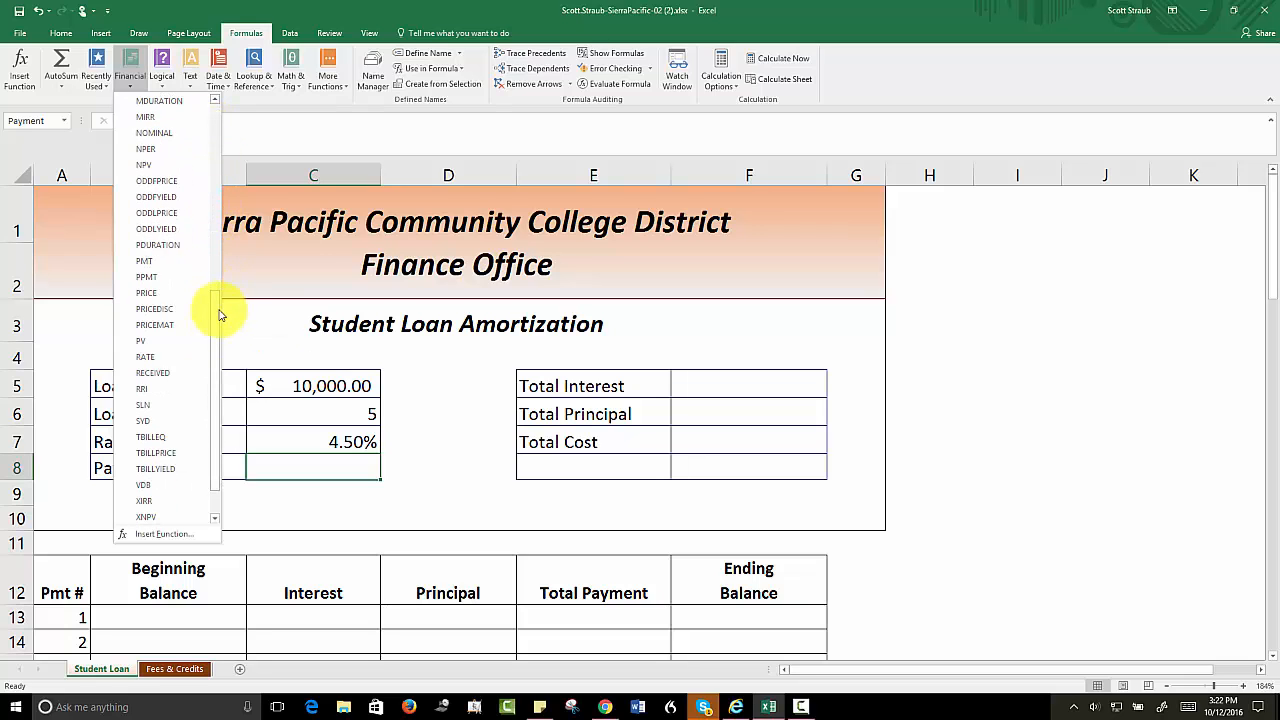
pyautogui.click(144, 262)
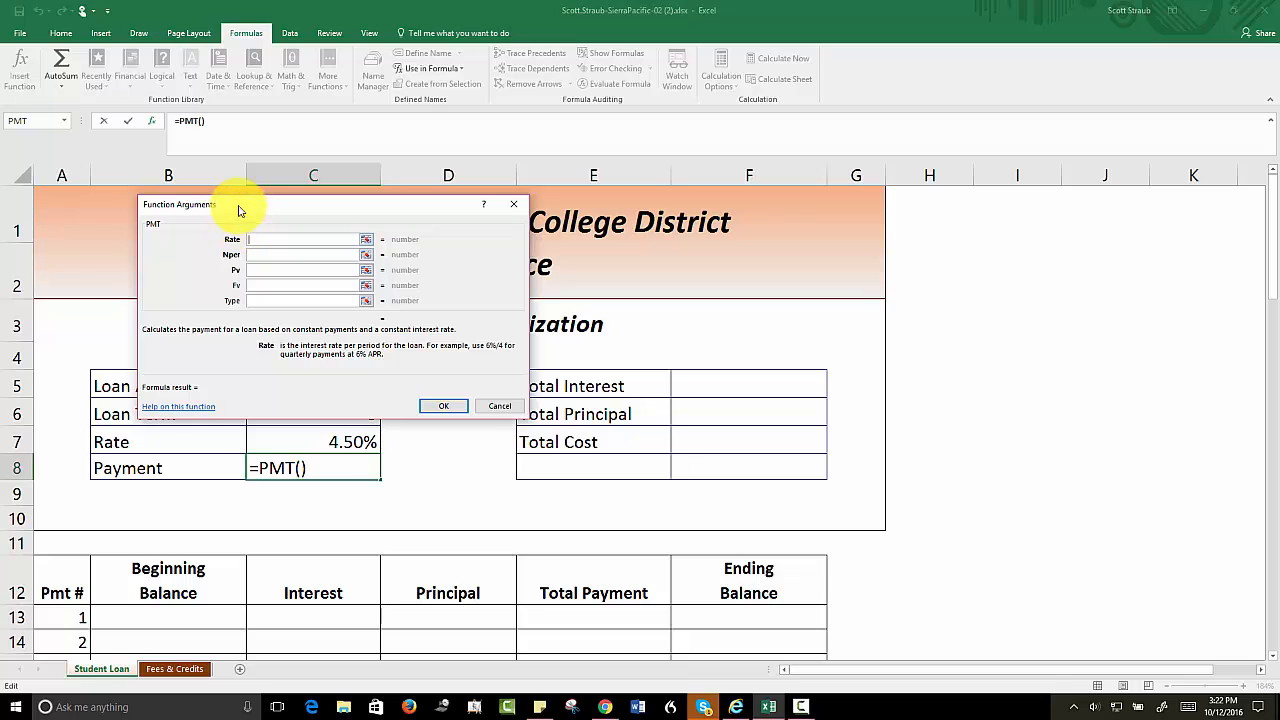
pyautogui.moveTo(245, 208); pyautogui.dragTo(530, 204)
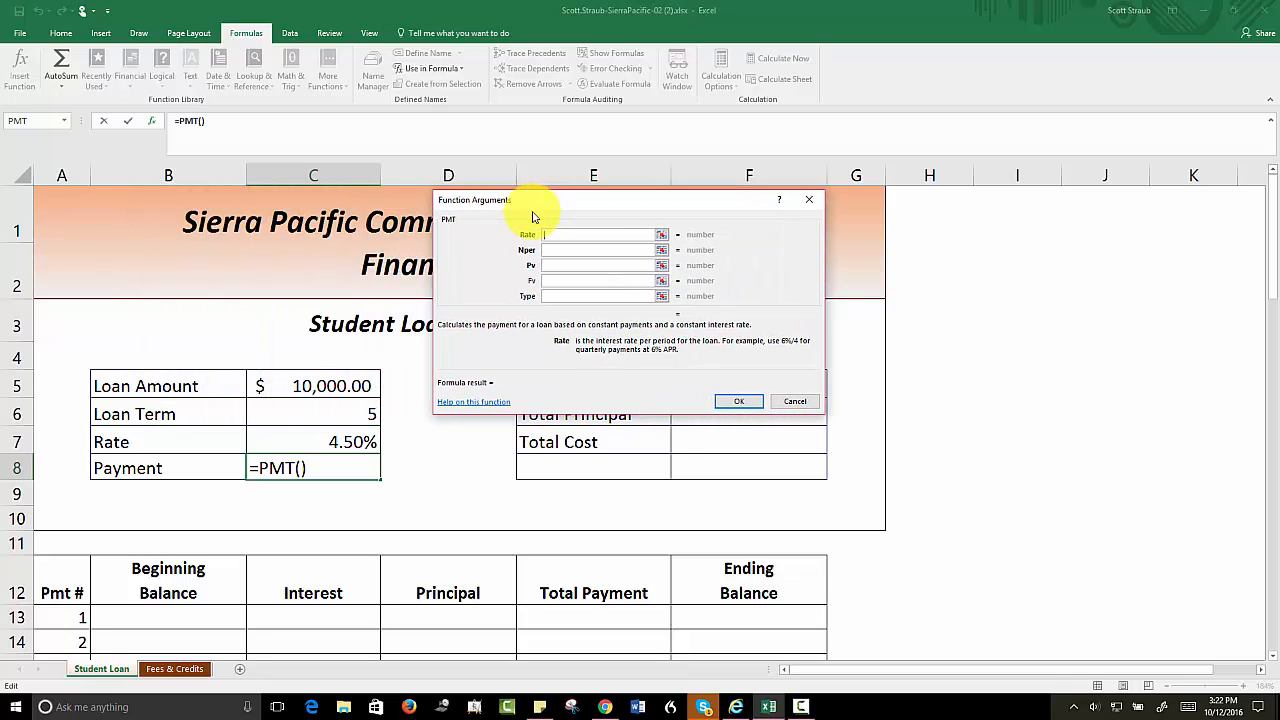
pyautogui.click(307, 447)
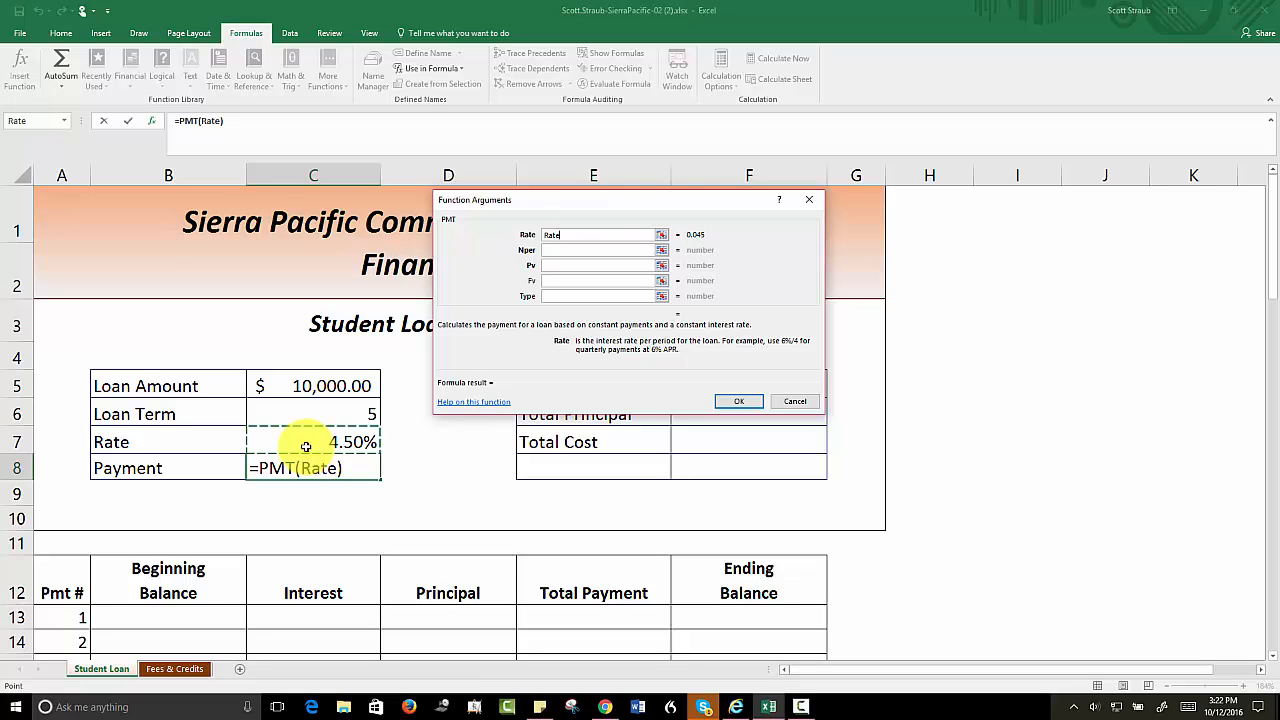
pyautogui.write('/12')
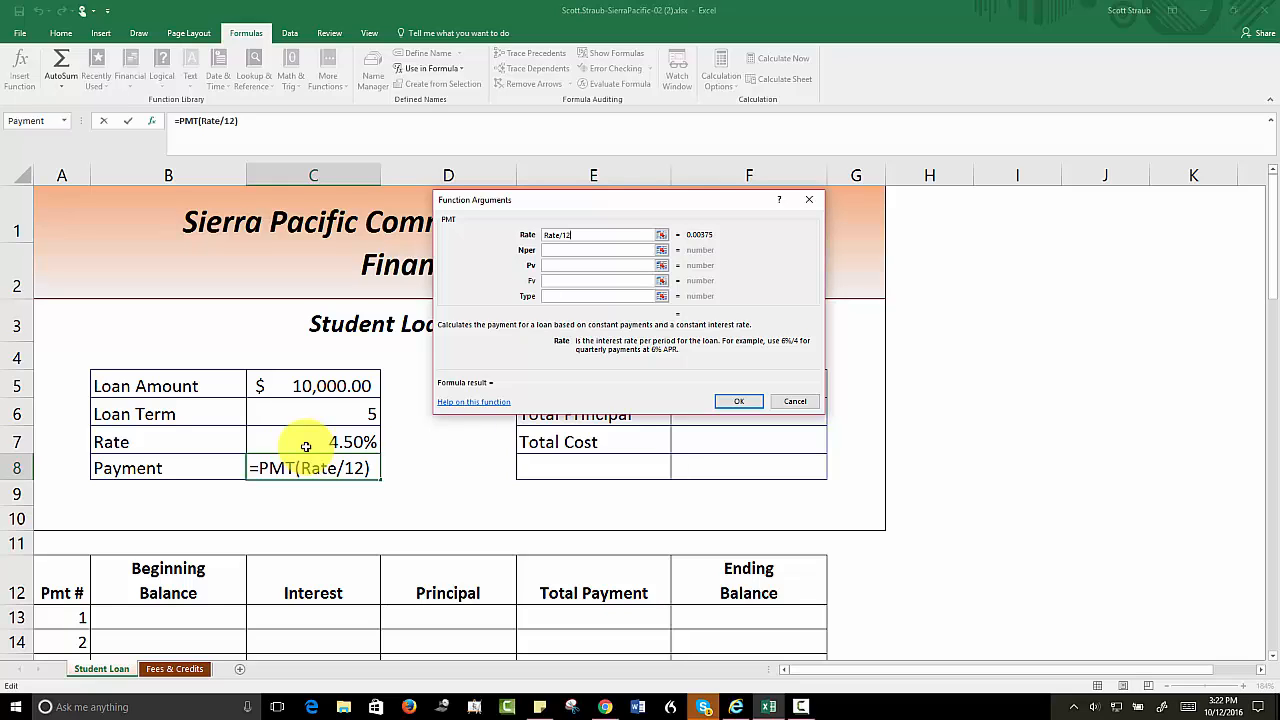
# - Complete the PMT function with Nper set to Loan_Term*12 and Pv set to -Loan_Amount
pyautogui.click(563, 251)
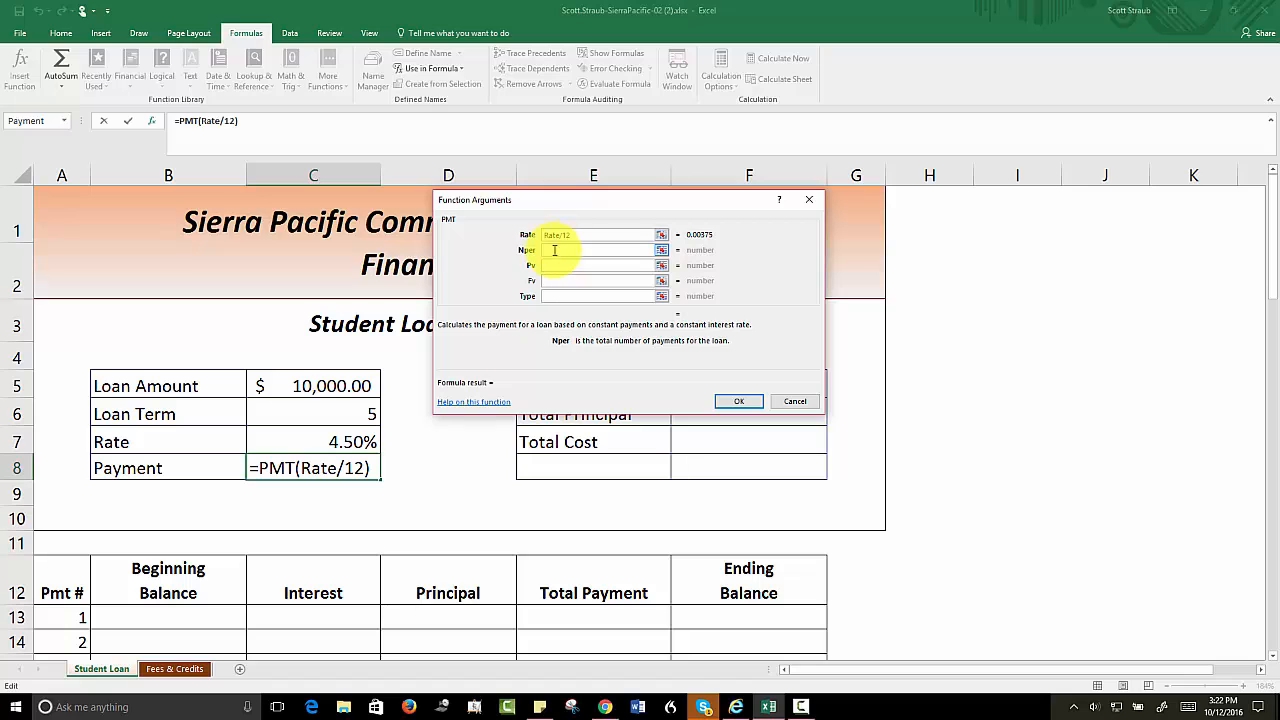
pyautogui.click(290, 412)
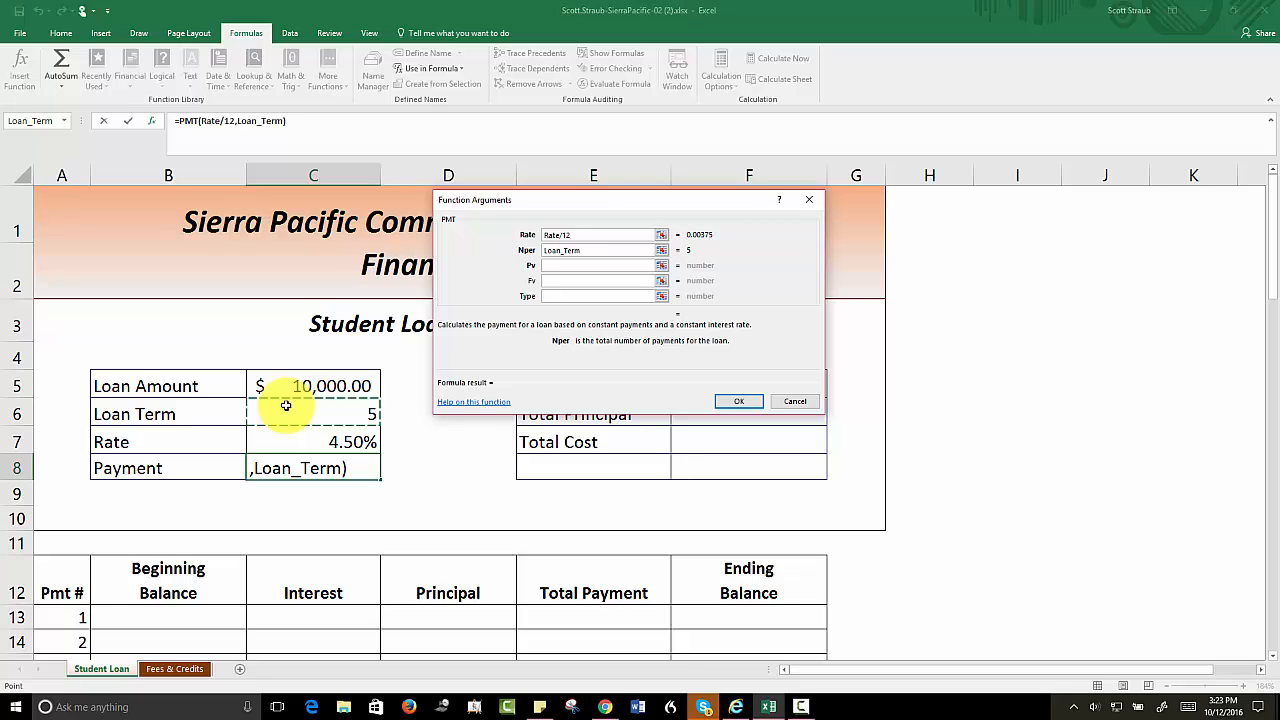
pyautogui.write('*')
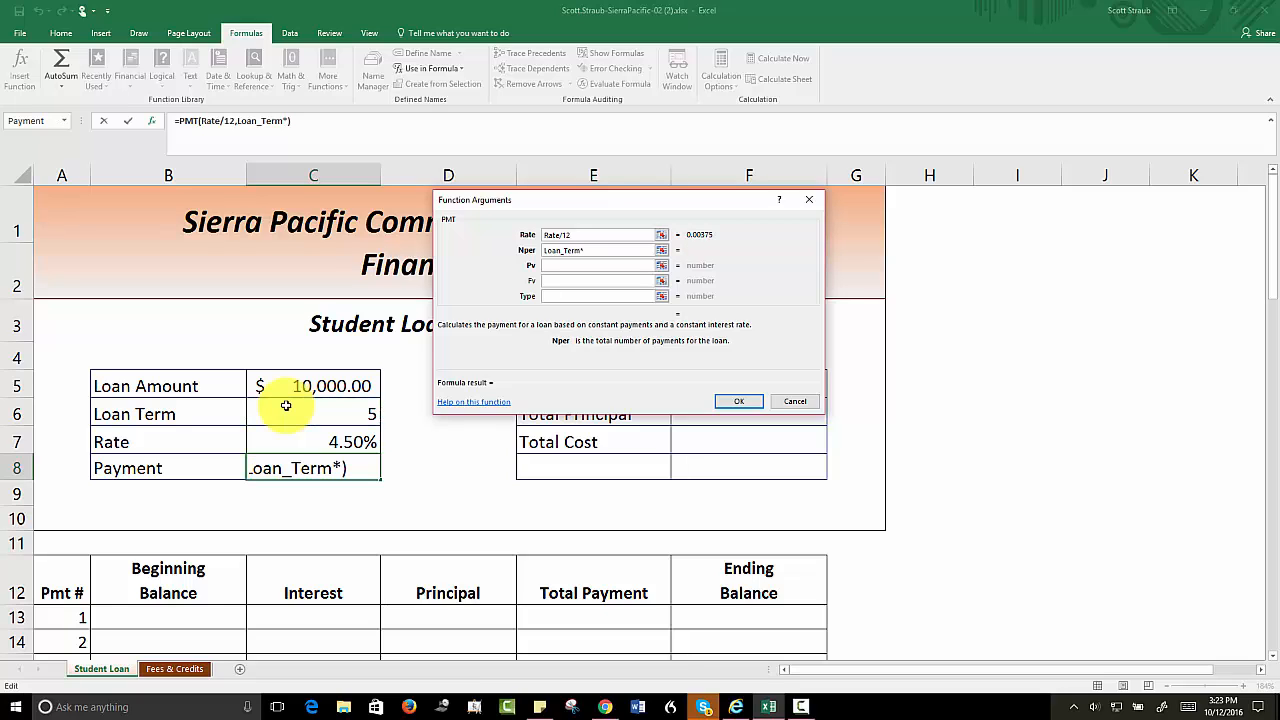
pyautogui.write('12')
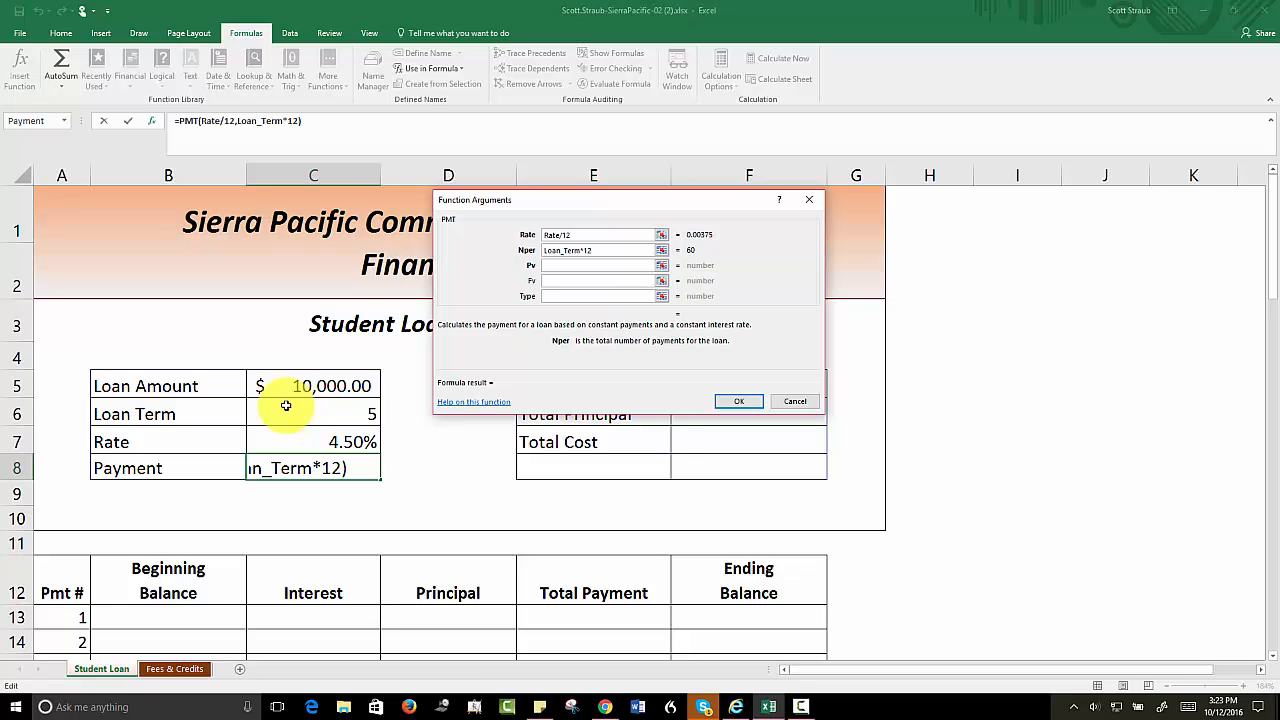
pyautogui.click(552, 266)
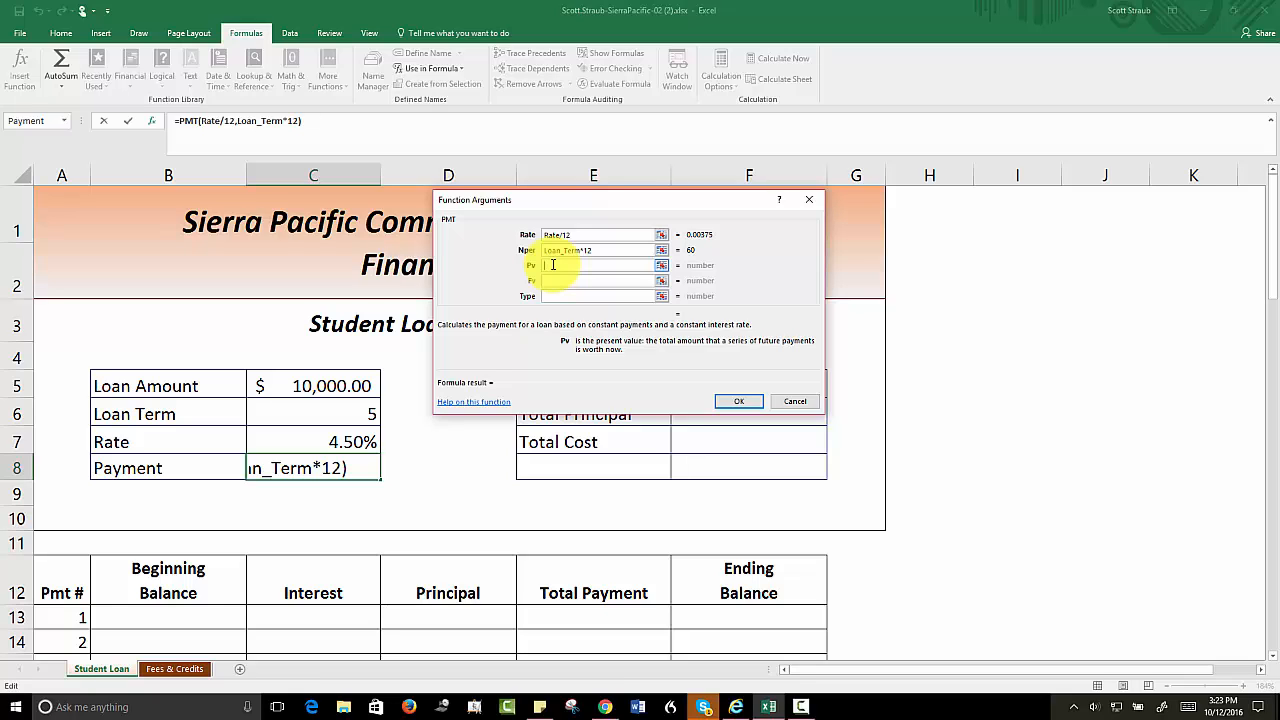
pyautogui.write('-')
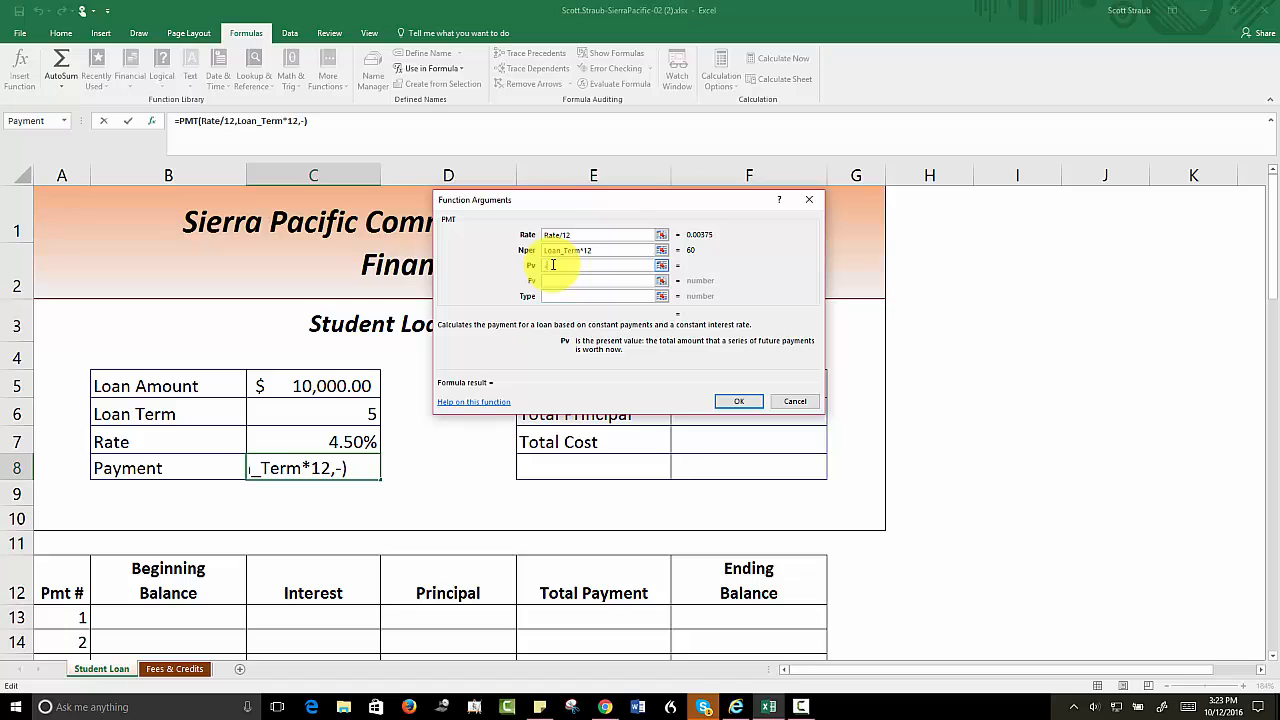
pyautogui.click(299, 389)
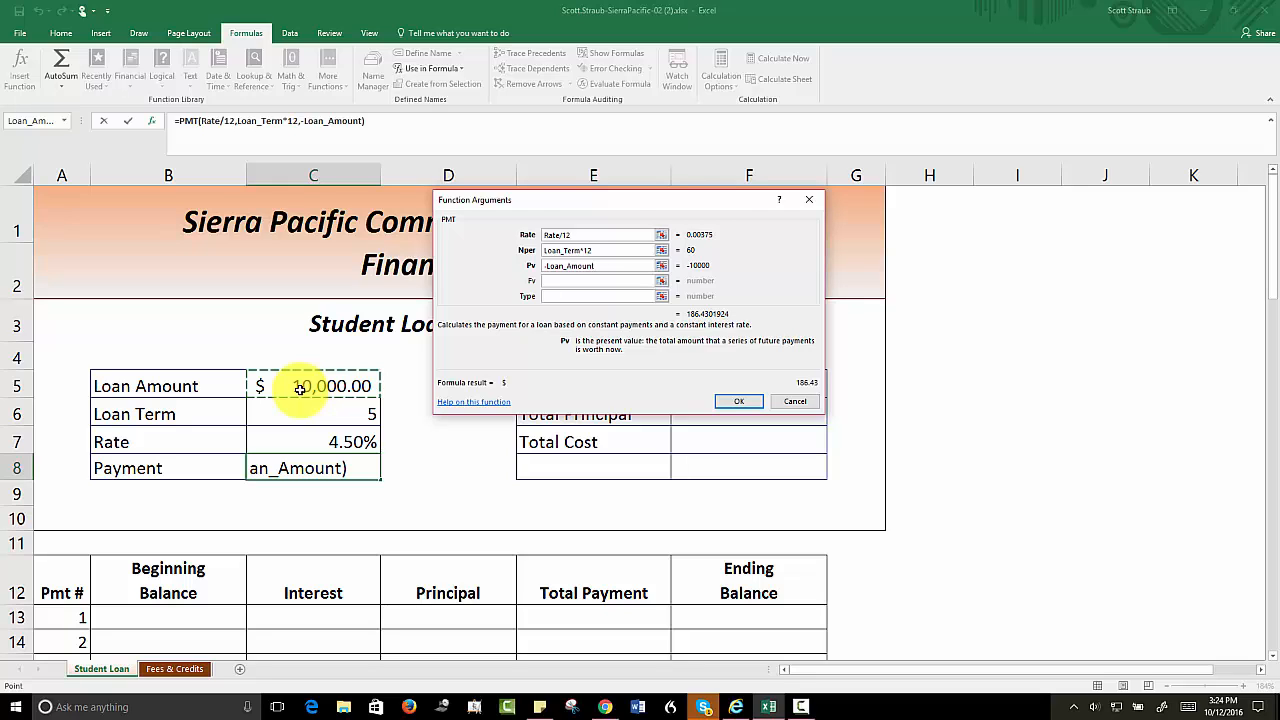
pyautogui.click(739, 403)
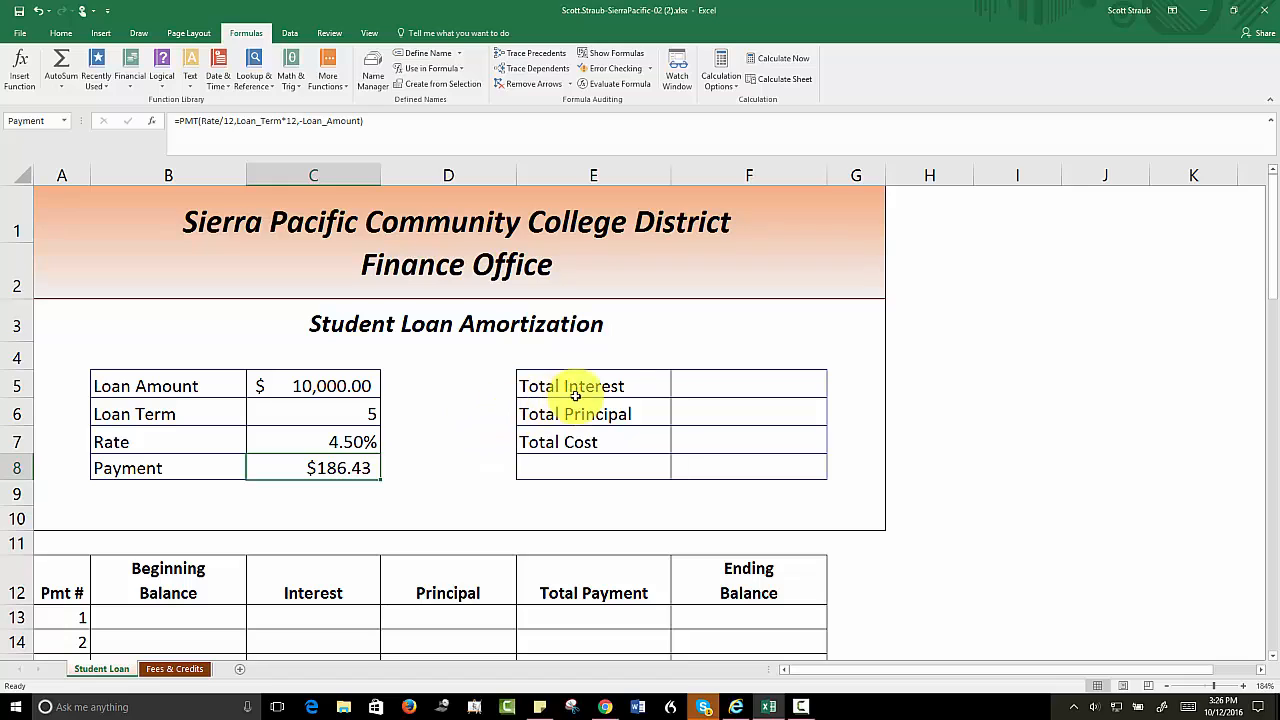
# - Enter the Total Interest formula =Payment*Loan_Term*12-Loan_Amount in cell F5
pyautogui.click(718, 389)
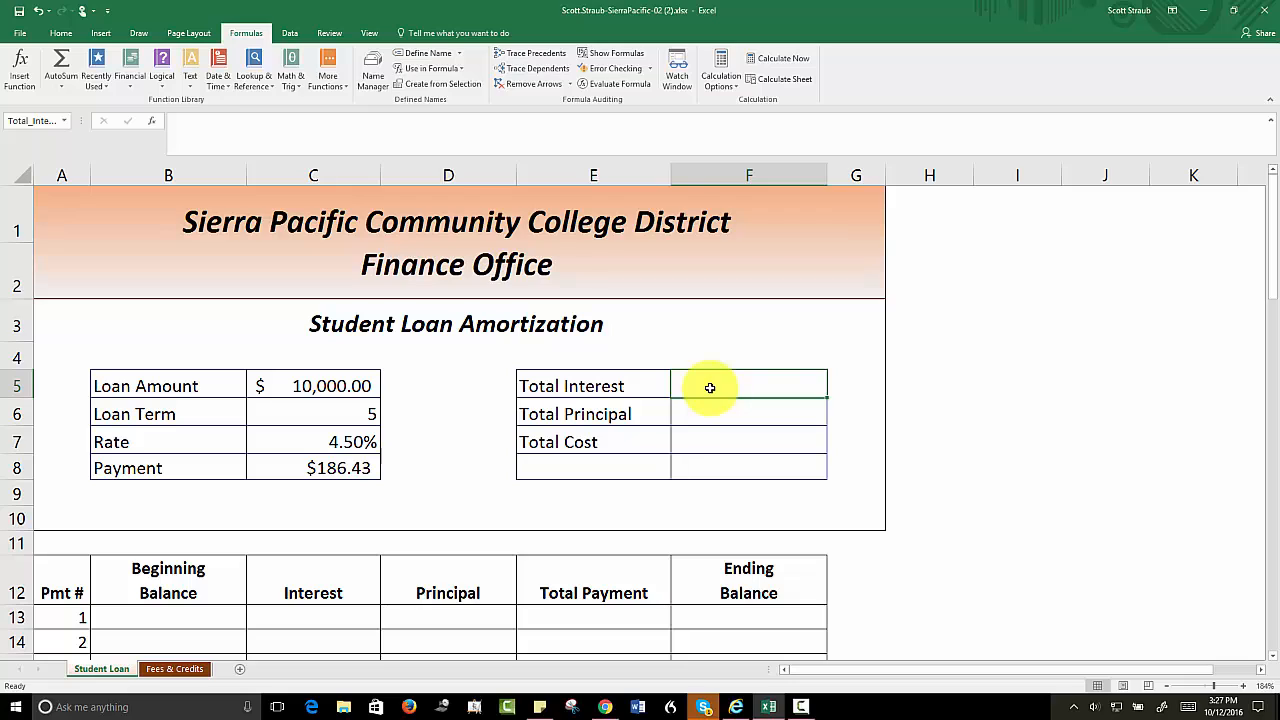
pyautogui.write('=')
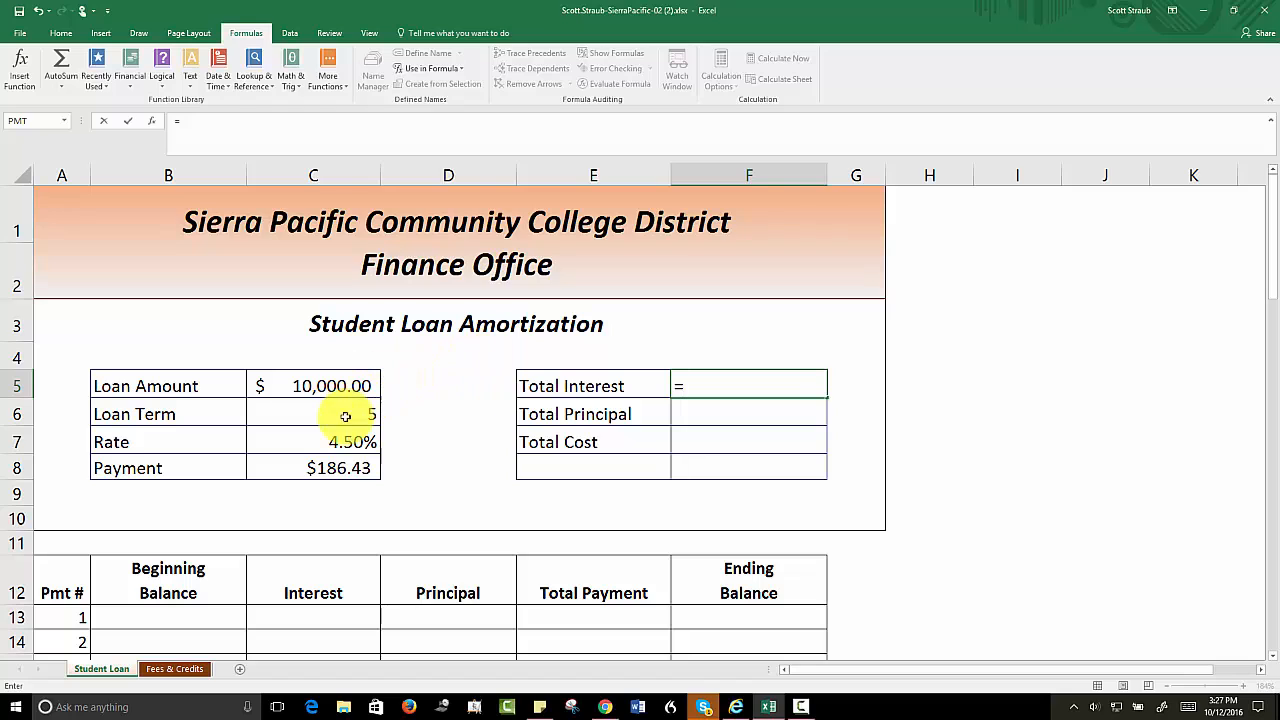
pyautogui.click(319, 470)
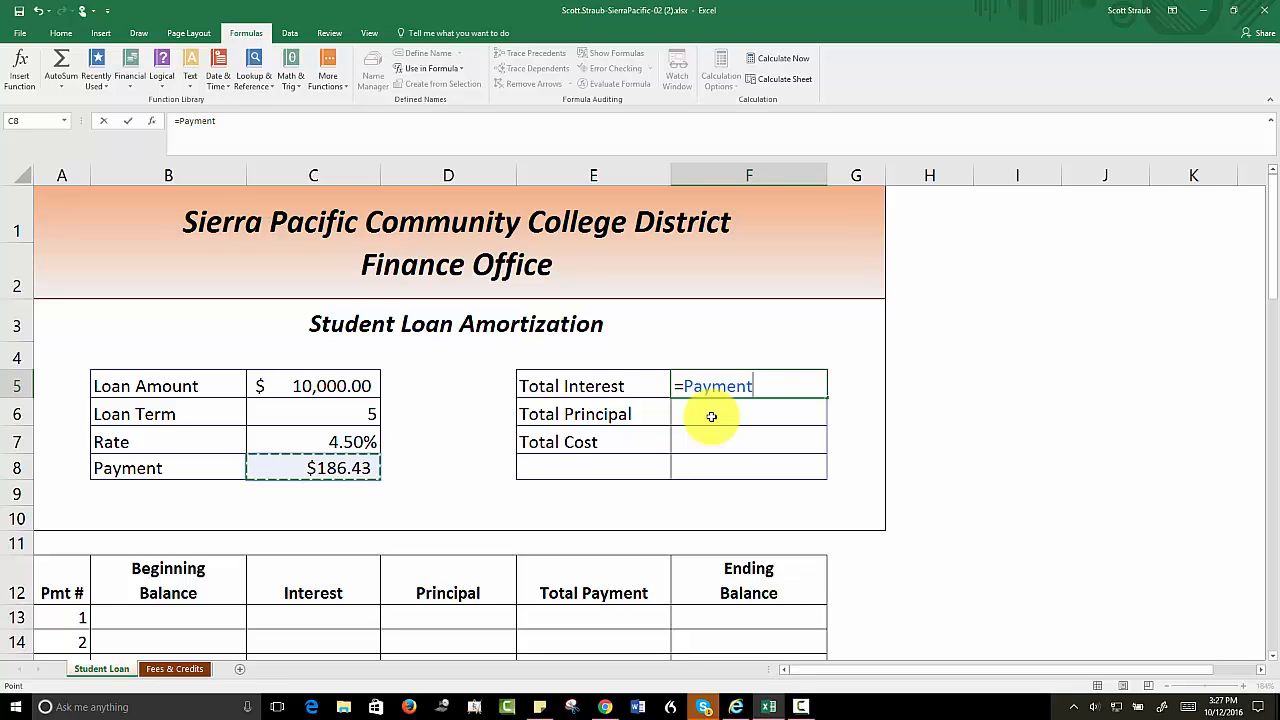
pyautogui.write('*')
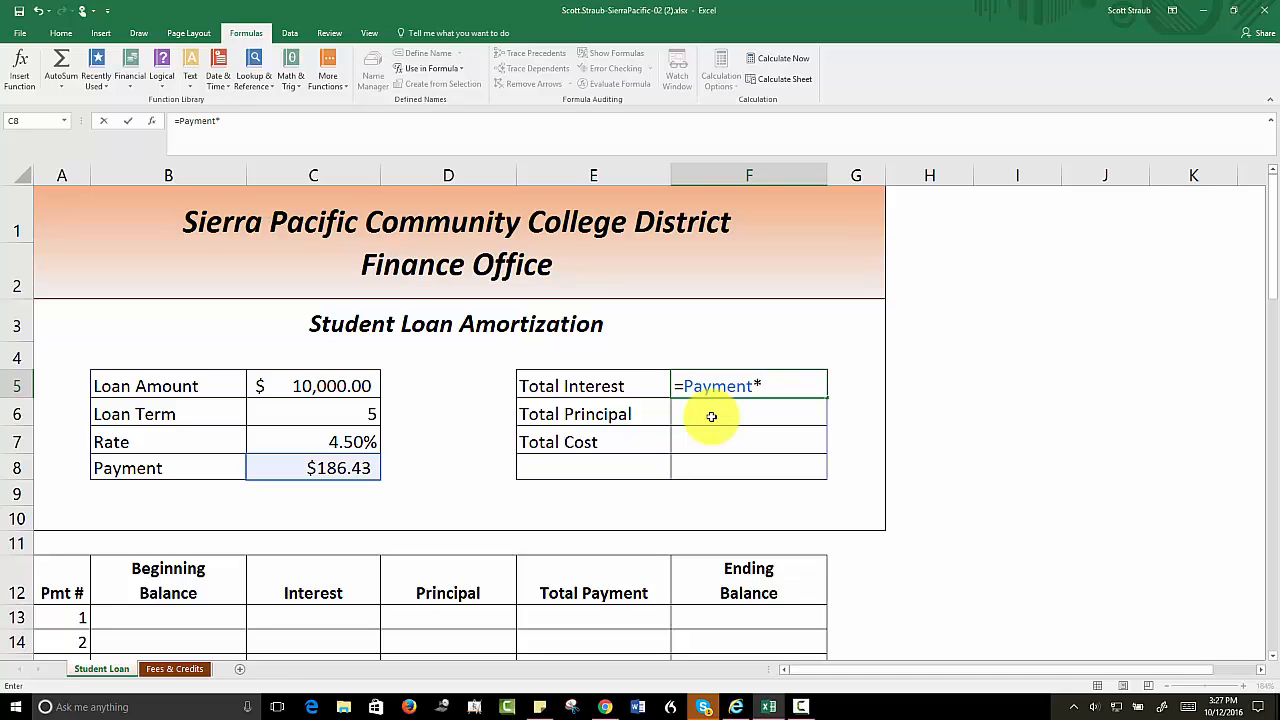
pyautogui.click(310, 414)
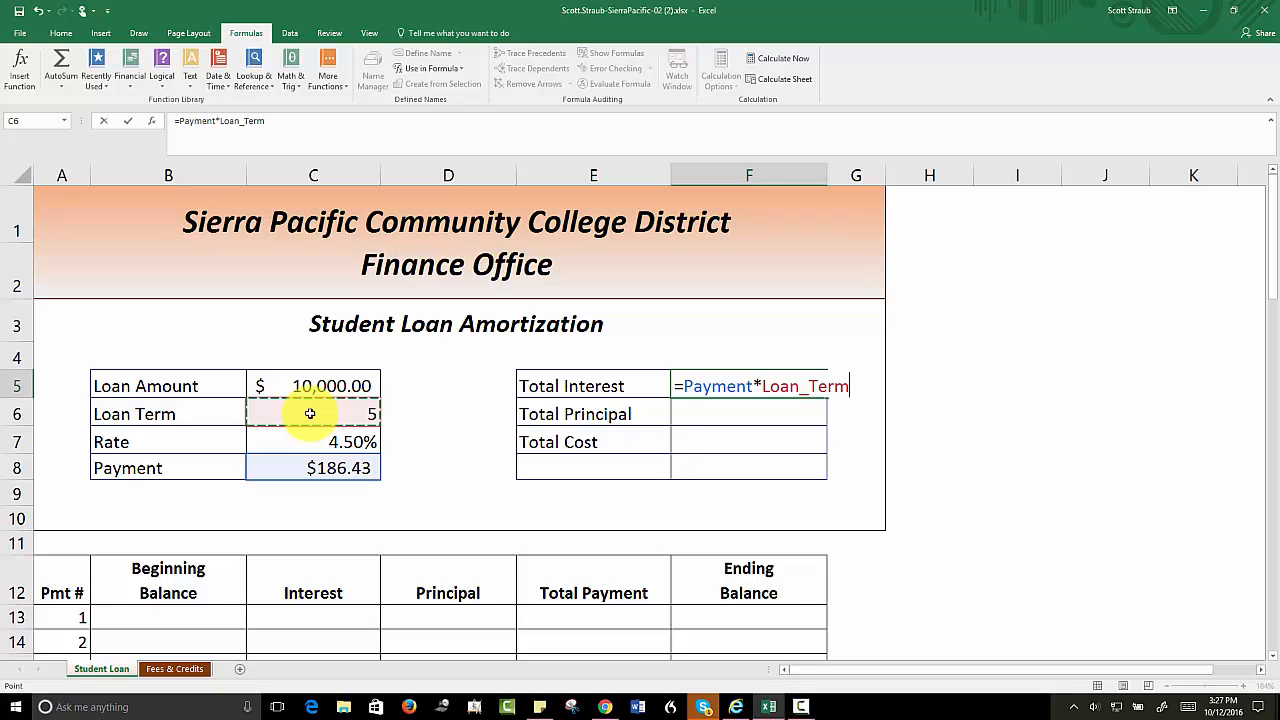
pyautogui.write('*12')
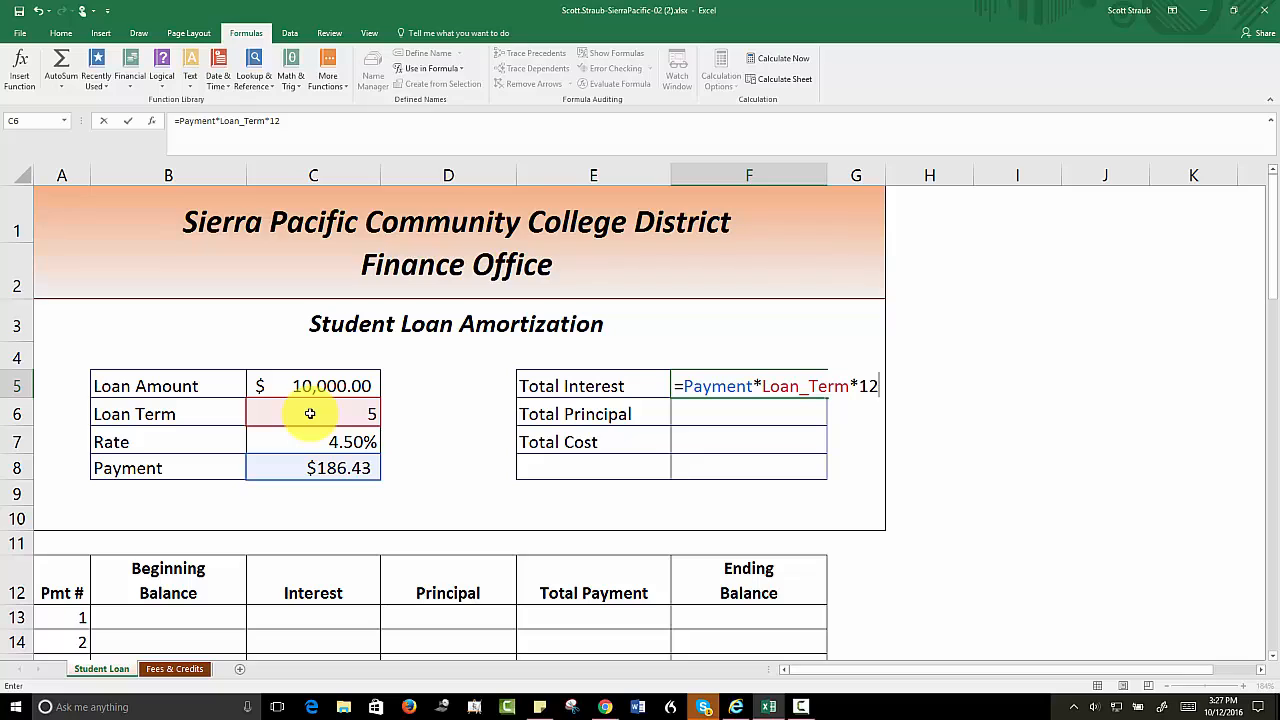
pyautogui.write('-')
pyautogui.click(320, 386)
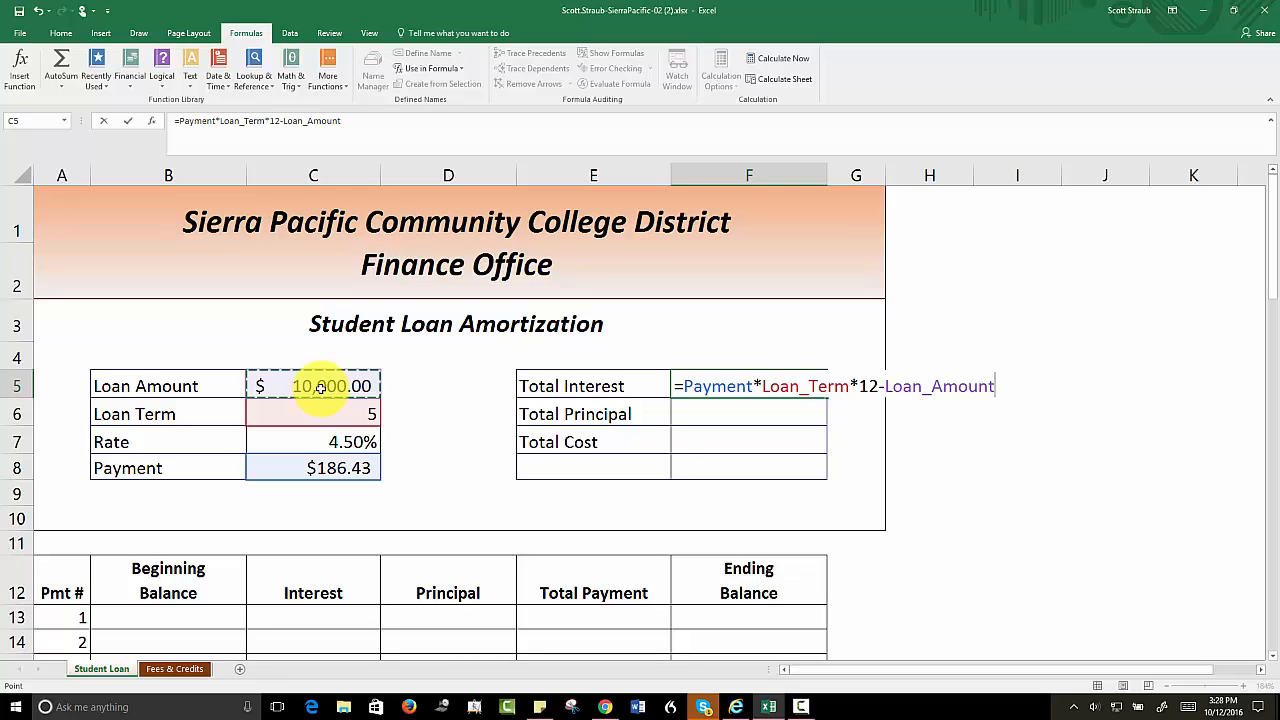
pyautogui.press('Return')
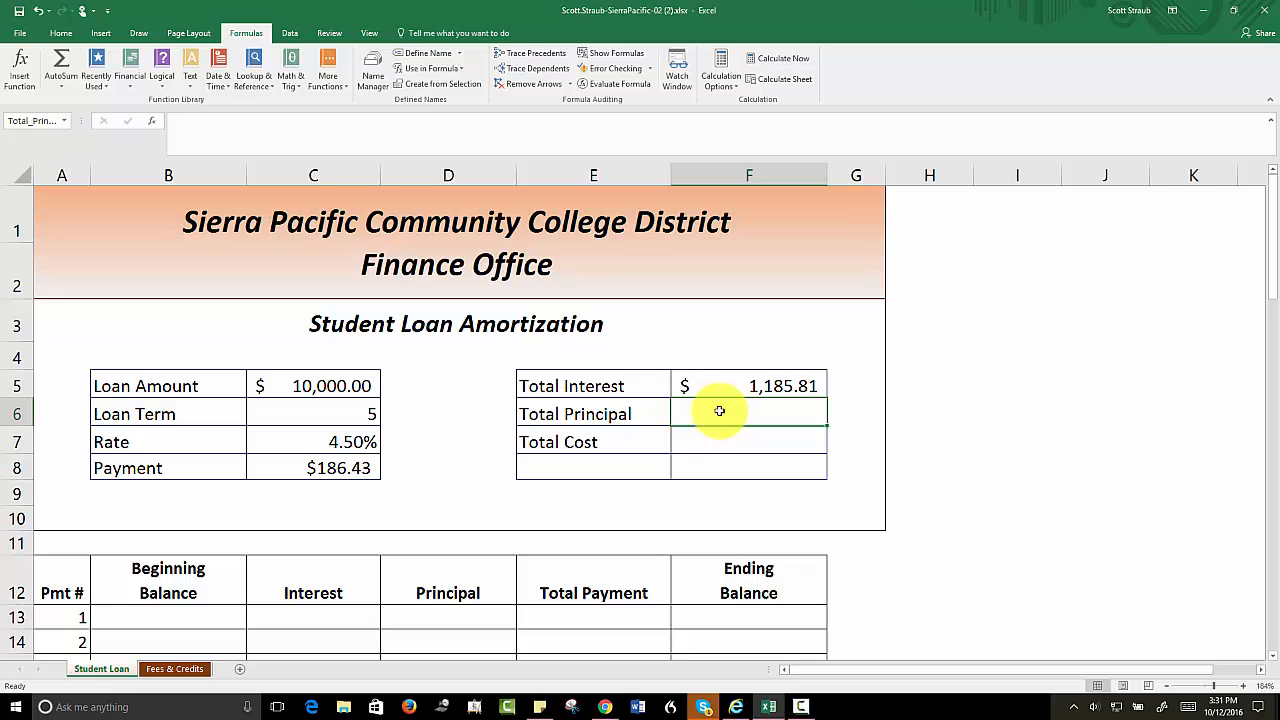
# - Enter the Total Principal formula =Payment*Loan_Term*12-Total_Interest in cell F6
pyautogui.write('=')
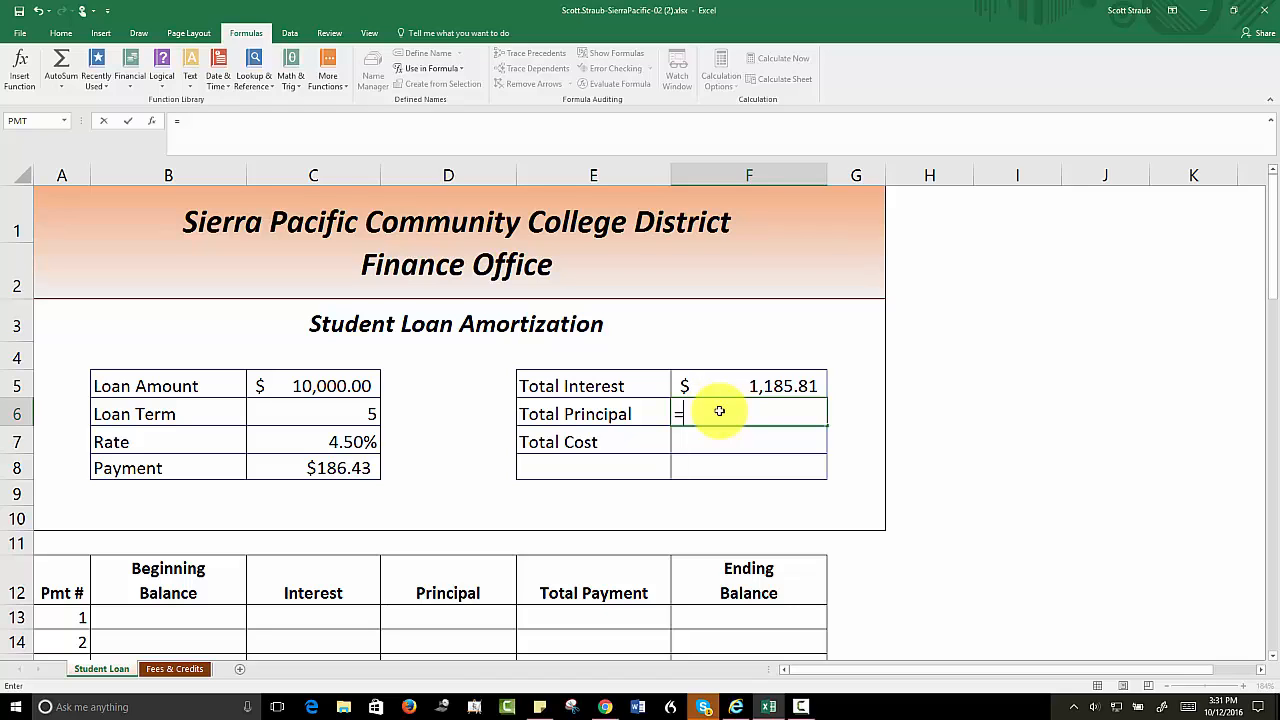
pyautogui.click(335, 472)
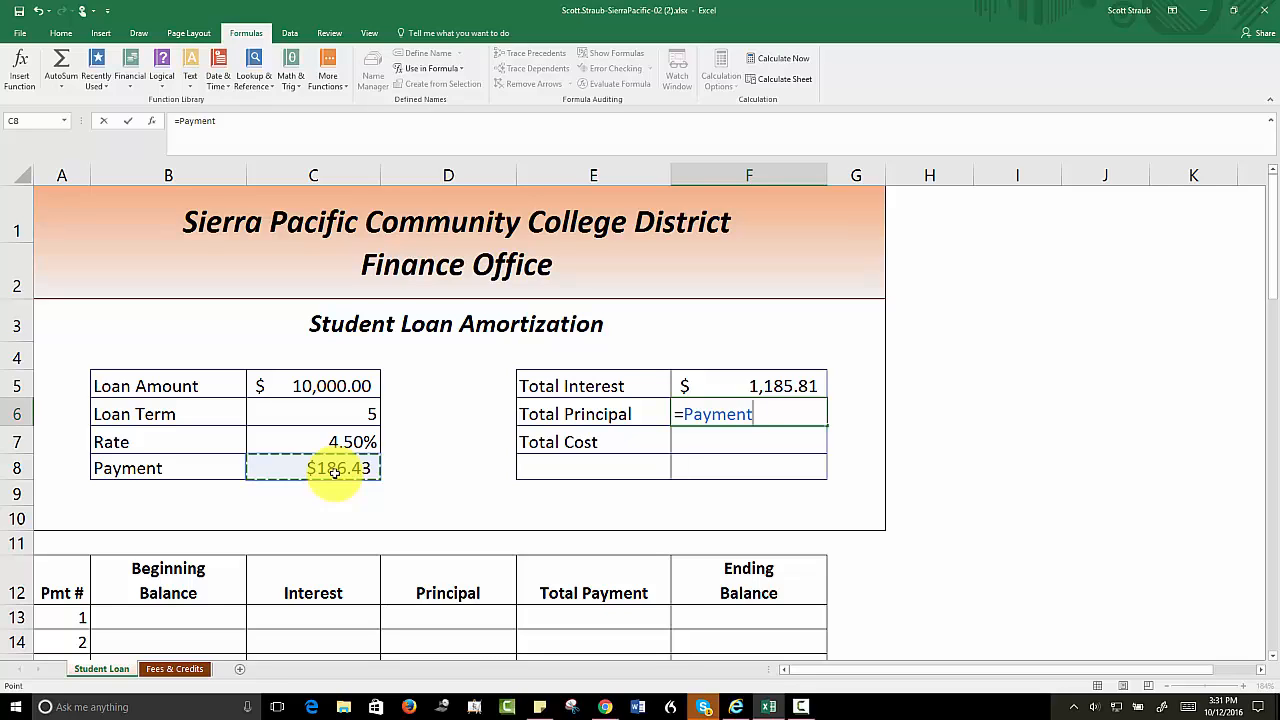
pyautogui.write('*')
pyautogui.click(323, 414)
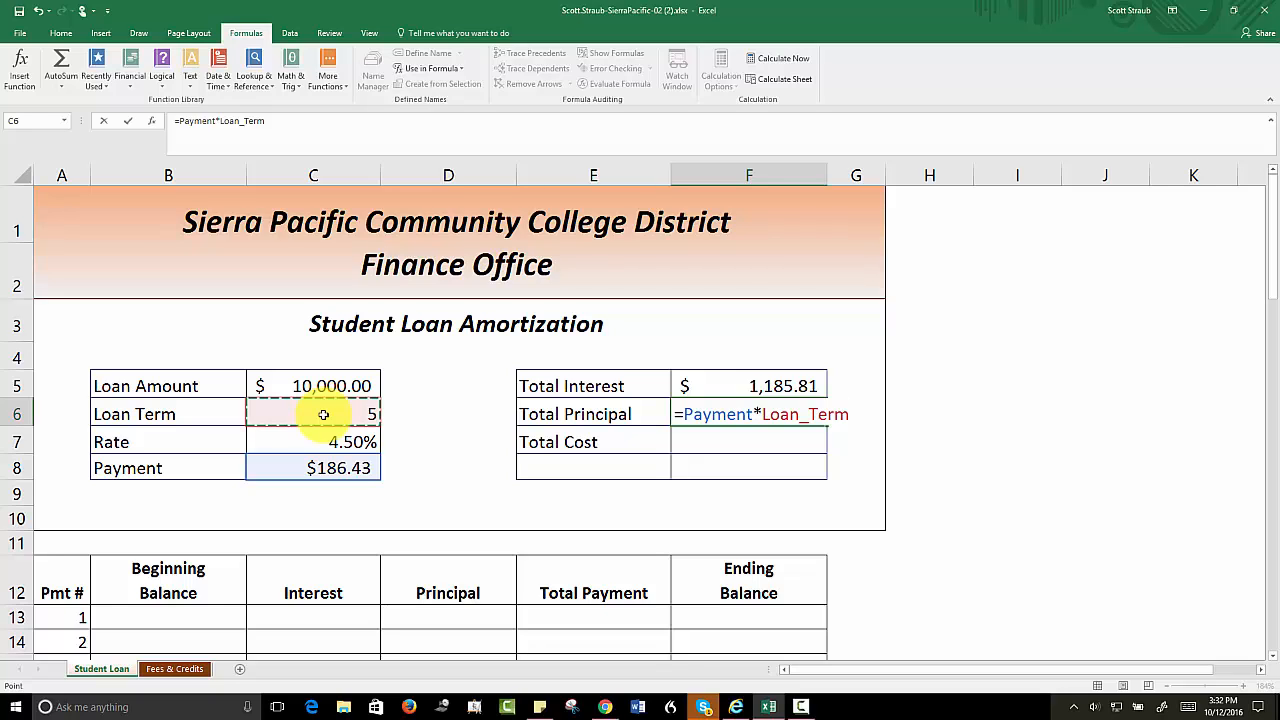
pyautogui.write('*12')
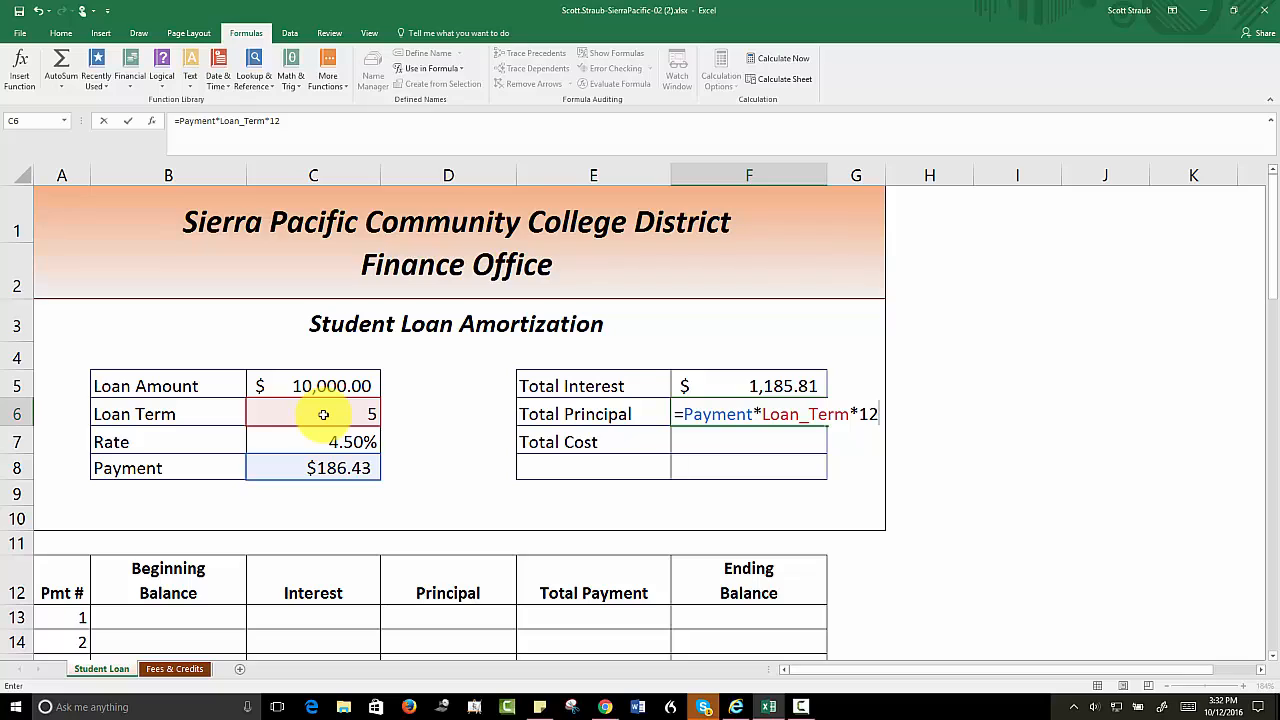
pyautogui.write('-')
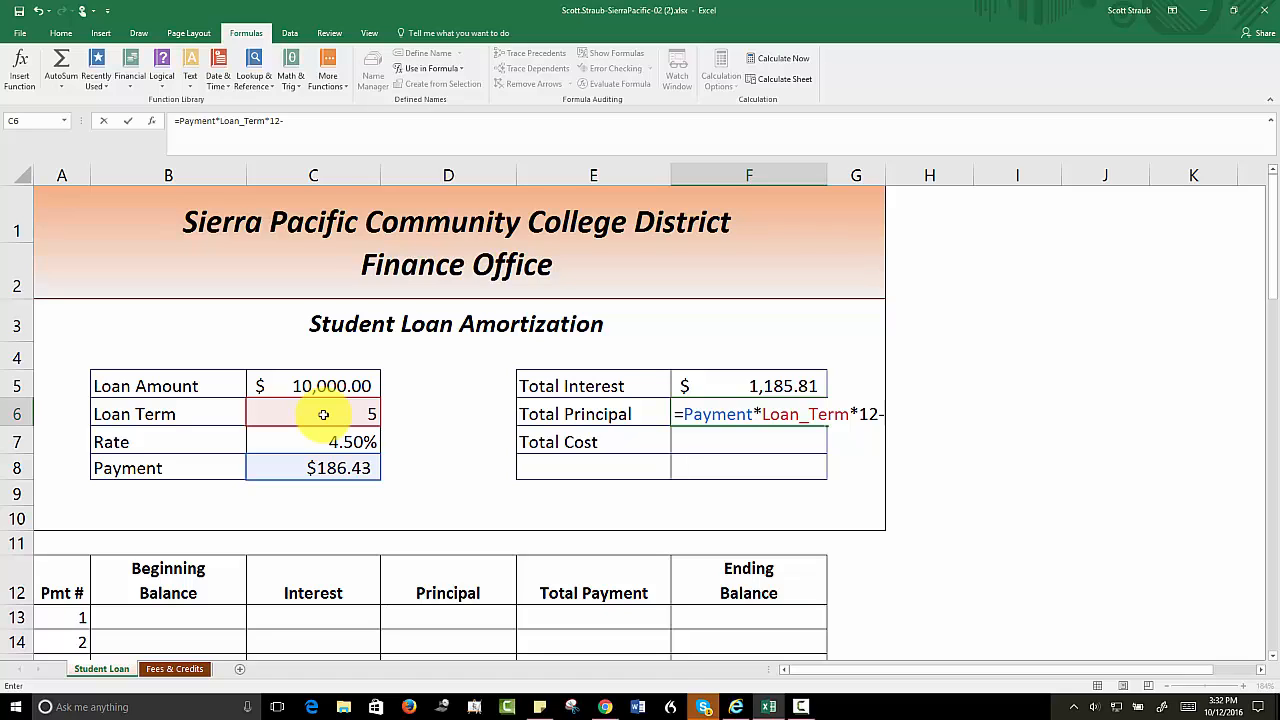
pyautogui.click(728, 386)
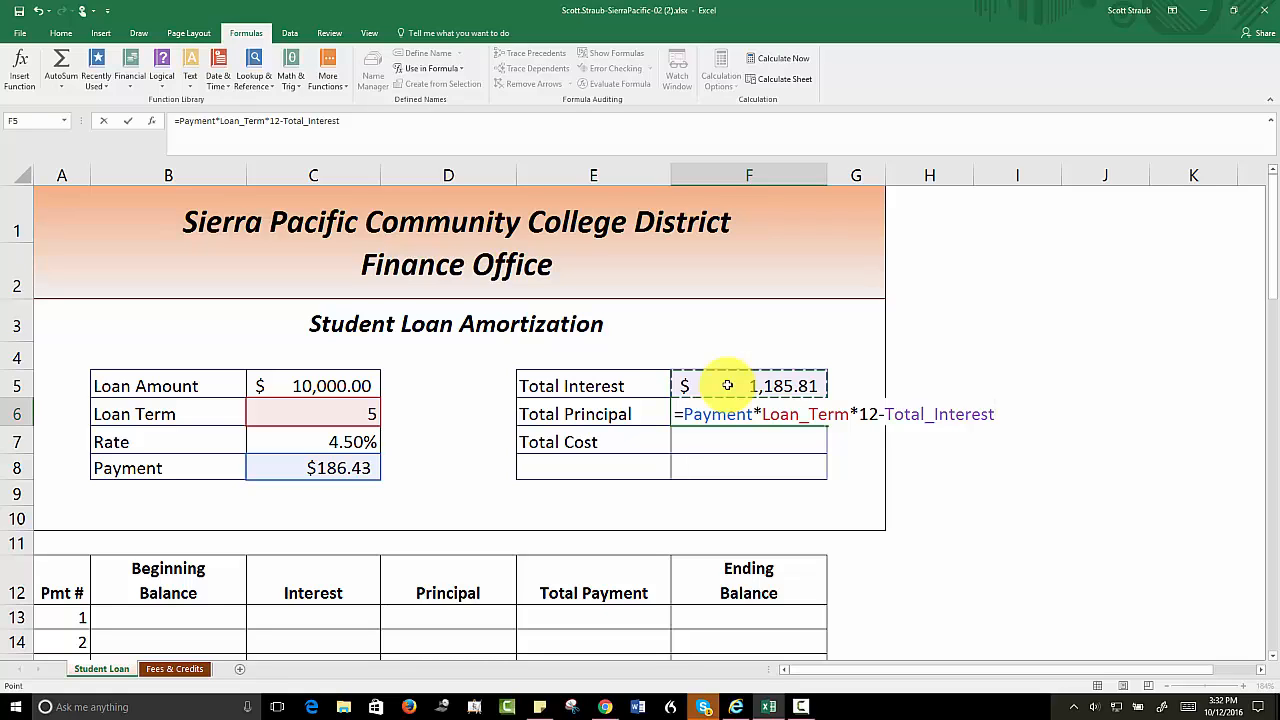
pyautogui.press('Return')
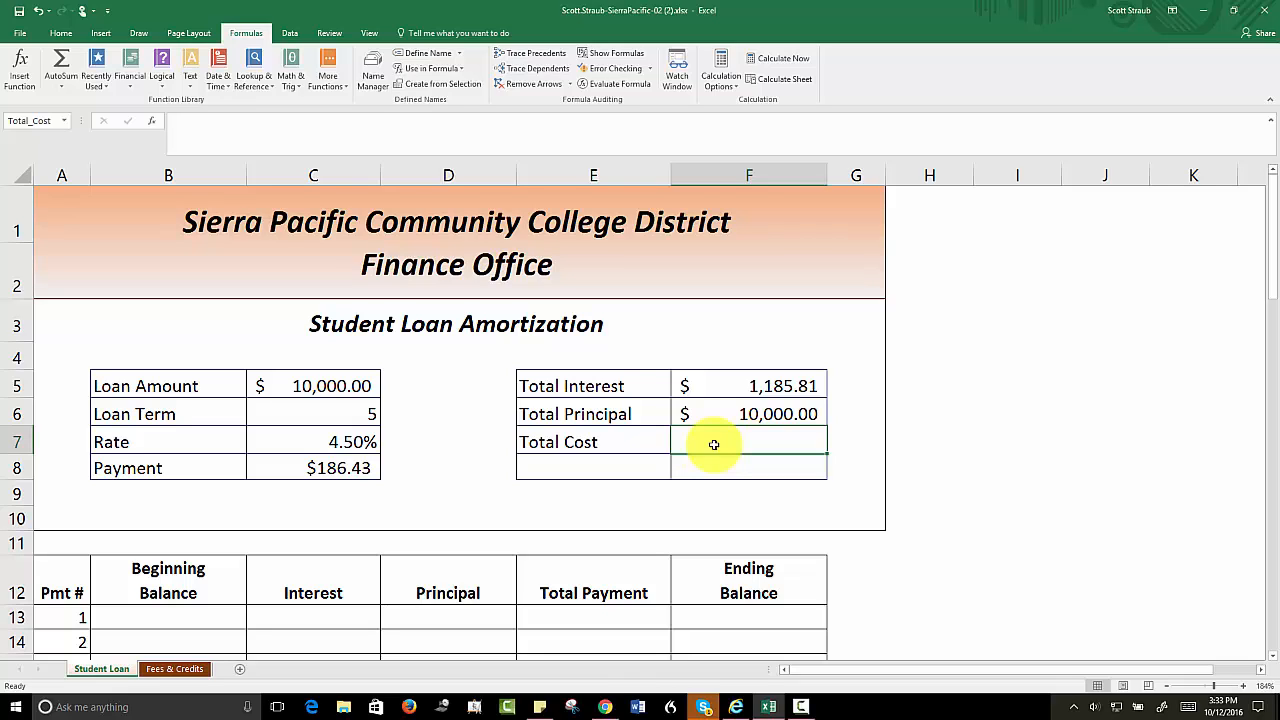
# - Enter the Total Cost formula =Total_Interest+Total_Principal in cell F7
pyautogui.write('=')
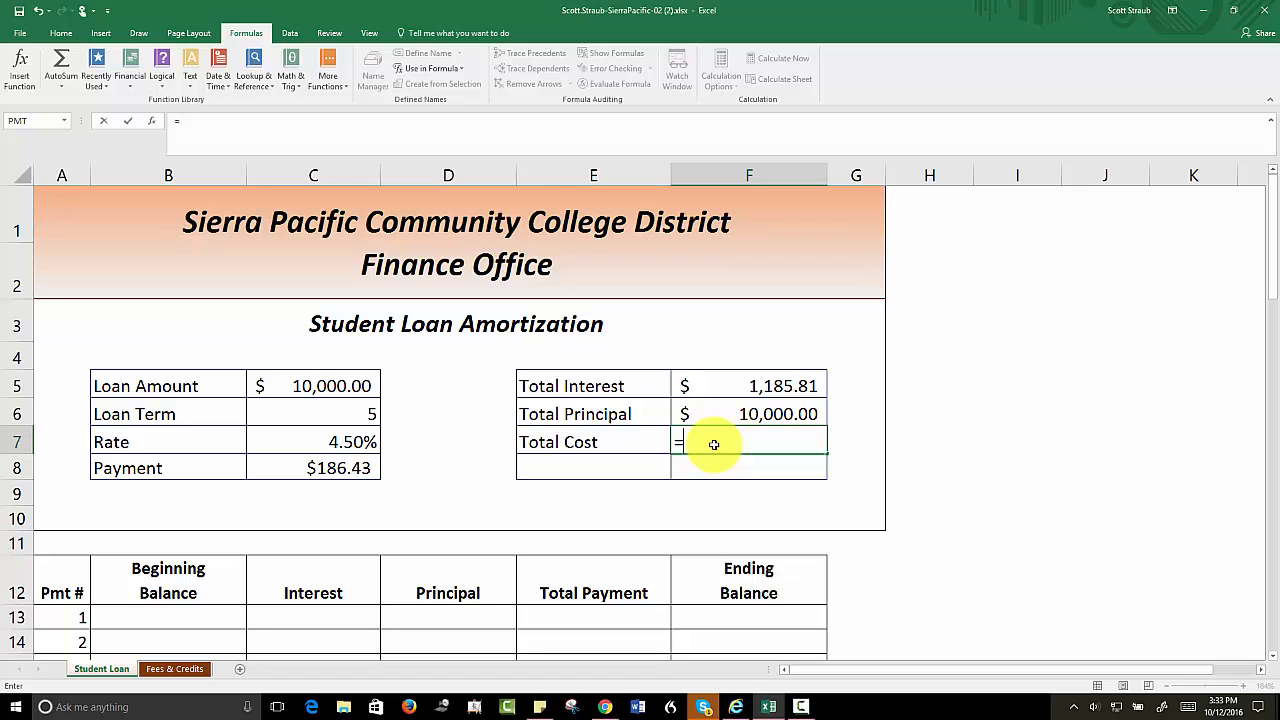
pyautogui.click(727, 384)
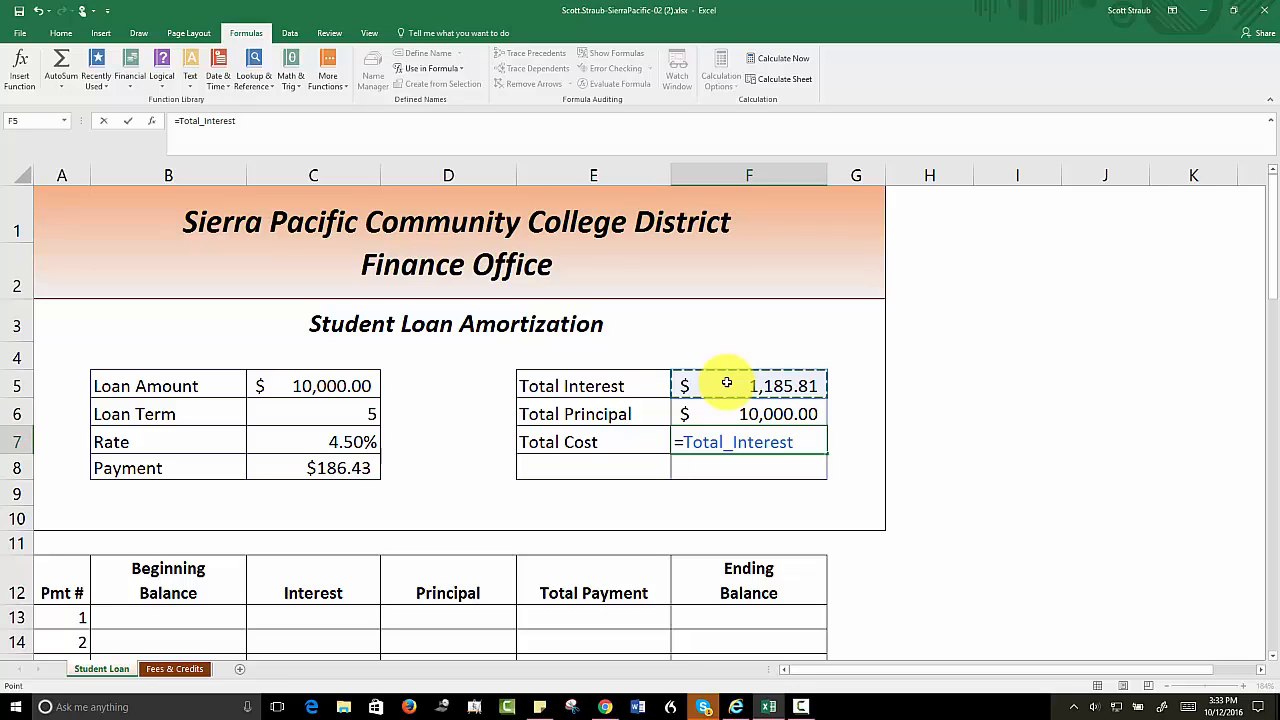
pyautogui.write('+')
pyautogui.click(731, 417)
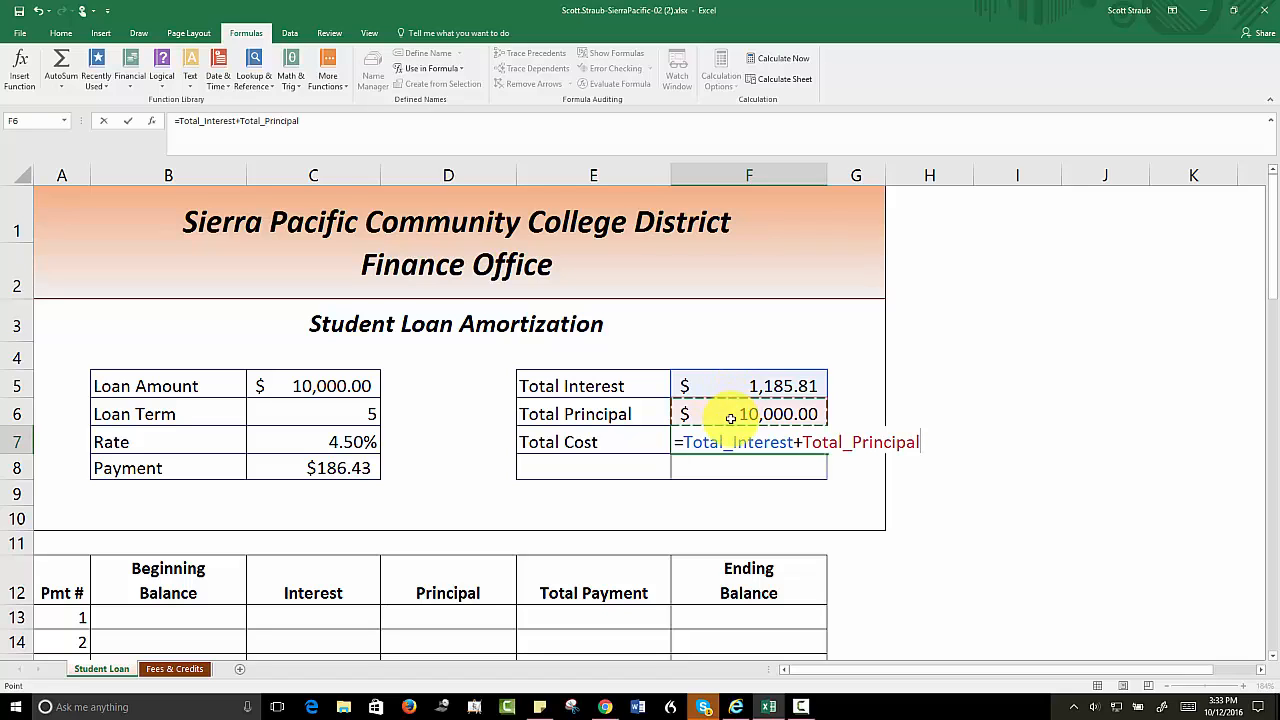
pyautogui.press('Return')
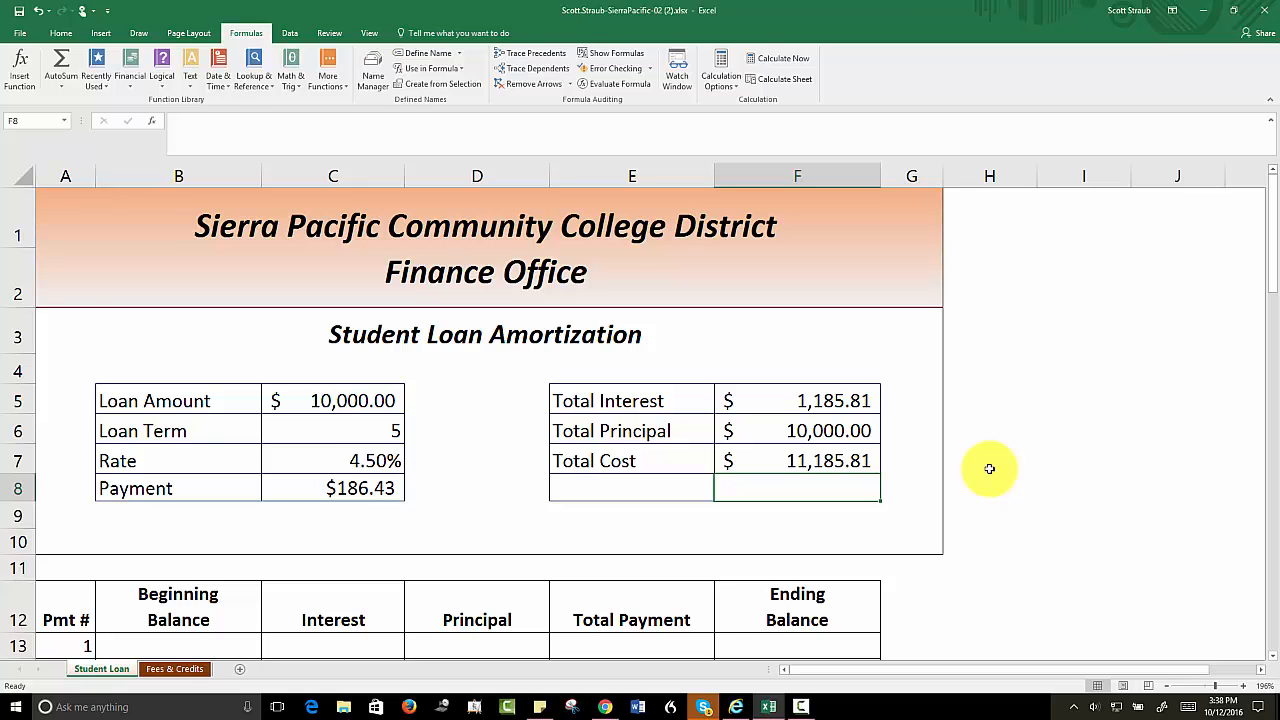
# - Enter the formula =Total_Cost in B13 as the Beginning Balance of payment 1
pyautogui.scroll(-2, 989, 468)
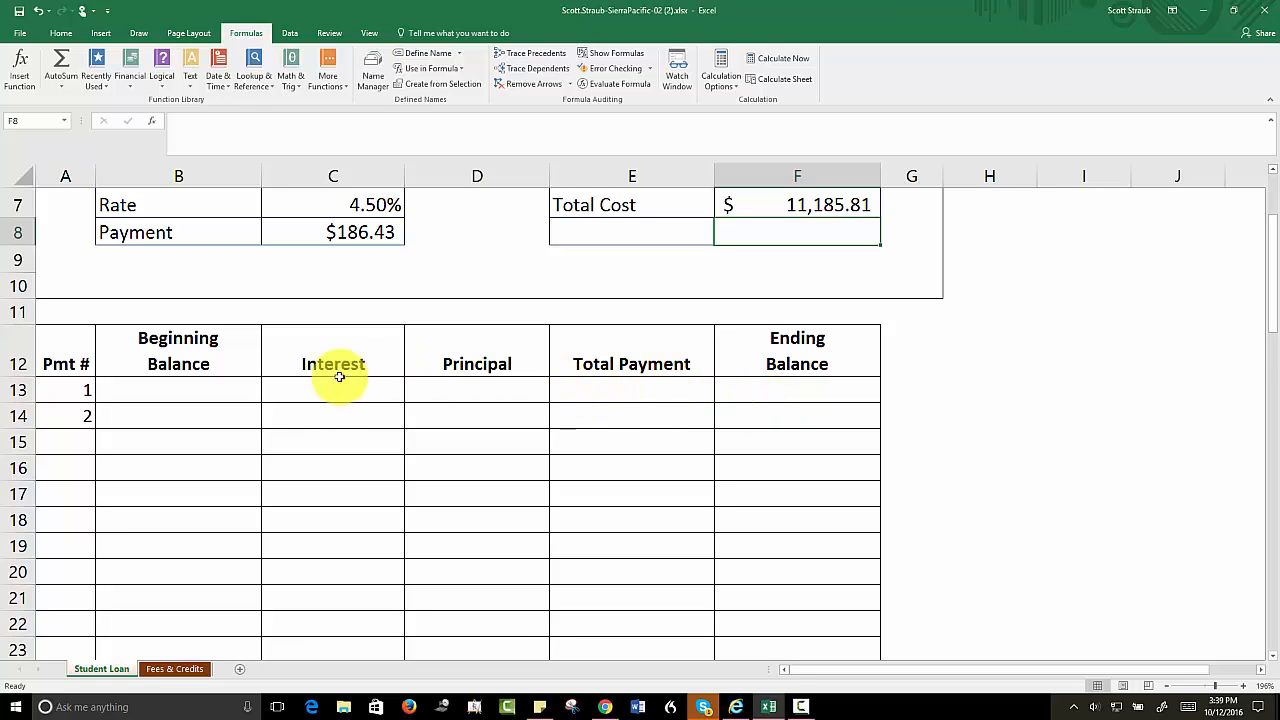
pyautogui.click(198, 397)
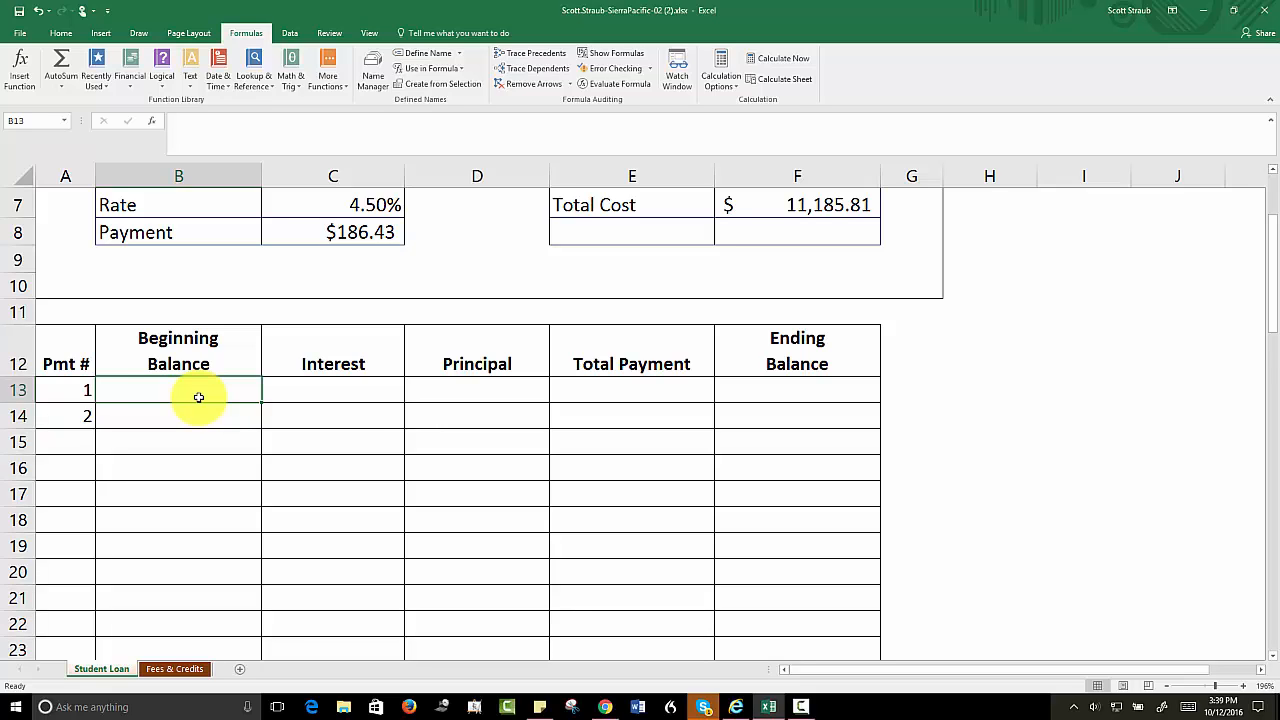
pyautogui.write('=')
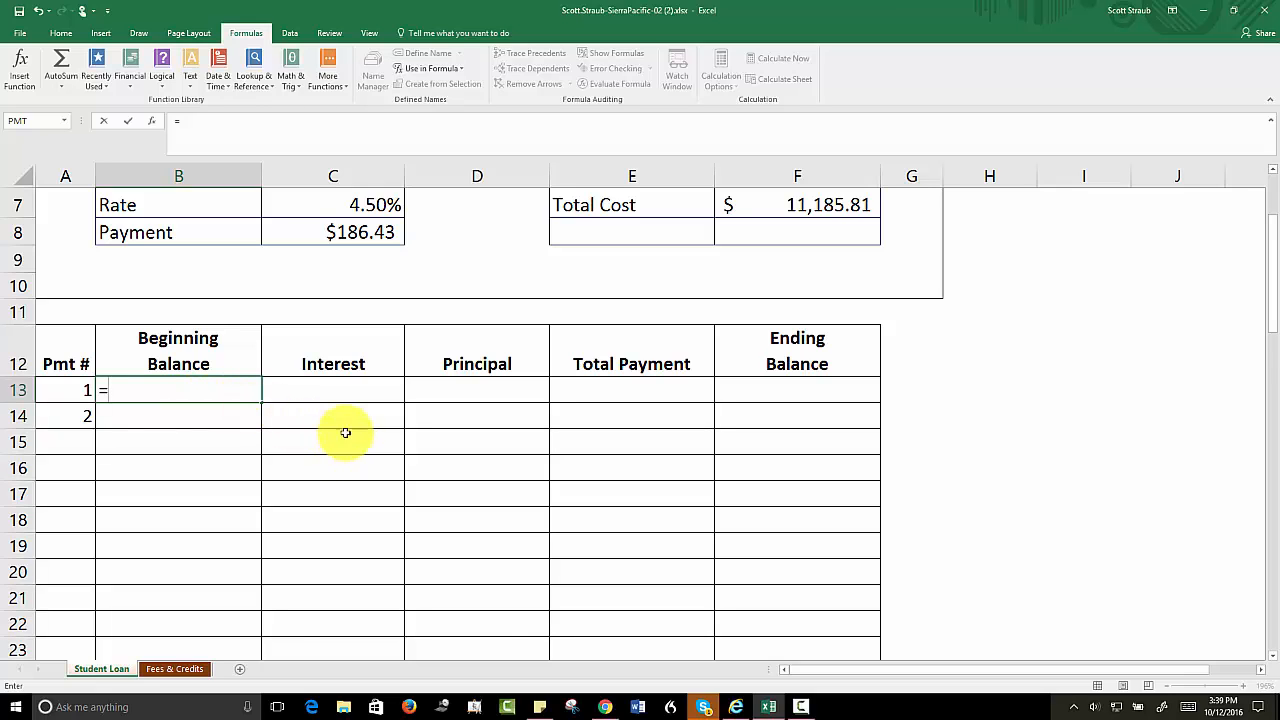
pyautogui.click(775, 207)
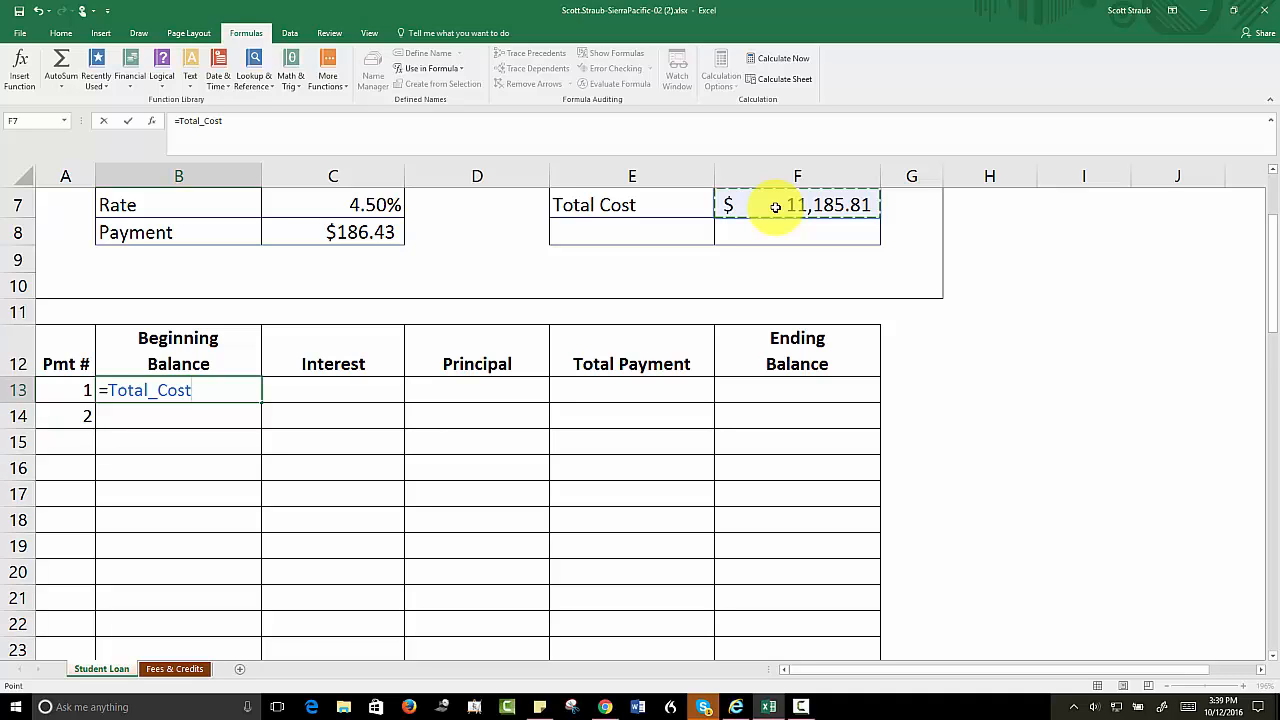
pyautogui.press('Return')
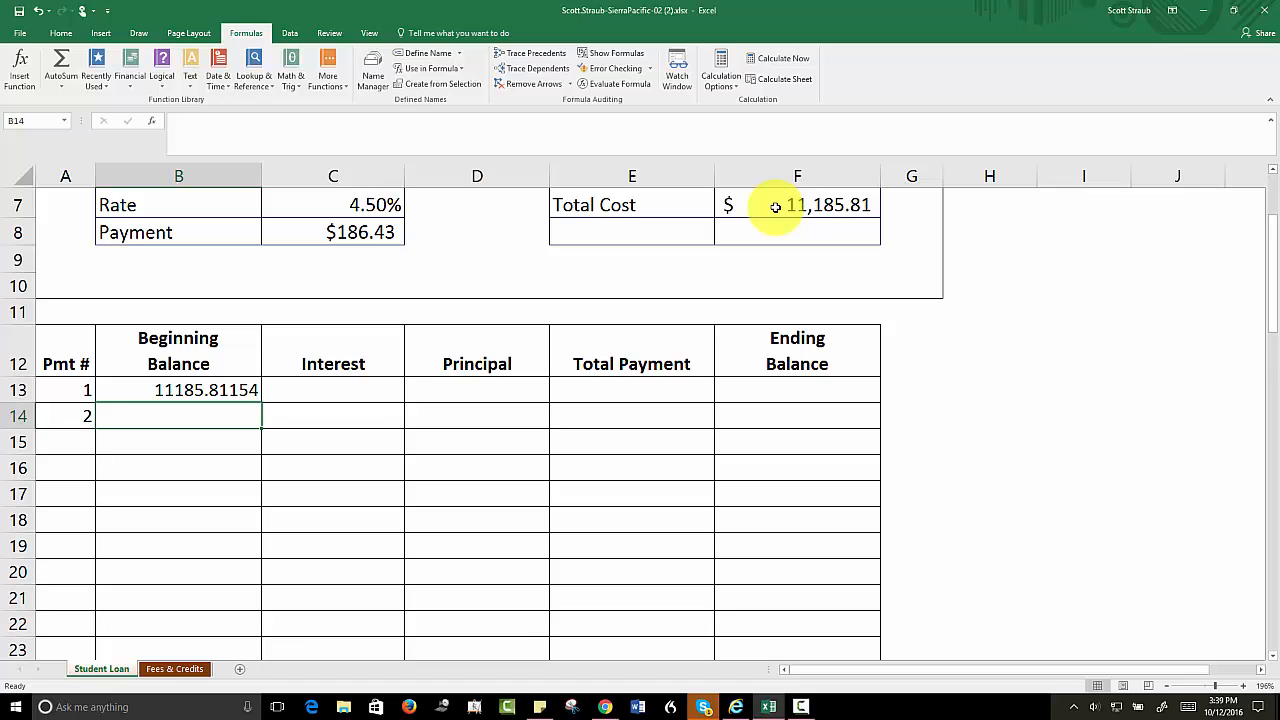
# - Apply the Accounting number format to the first Beginning Balance cell, B13
pyautogui.click(189, 391)
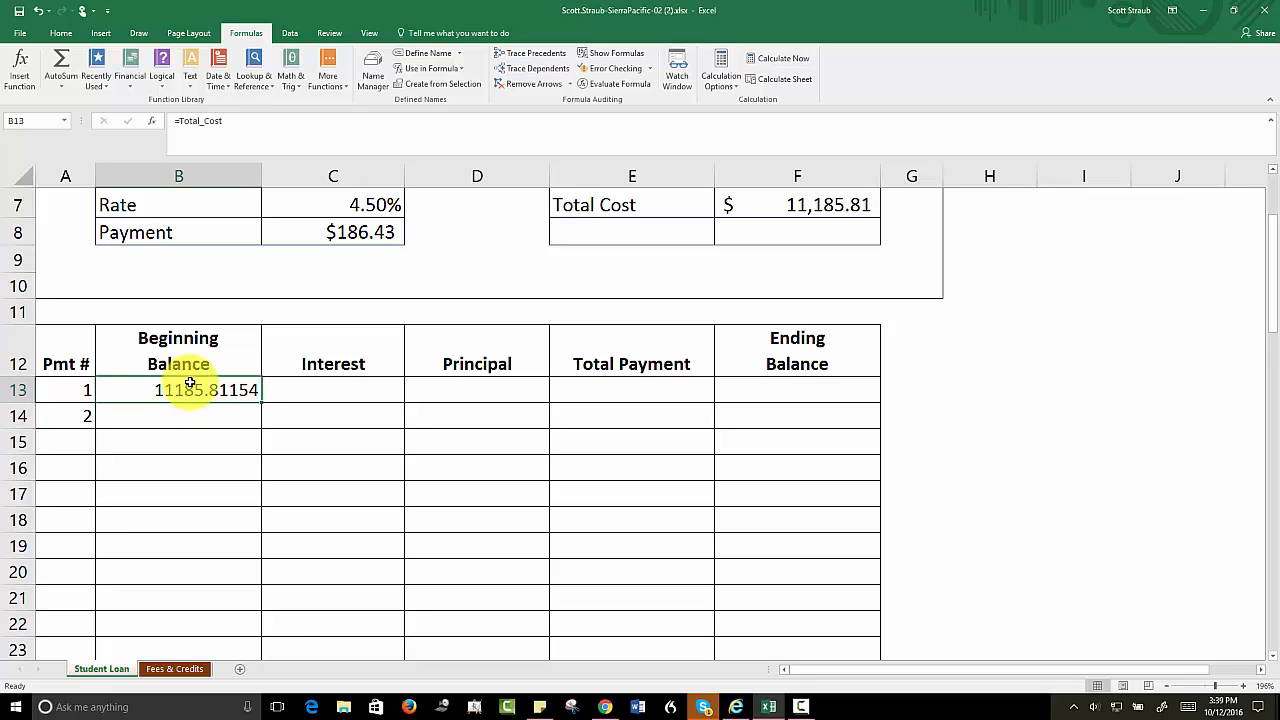
pyautogui.click(57, 35)
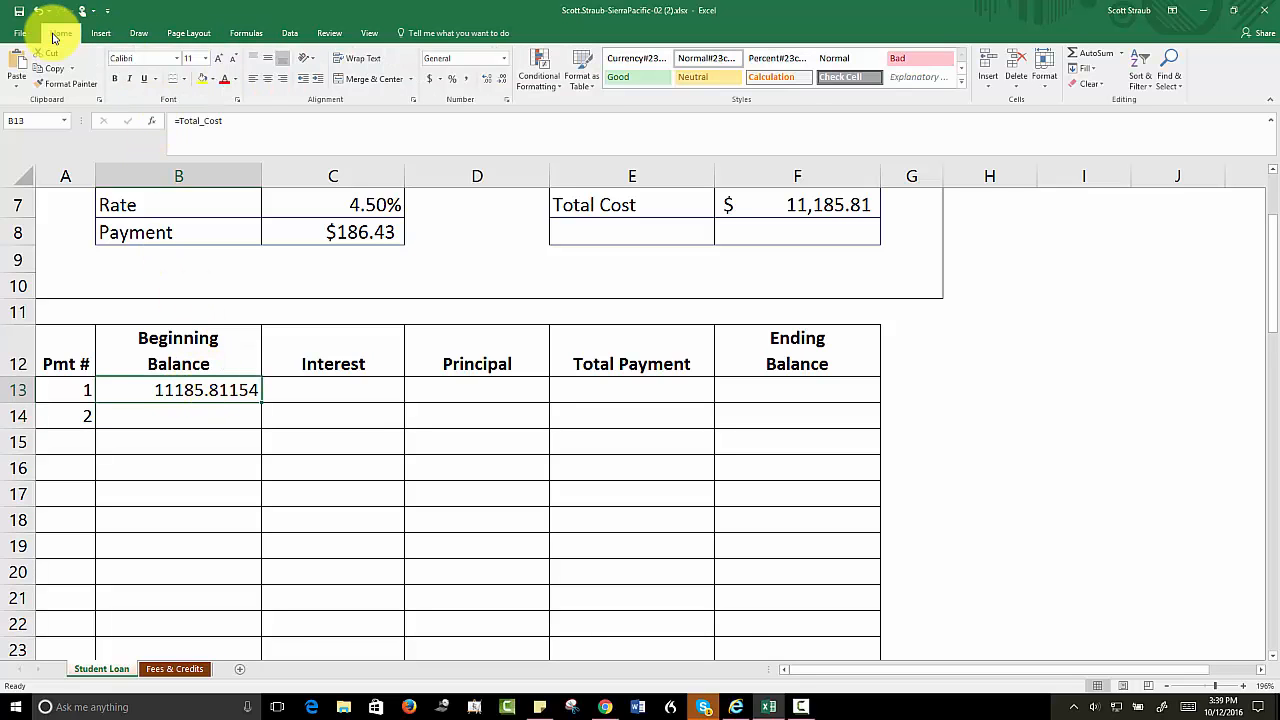
pyautogui.click(505, 59)
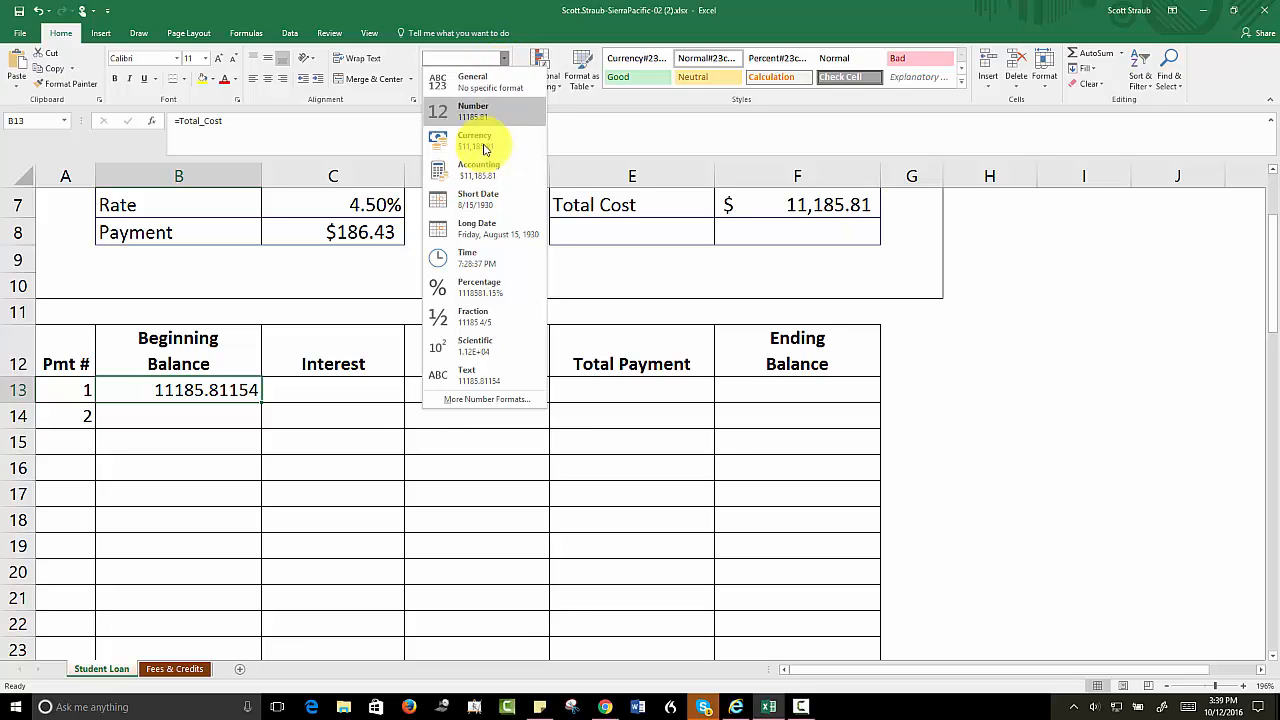
pyautogui.click(468, 178)
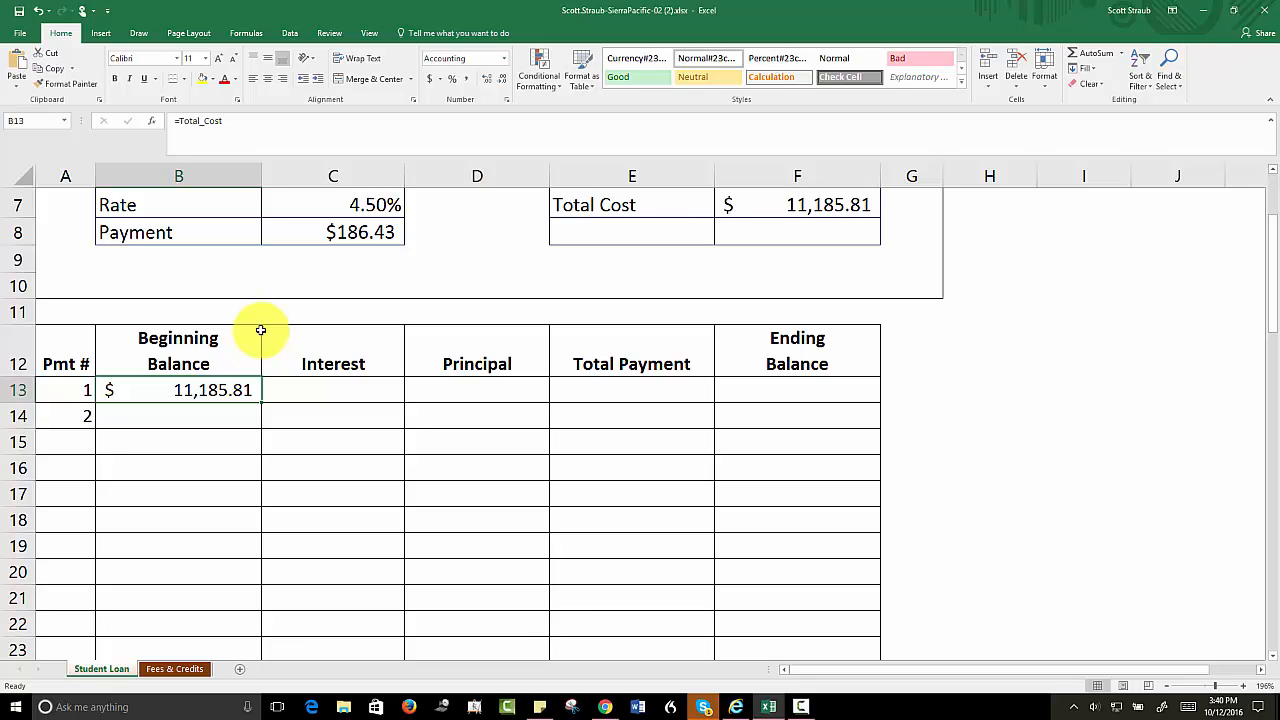
# - Enter the Interest formula =B13*(Rate/12) in cell C13 for payment 1
pyautogui.click(296, 392)
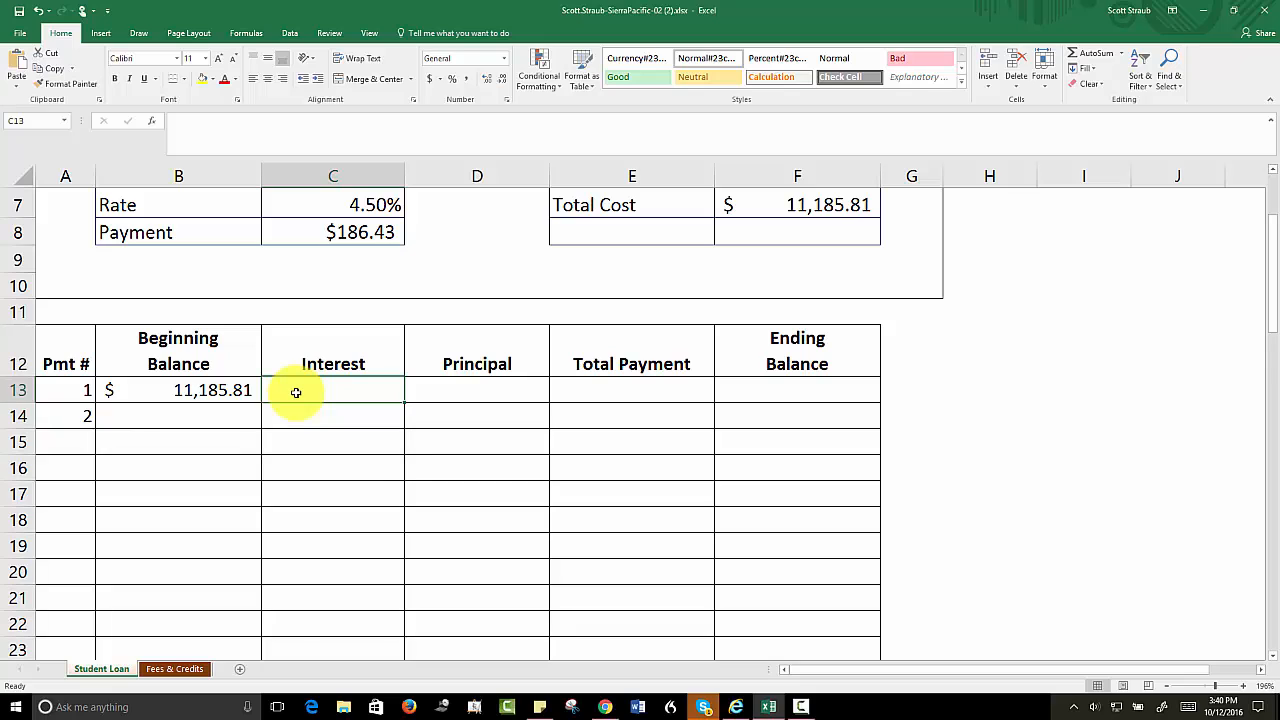
pyautogui.write('=')
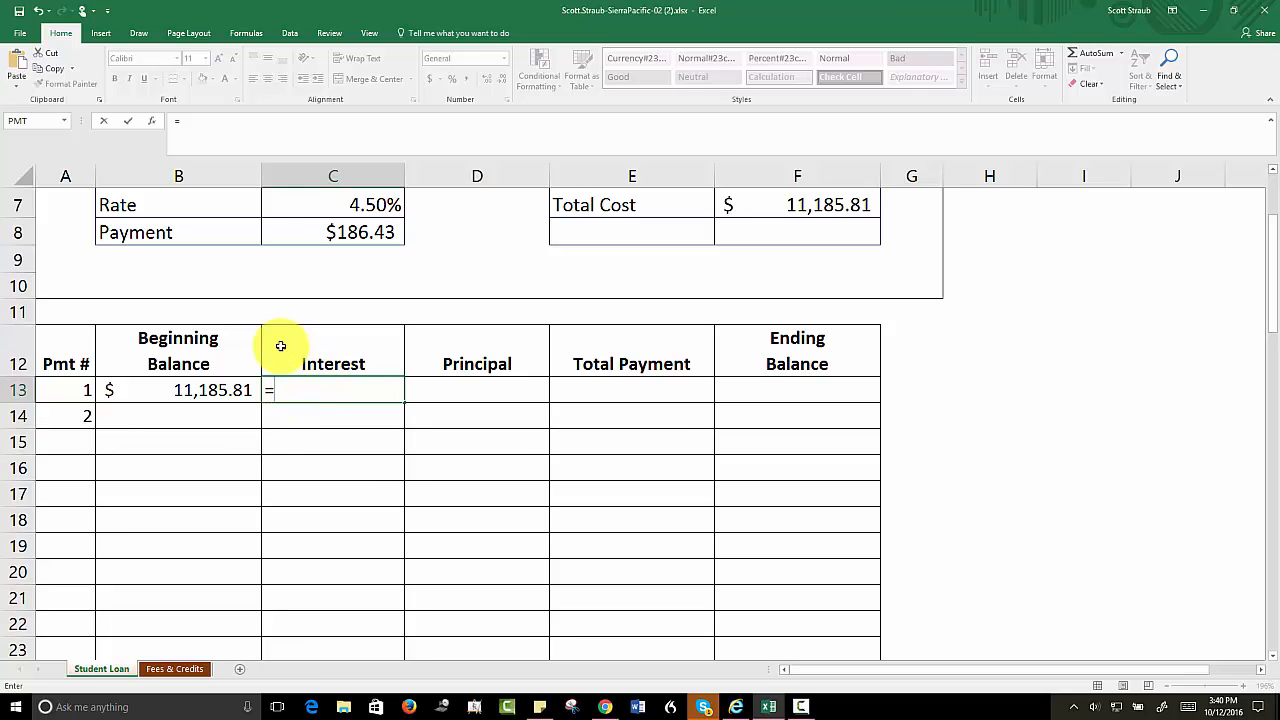
pyautogui.click(188, 394)
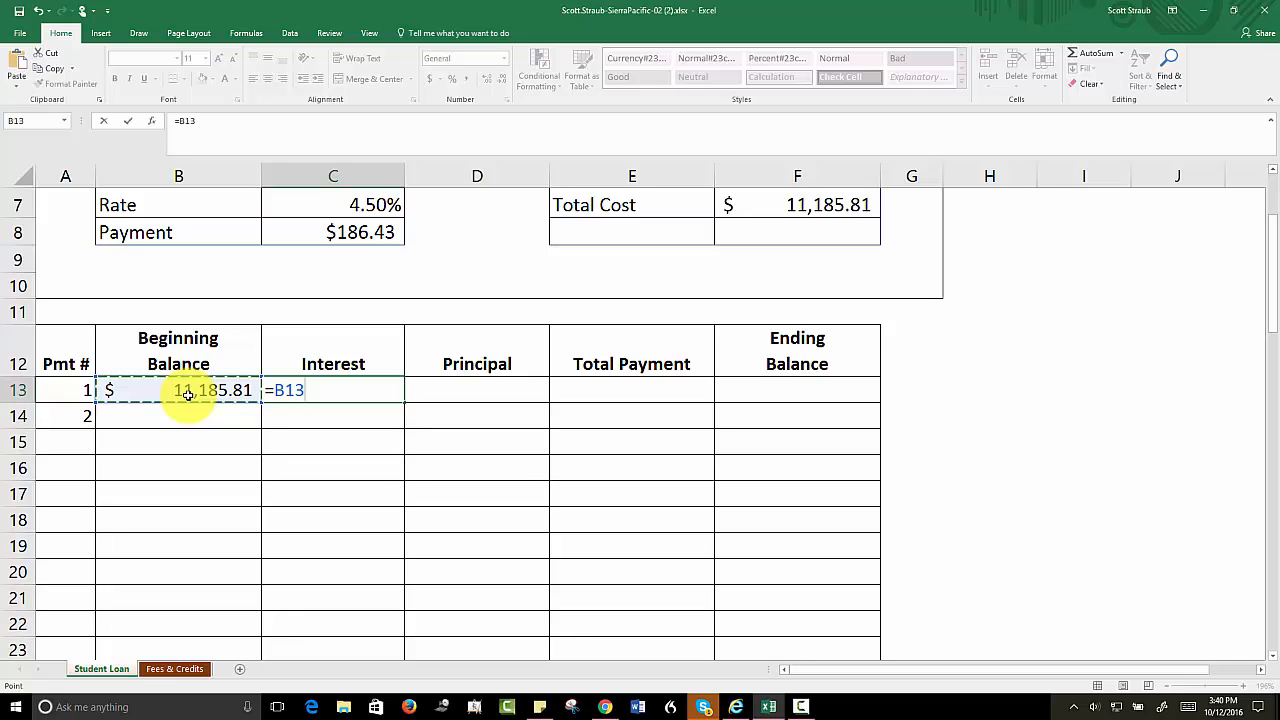
pyautogui.write('*(')
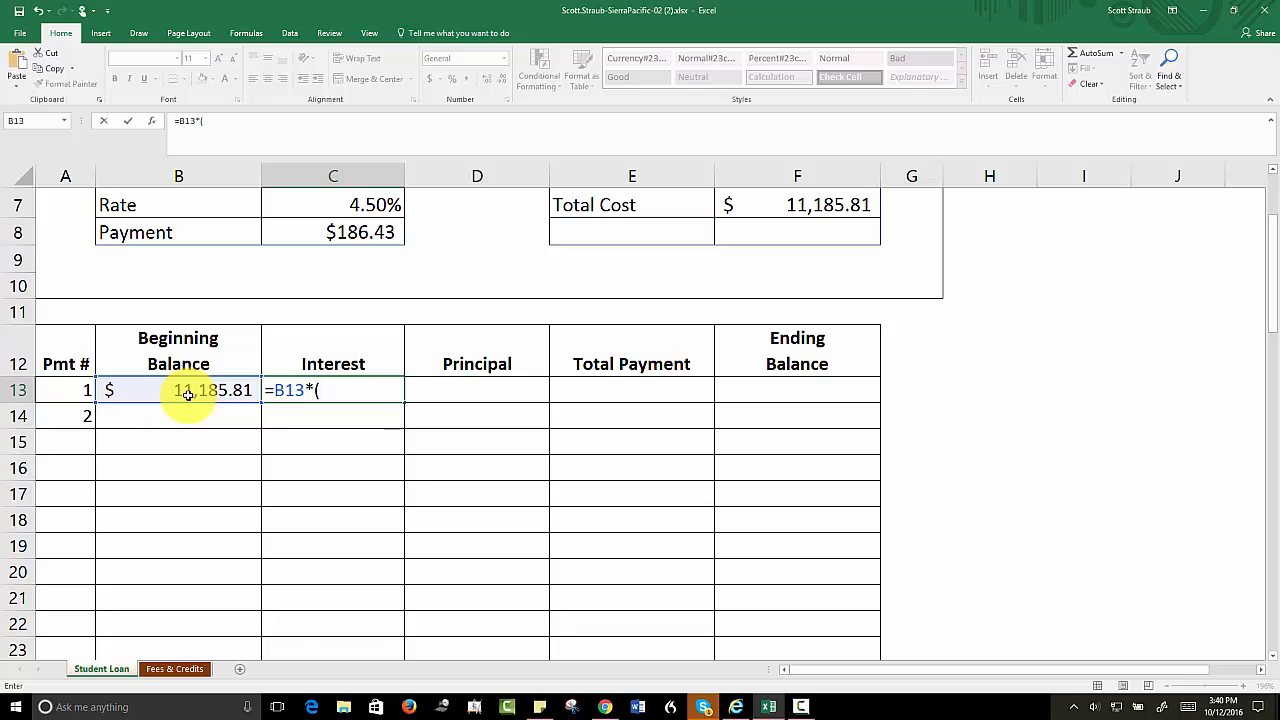
pyautogui.click(309, 205)
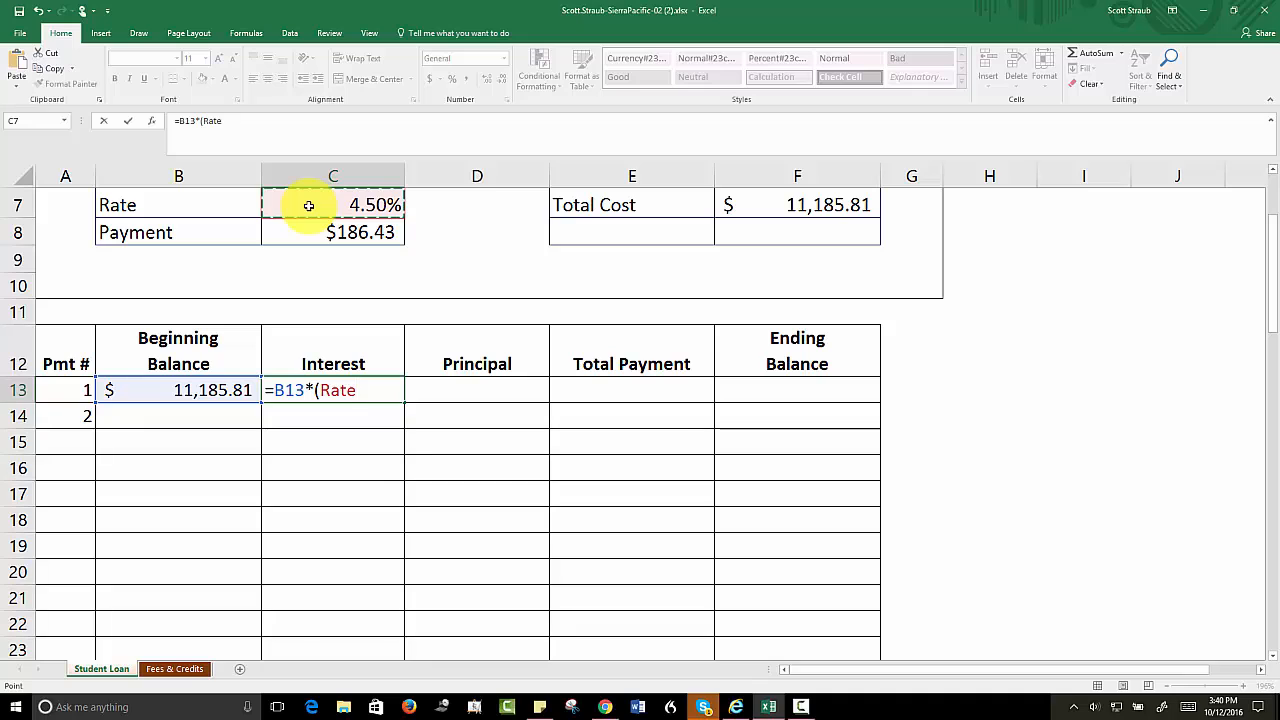
pyautogui.write('/')
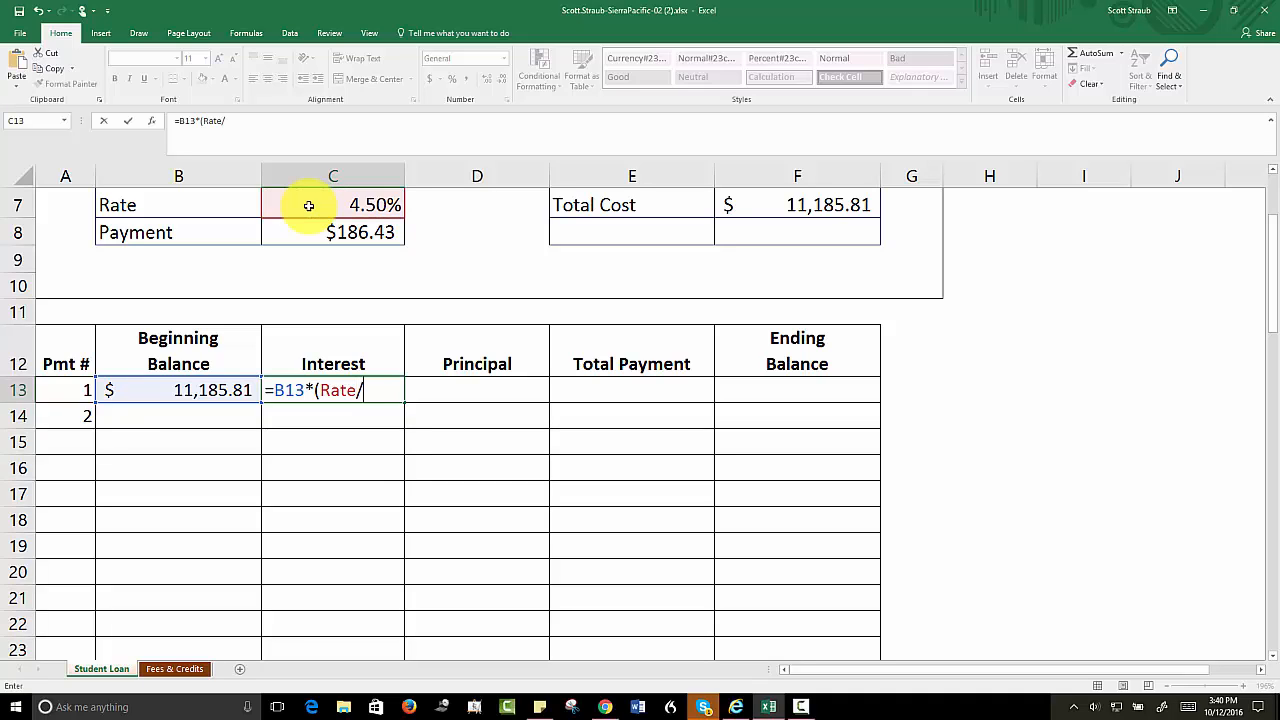
pyautogui.write('12')
pyautogui.write(')')
pyautogui.press('Return')
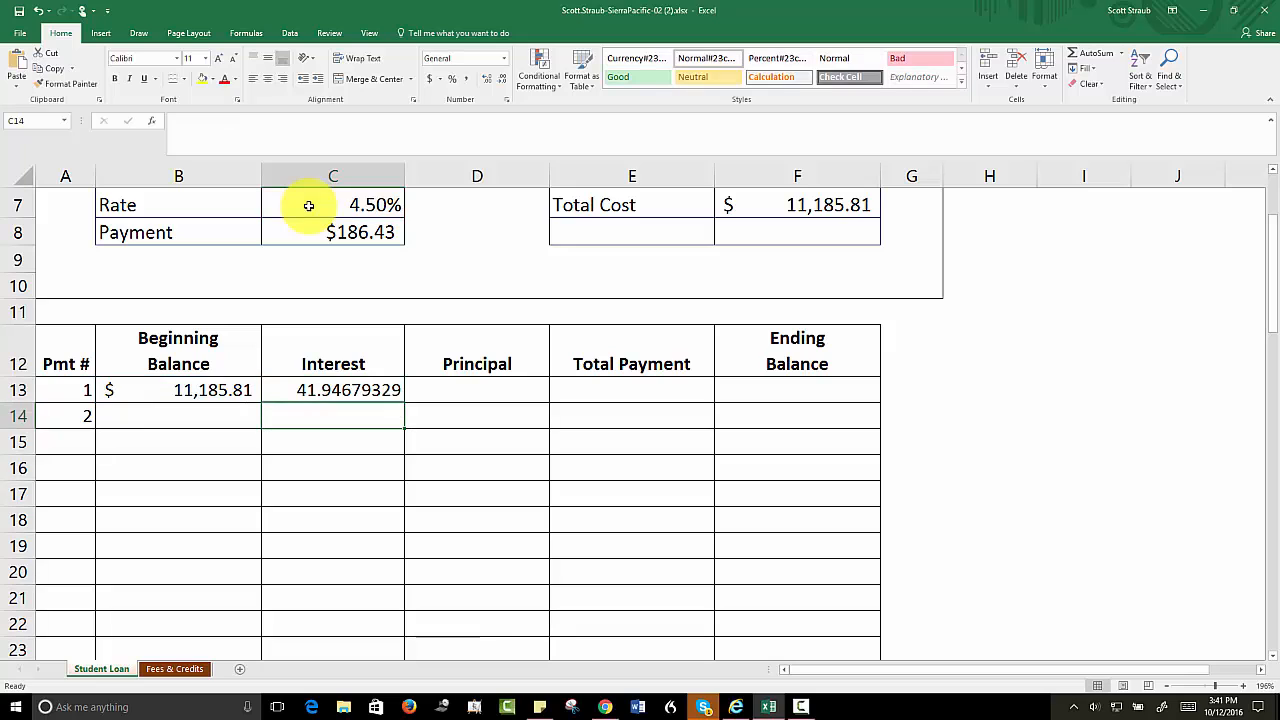
# - Apply the Accounting number format to the first Interest cell, C13
pyautogui.click(314, 391)
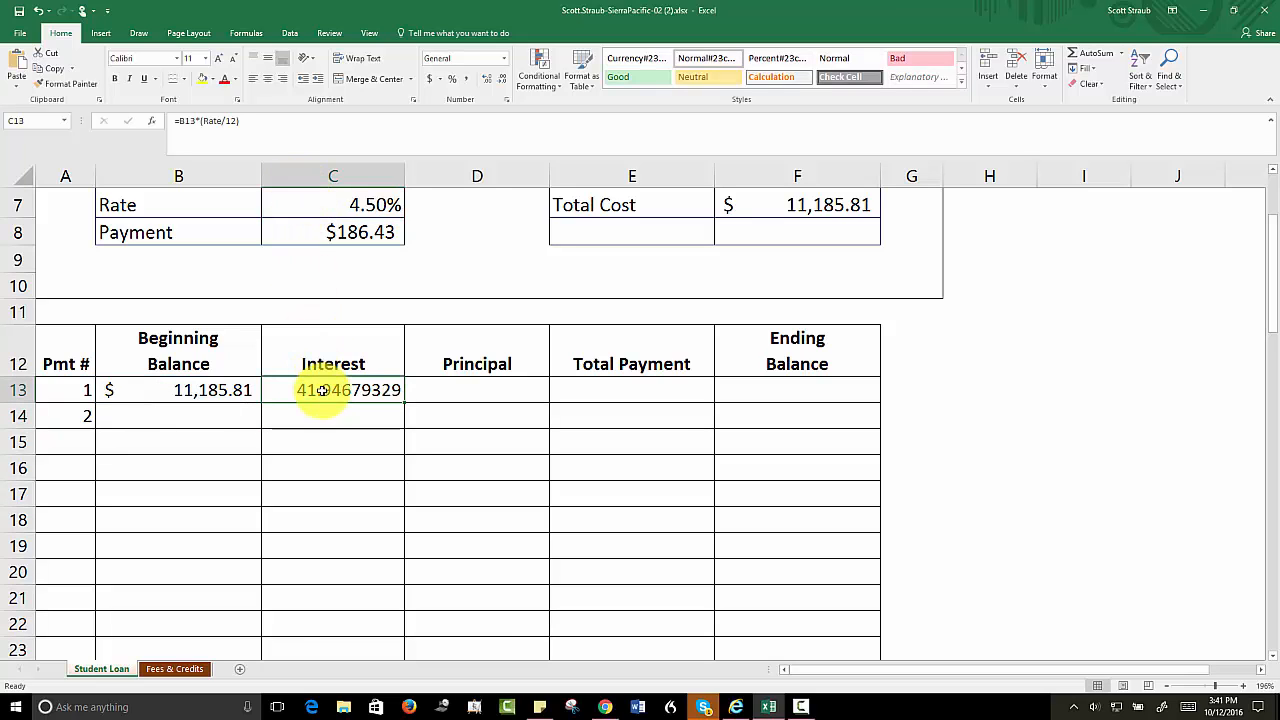
pyautogui.click(503, 58)
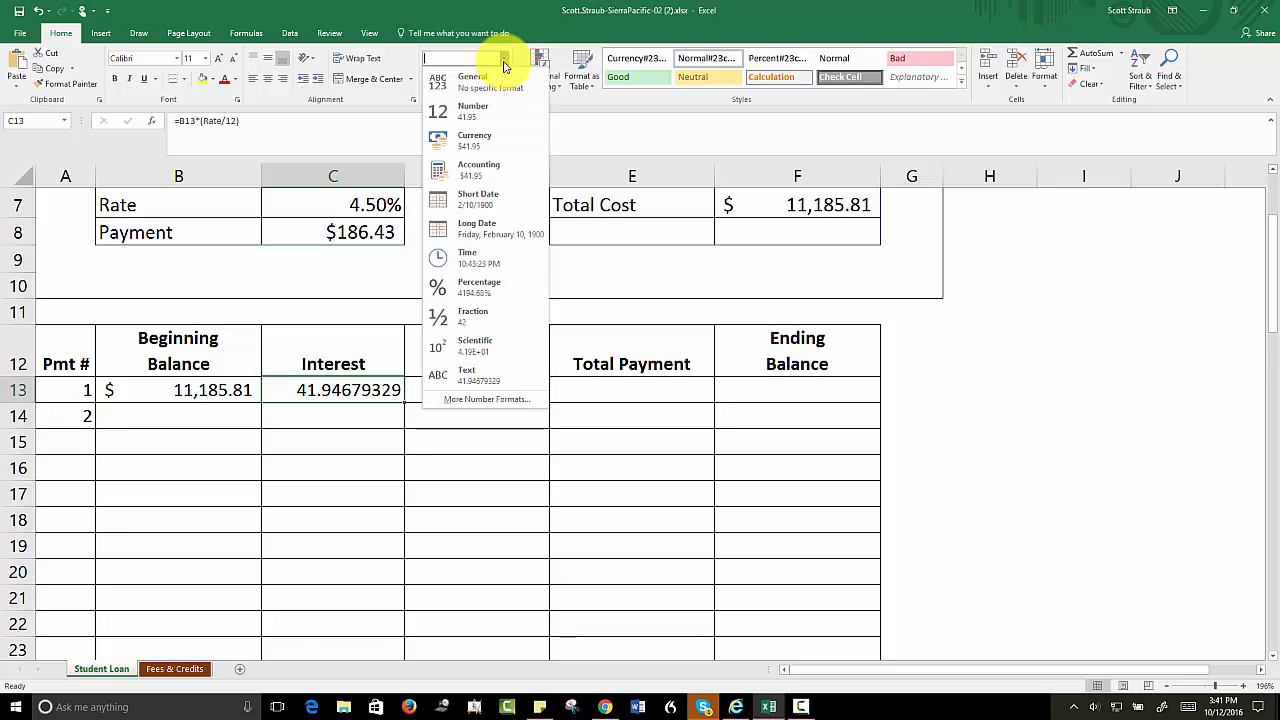
pyautogui.click(473, 171)
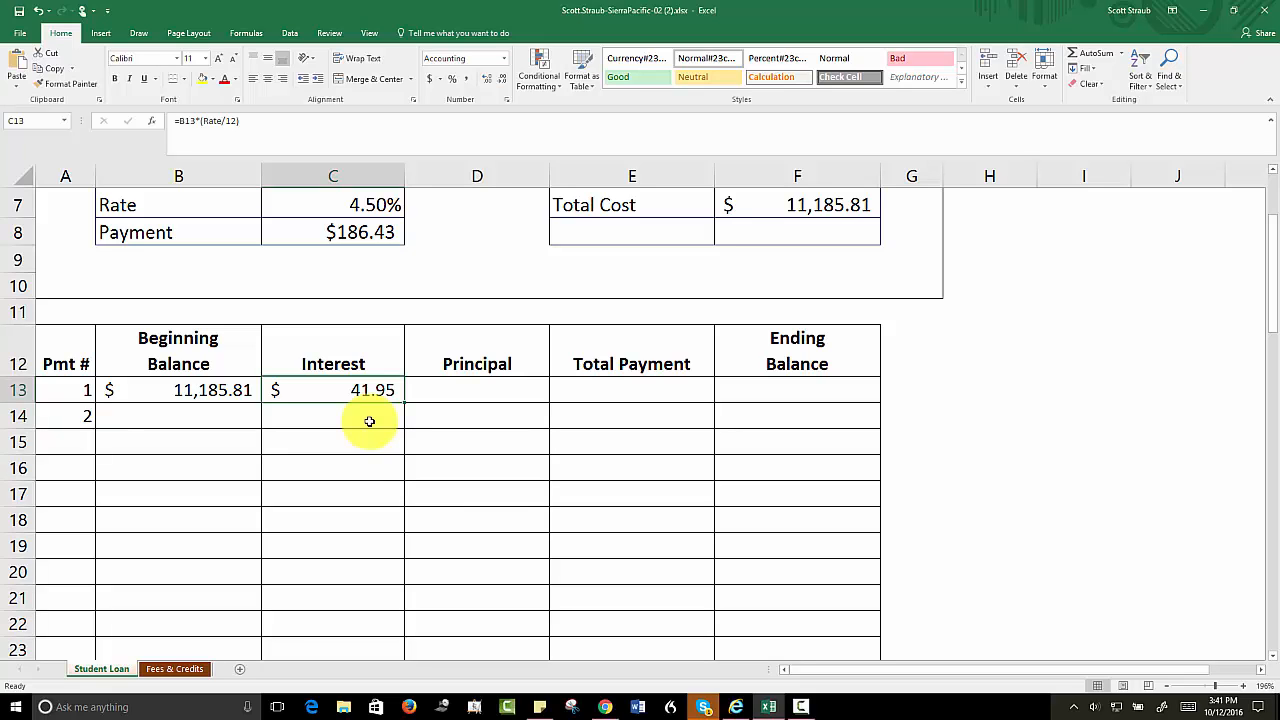
# - Enter the Principal formula =Payment-C13 in cell D13 for payment 1
pyautogui.click(445, 393)
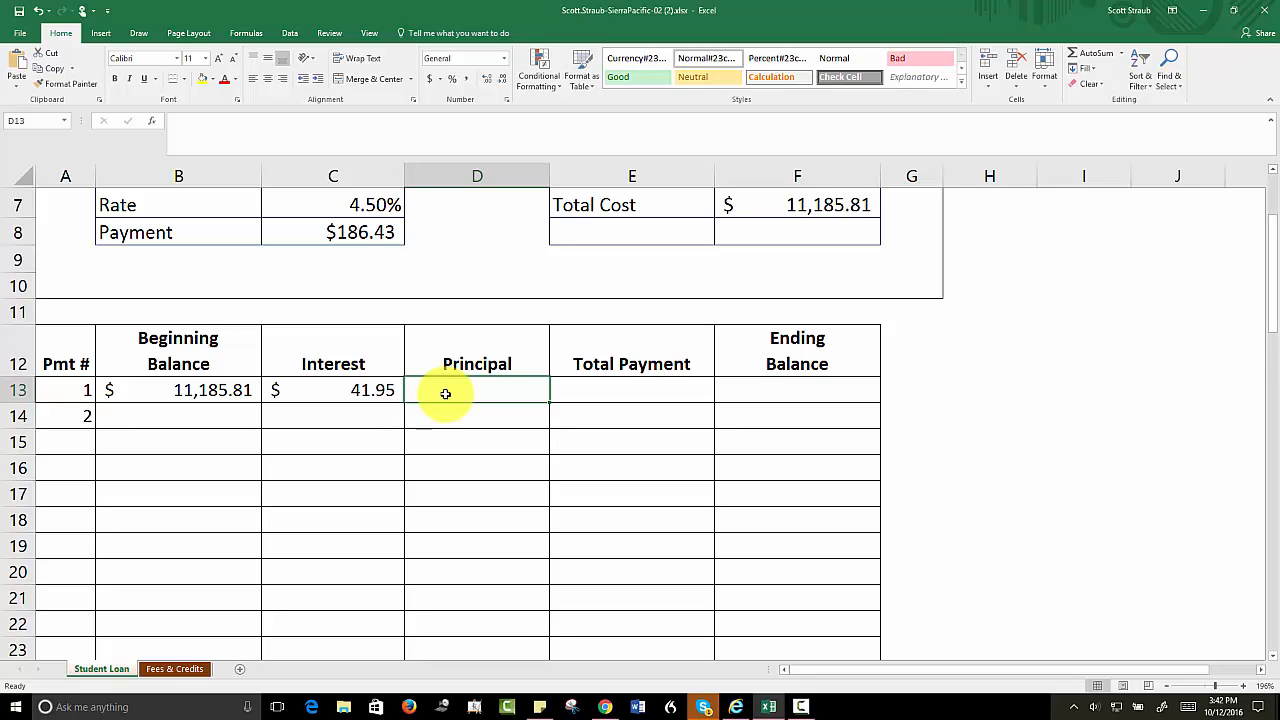
pyautogui.write('=')
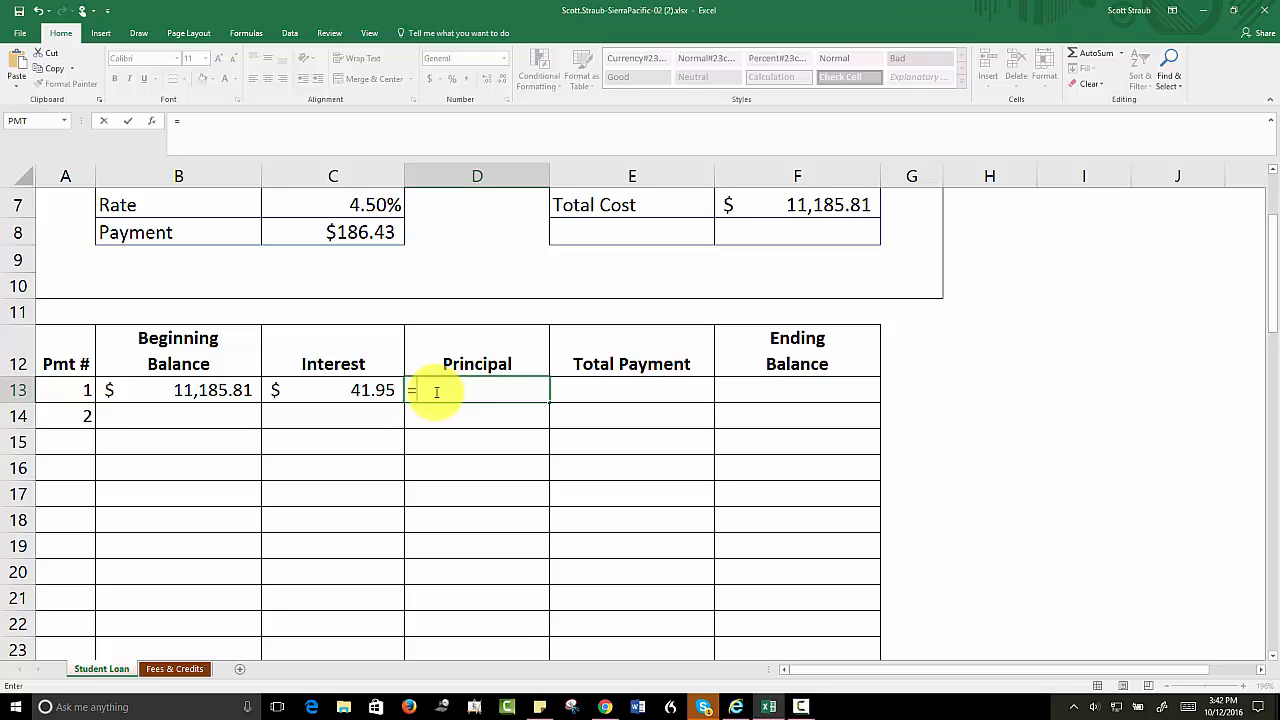
pyautogui.click(343, 232)
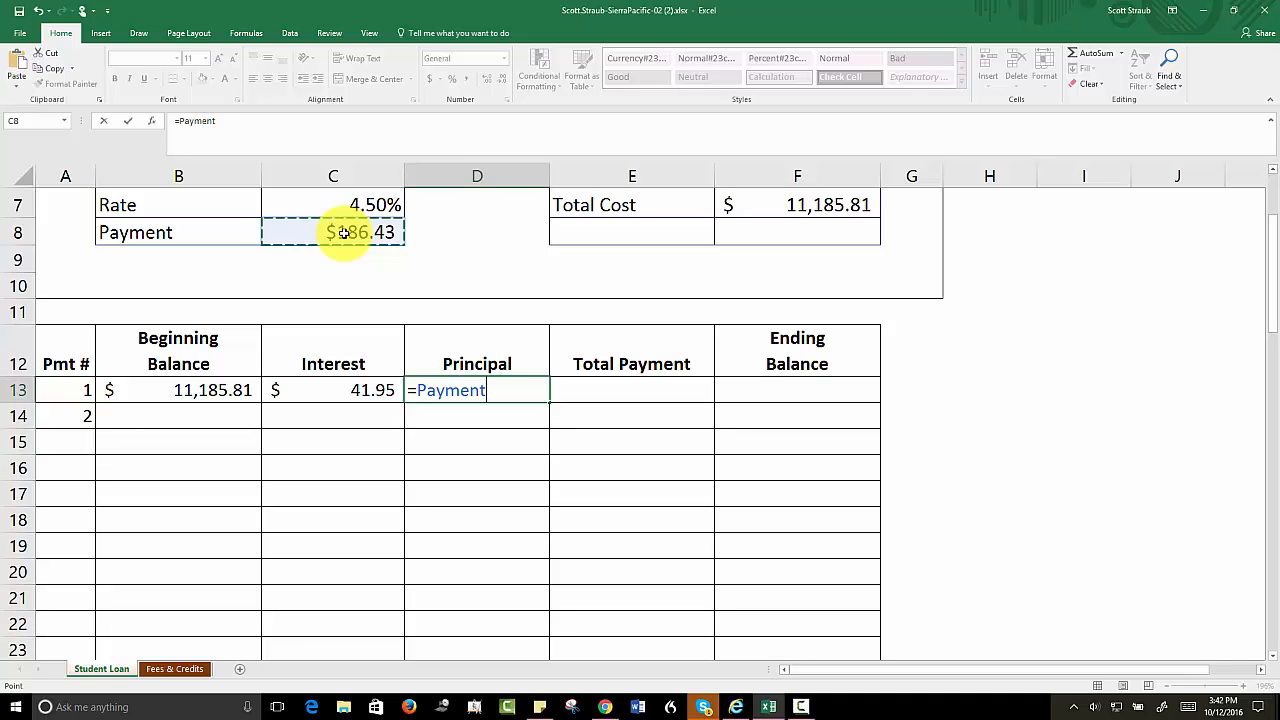
pyautogui.write('-')
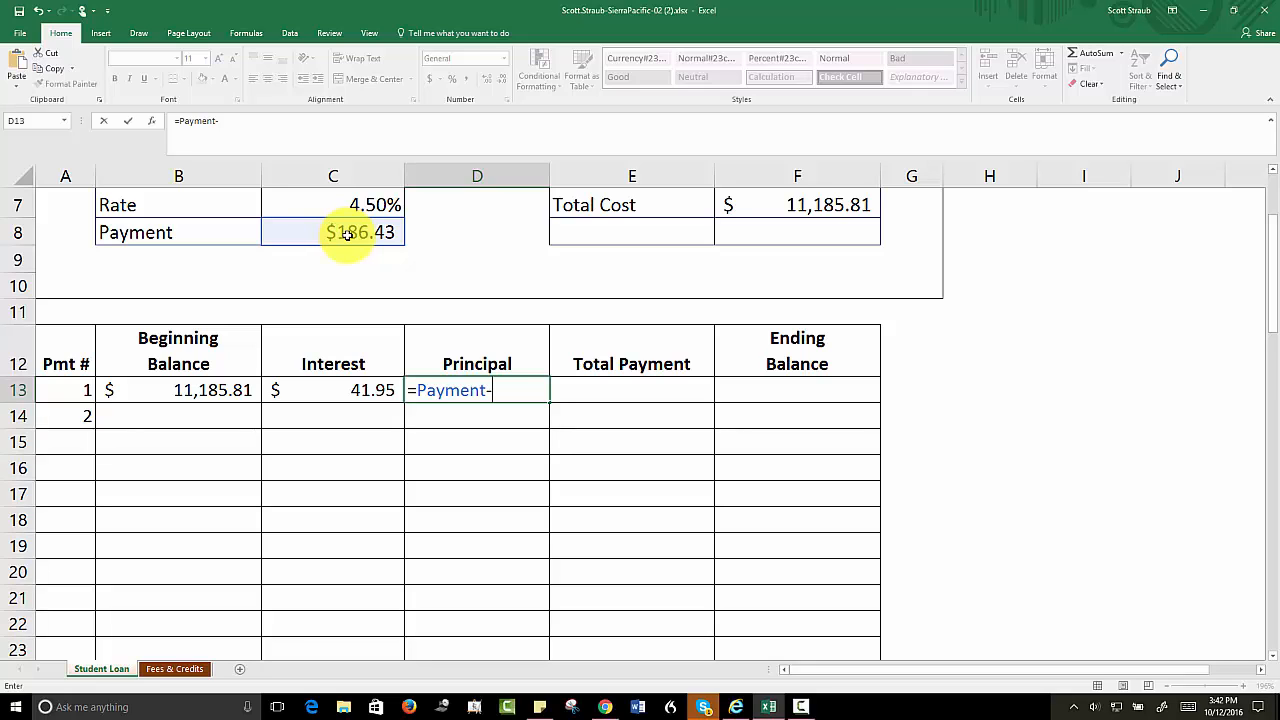
pyautogui.click(337, 392)
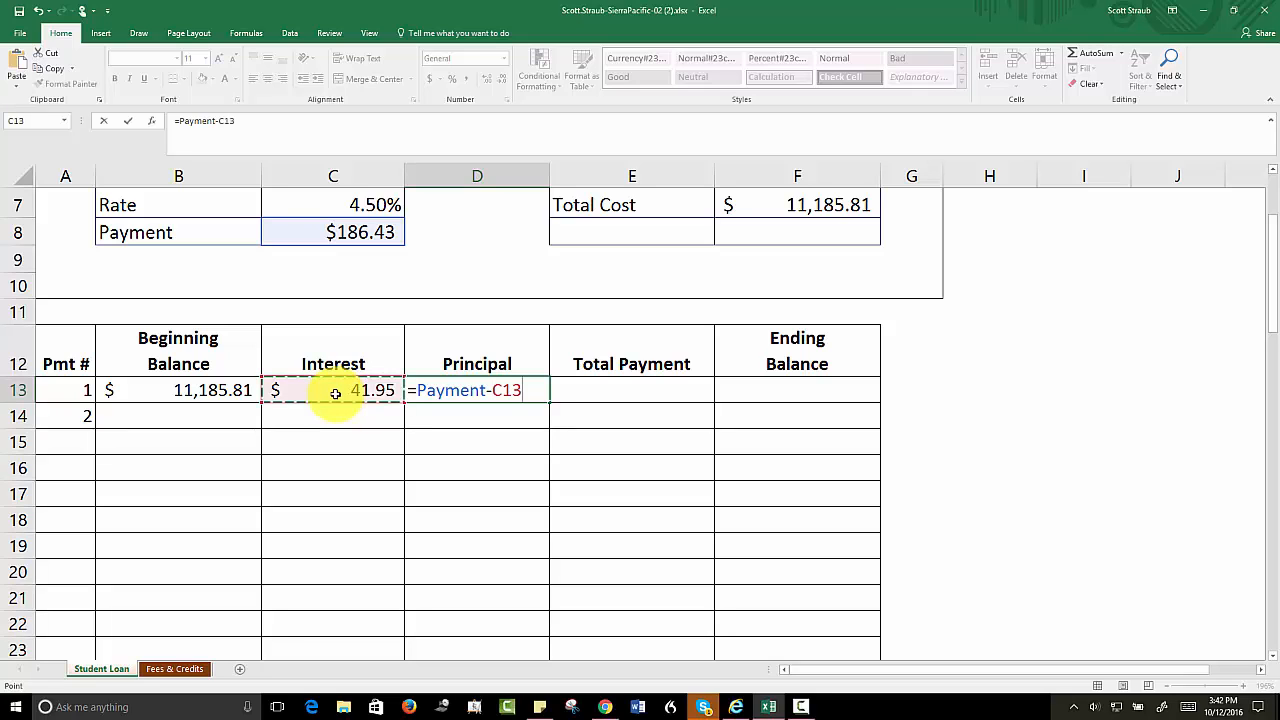
pyautogui.press('Return')
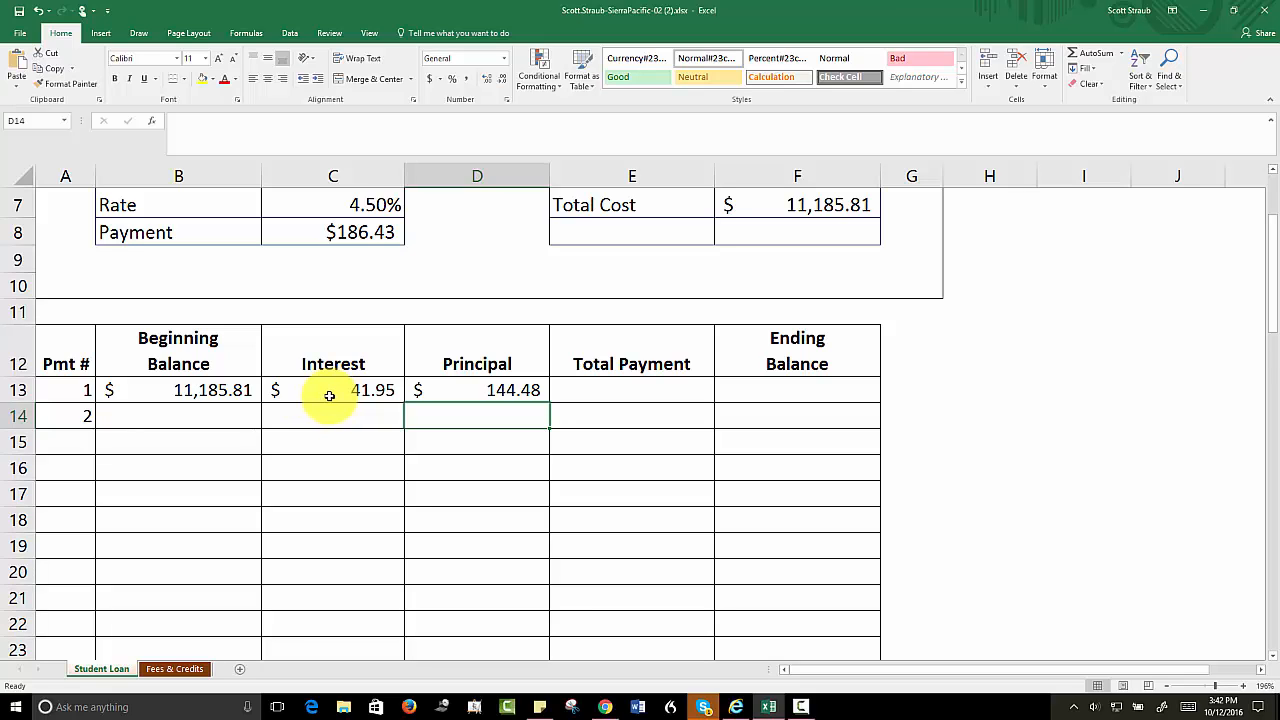
# - Enter the Total Payment formula =C13+D13 in cell E13 for payment 1
pyautogui.click(591, 390)
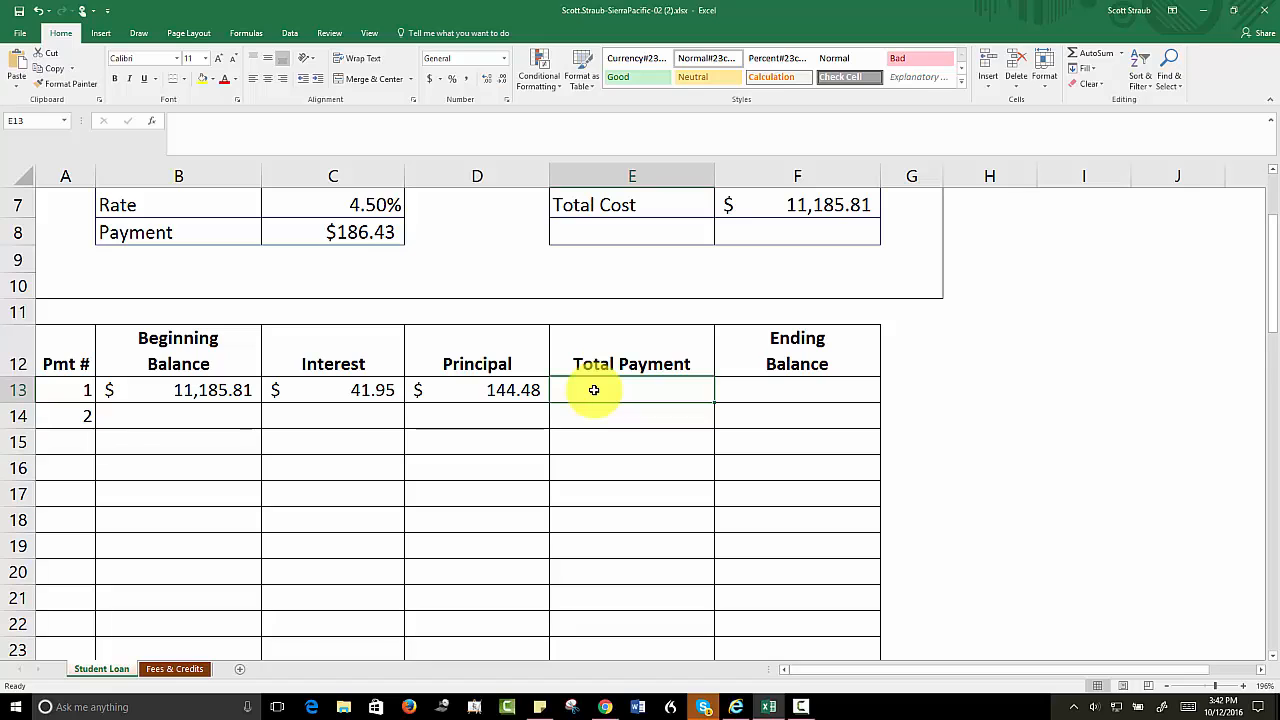
pyautogui.write('=')
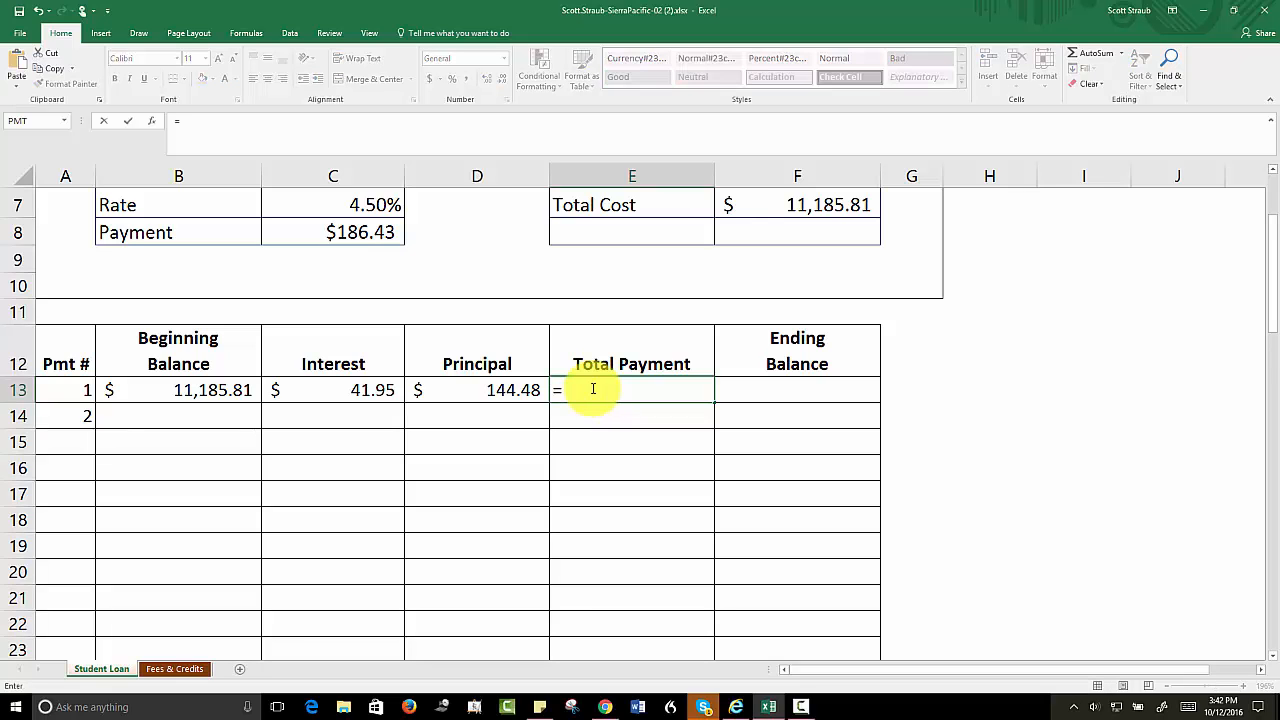
pyautogui.click(339, 393)
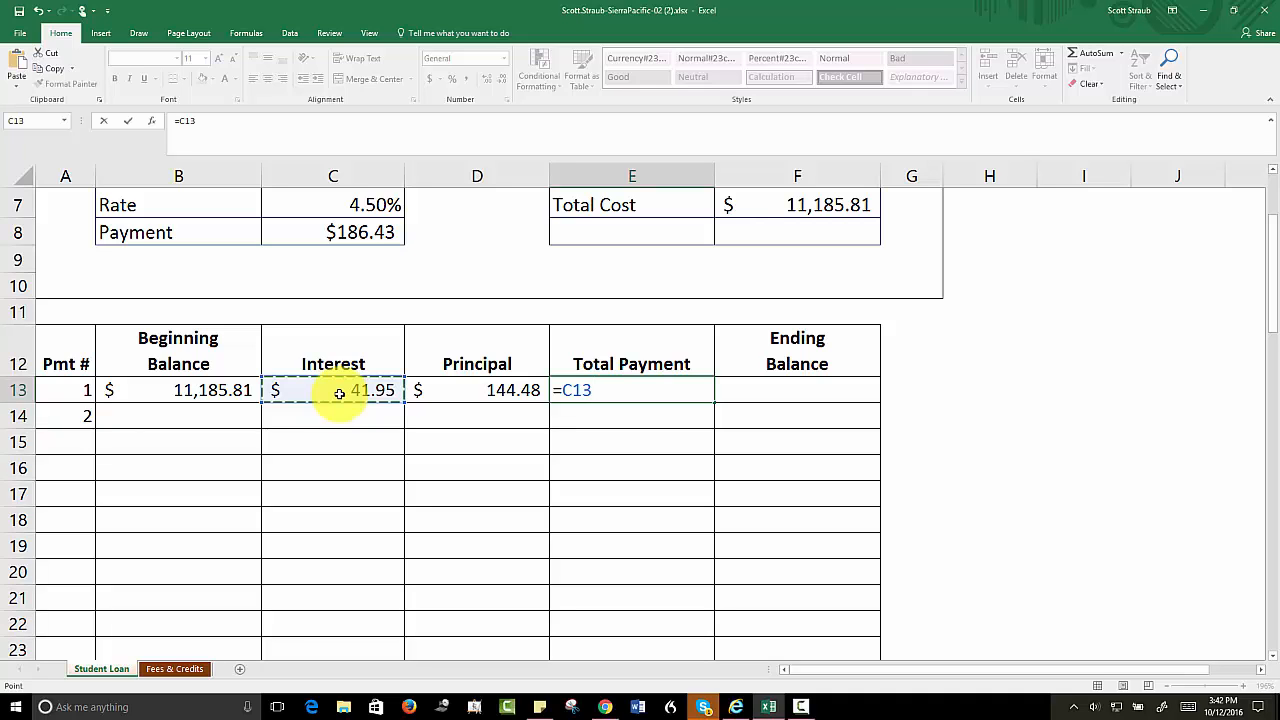
pyautogui.write('+')
pyautogui.click(449, 389)
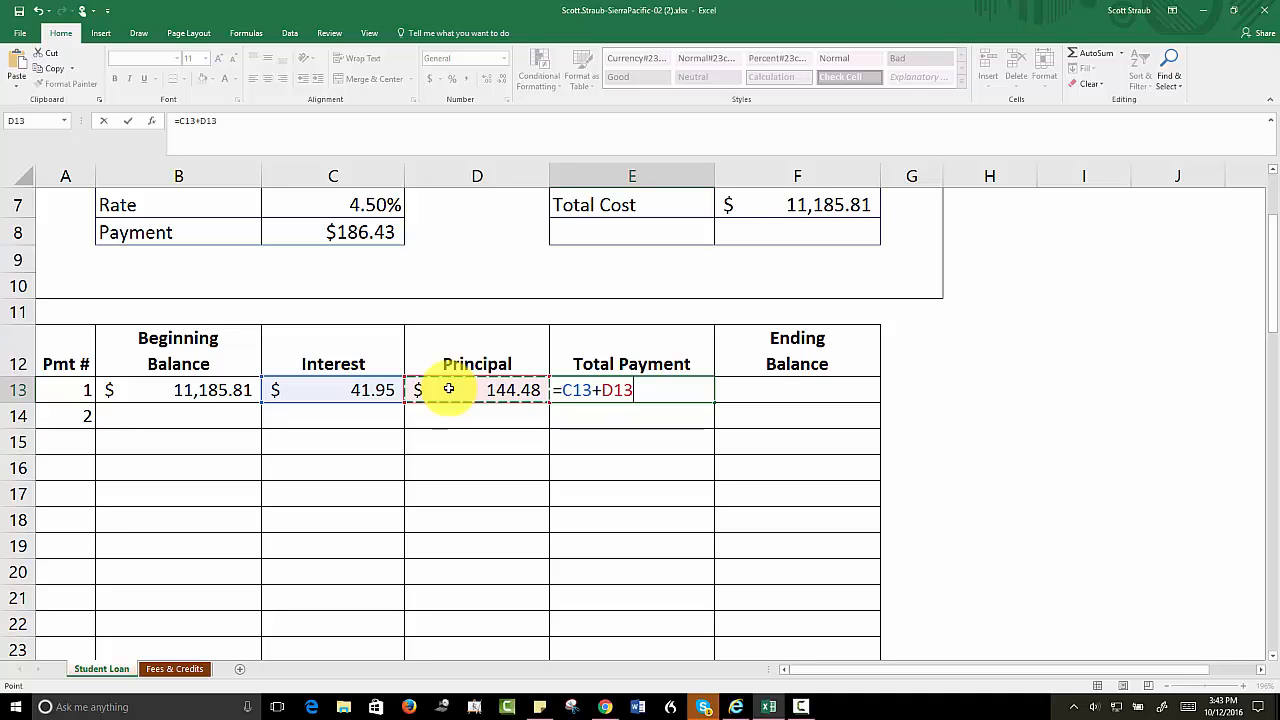
pyautogui.press('Return')
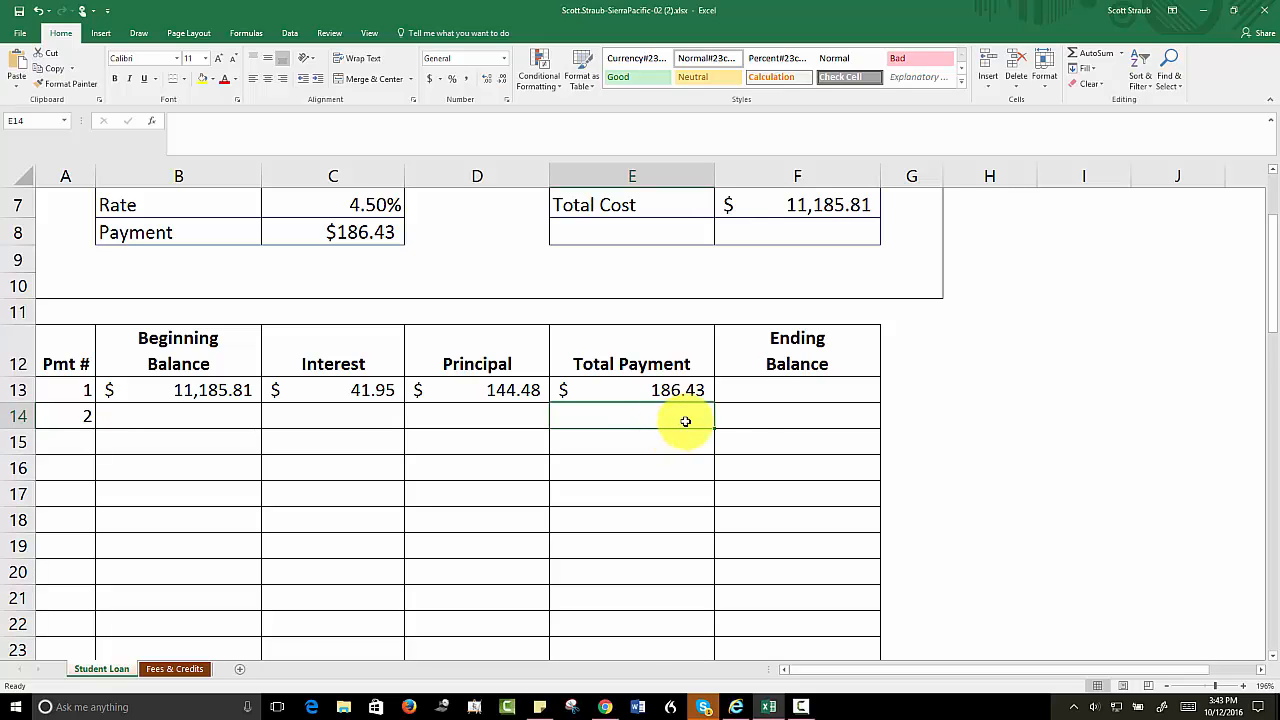
# - Enter the Ending Balance formula =B13-E13 in cell F13 for payment 1
pyautogui.click(773, 387)
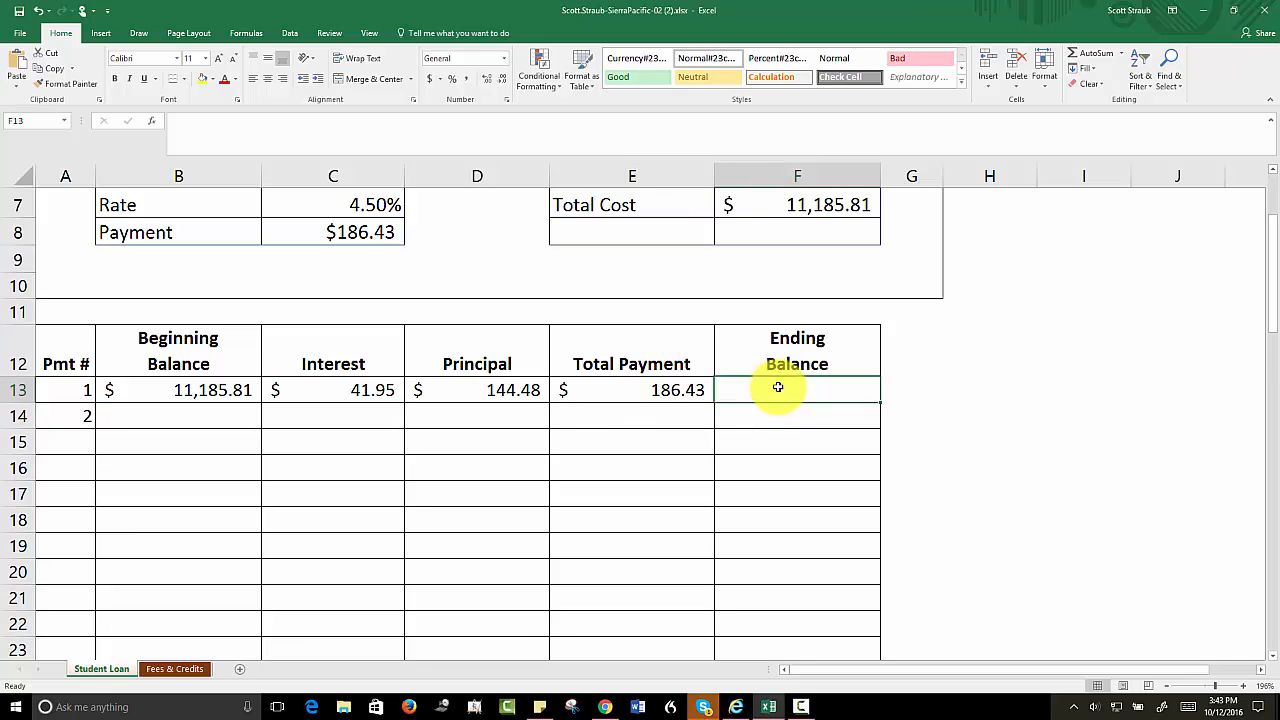
pyautogui.write('=')
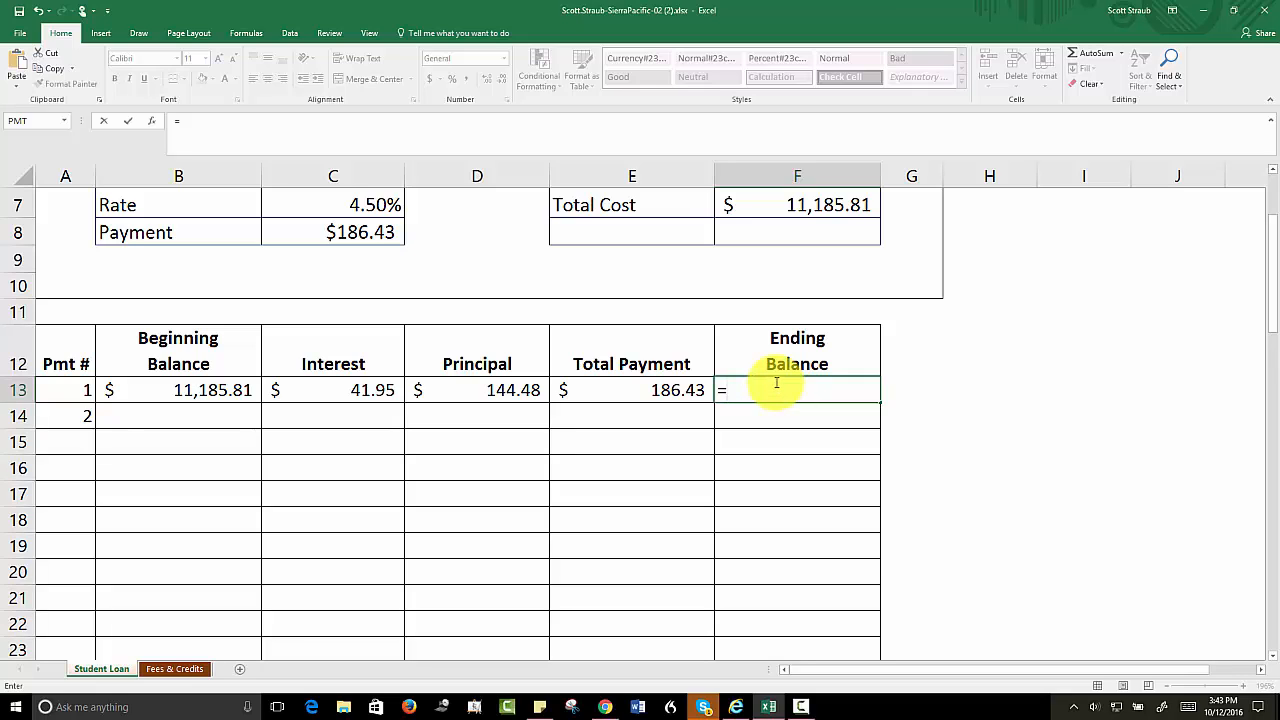
pyautogui.click(200, 392)
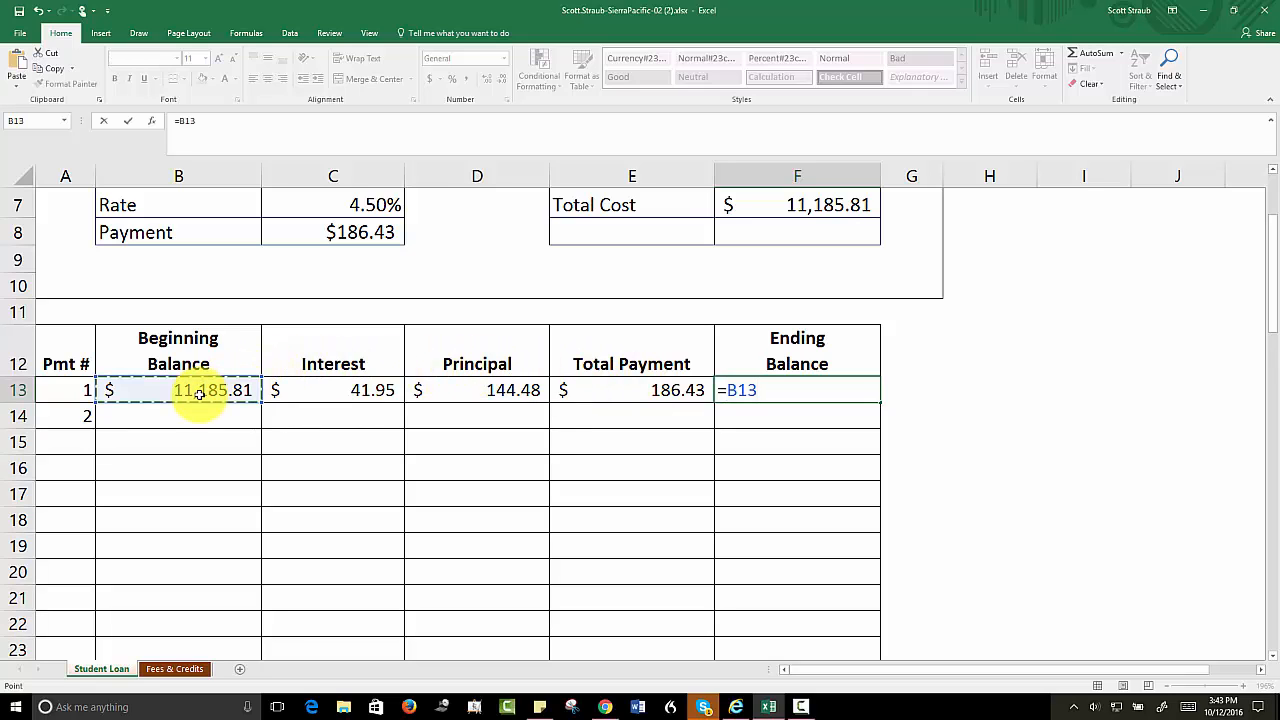
pyautogui.write('-')
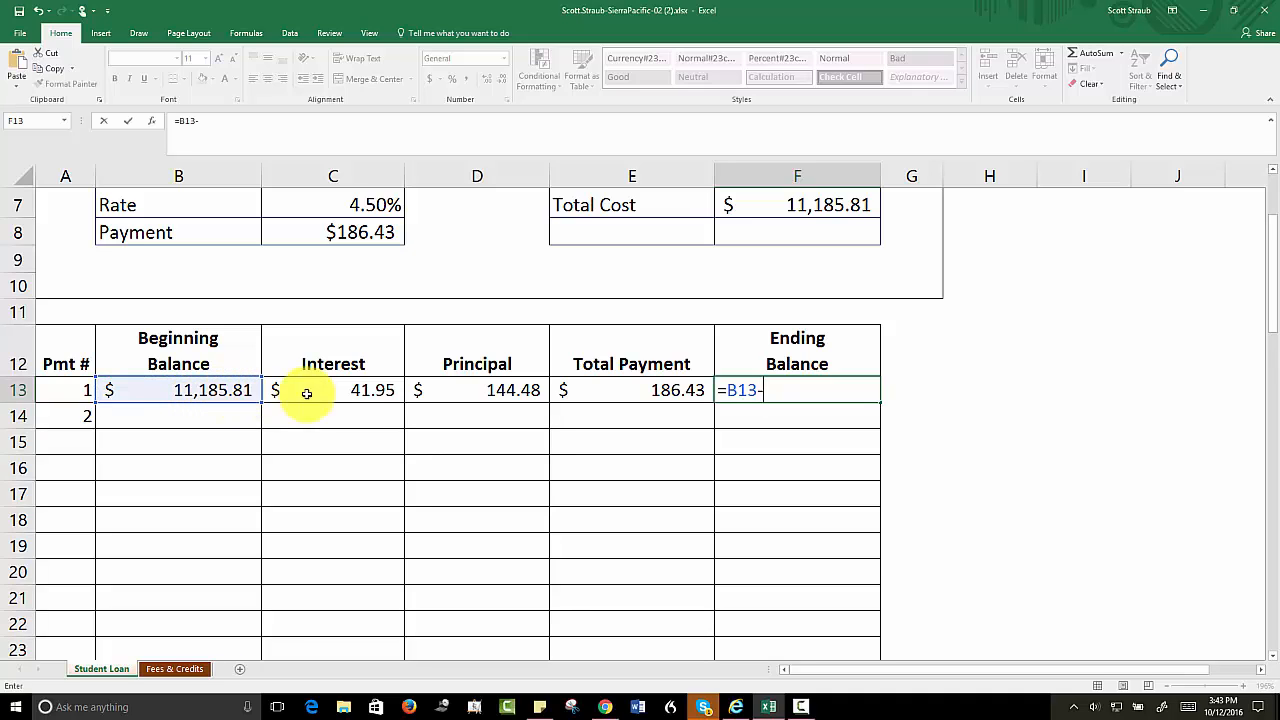
pyautogui.click(601, 394)
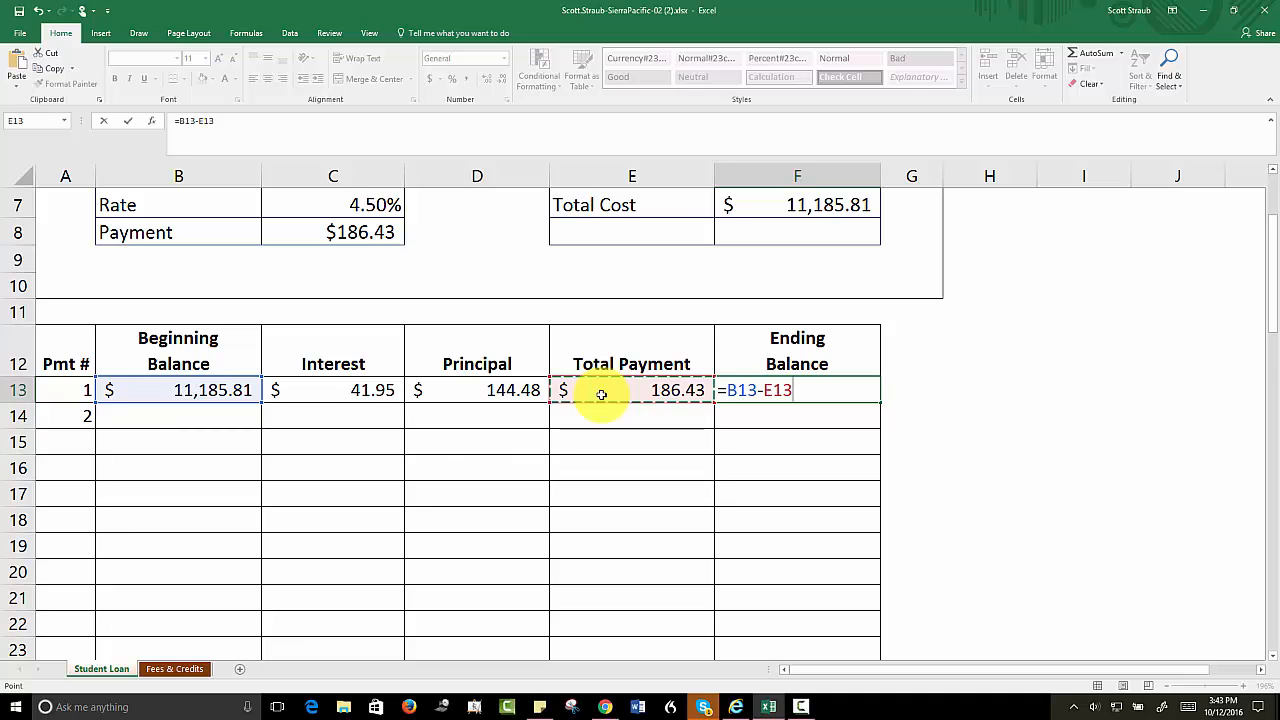
pyautogui.press('Return')
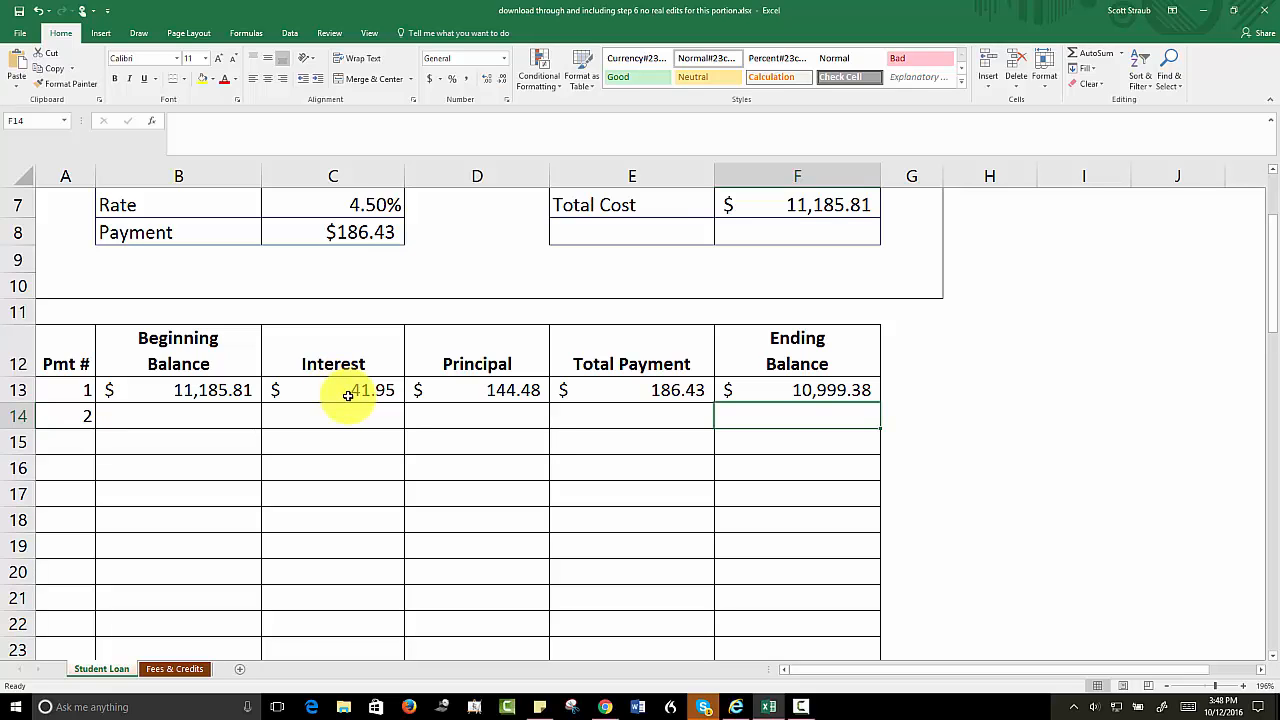
# - Extend the Pmt # series from A13:A14 down to payment 60 in row 72
pyautogui.moveTo(60, 390); pyautogui.dragTo(60, 413)
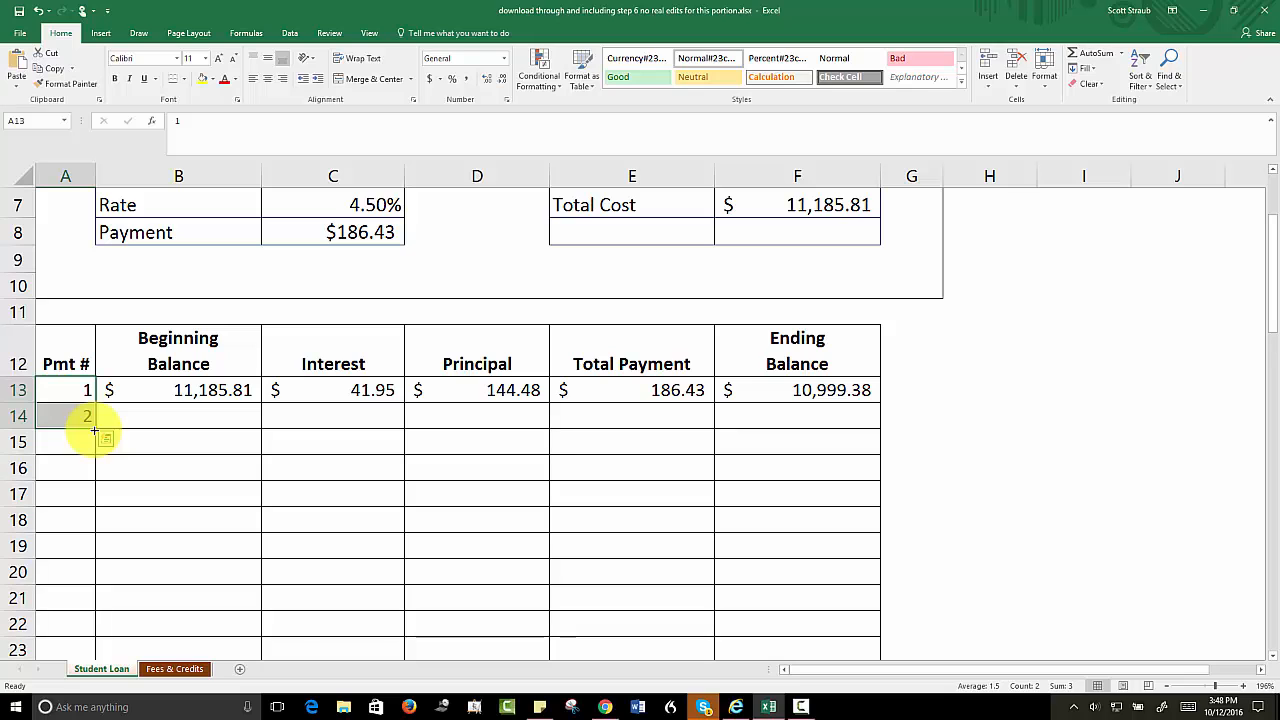
pyautogui.moveTo(93, 430); pyautogui.dragTo(78, 618)
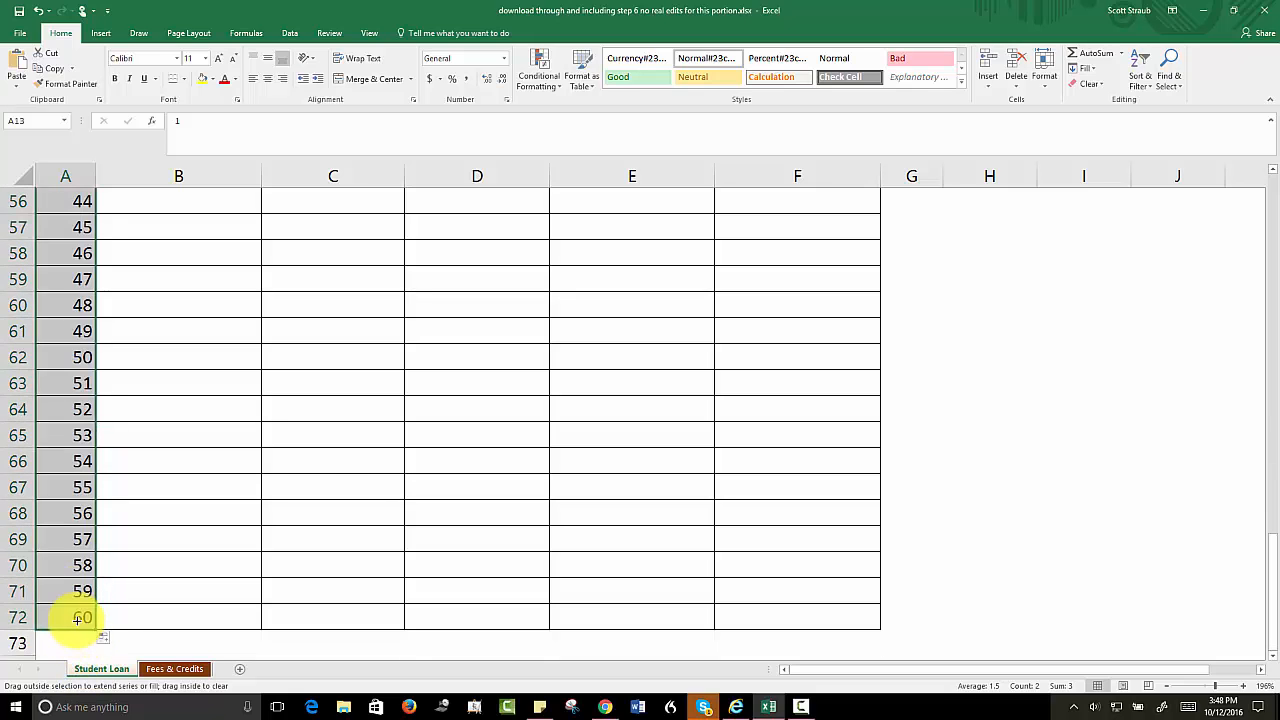
pyautogui.scroll(1, 76, 618)
pyautogui.scroll(-1, 76, 618)
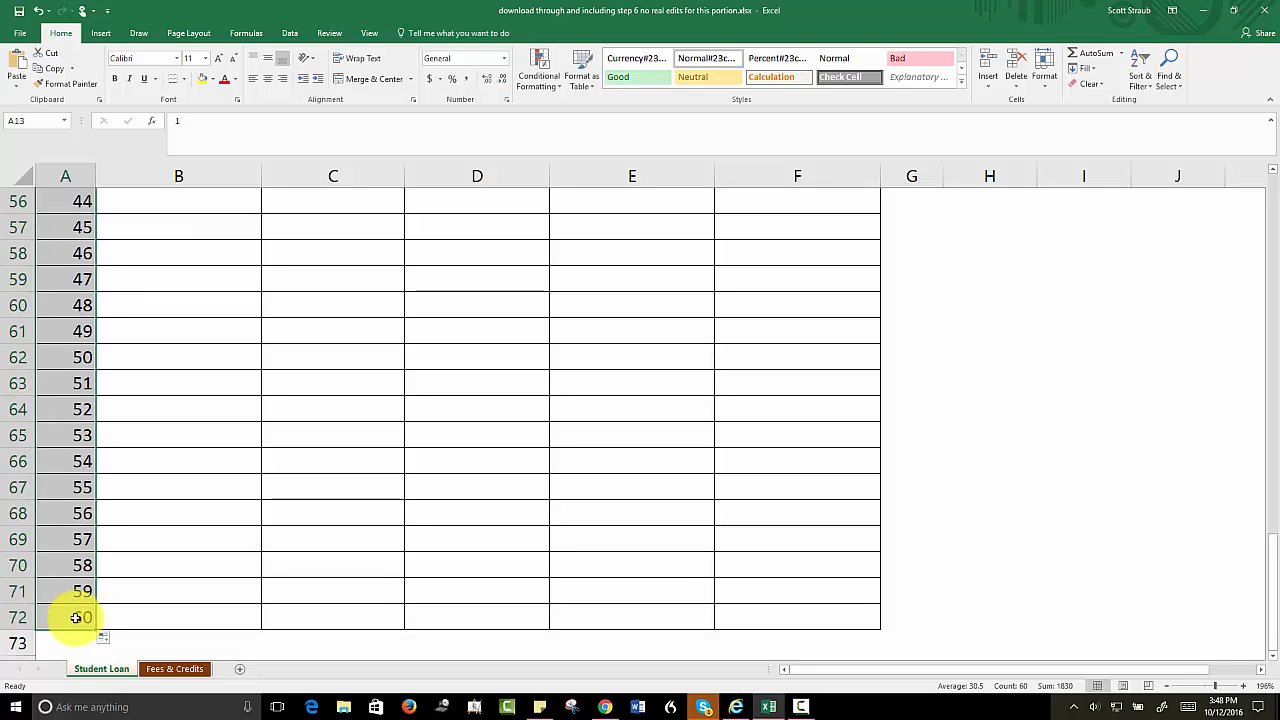
pyautogui.scroll(18, 76, 618)
pyautogui.scroll(-4, 75, 618)
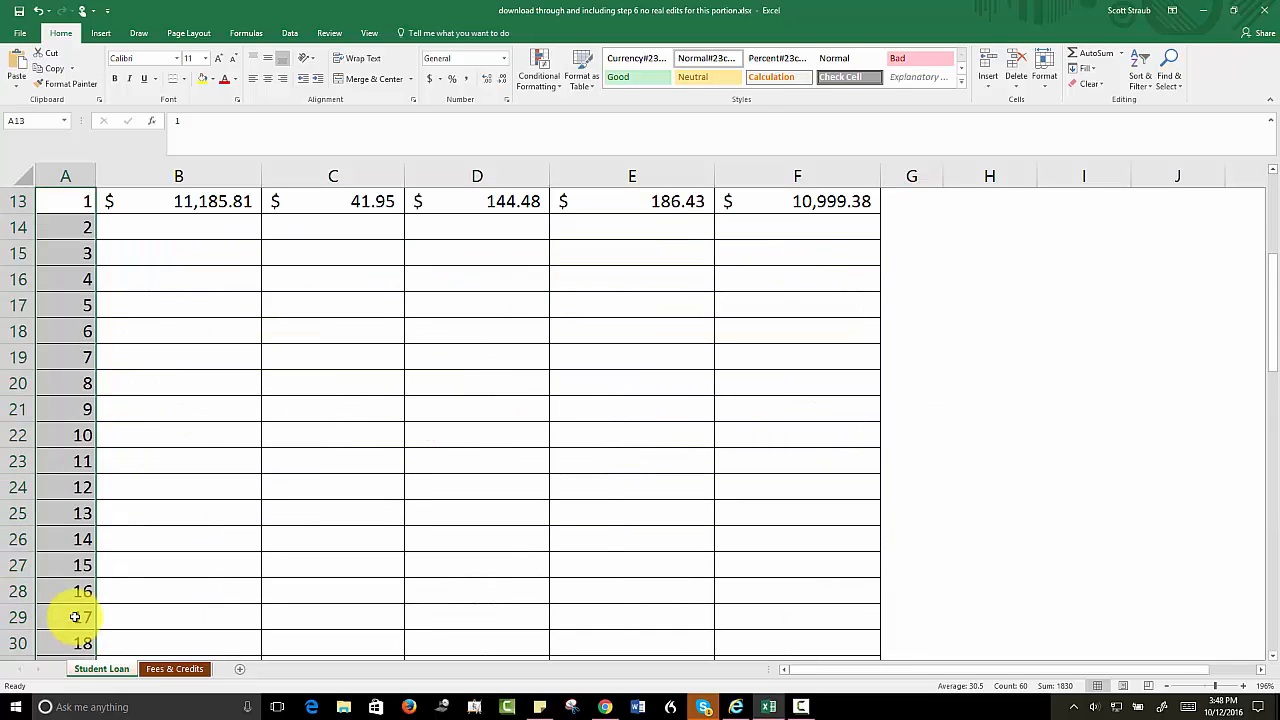
pyautogui.scroll(1, 75, 617)
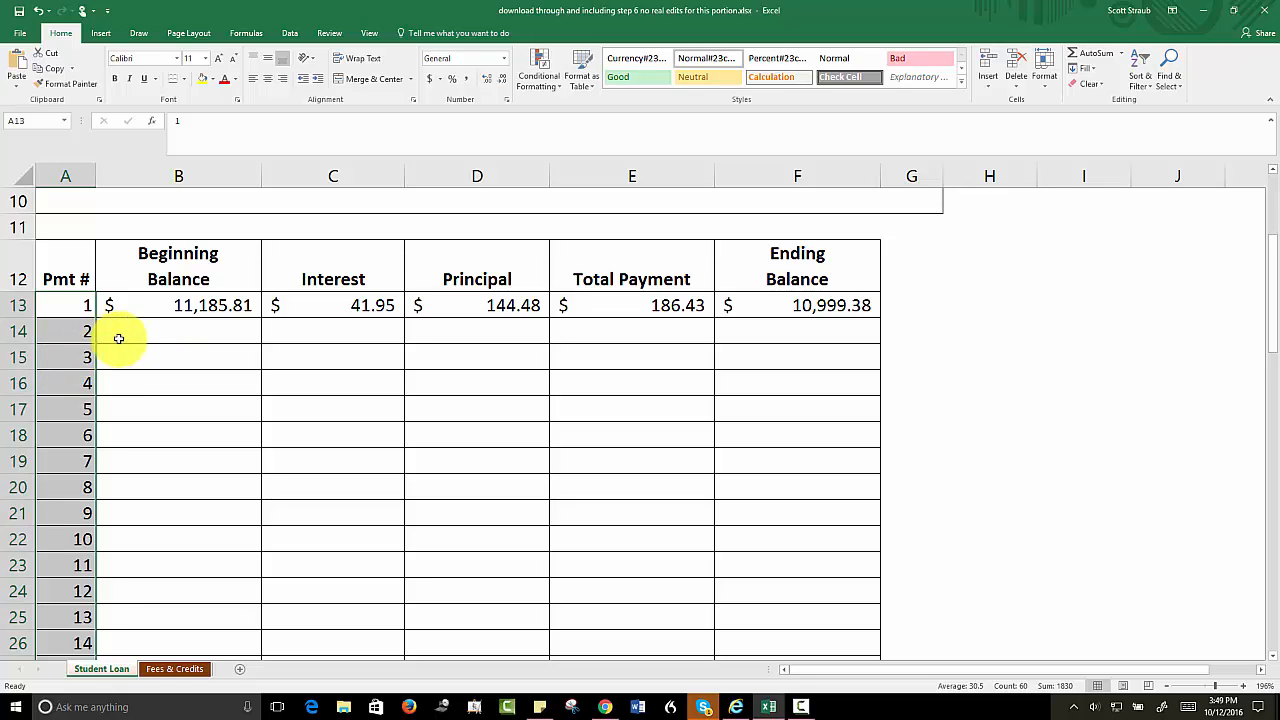
# - Enter the formula =F13 in B14 as the Beginning Balance of payment 2
pyautogui.click(155, 334)
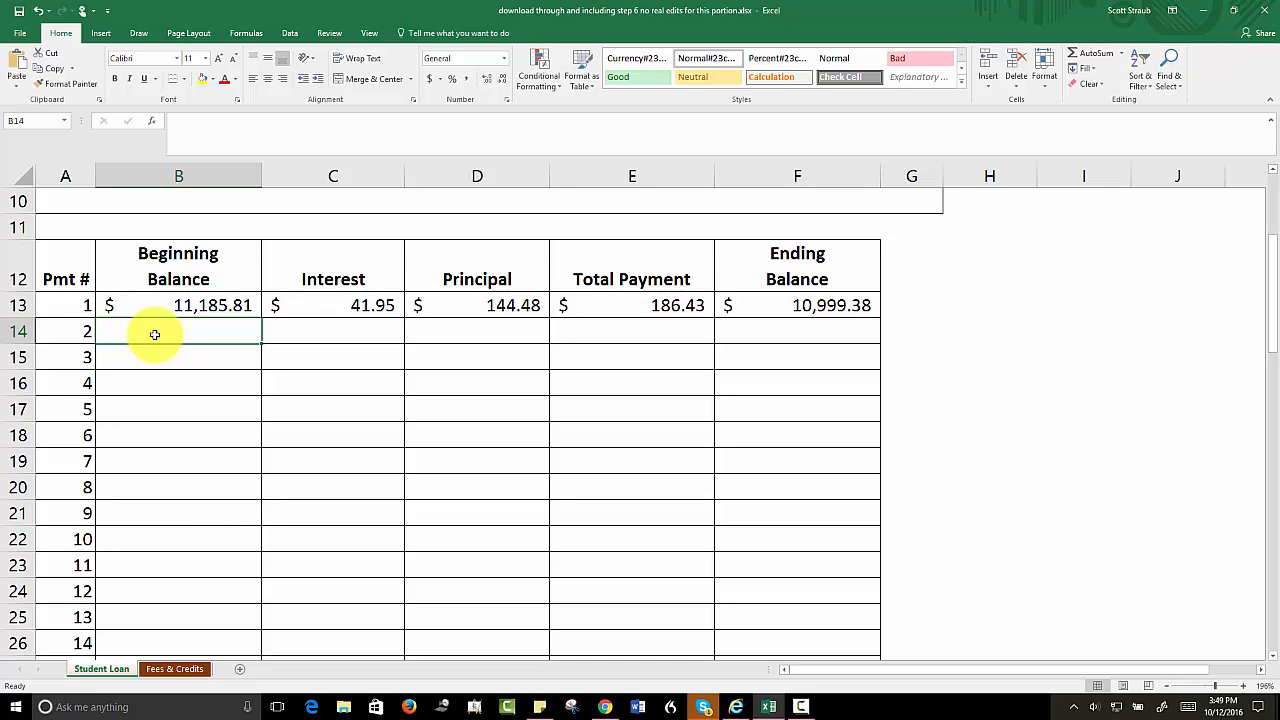
pyautogui.write('=')
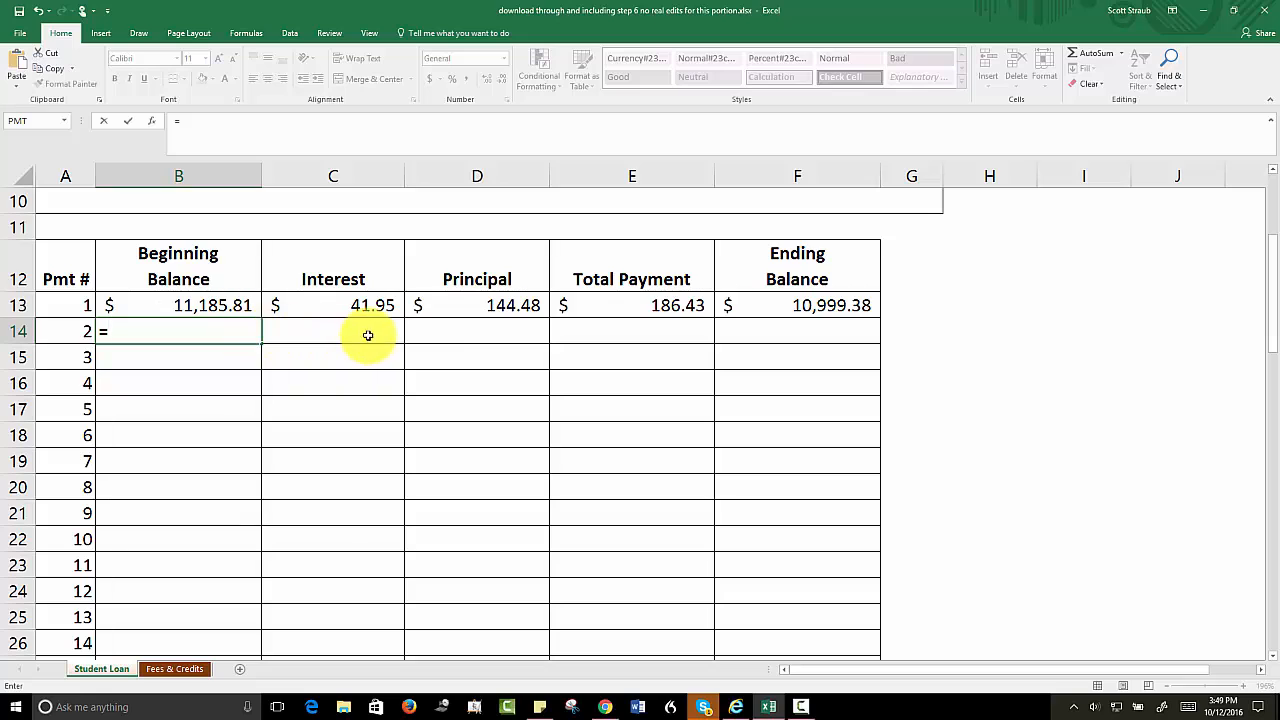
pyautogui.click(789, 307)
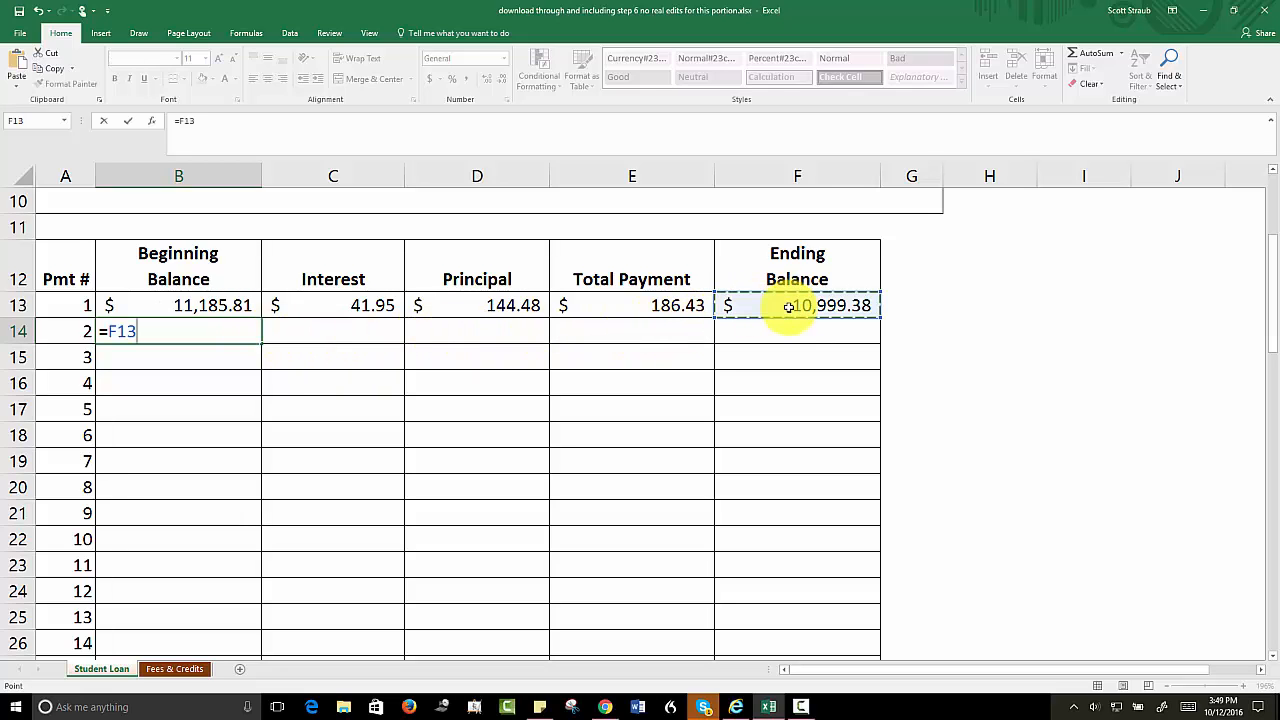
pyautogui.press('Return')
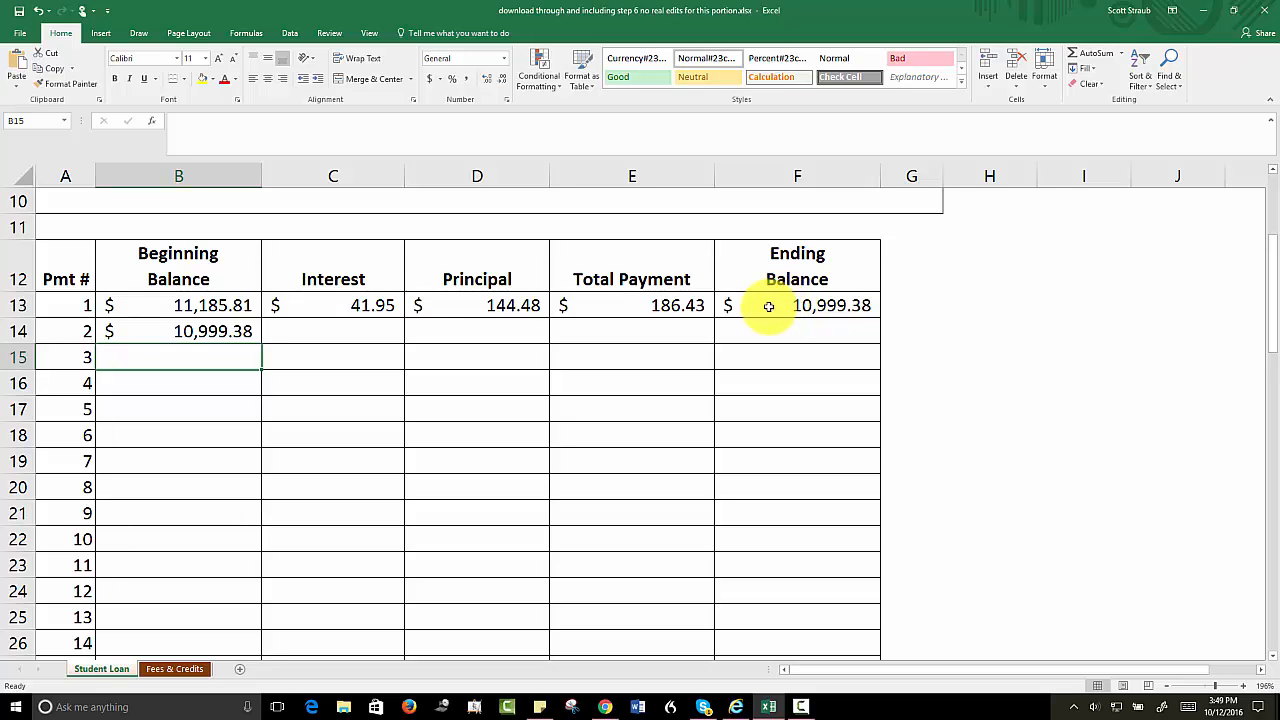
# - Fill the Beginning Balance formula from B14 down to payment 60 in row 72 and check the filled column
pyautogui.click(160, 332)
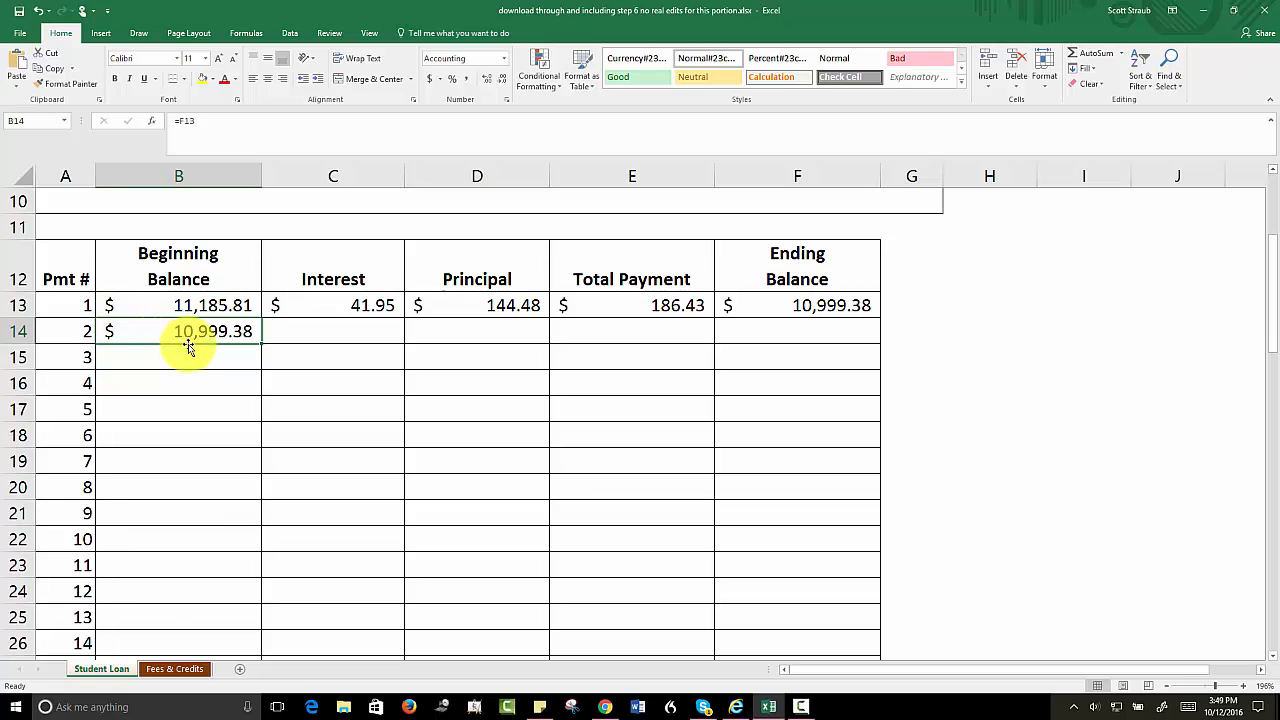
pyautogui.doubleClick(261, 344)
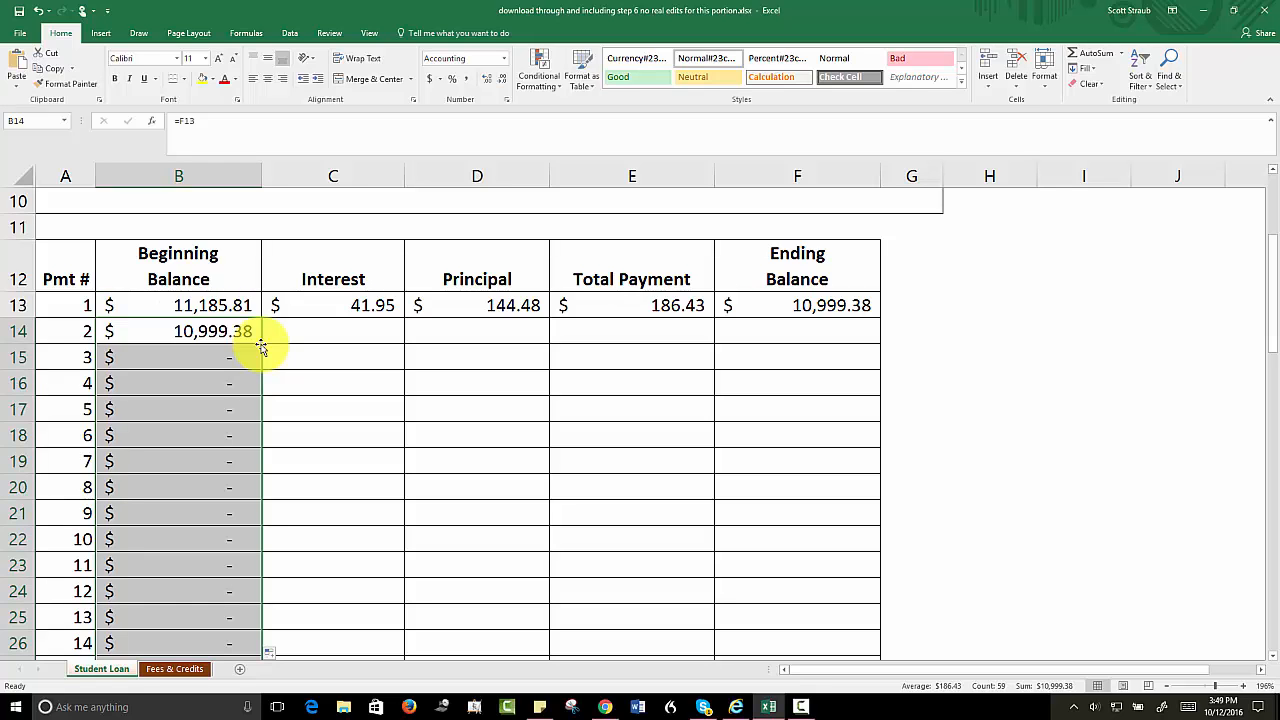
pyautogui.scroll(-7, 272, 375)
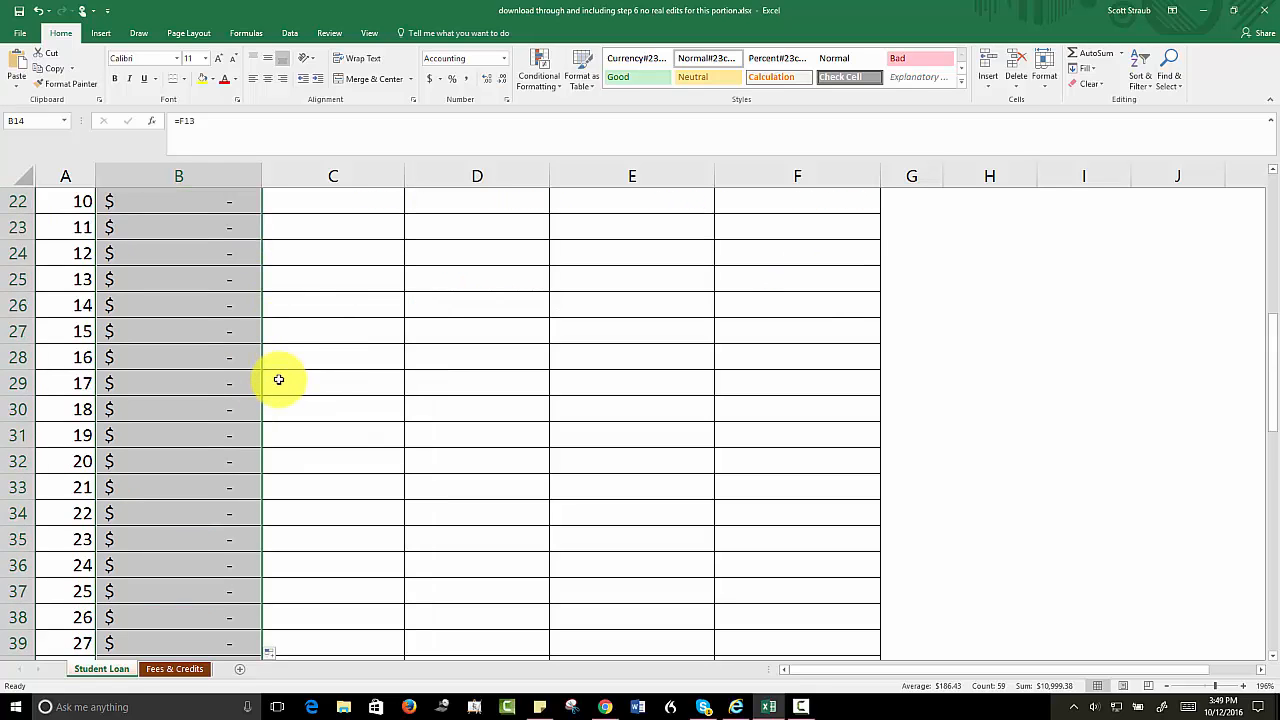
pyautogui.scroll(-11, 281, 379)
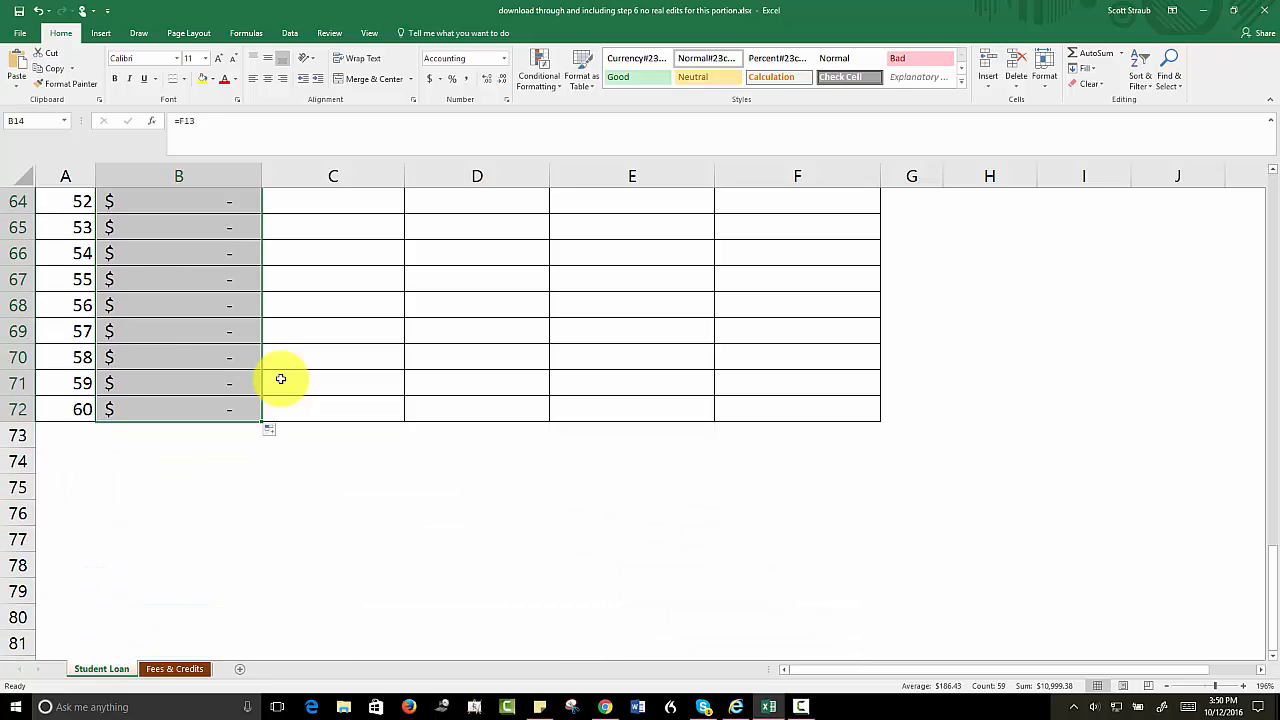
pyautogui.scroll(15, 281, 379)
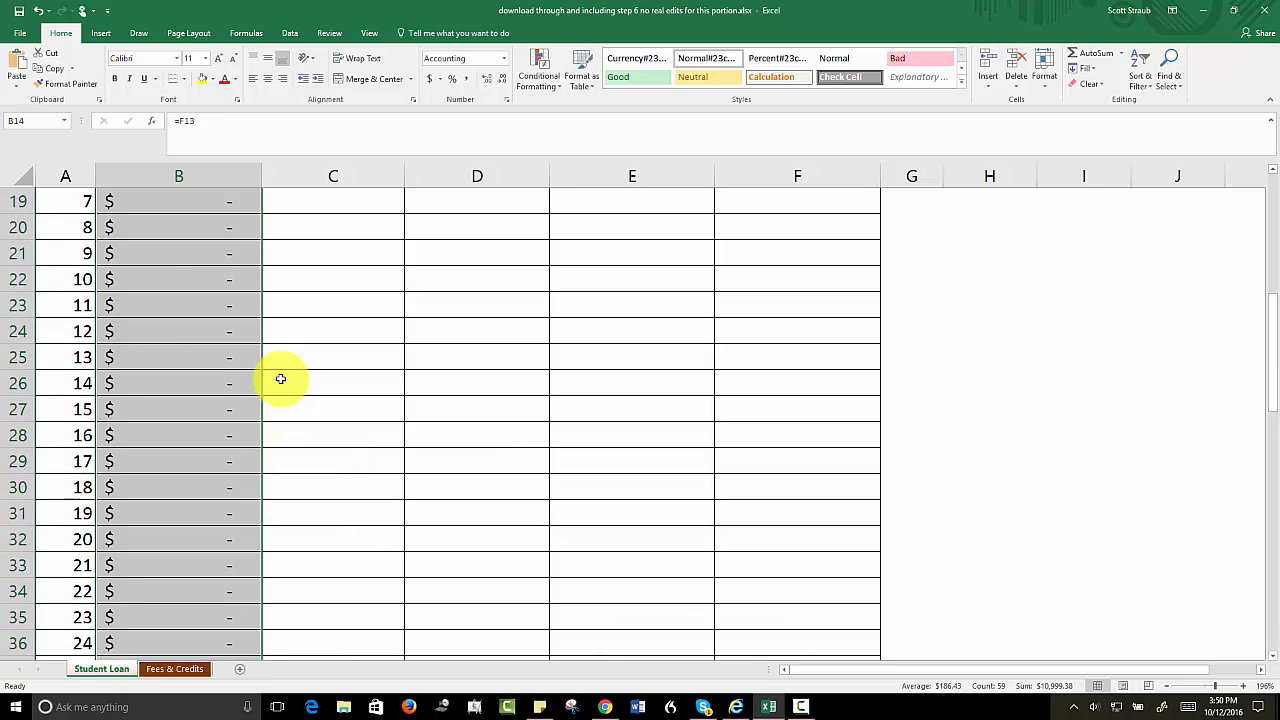
pyautogui.scroll(4, 281, 379)
pyautogui.scroll(-1, 281, 378)
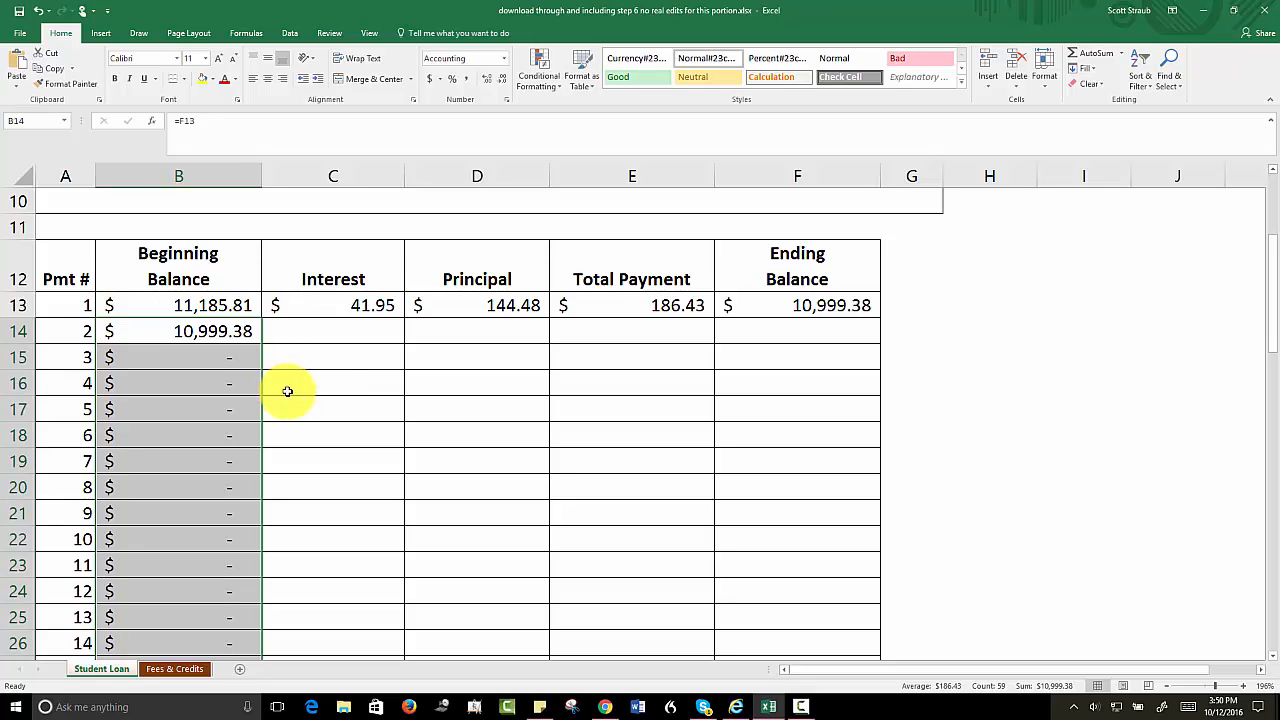
# - Fill the payment 1 formulas in C13:F13 down to payment 60 in row 72 and check the final Ending Balance in F72
pyautogui.click(330, 363)
pyautogui.click(319, 310)
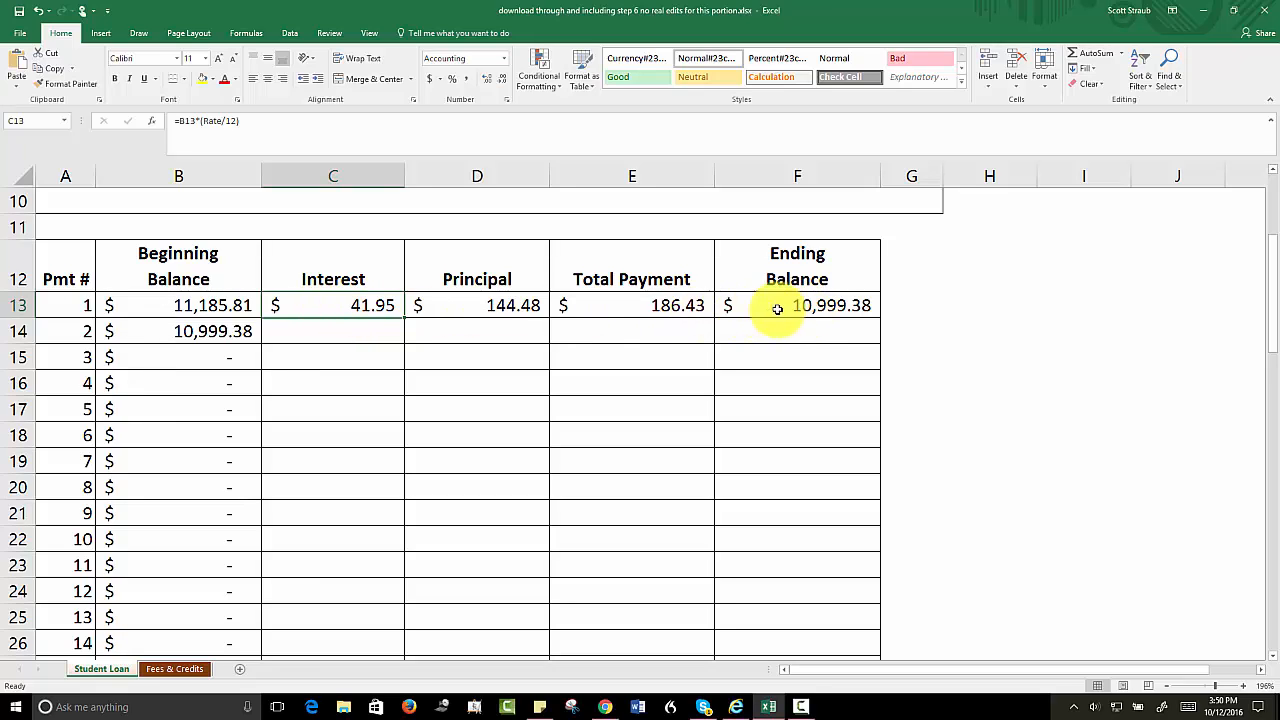
pyautogui.moveTo(351, 303); pyautogui.dragTo(764, 312)
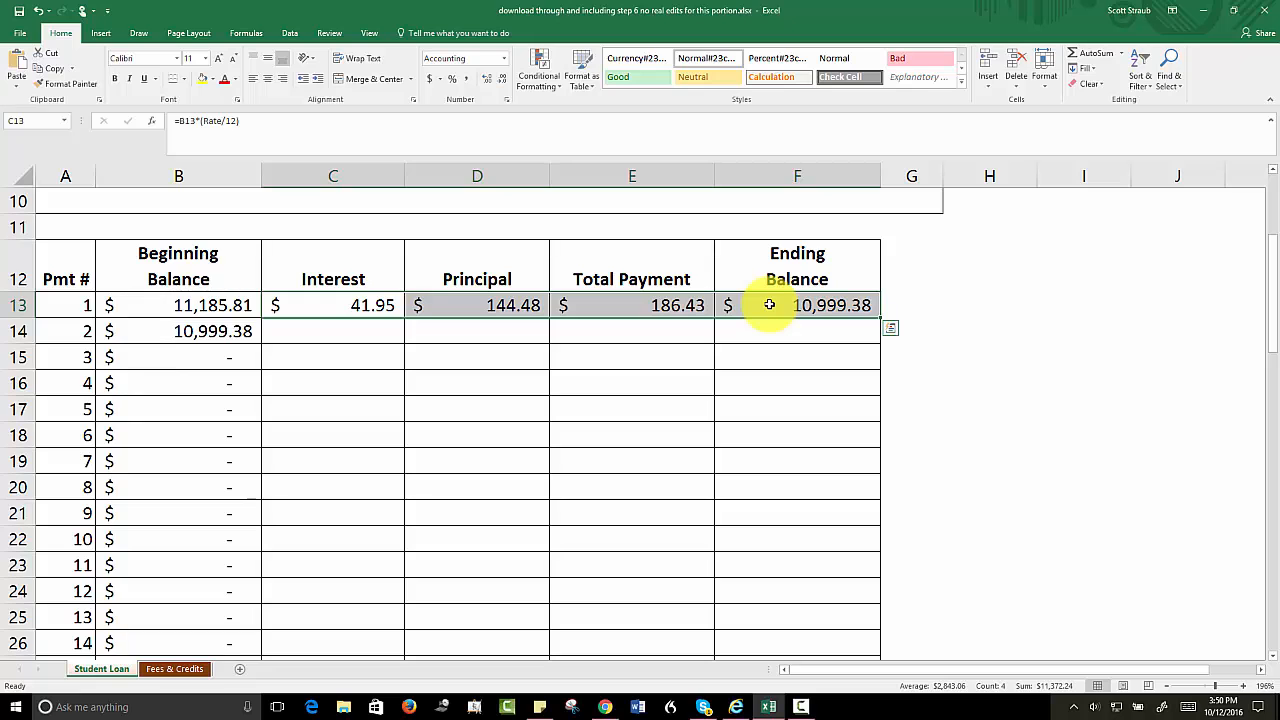
pyautogui.doubleClick(880, 318)
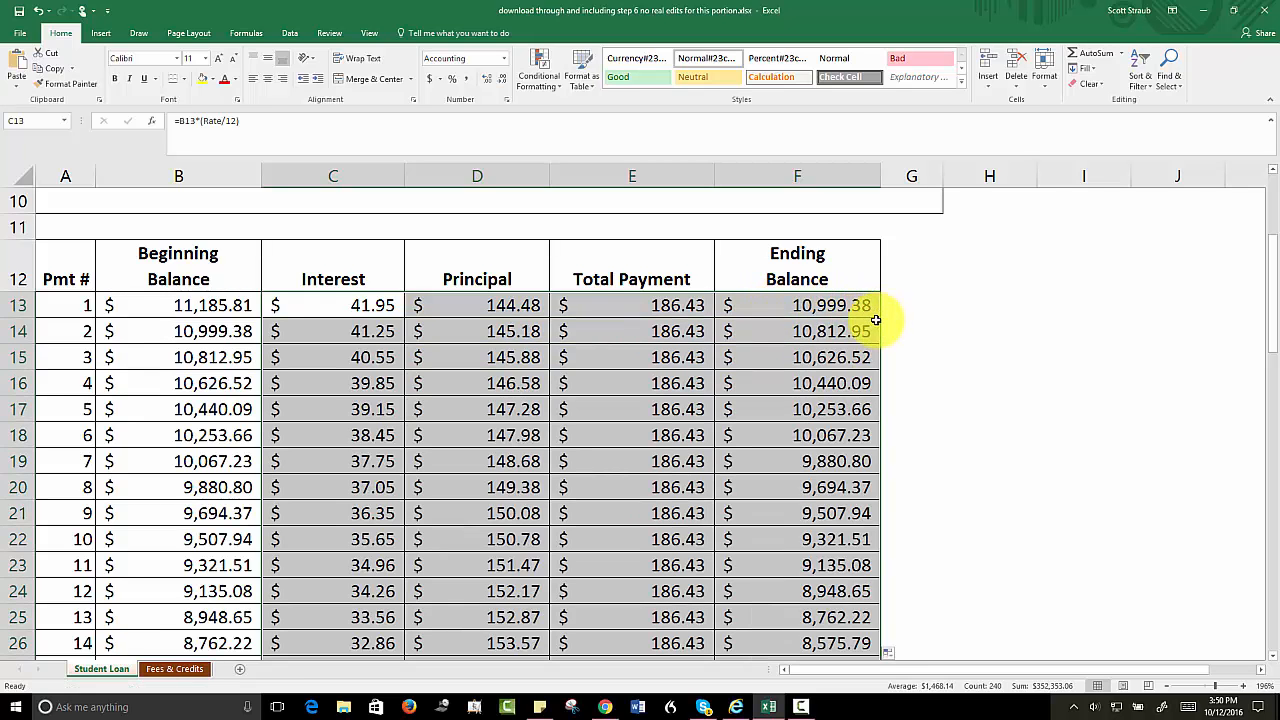
pyautogui.scroll(-10, 842, 335)
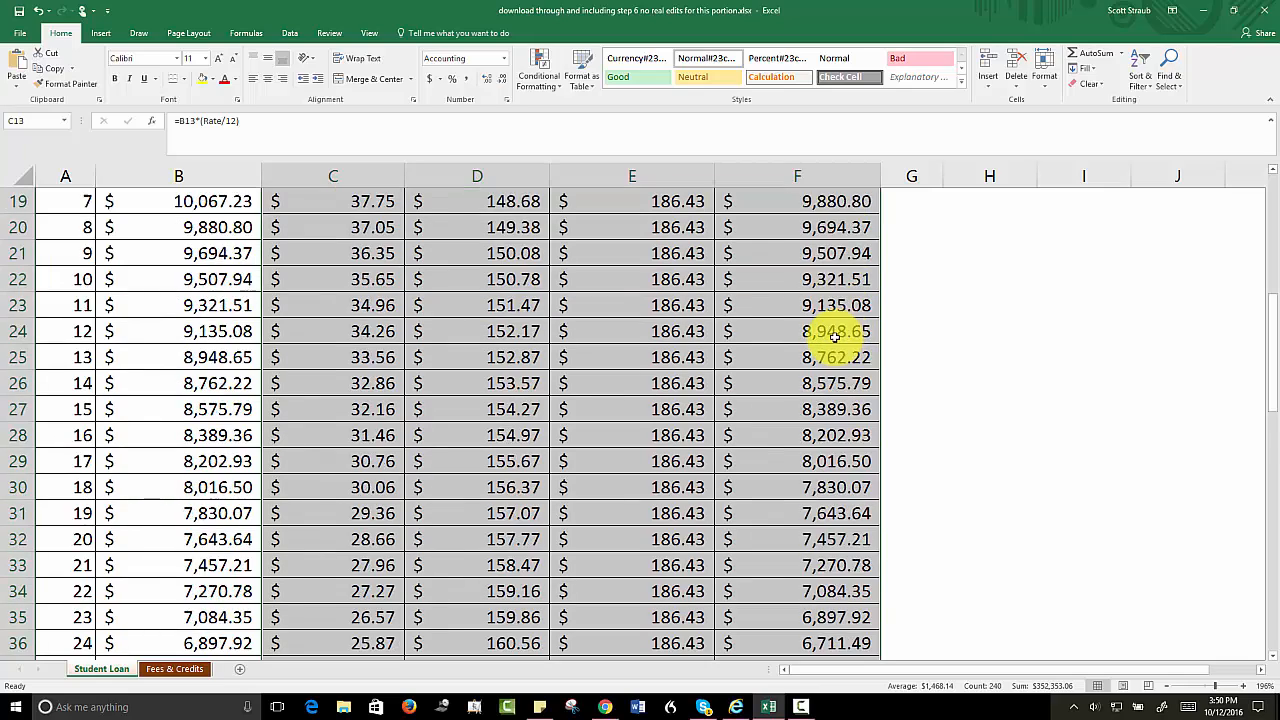
pyautogui.scroll(-7, 835, 337)
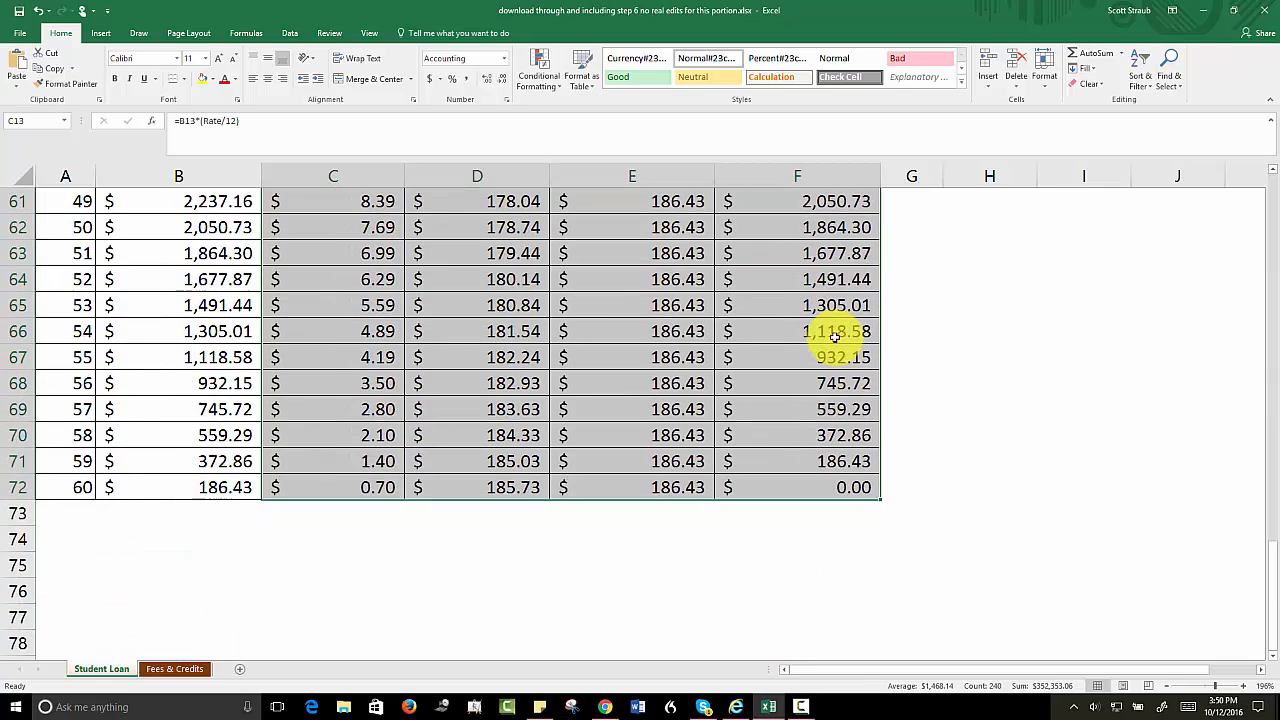
pyautogui.scroll(1, 835, 337)
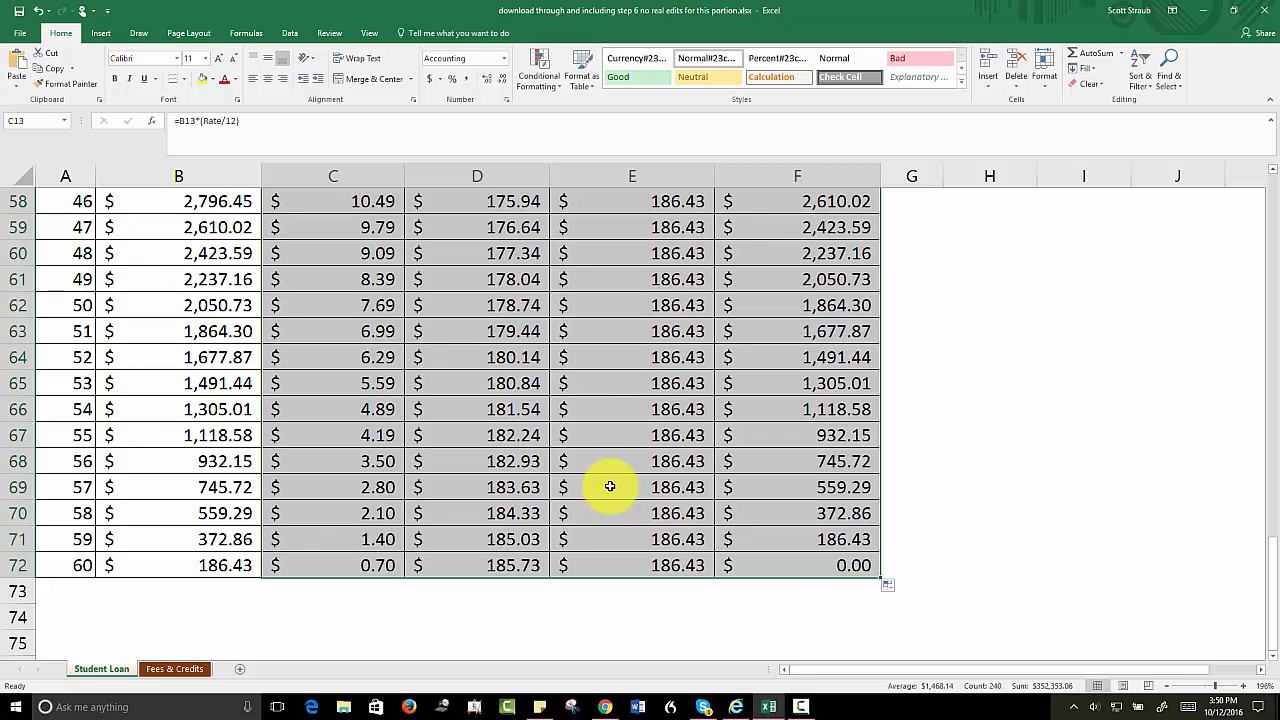
pyautogui.click(812, 568)
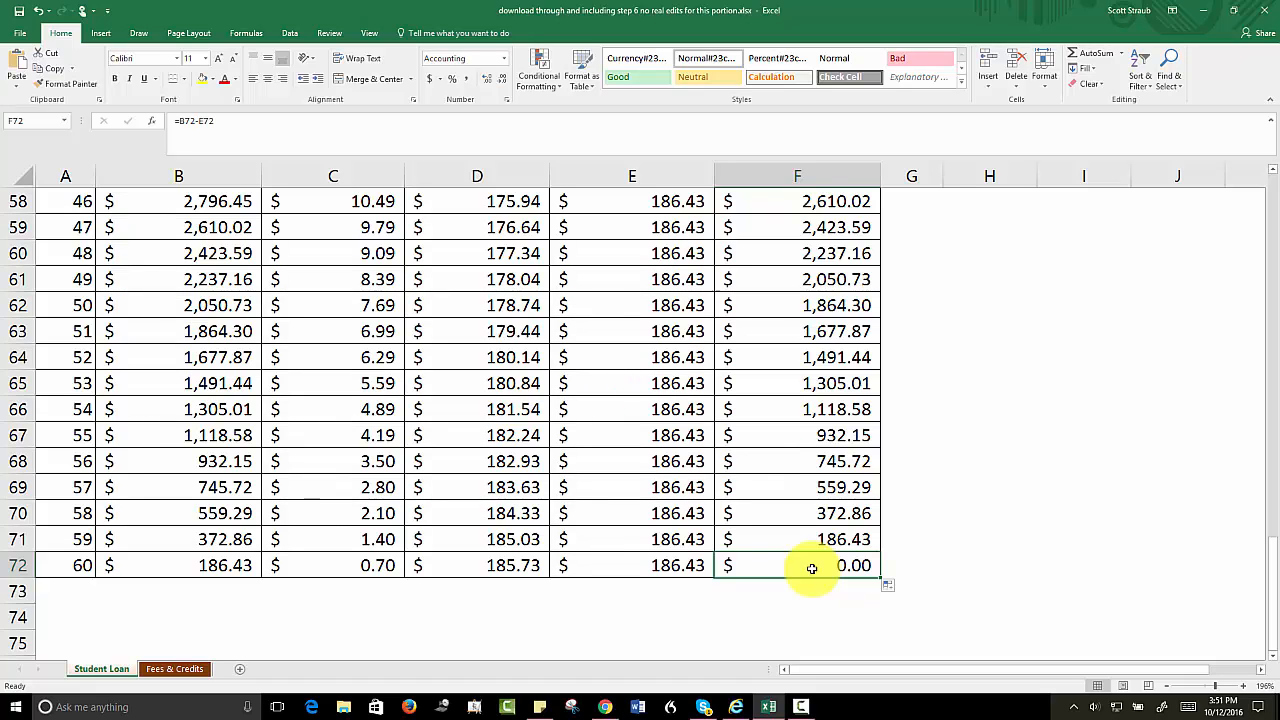
# - Open the Fees & Credits worksheet and look over its course fee table at 166% zoom
pyautogui.hotkey('ctrl', 'Home')
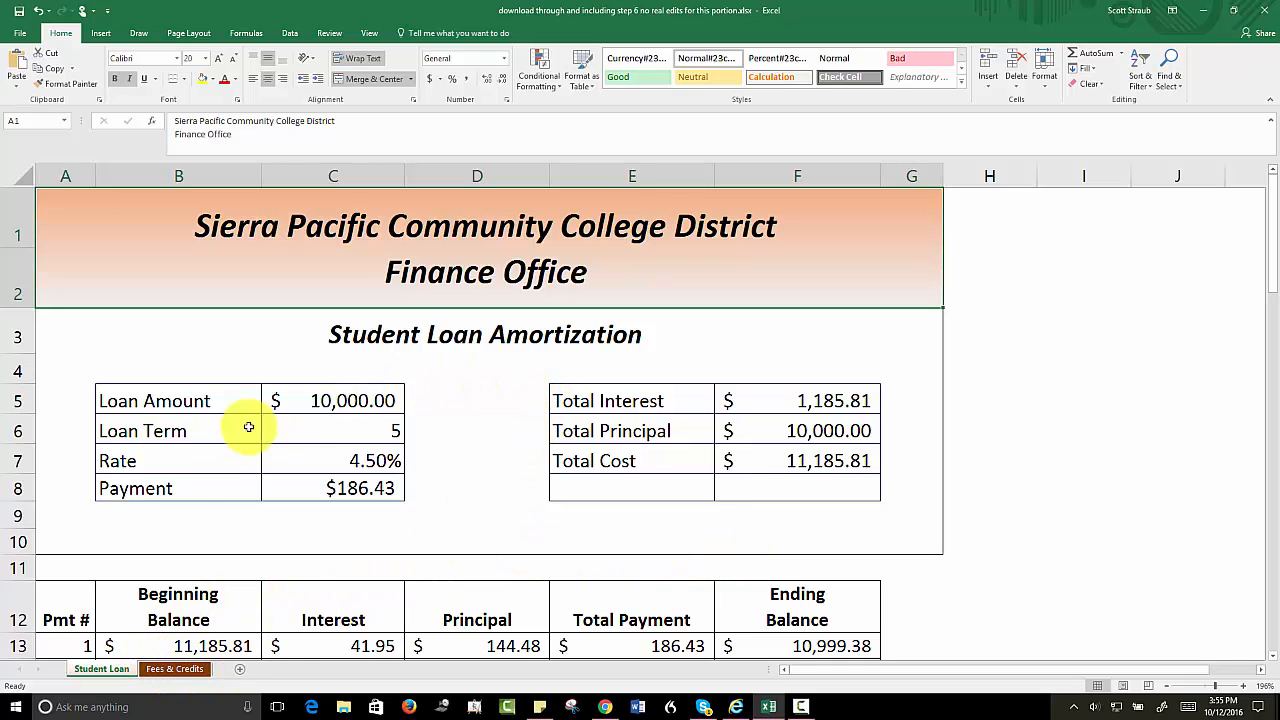
pyautogui.click(188, 672)
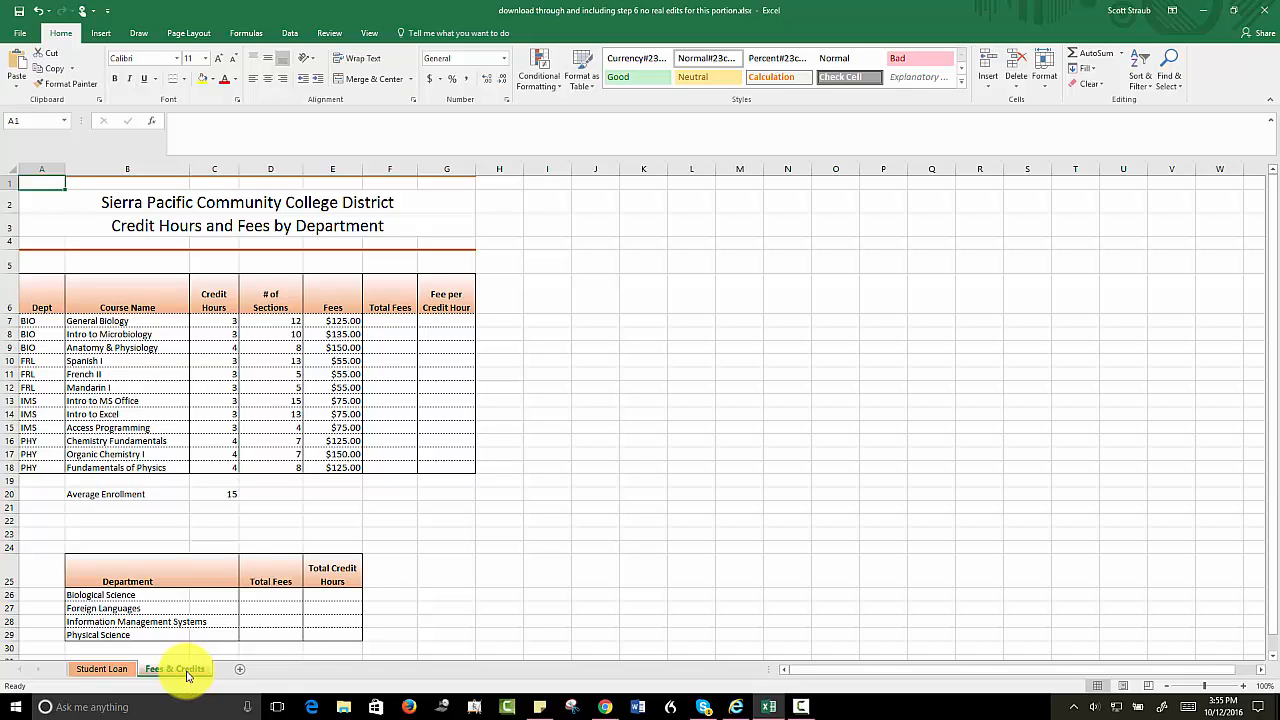
pyautogui.click(98, 669)
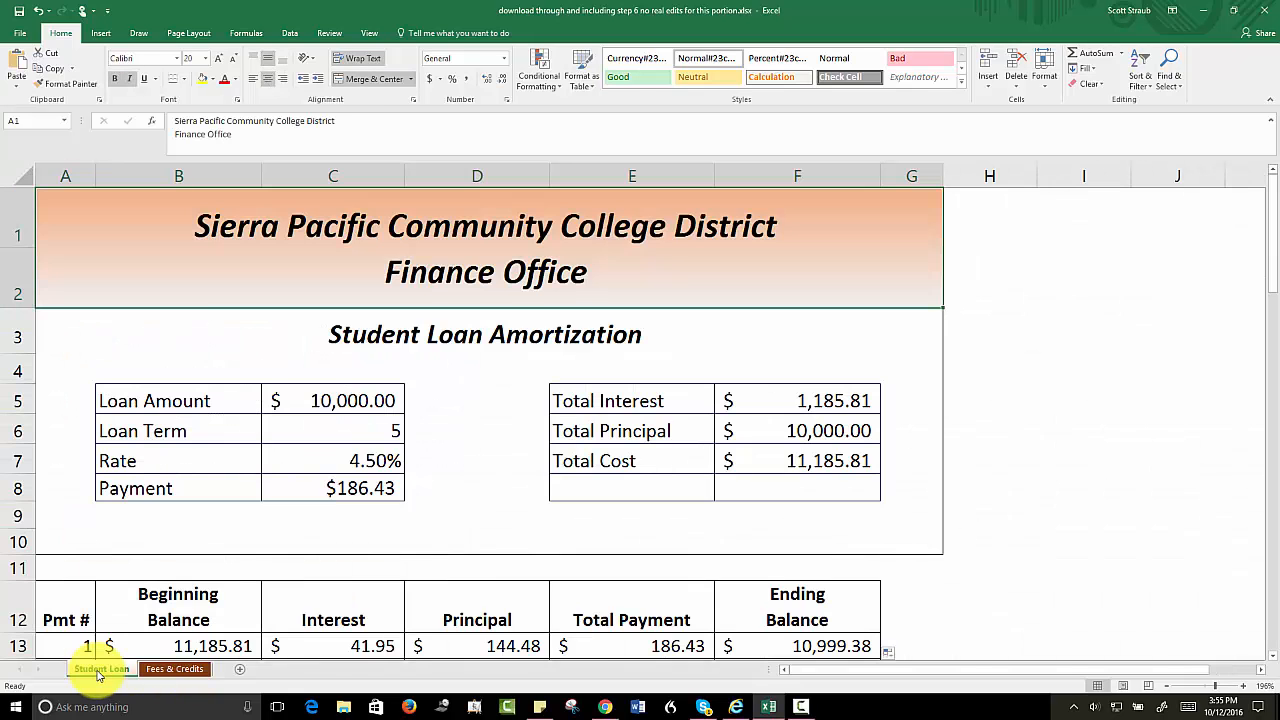
pyautogui.click(181, 670)
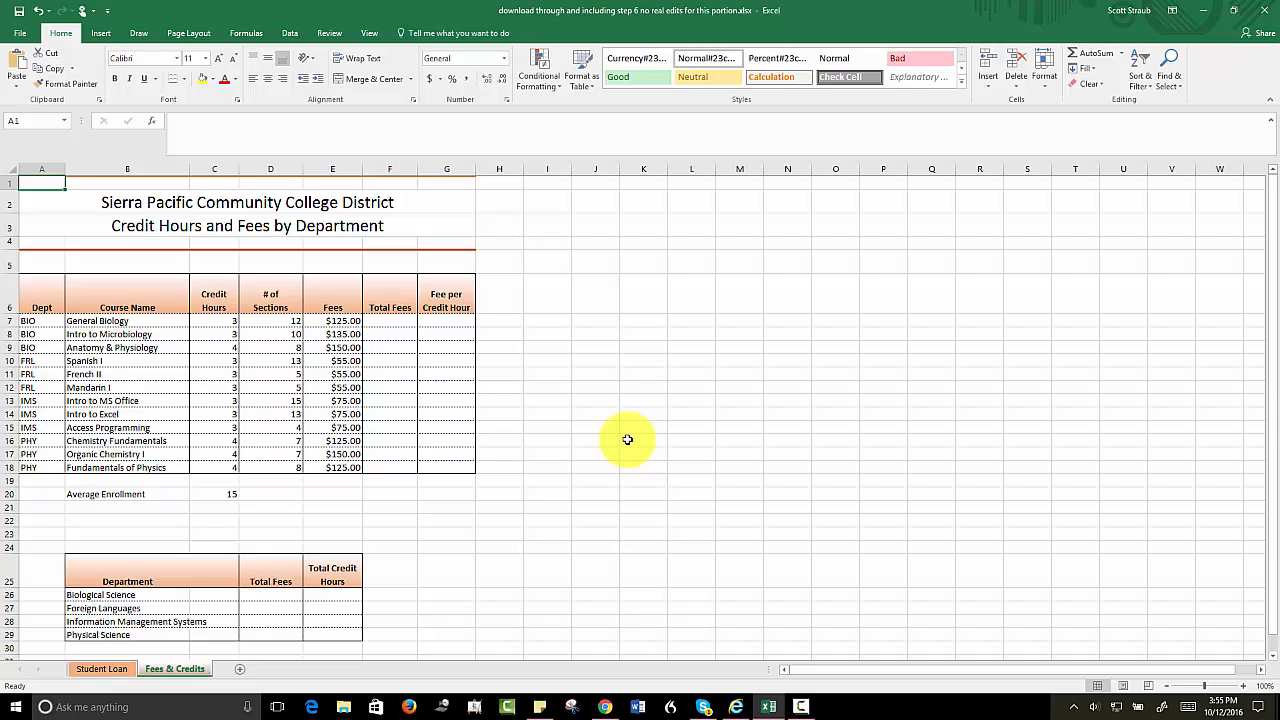
pyautogui.click(100, 668)
pyautogui.click(172, 669)
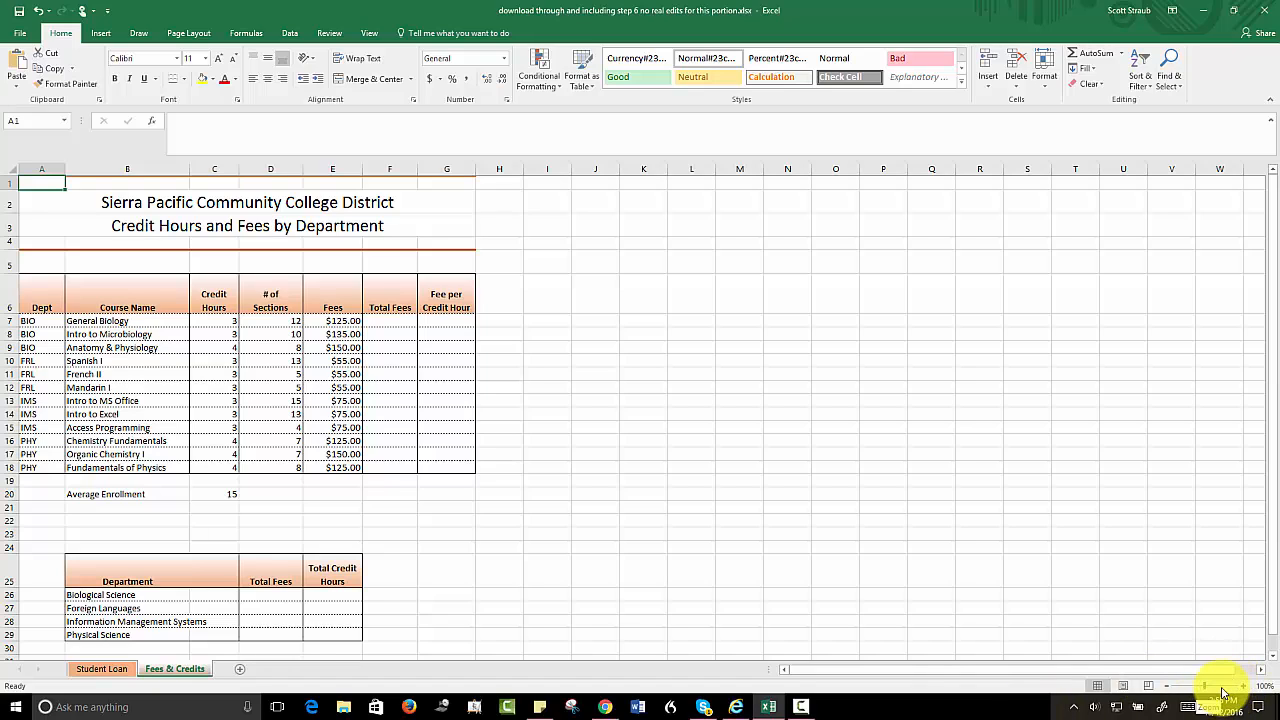
pyautogui.click(1220, 686)
pyautogui.click(1221, 687)
pyautogui.click(1221, 687)
pyautogui.click(1221, 687)
pyautogui.click(1221, 687)
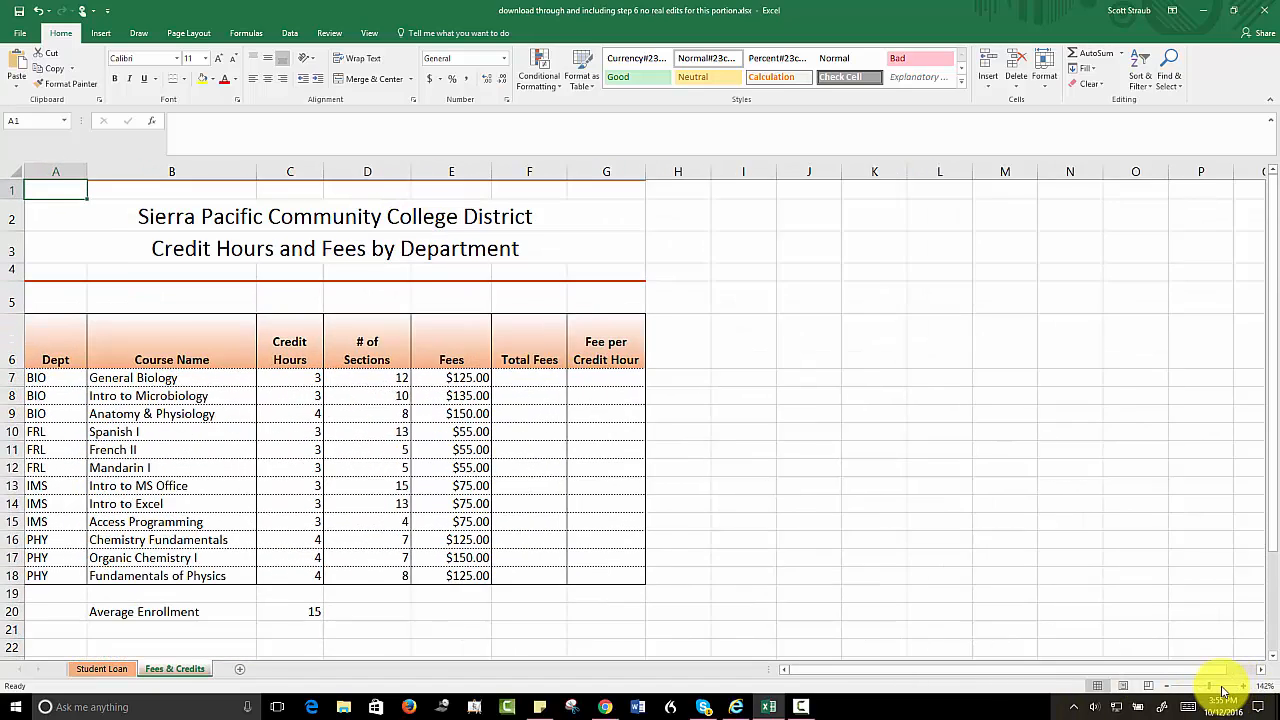
pyautogui.click(1221, 687)
pyautogui.click(1221, 687)
pyautogui.click(1221, 687)
pyautogui.scroll(-1, 994, 599)
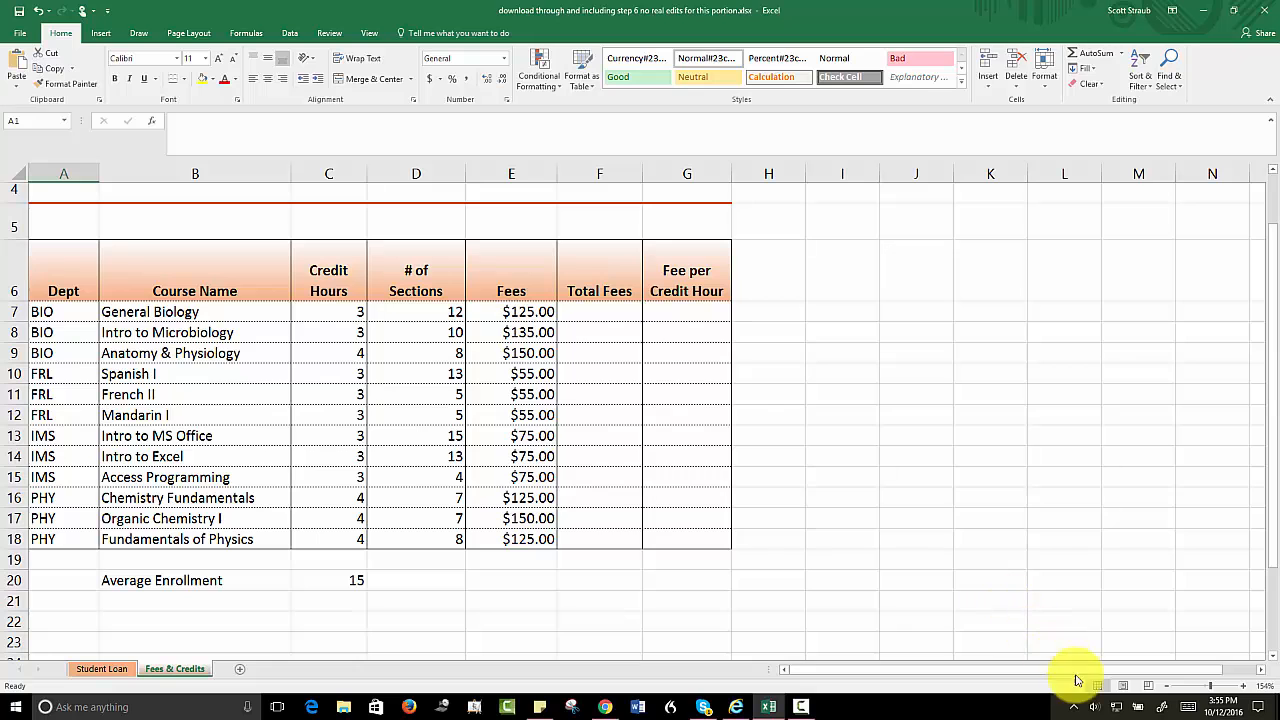
pyautogui.click(1228, 689)
pyautogui.click(1221, 691)
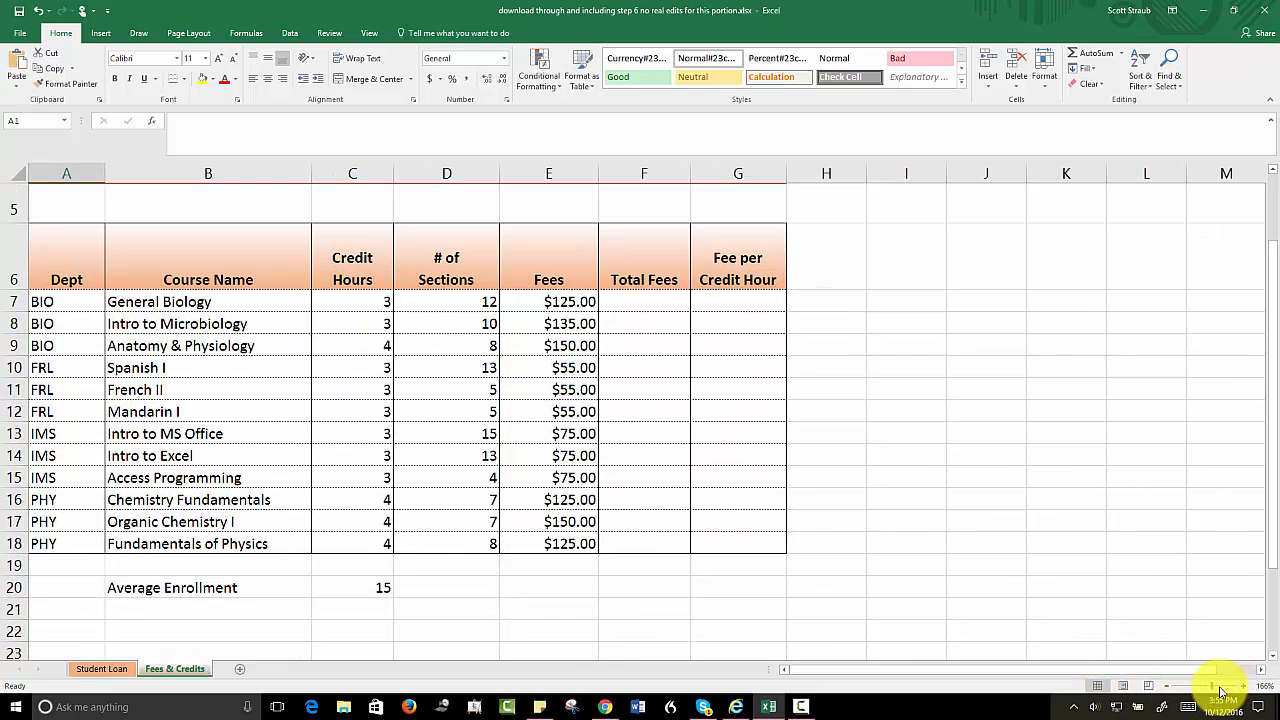
pyautogui.scroll(1, 1086, 580)
pyautogui.scroll(-1, 1086, 580)
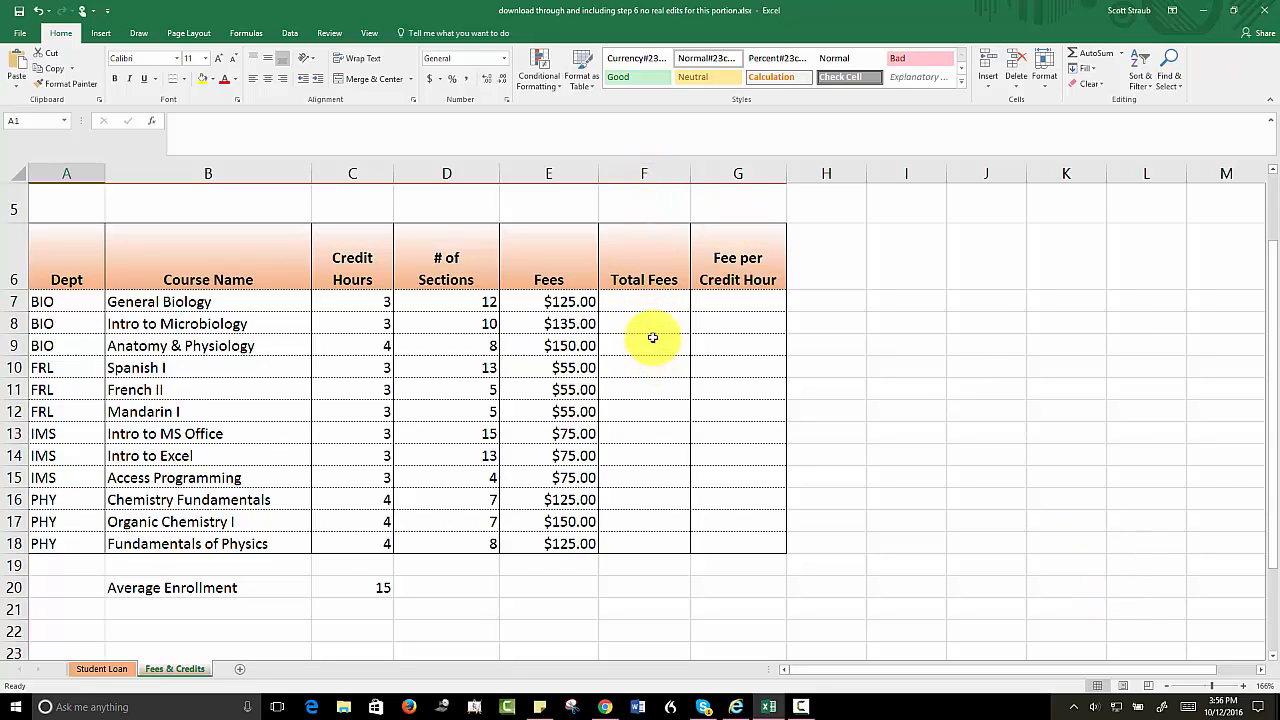
# - Enter the Total Fees formula =C7*D7*E7 in cell F7 for General Biology
pyautogui.click(649, 302)
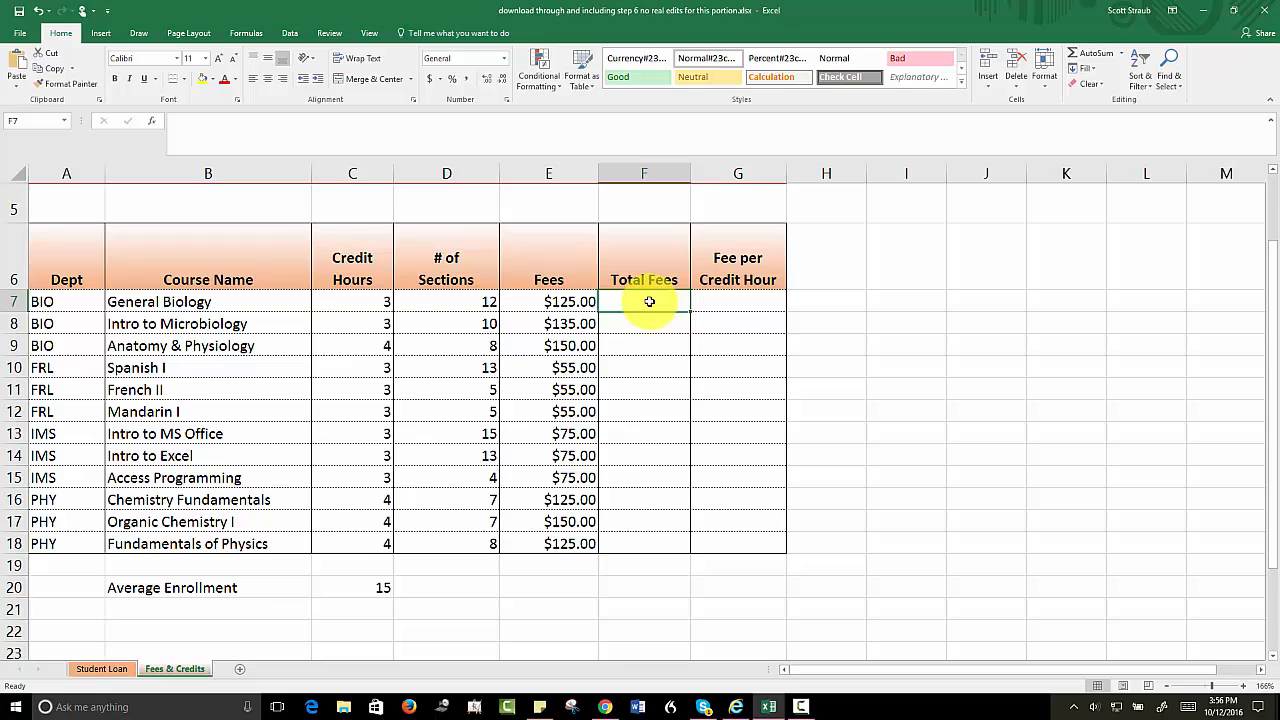
pyautogui.write('=')
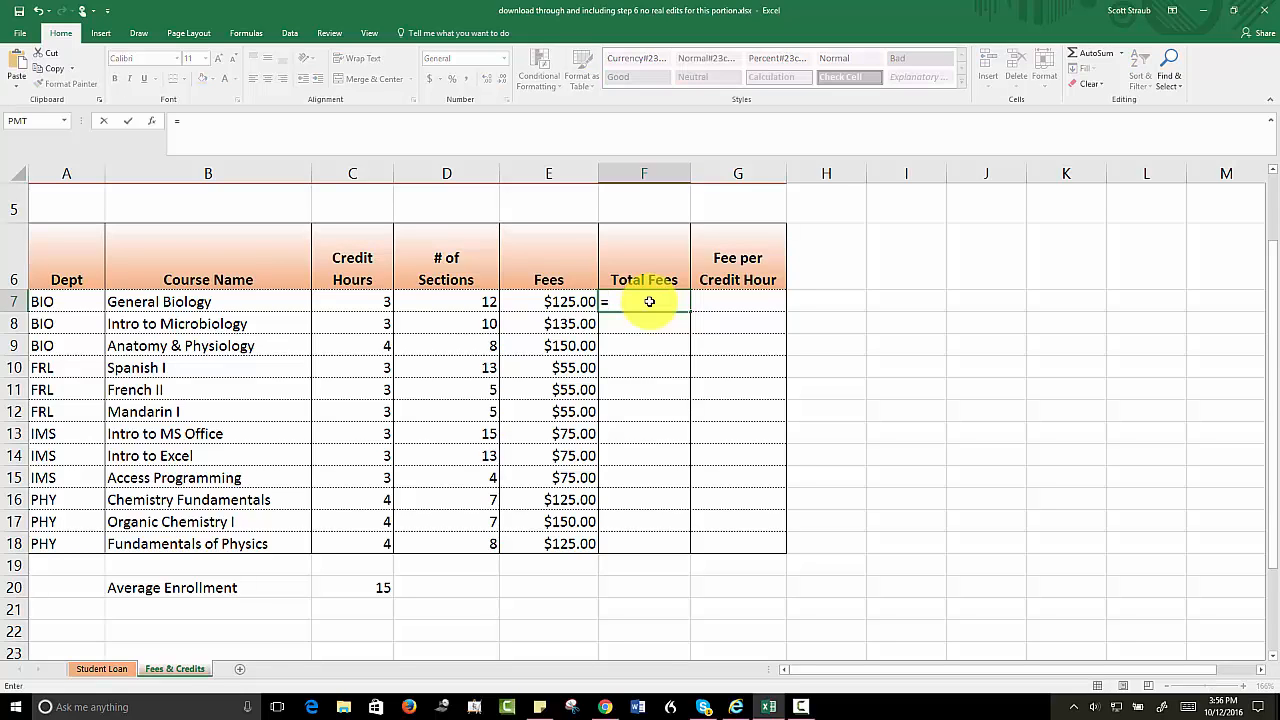
pyautogui.click(351, 304)
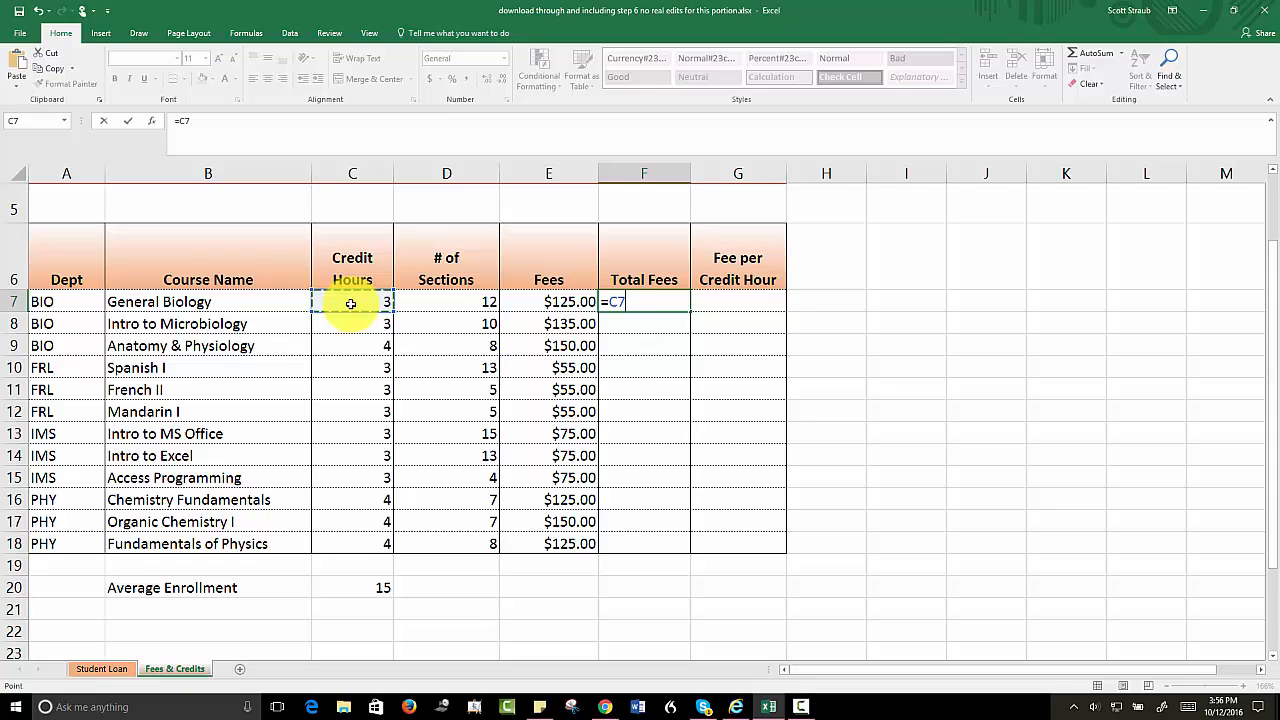
pyautogui.write('*')
pyautogui.click(420, 302)
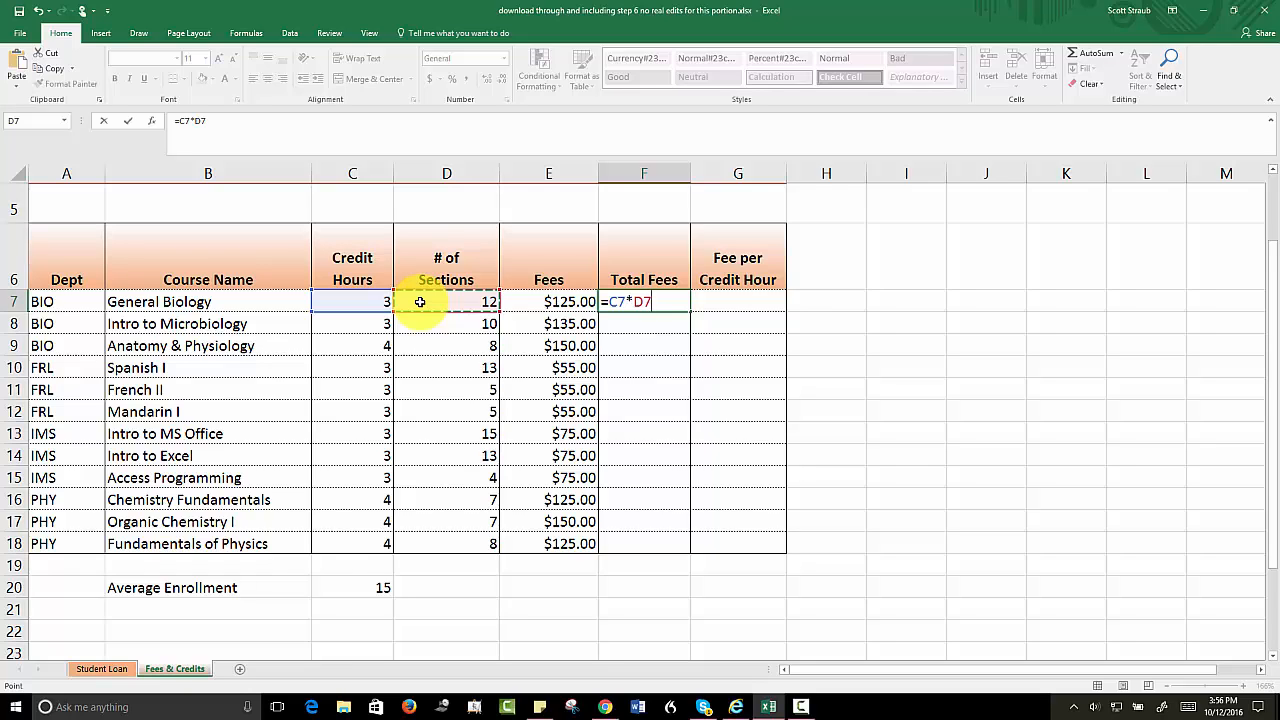
pyautogui.write('*')
pyautogui.click(521, 302)
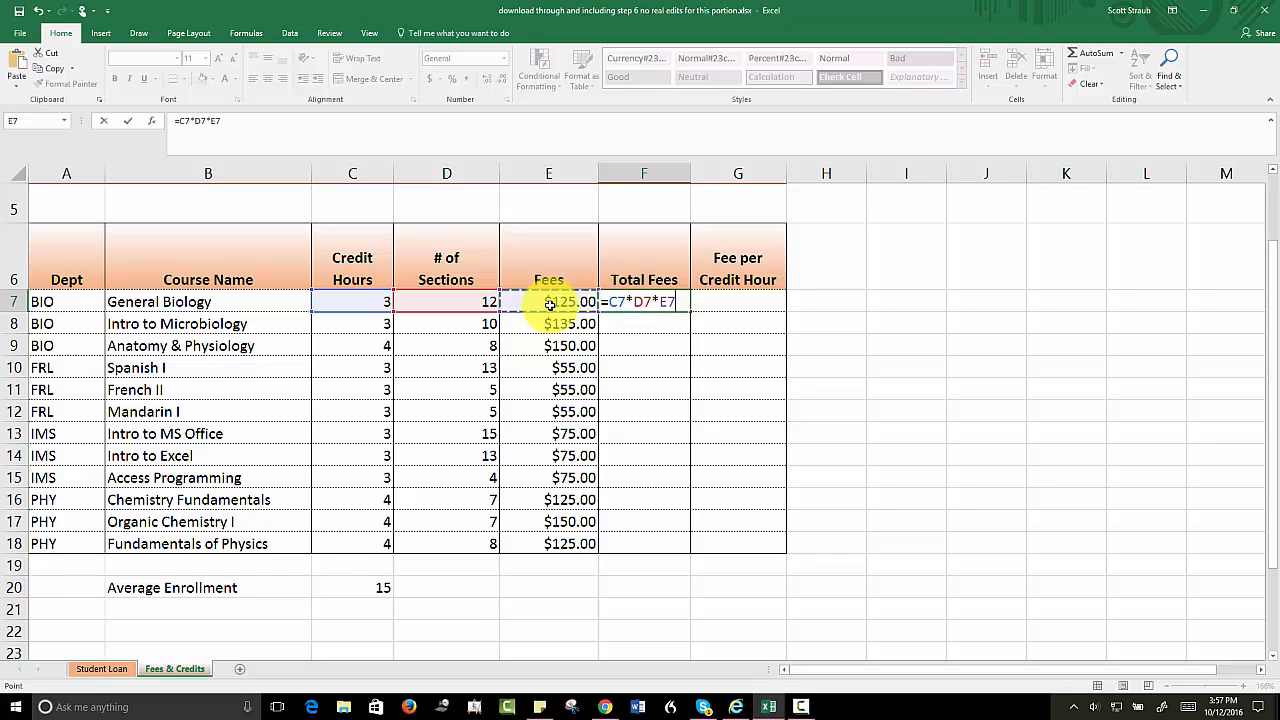
pyautogui.press('Return')
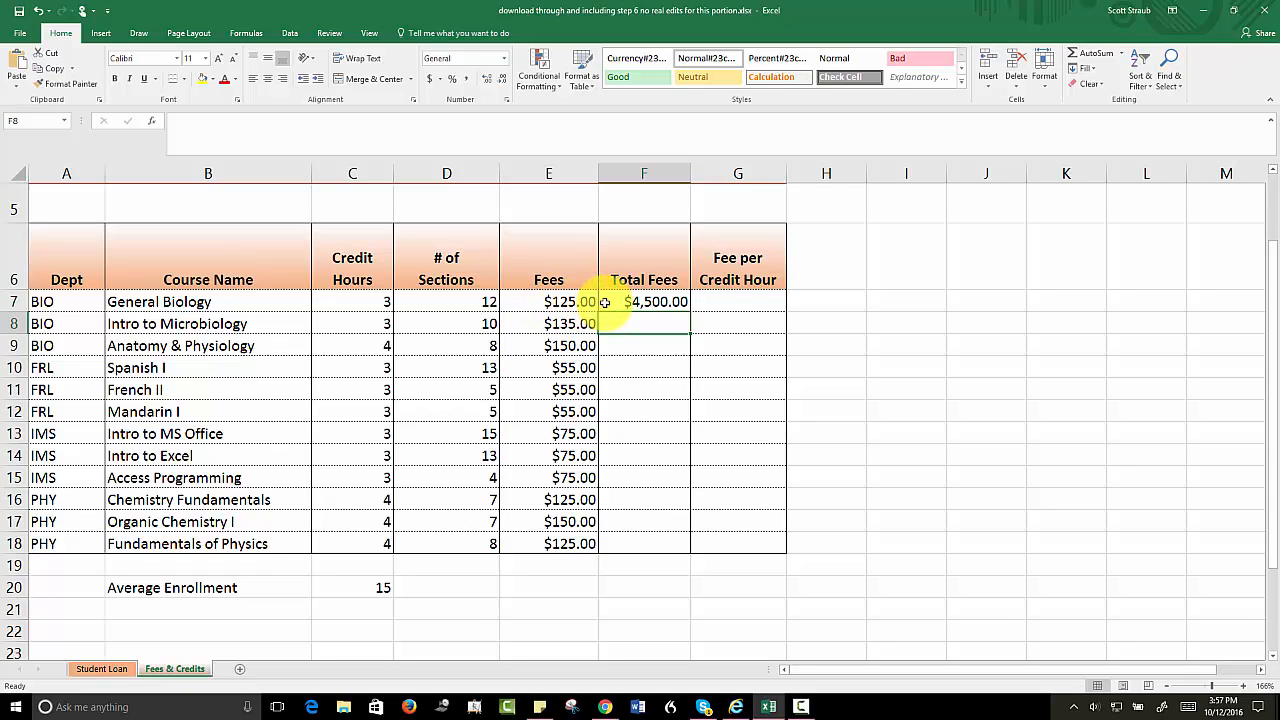
# - Enter the Fee per Credit Hour formula =F7/(C7*D7*$C$20) in cell G7, with an absolute reference to Average Enrollment
pyautogui.click(733, 302)
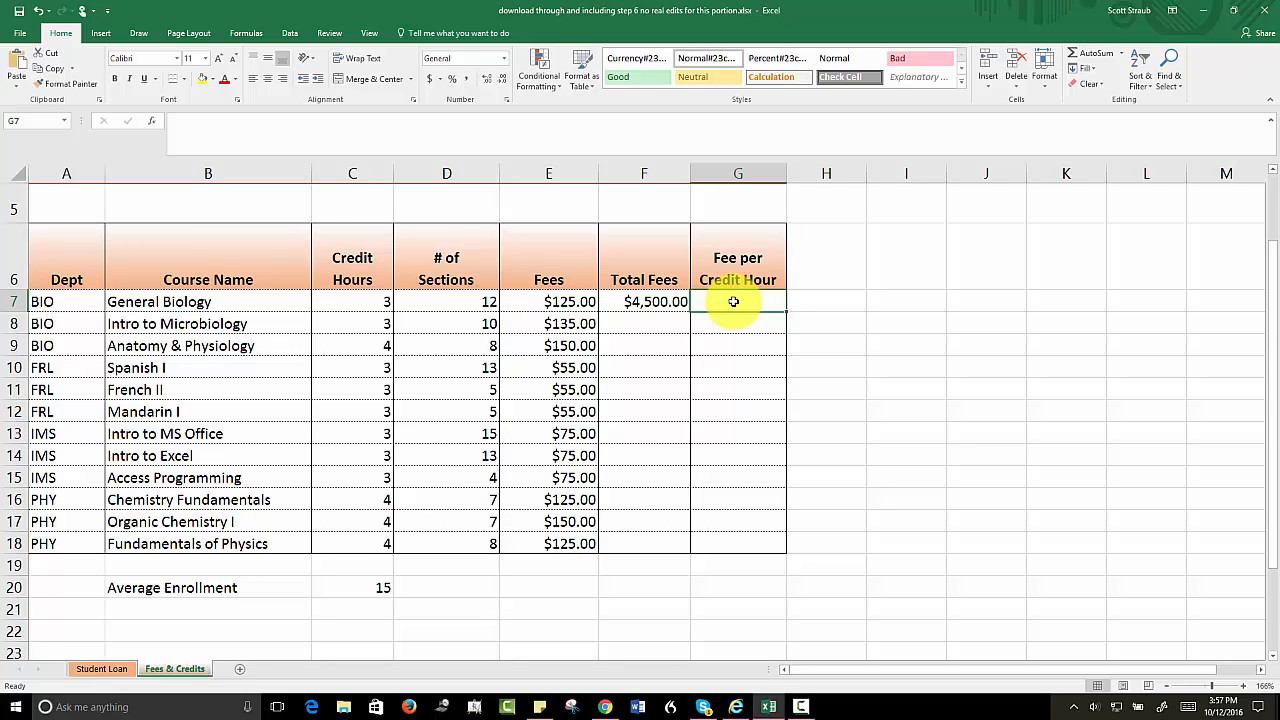
pyautogui.write('=')
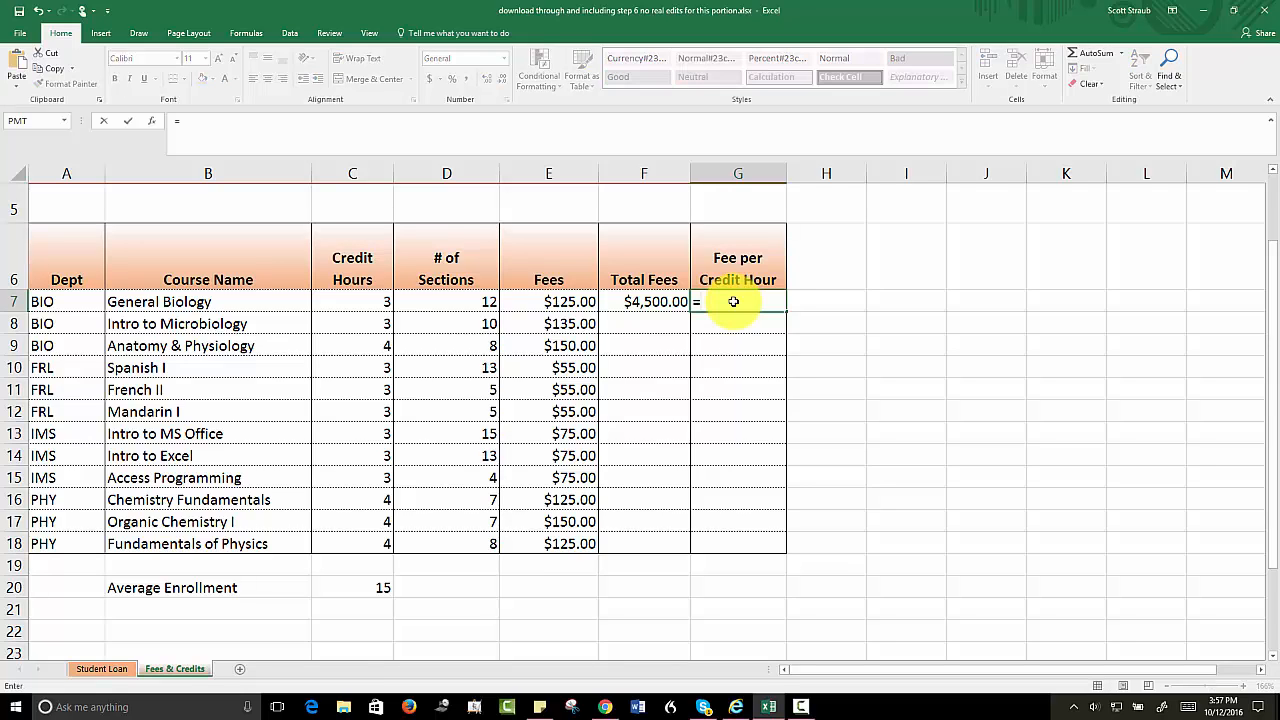
pyautogui.click(640, 305)
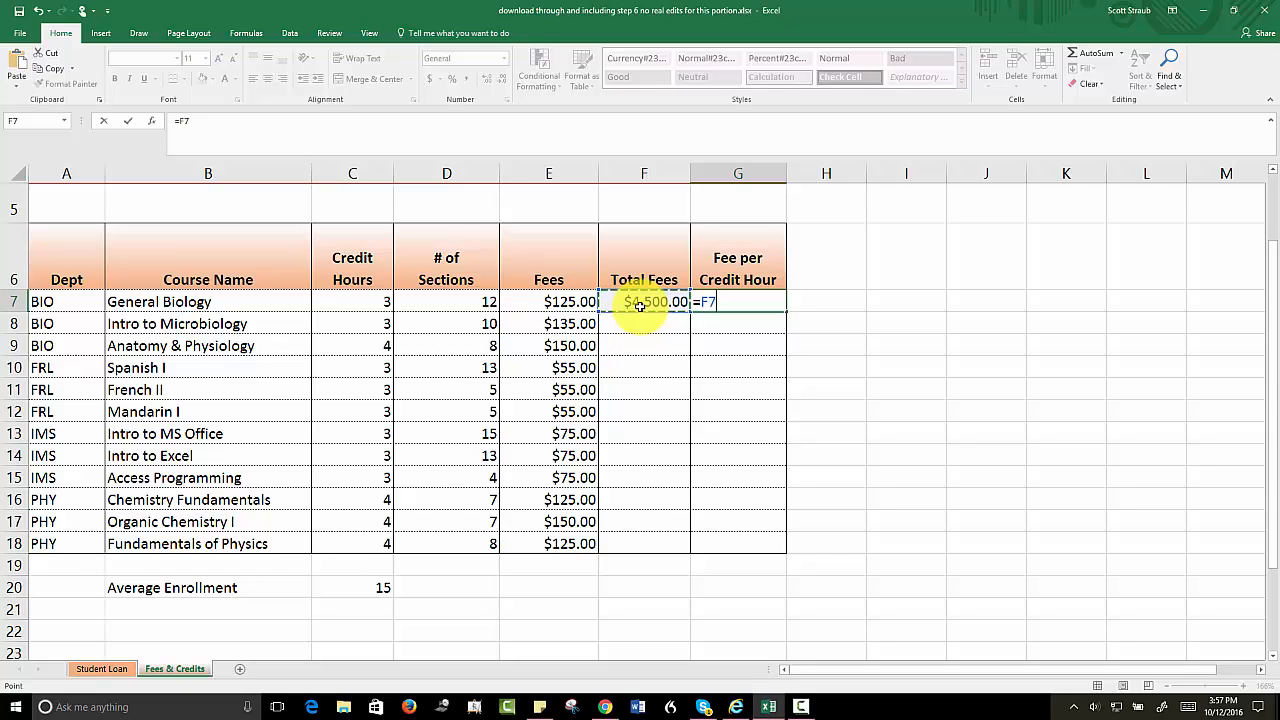
pyautogui.write('/(')
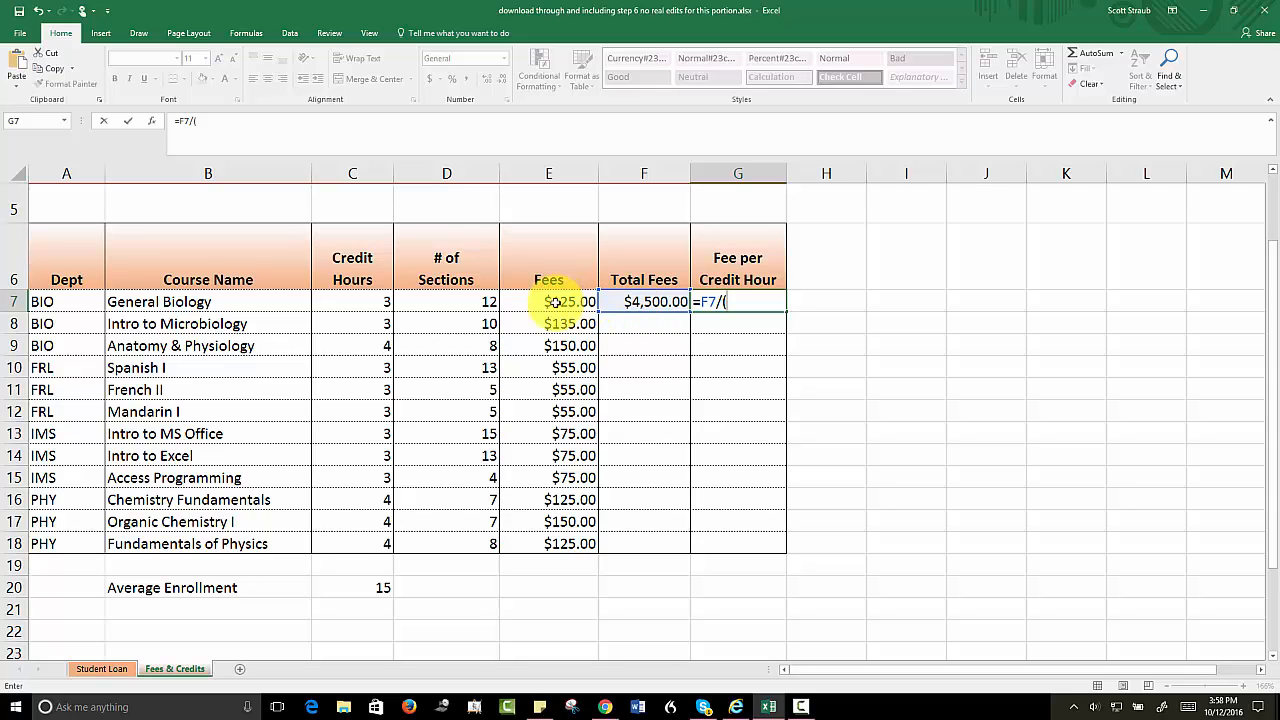
pyautogui.click(340, 306)
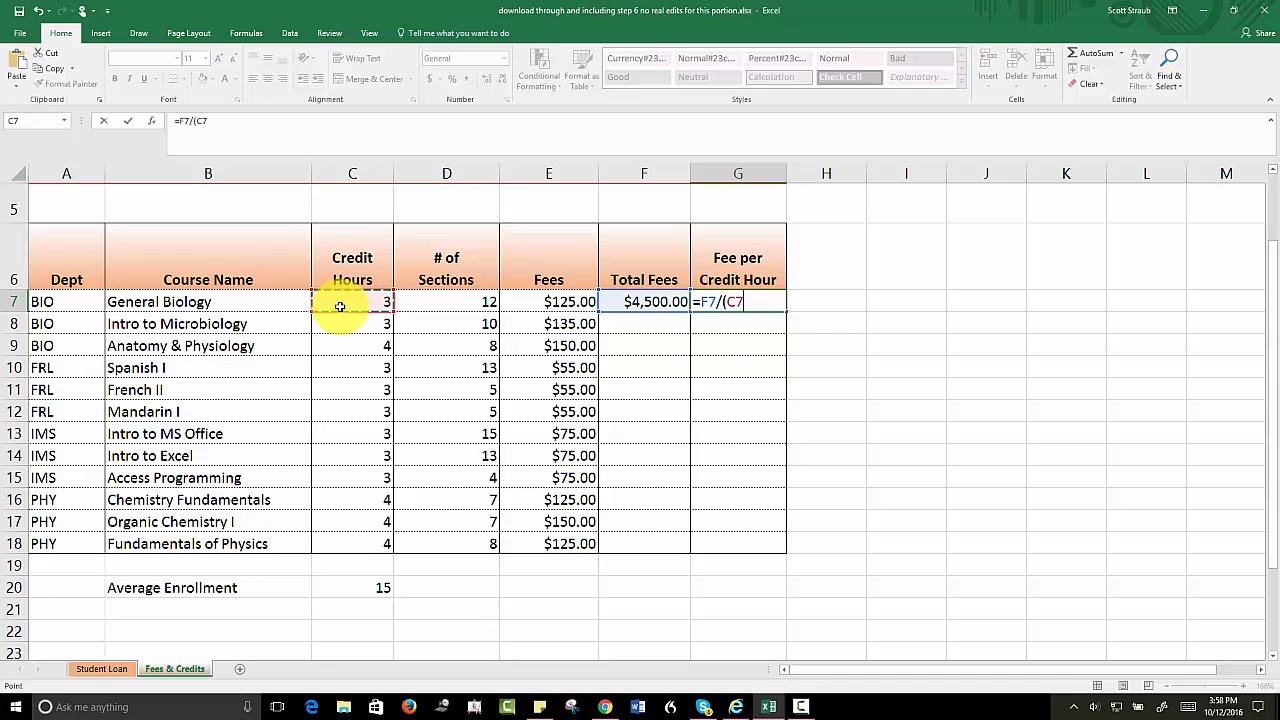
pyautogui.write('*')
pyautogui.click(441, 307)
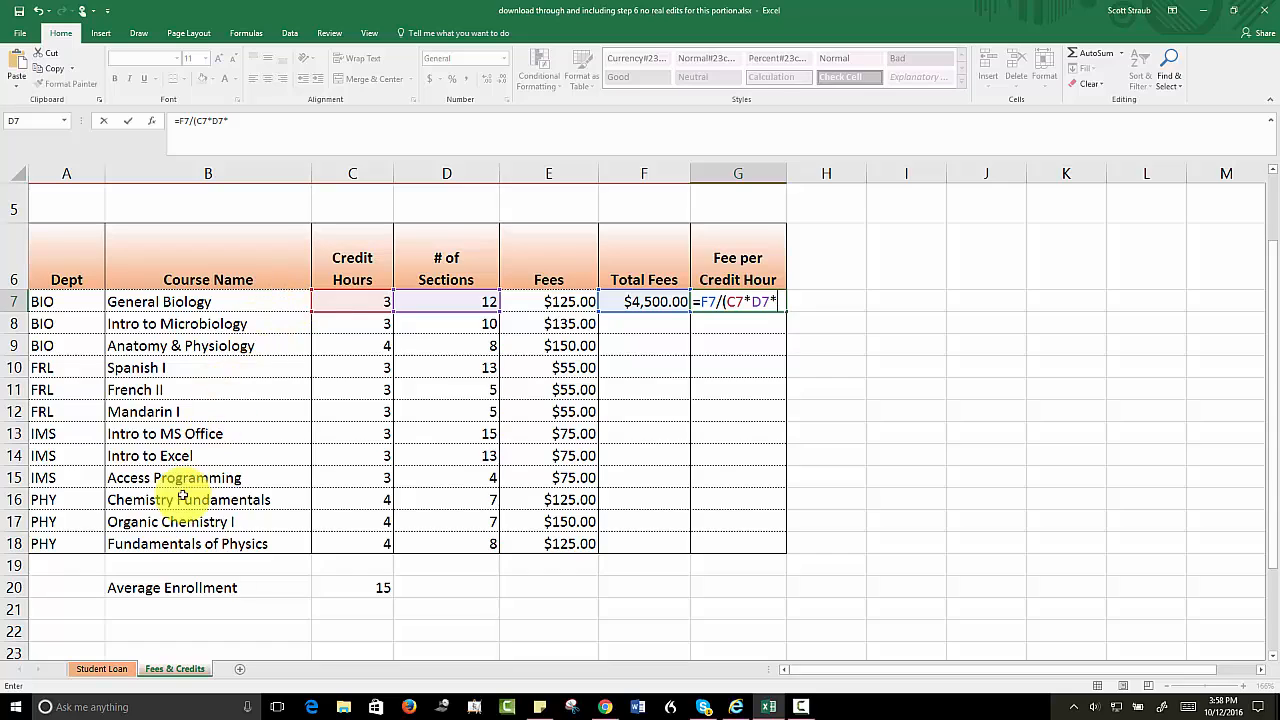
pyautogui.click(345, 586)
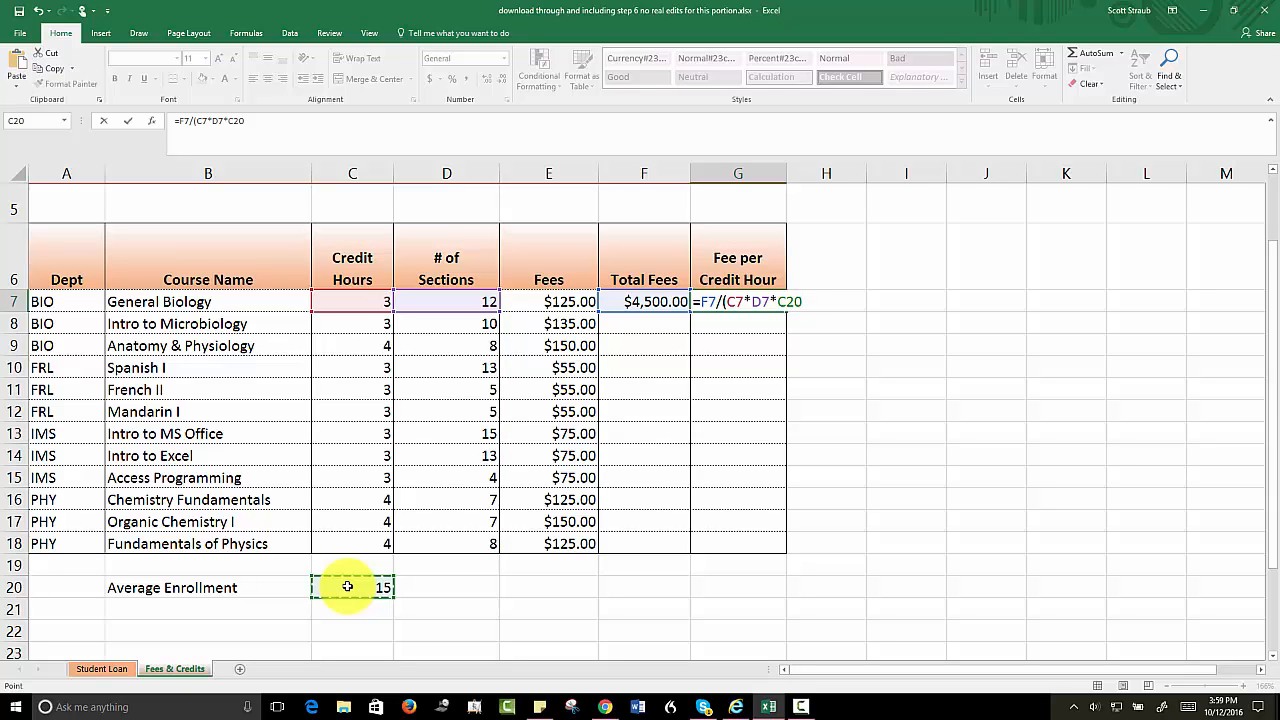
pyautogui.press('F4')
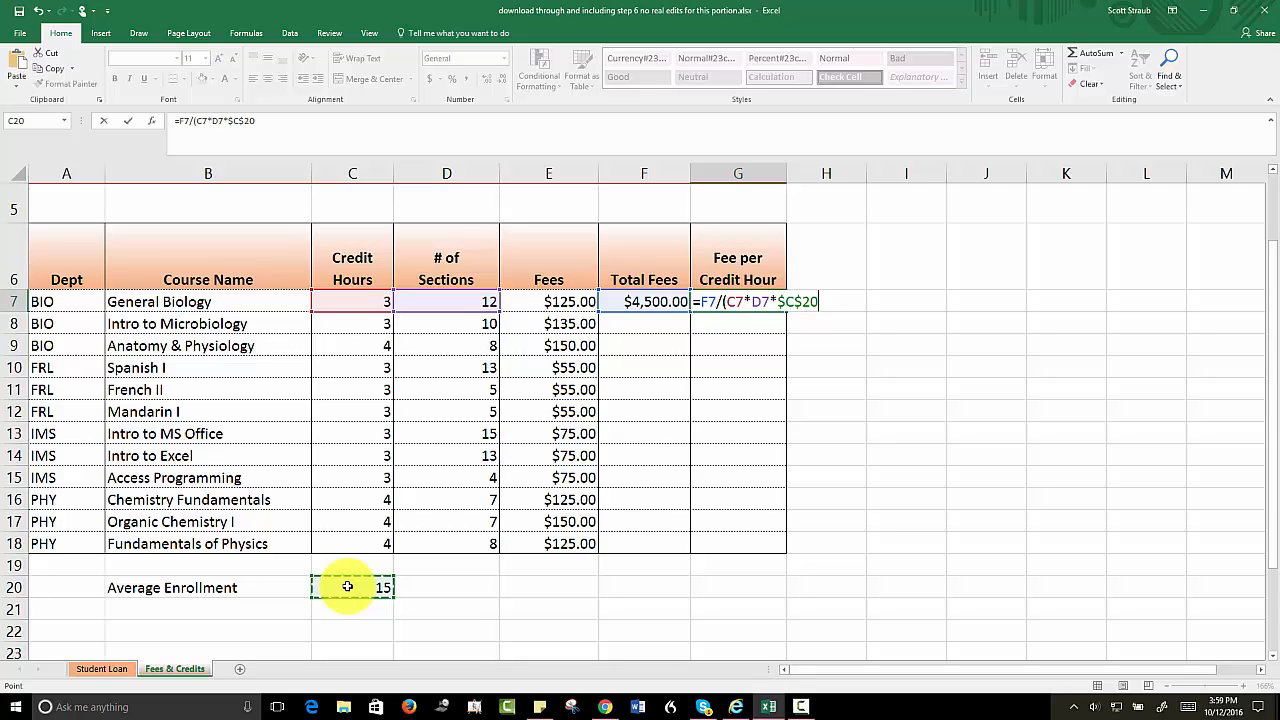
pyautogui.press('Return')
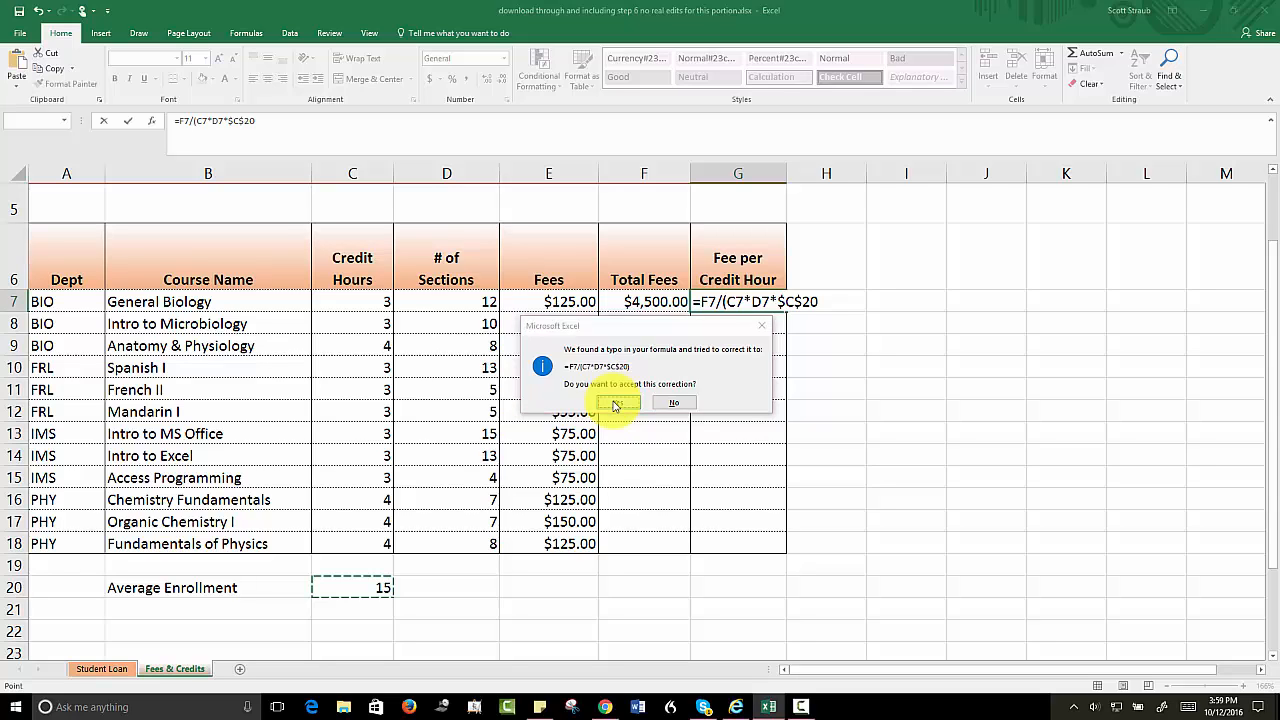
pyautogui.click(615, 403)
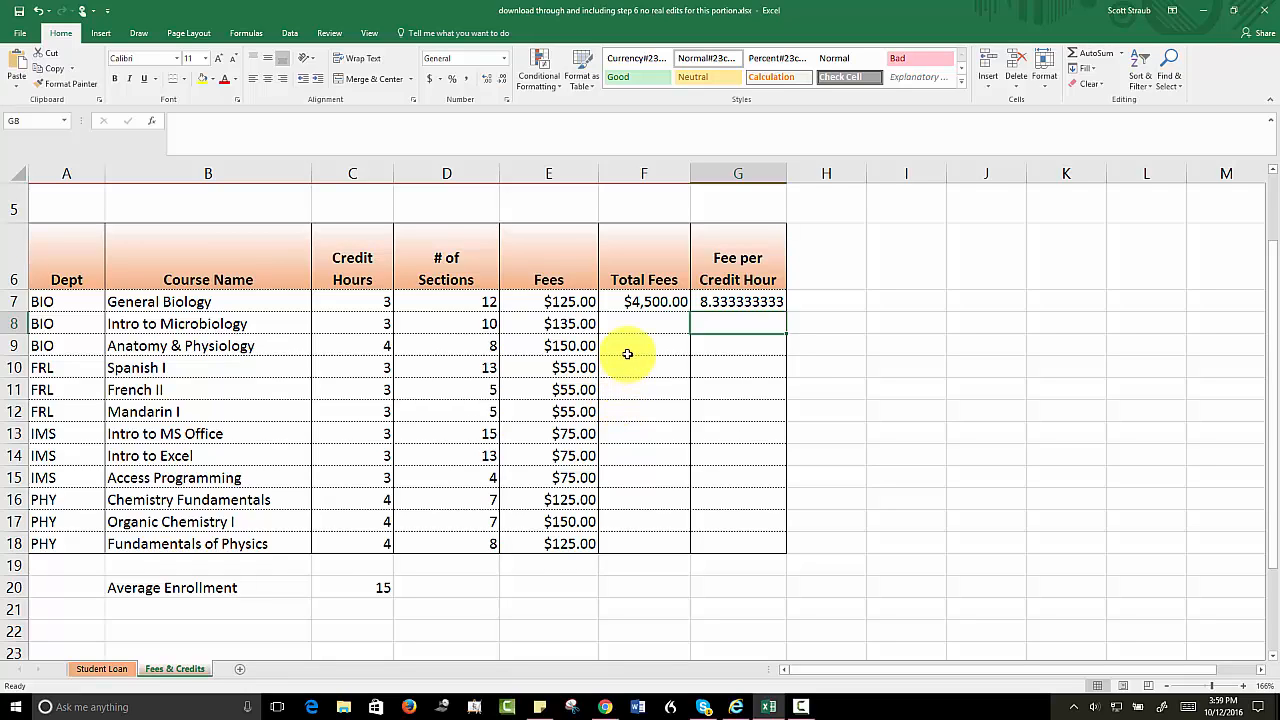
# - Fill the Total Fees and Fee per Credit Hour formulas from F7:G7 down to row 18
pyautogui.click(618, 302)
pyautogui.moveTo(618, 302); pyautogui.dragTo(718, 299)
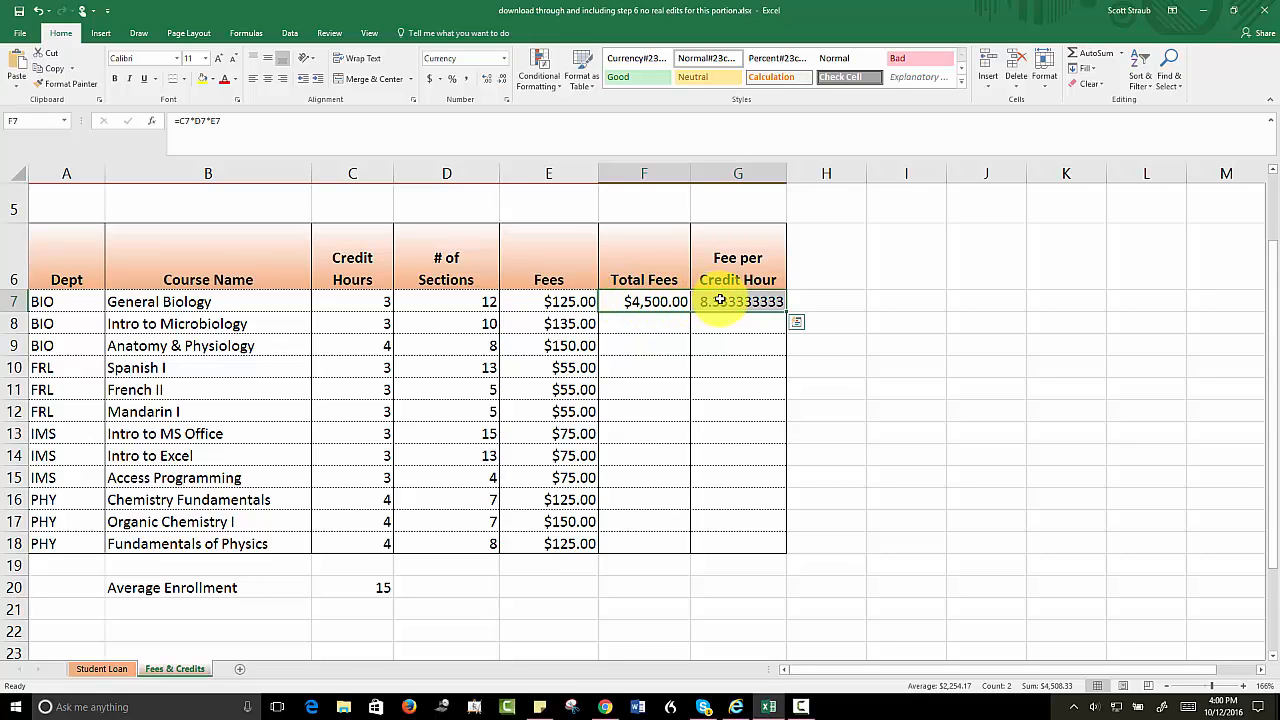
pyautogui.doubleClick(787, 312)
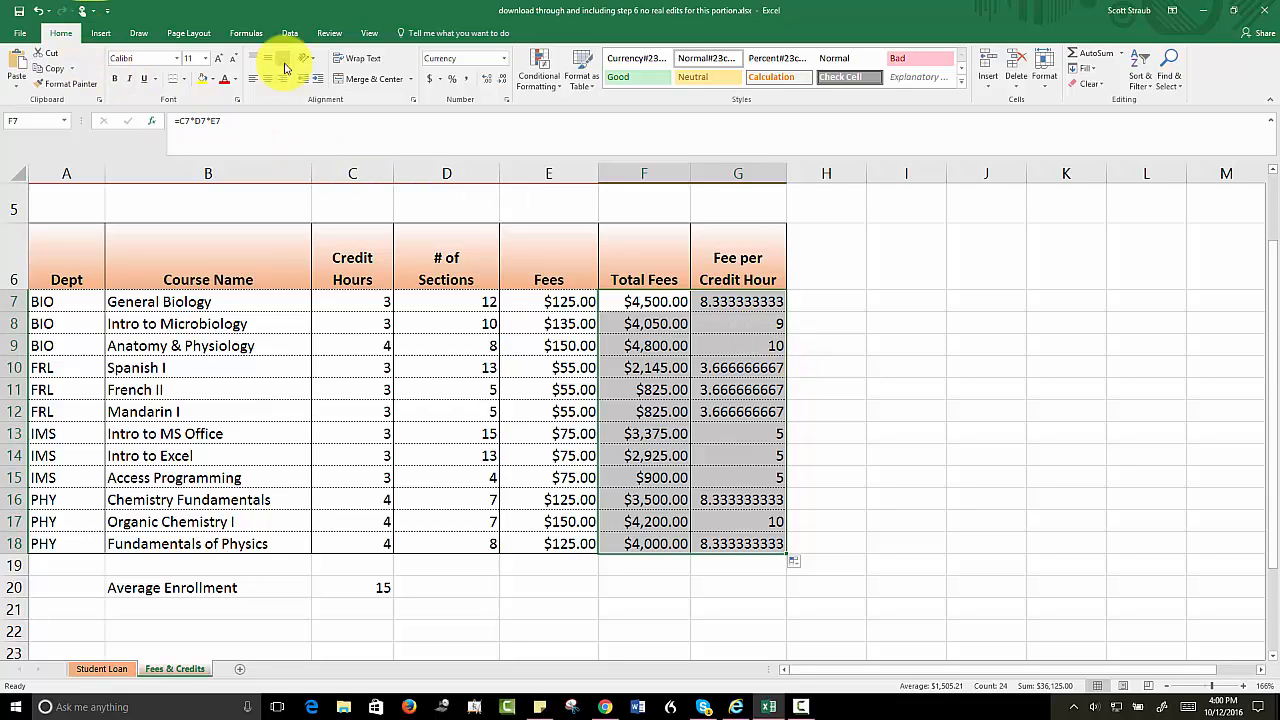
# - Format the Total Fees and Fee per Credit Hour values in F7:G18 as Currency
pyautogui.click(503, 64)
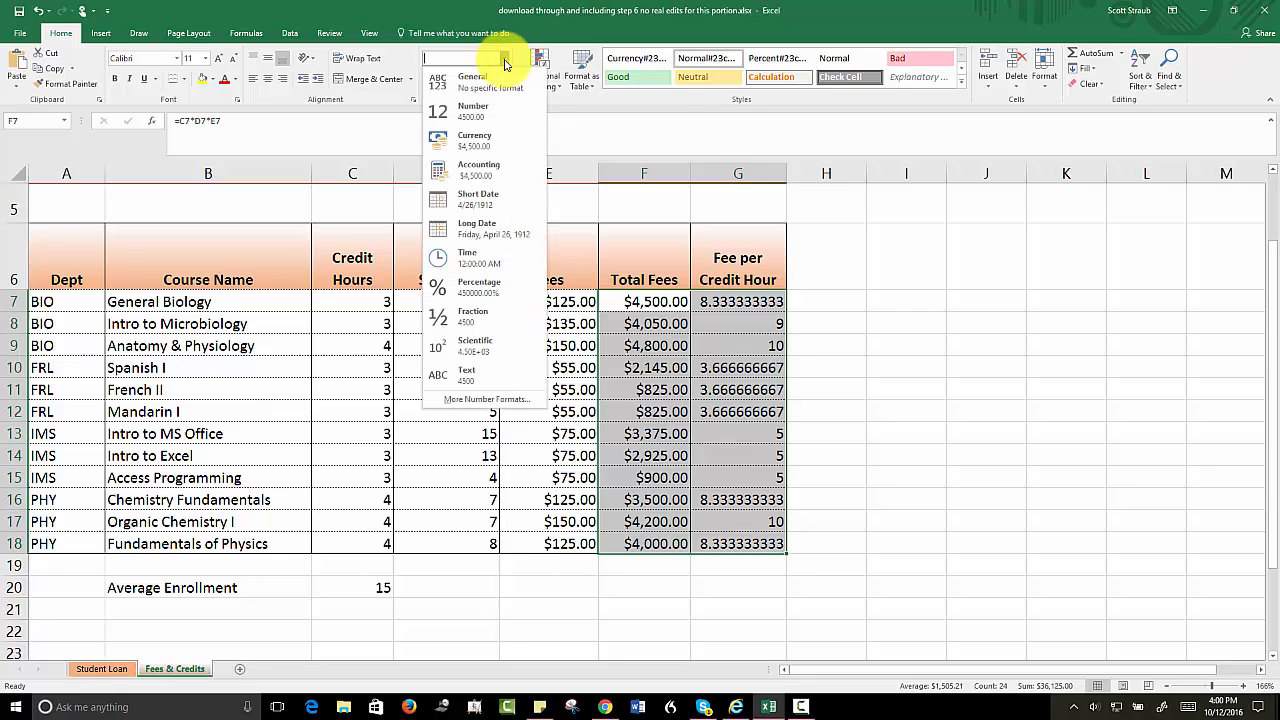
pyautogui.click(462, 144)
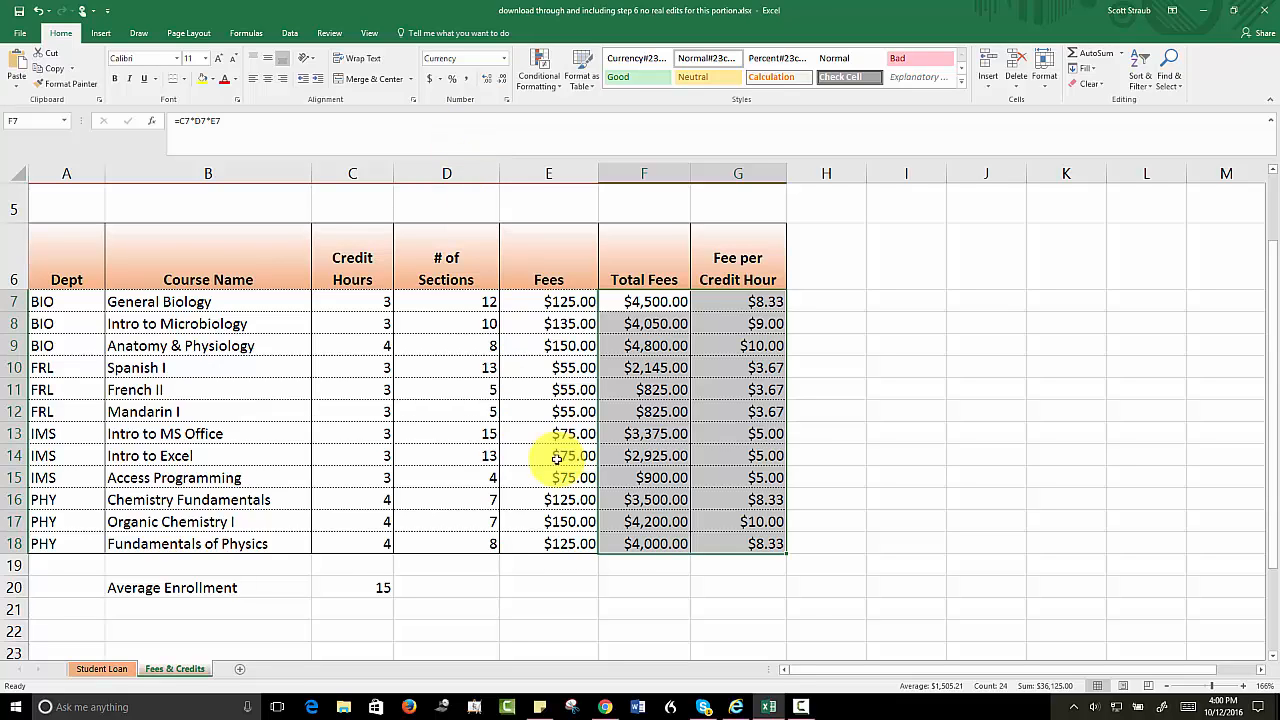
pyautogui.click(640, 599)
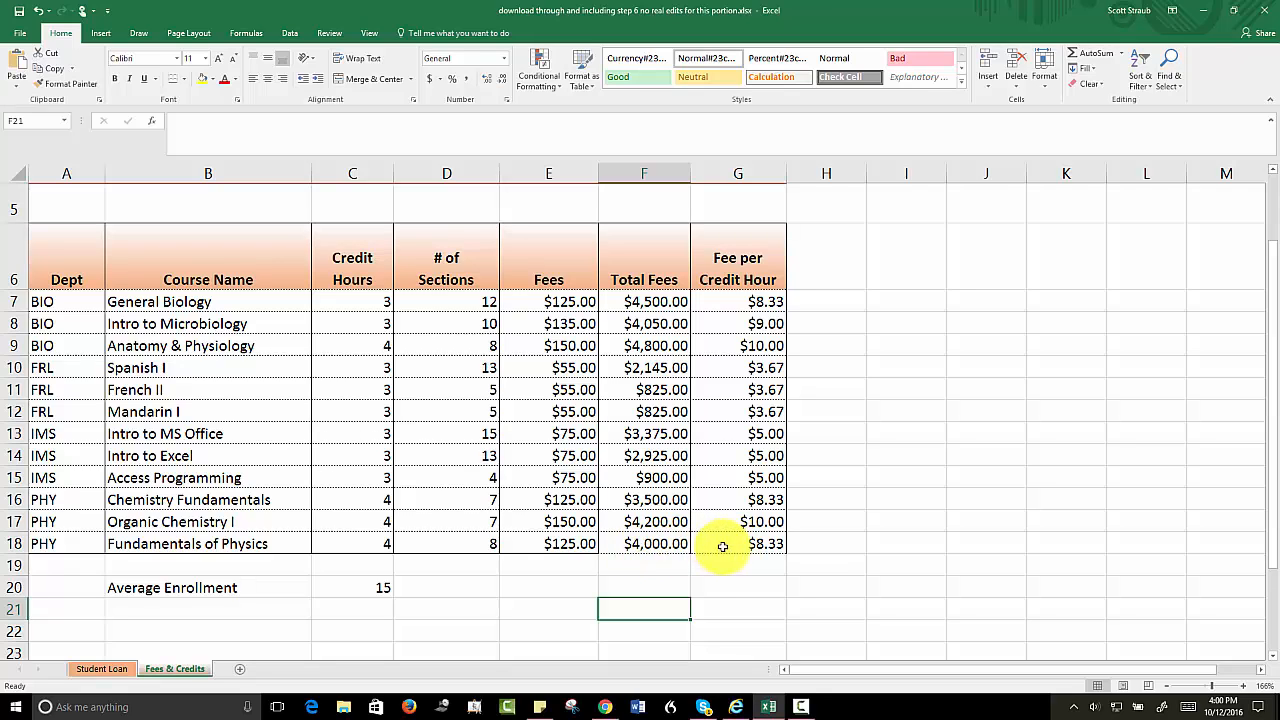
# - Apply a bottom border to cells F18:G18 in the last row of the course fee table
pyautogui.click(650, 544)
pyautogui.moveTo(691, 543); pyautogui.dragTo(698, 543)
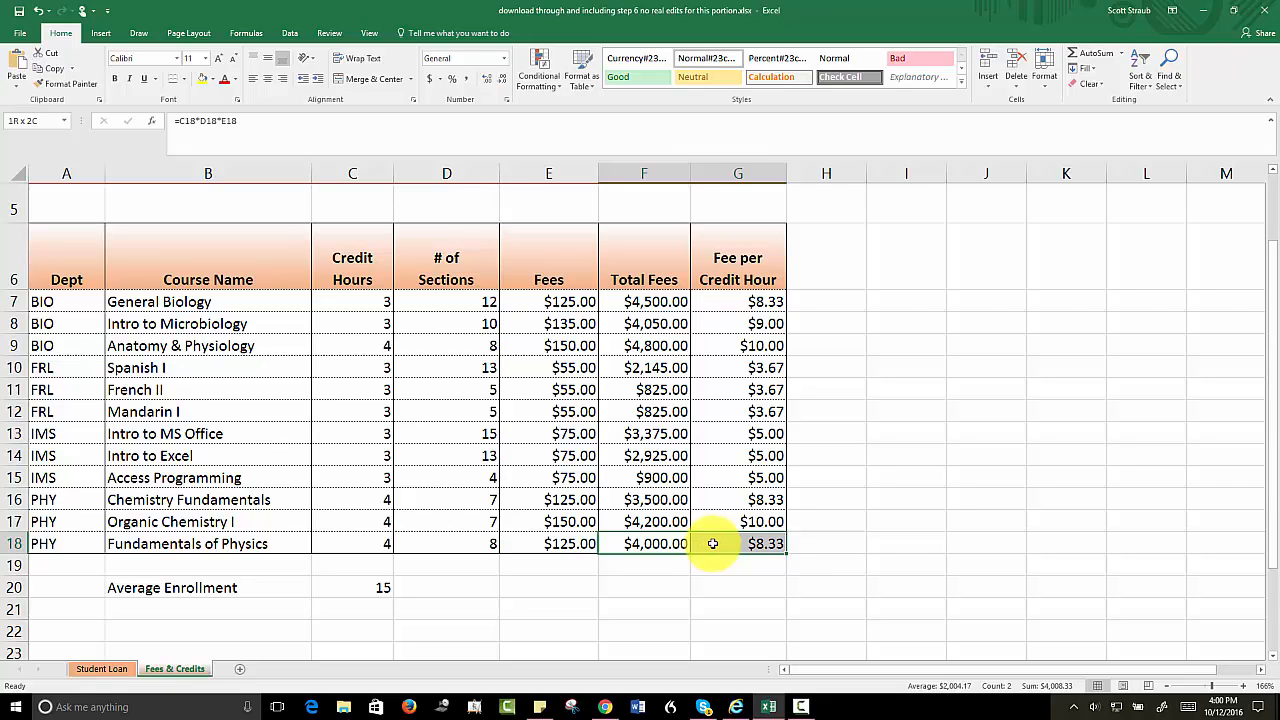
pyautogui.moveTo(712, 543); pyautogui.dragTo(712, 543)
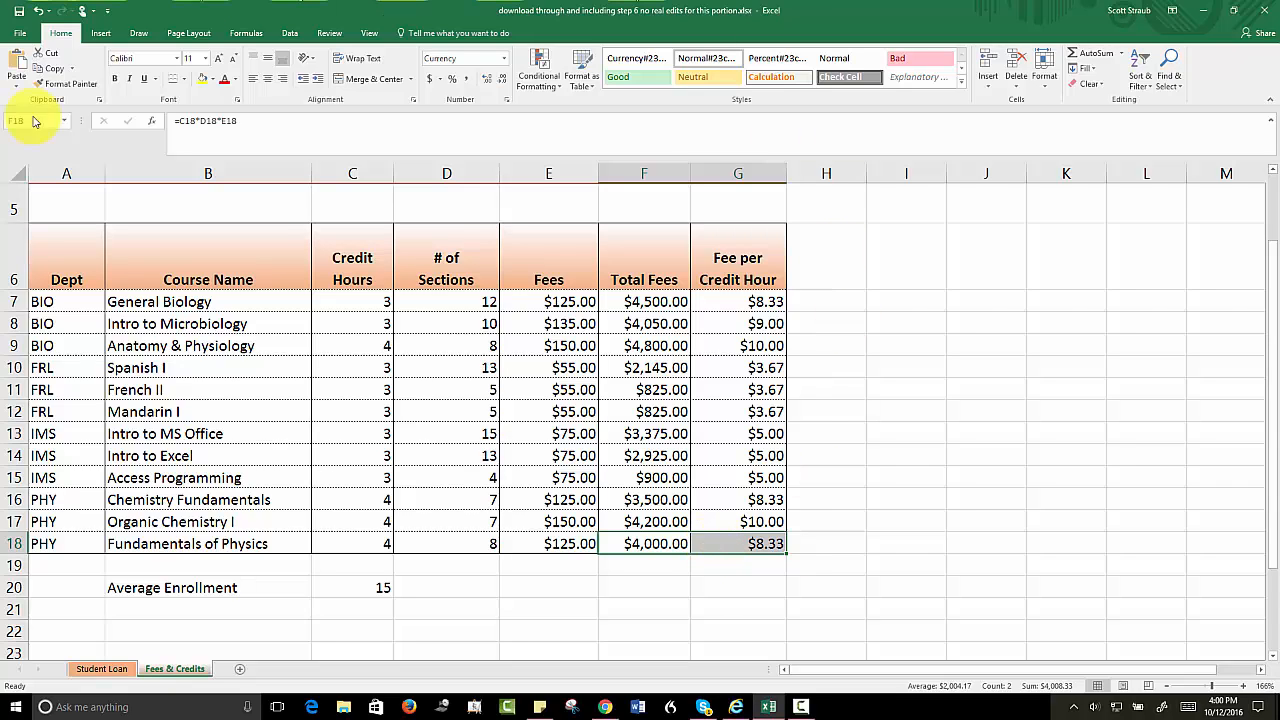
pyautogui.click(186, 85)
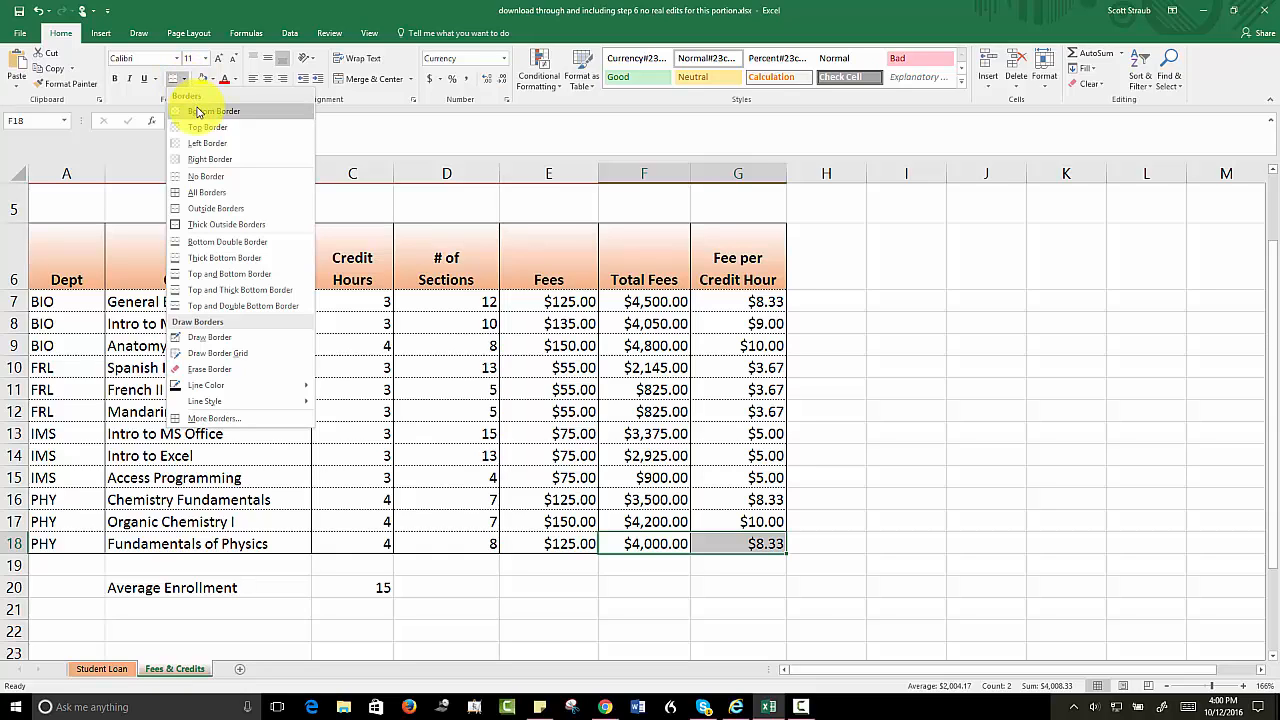
pyautogui.click(197, 114)
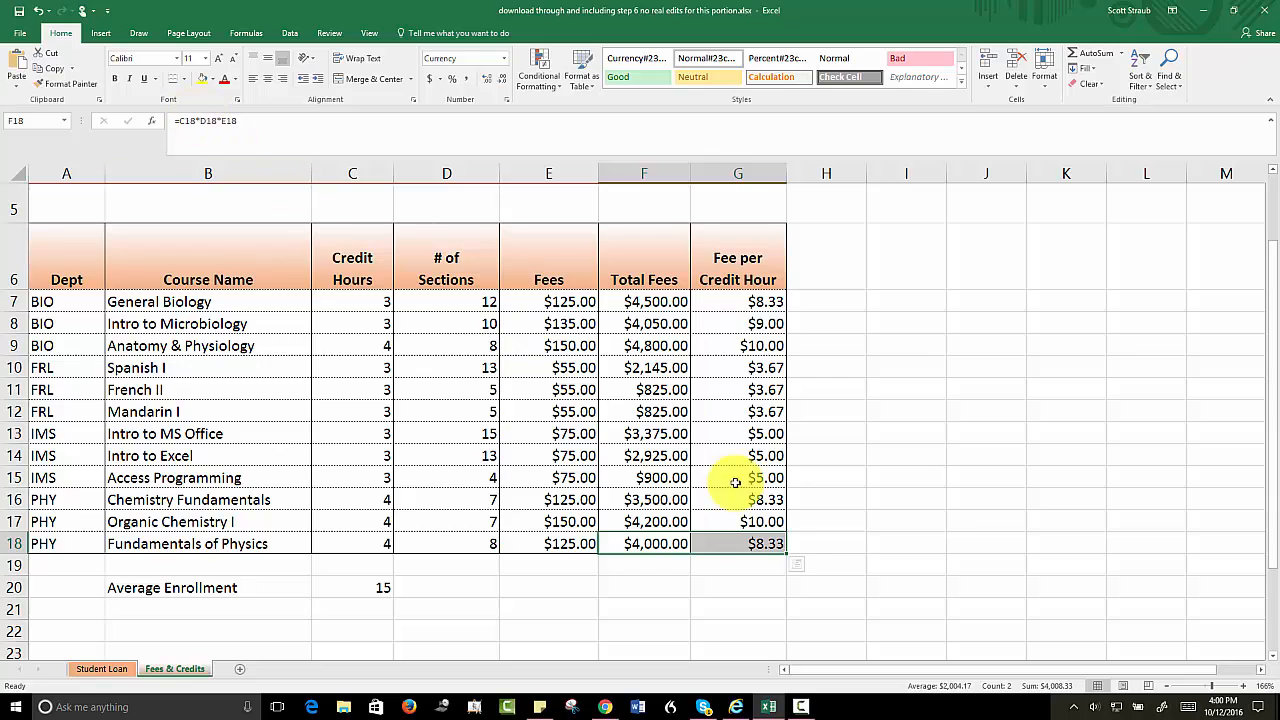
pyautogui.moveTo(814, 571); pyautogui.dragTo(826, 588)
pyautogui.click(662, 607)
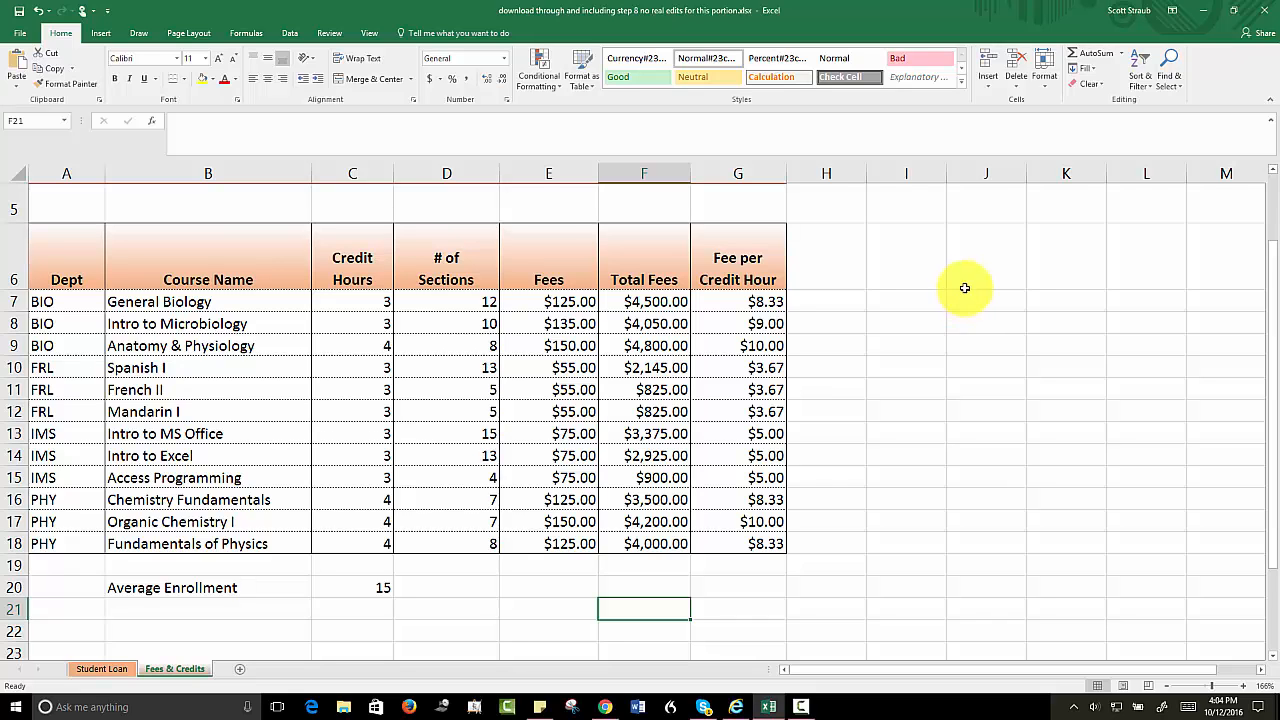
# - Start a SUMIF function in D26 for Biological Science's Total Fees, with the department codes $A$7:$A$18 as absolute range
pyautogui.scroll(-2, 910, 345)
pyautogui.scroll(-1, 910, 345)
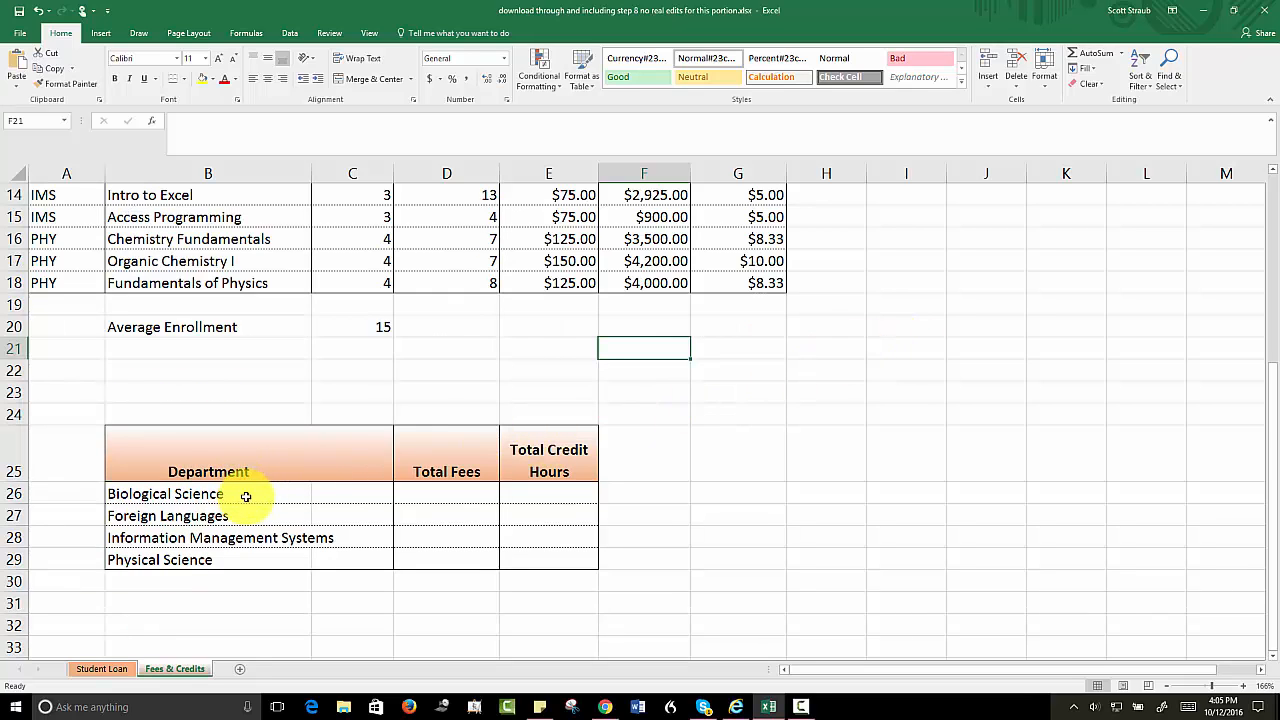
pyautogui.click(432, 495)
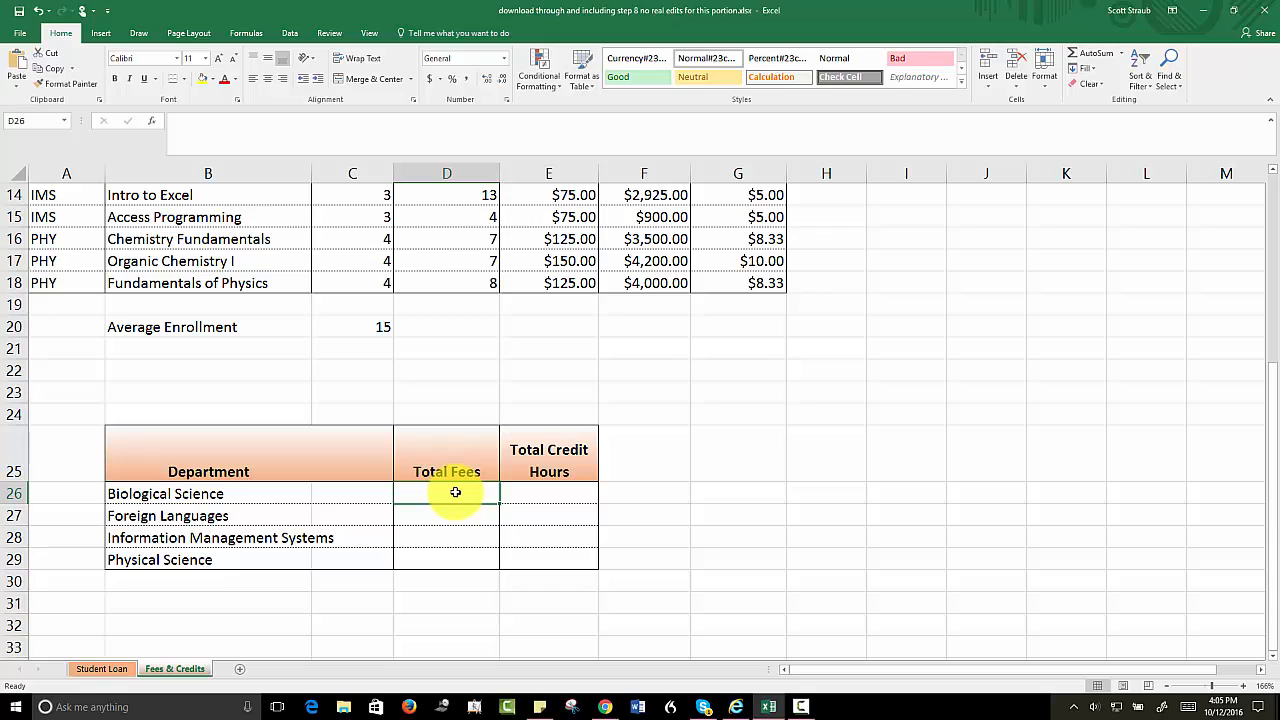
pyautogui.click(247, 33)
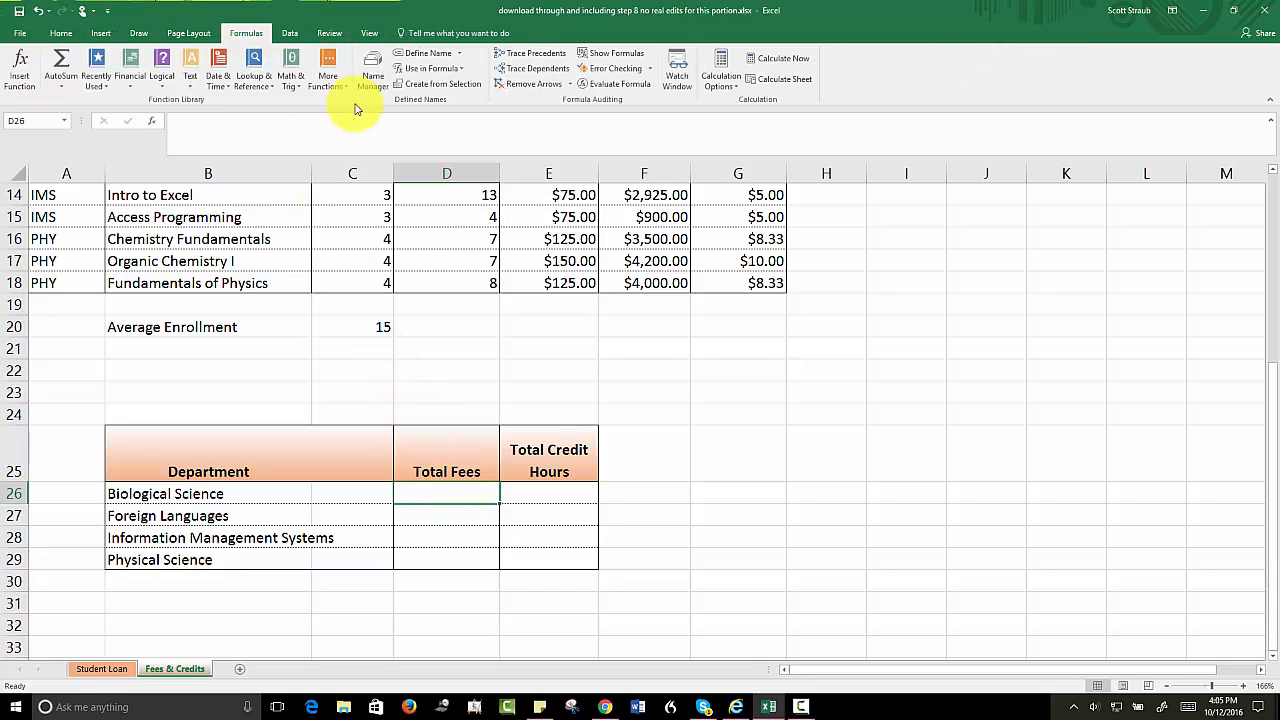
pyautogui.click(292, 80)
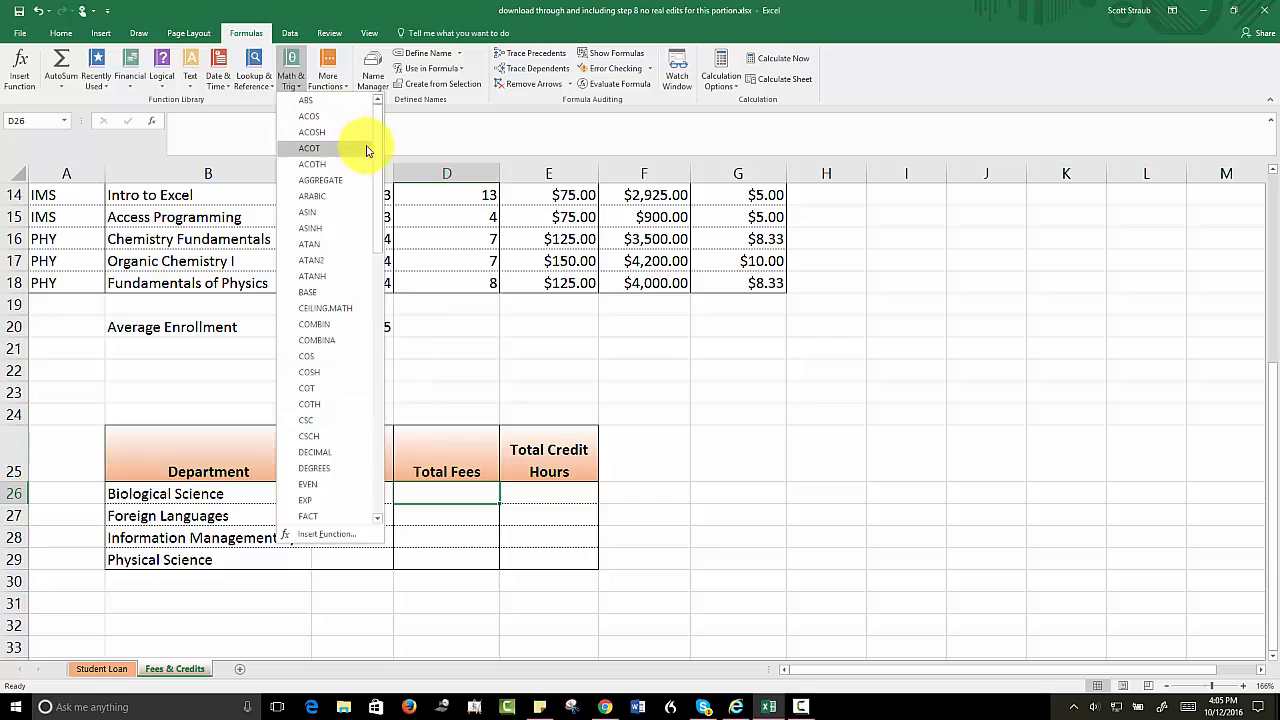
pyautogui.moveTo(374, 157); pyautogui.dragTo(372, 432)
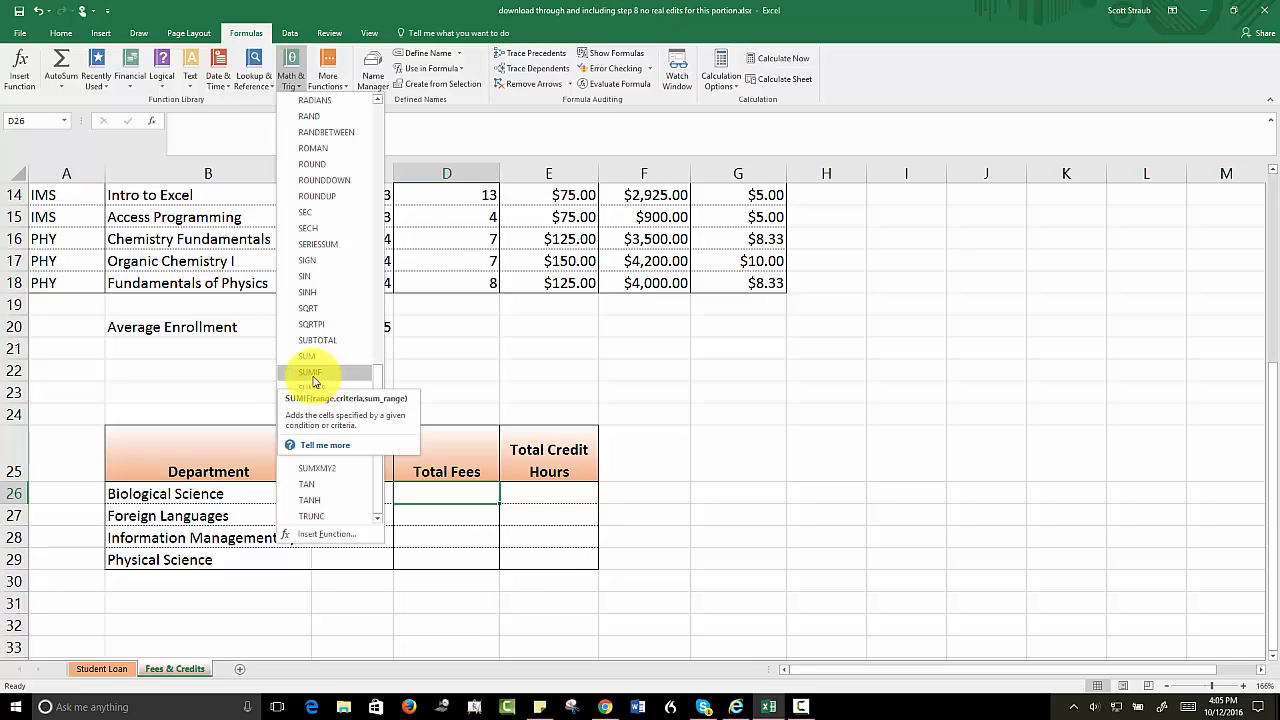
pyautogui.click(306, 375)
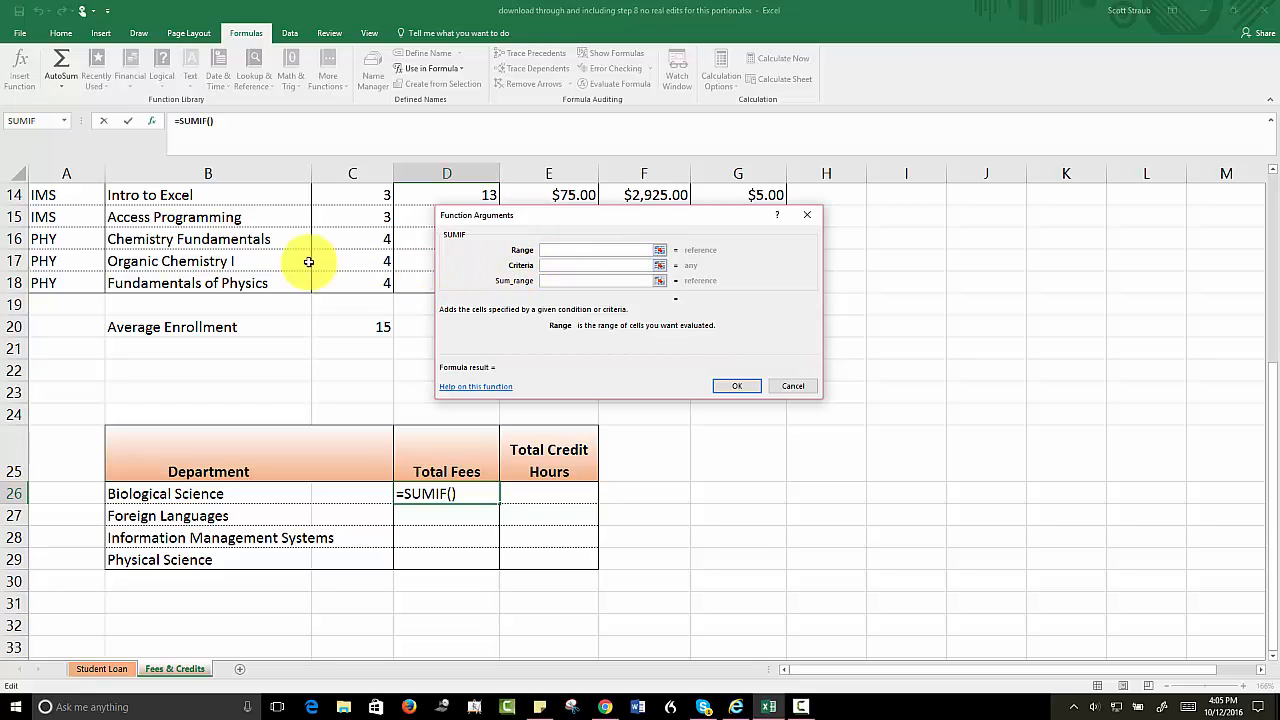
pyautogui.scroll(1, 244, 328)
pyautogui.scroll(2, 244, 328)
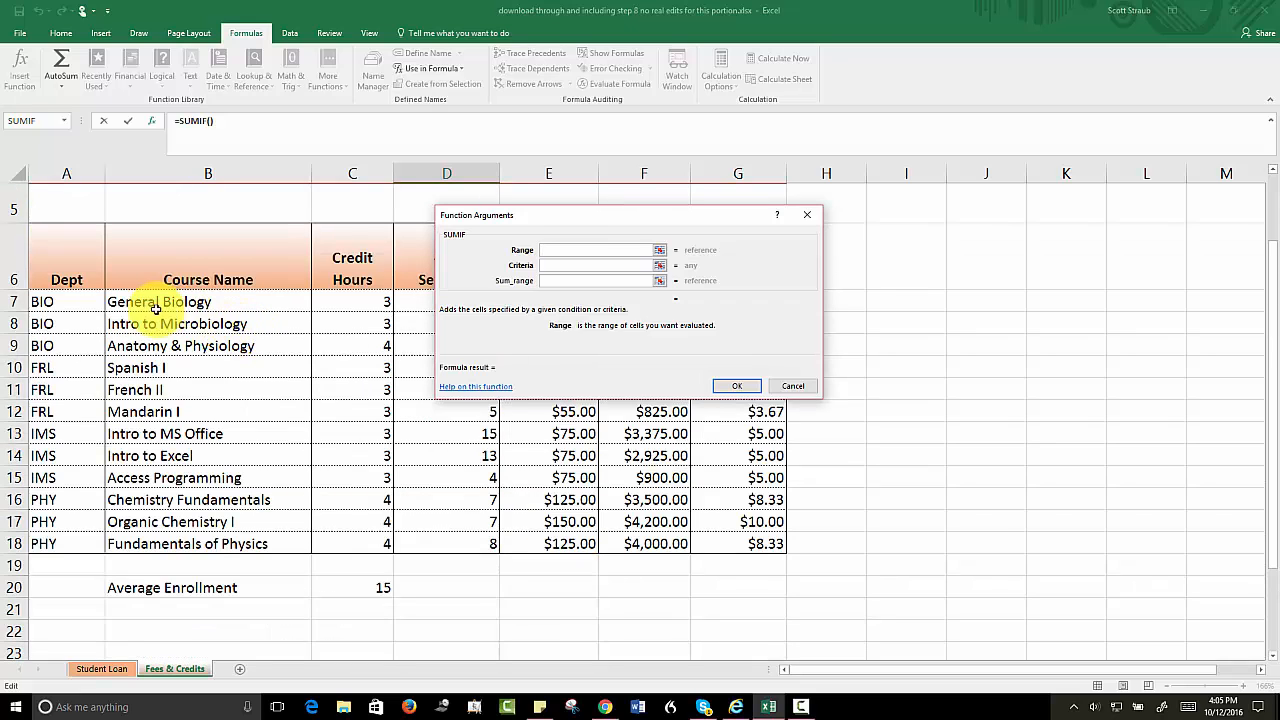
pyautogui.click(60, 301)
pyautogui.moveTo(60, 301); pyautogui.dragTo(66, 538)
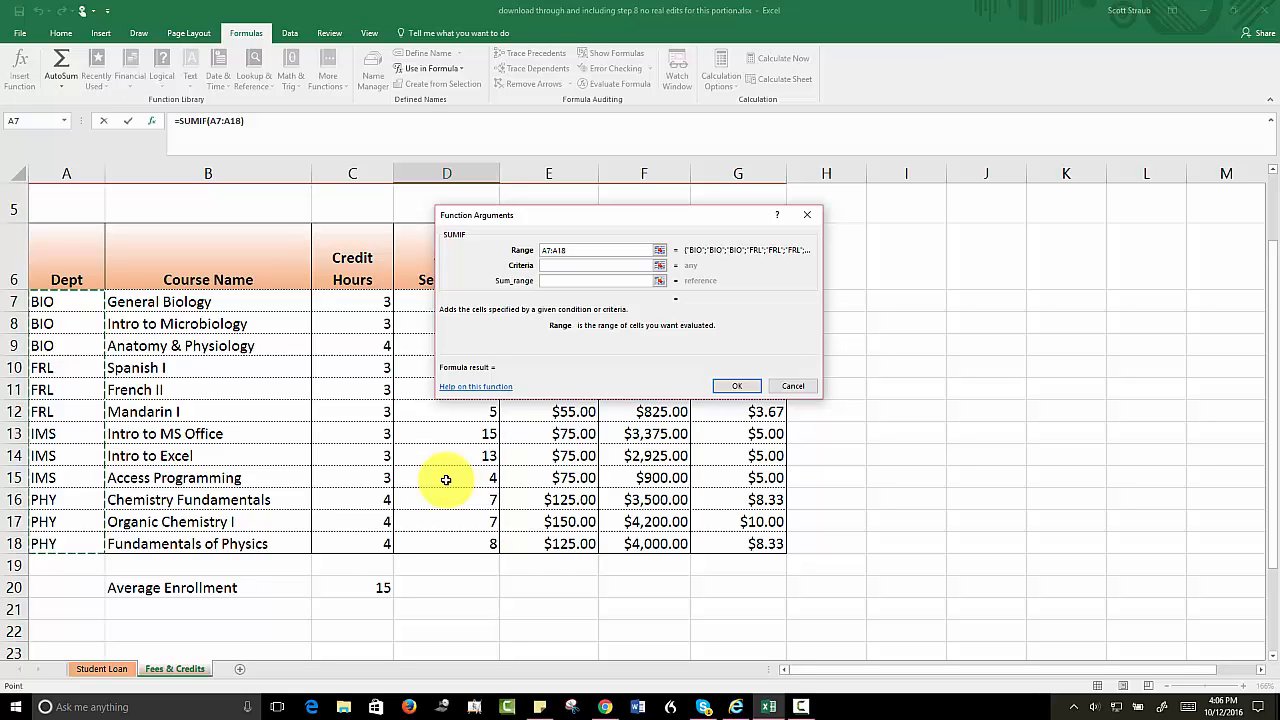
pyautogui.press('F4')
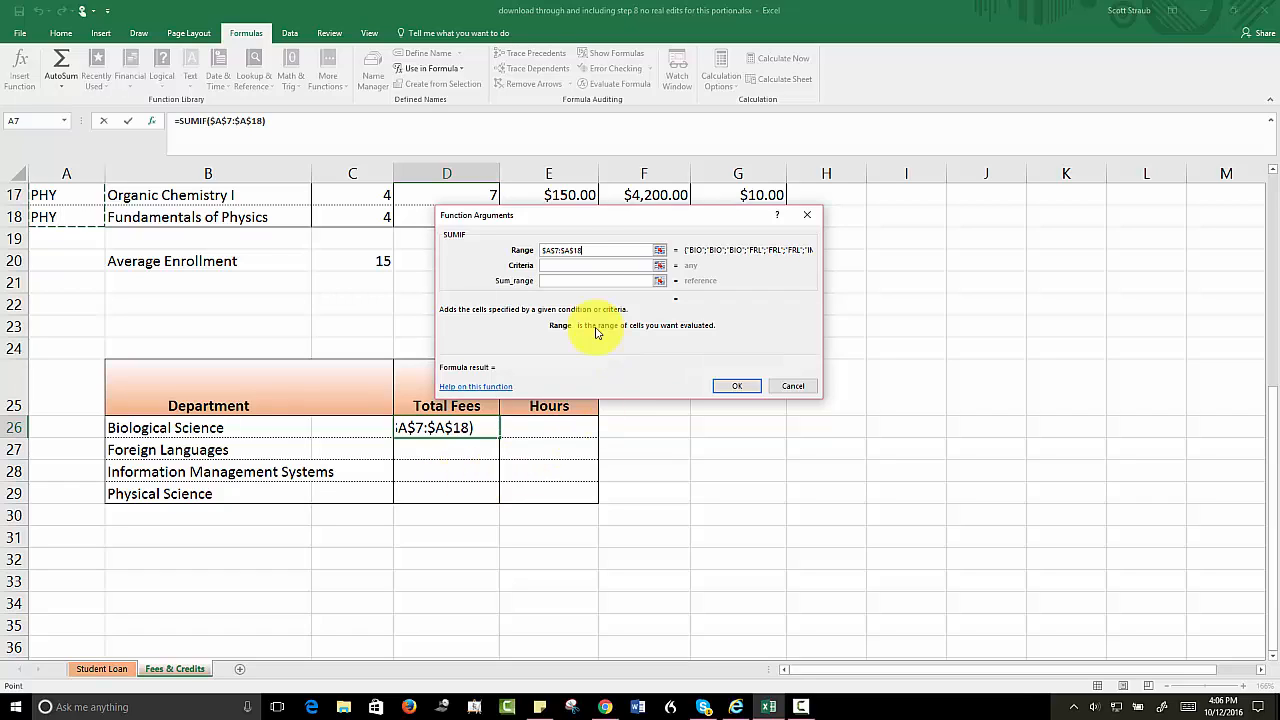
# - Complete the SUMIF in D26 with the criteria "bio" and the absolute sum range $F$7:$F$18
pyautogui.click(548, 268)
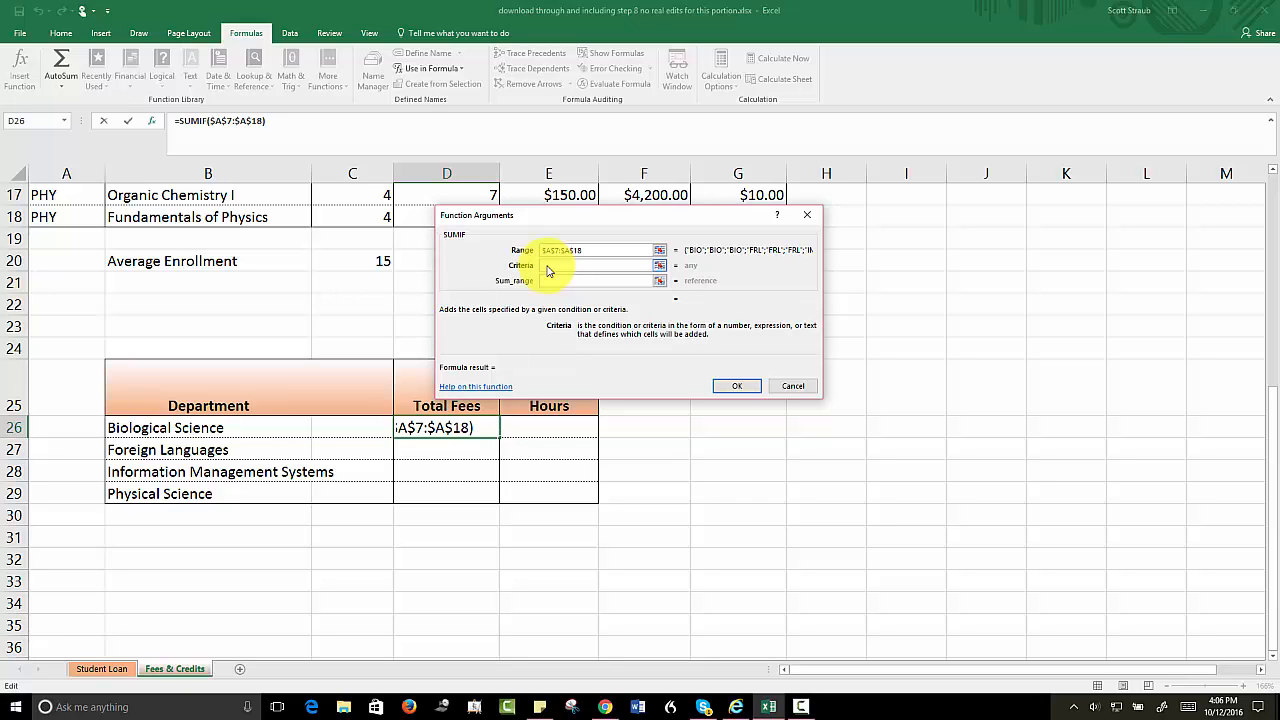
pyautogui.write('bio')
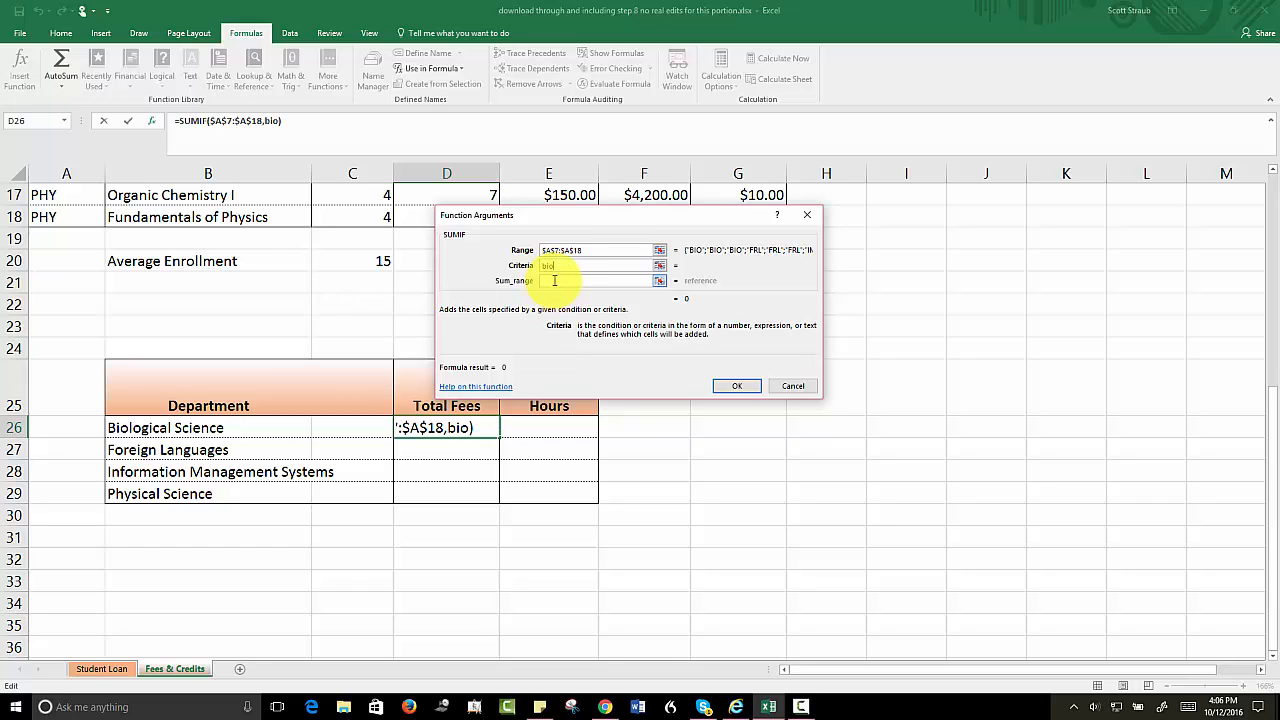
pyautogui.click(555, 282)
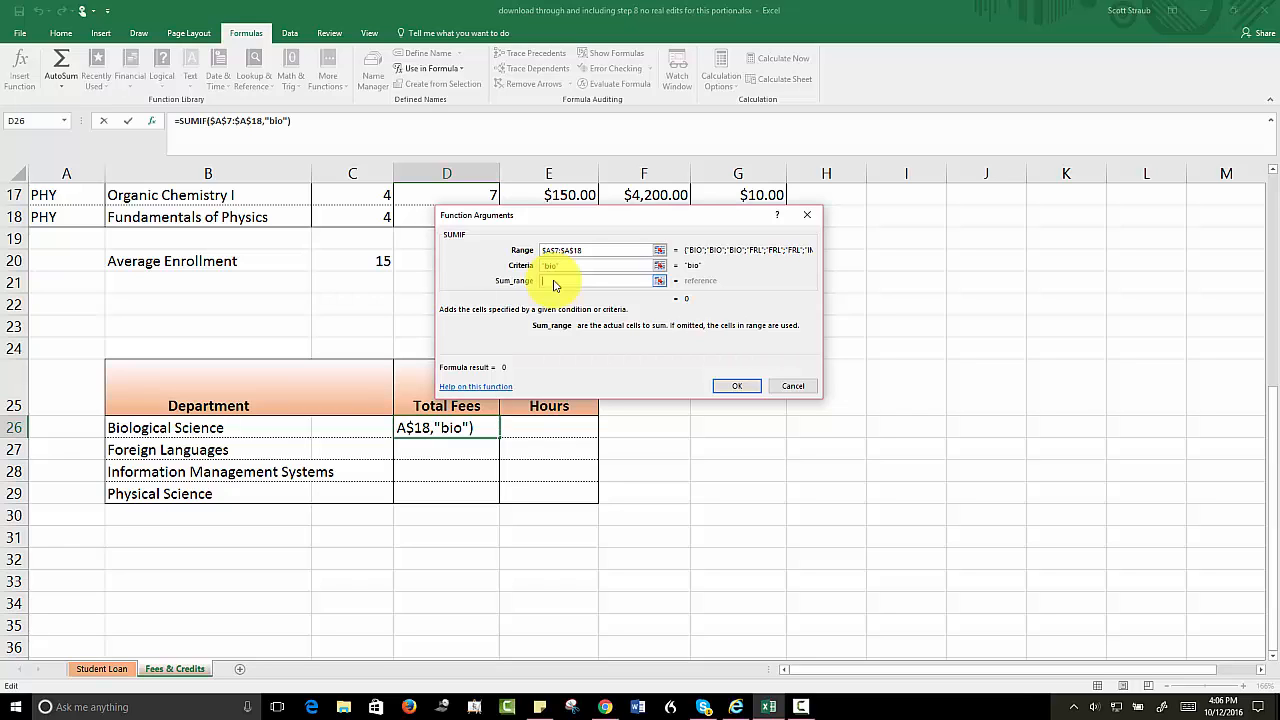
pyautogui.moveTo(544, 220); pyautogui.dragTo(834, 314)
pyautogui.scroll(5, 703, 289)
pyautogui.scroll(-1, 690, 289)
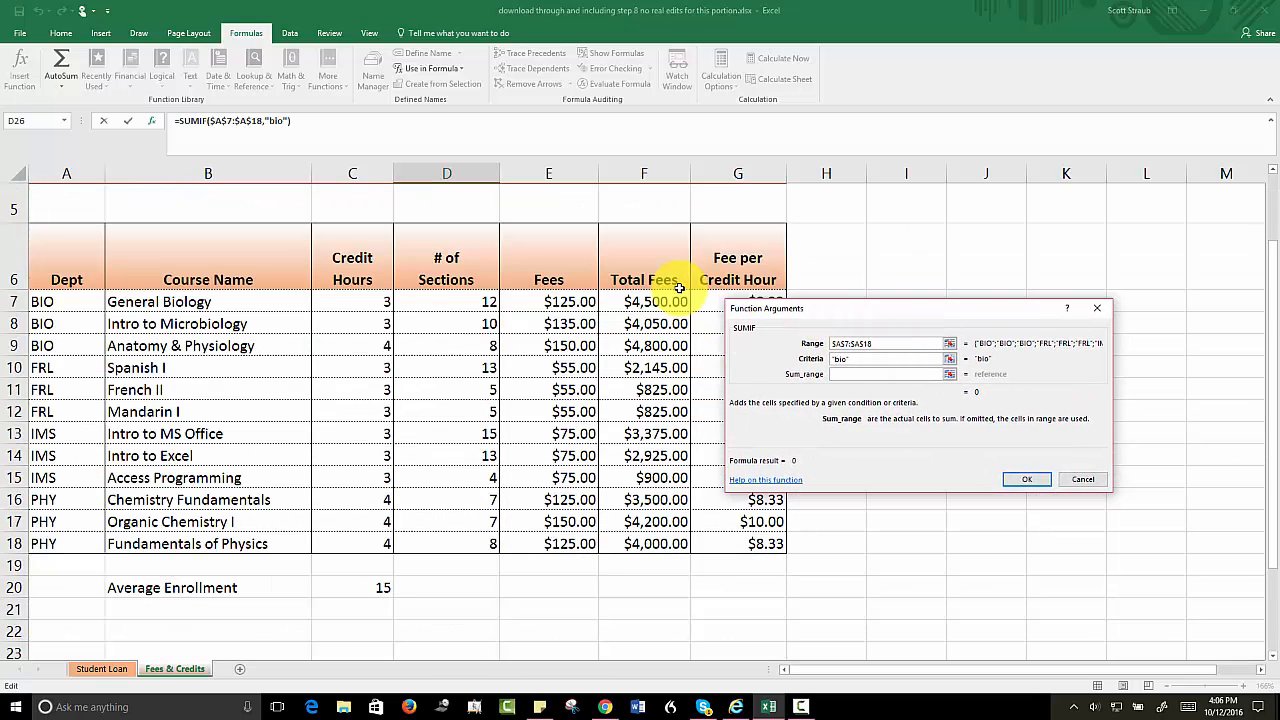
pyautogui.moveTo(648, 301); pyautogui.dragTo(646, 543)
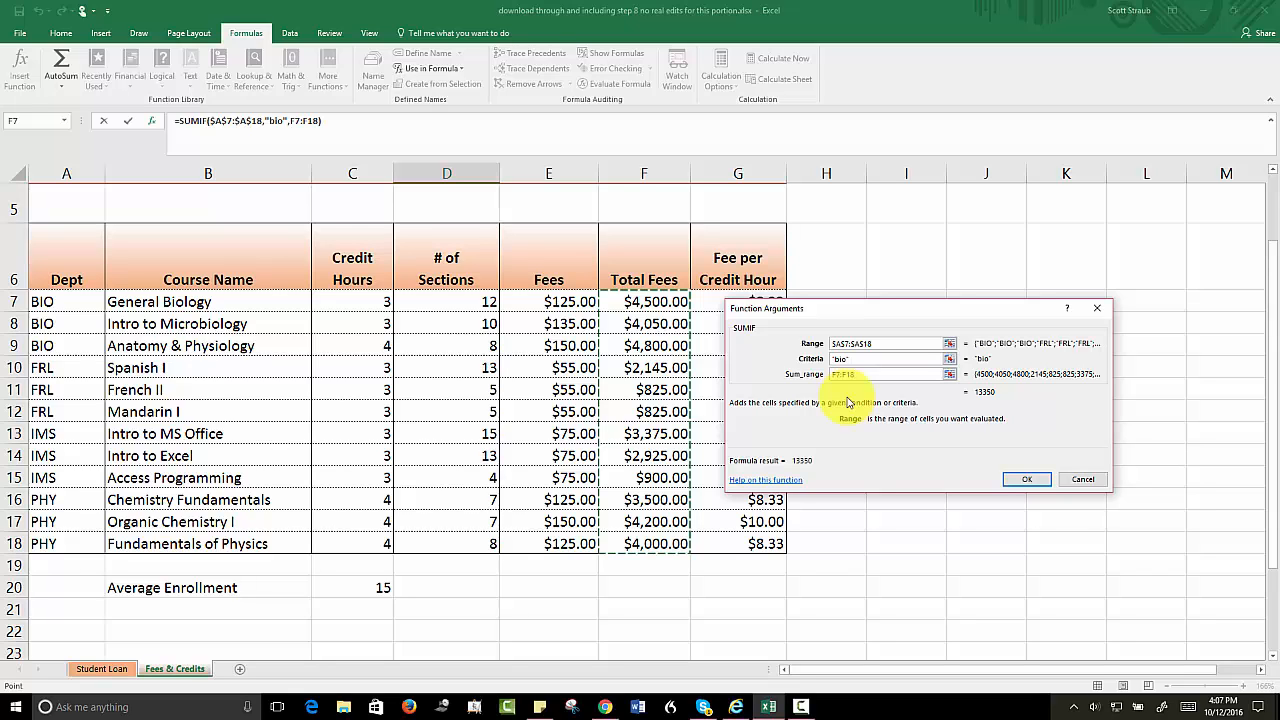
pyautogui.press('F4')
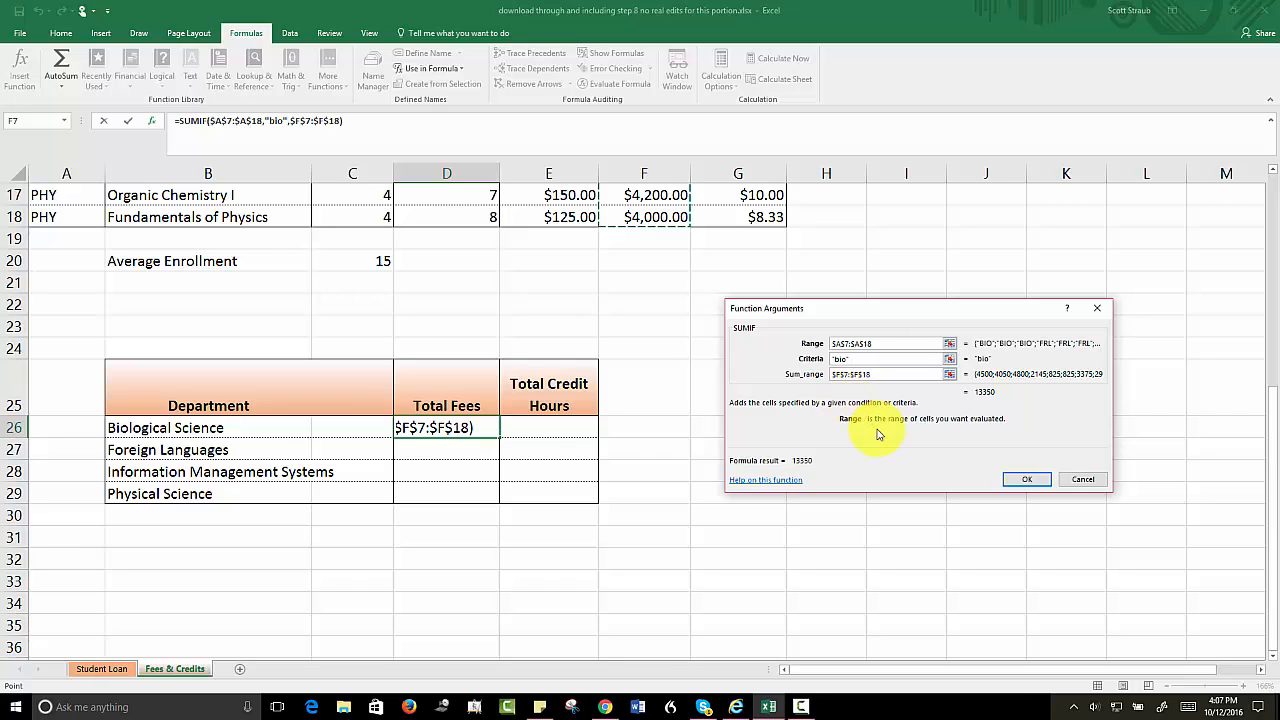
pyautogui.click(1023, 482)
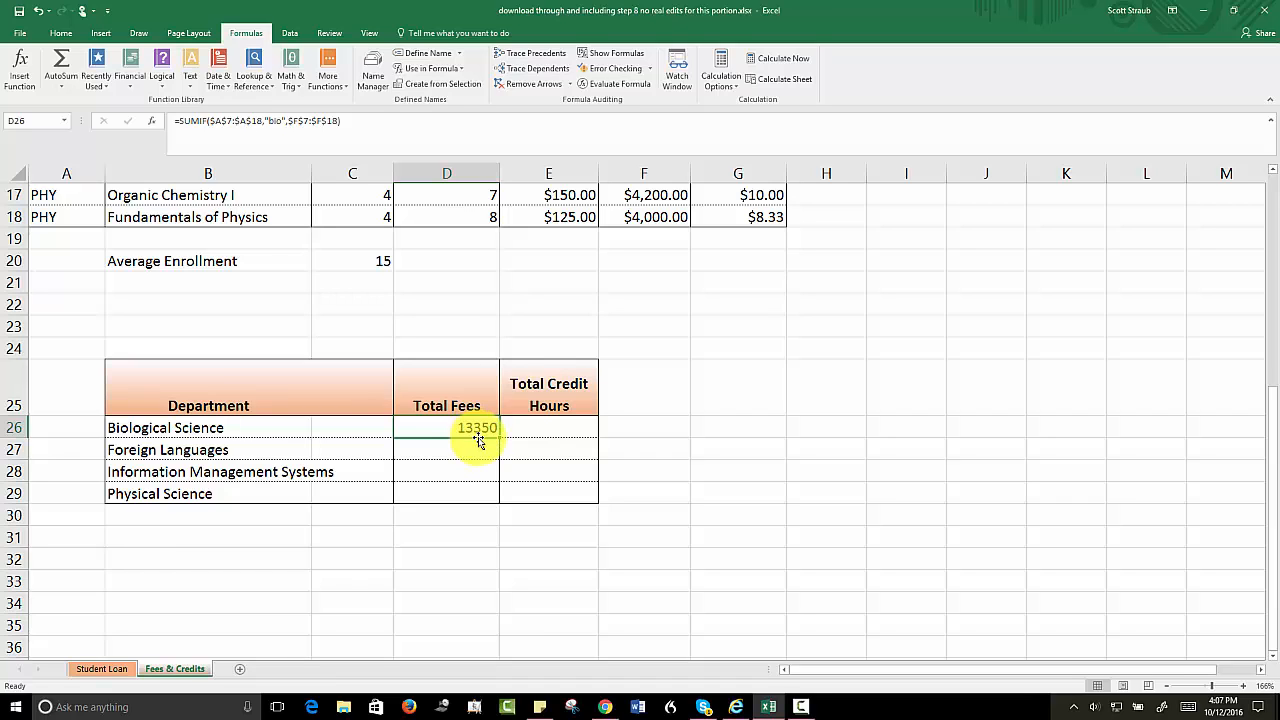
# - Format D26 as Currency and fill its SUMIF formula down to D29 for the other departments
pyautogui.click(60, 33)
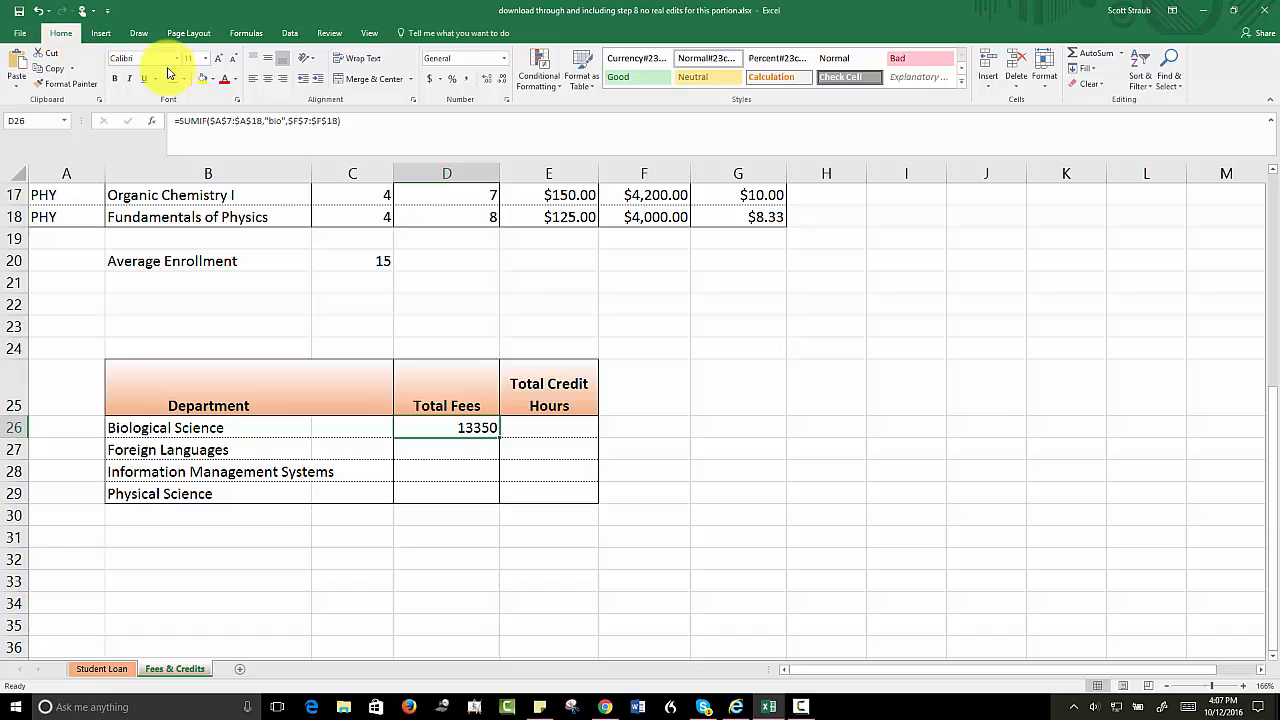
pyautogui.click(503, 58)
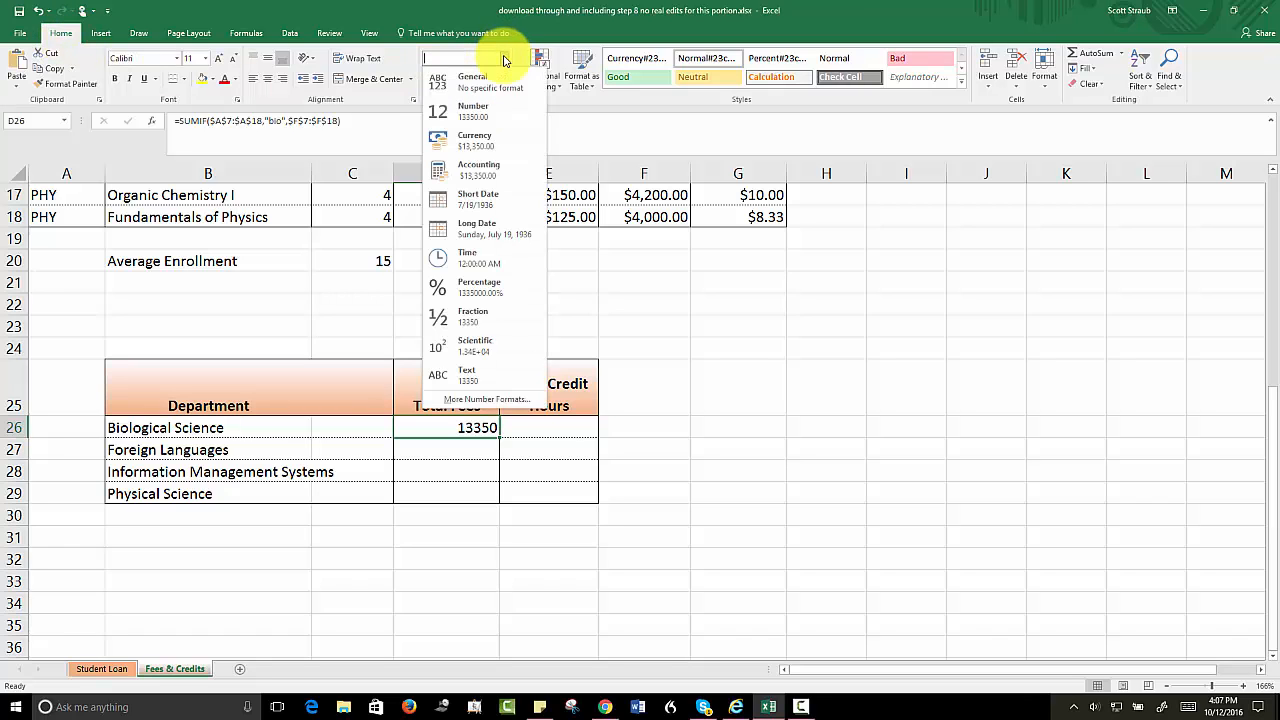
pyautogui.click(472, 140)
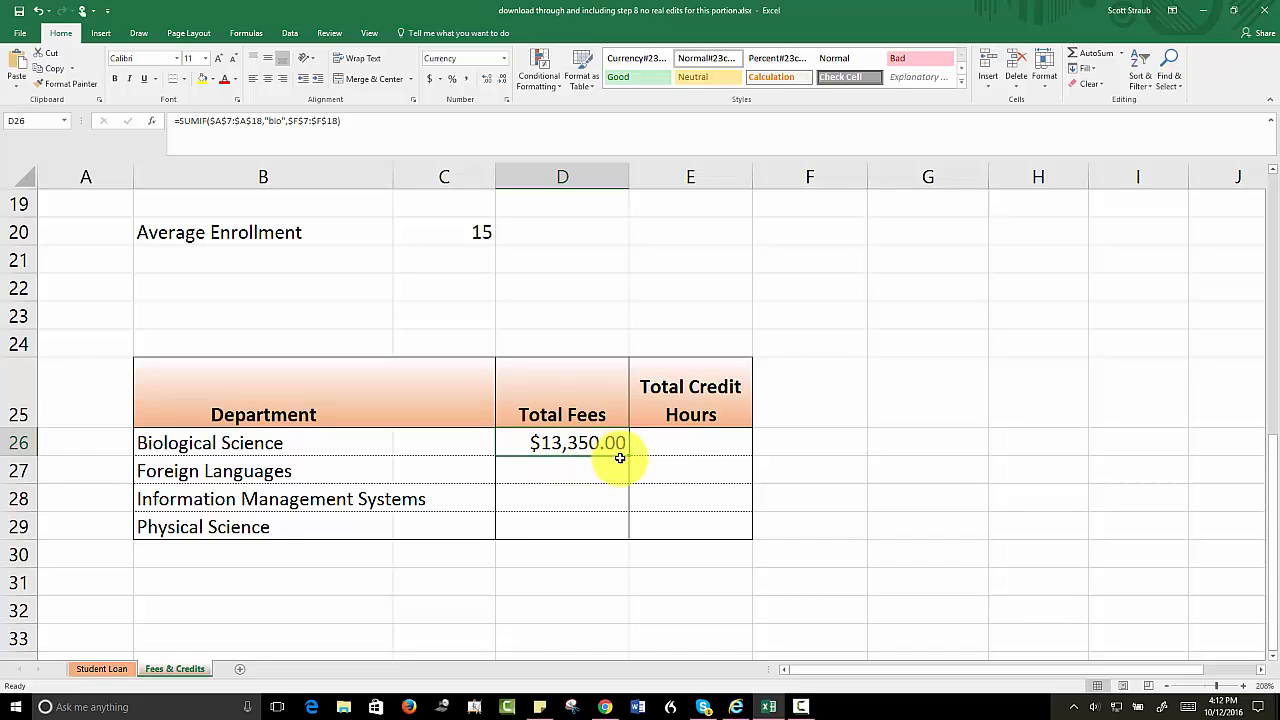
pyautogui.moveTo(630, 458); pyautogui.dragTo(630, 535)
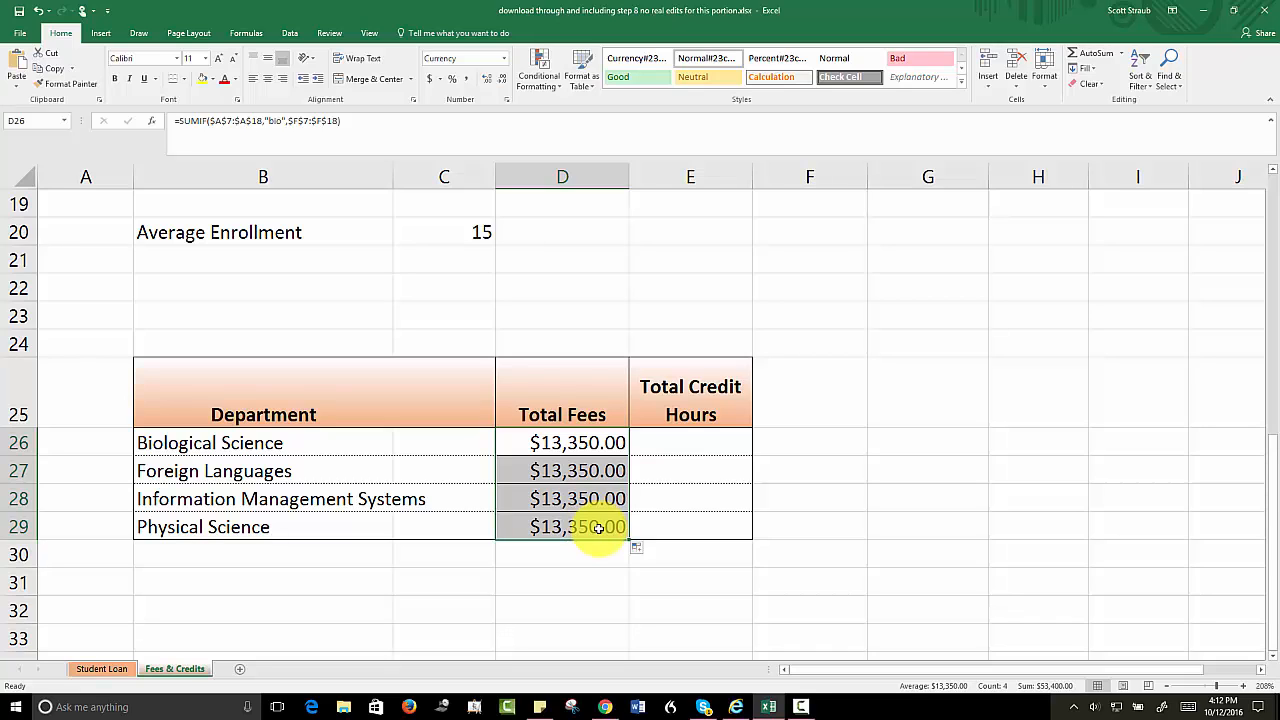
# - Change the SUMIF criteria in D27 to "frl" for Foreign Languages
pyautogui.doubleClick(557, 472)
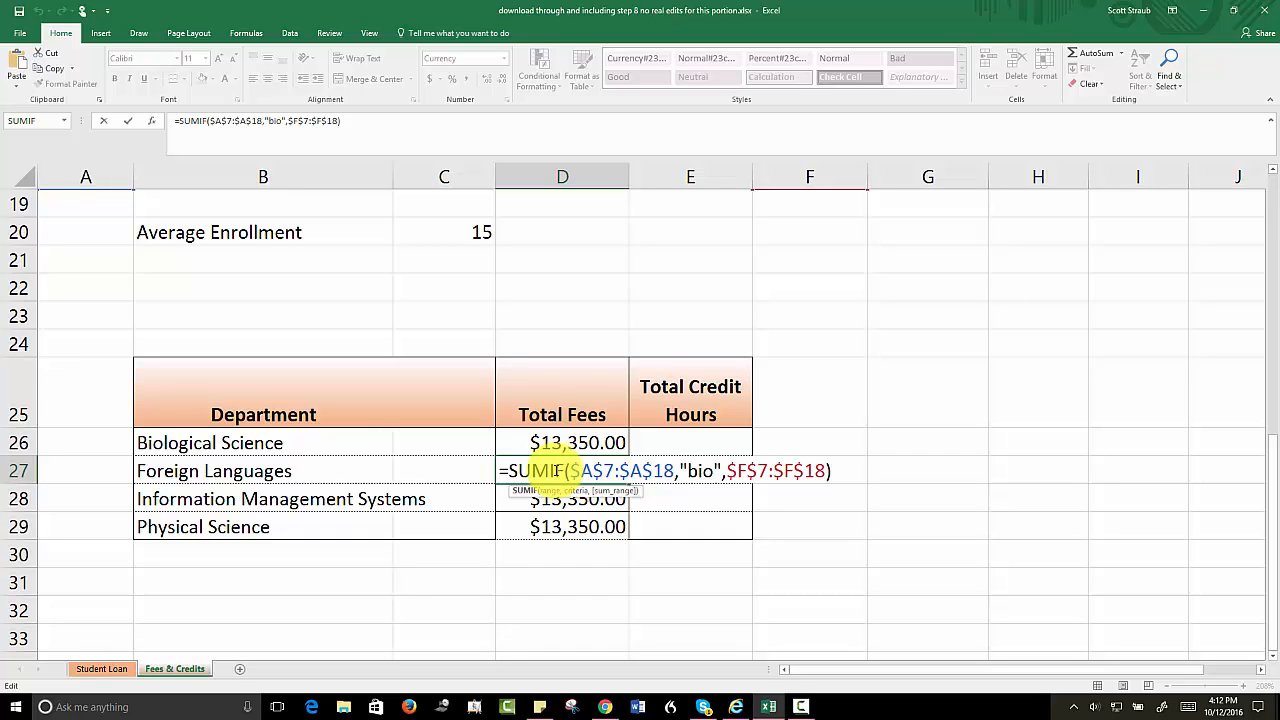
pyautogui.doubleClick(710, 471)
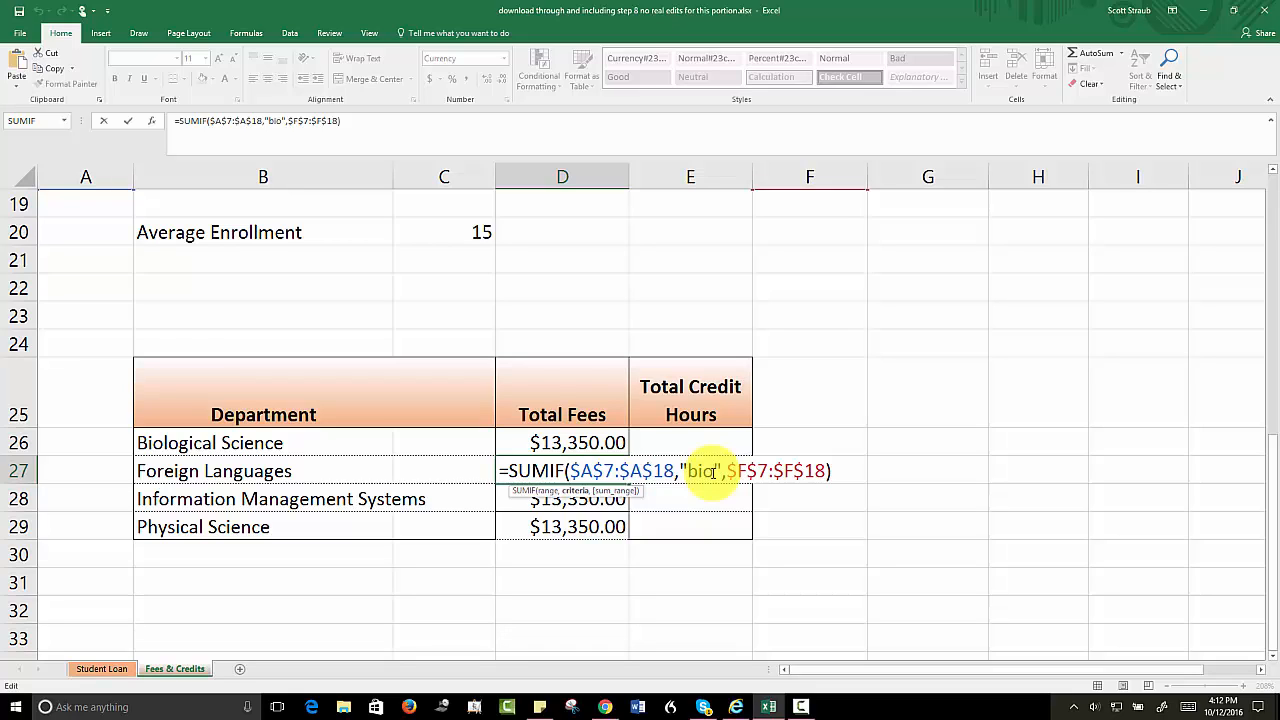
pyautogui.press('BackSpace')
pyautogui.press('BackSpace')
pyautogui.press('BackSpace')
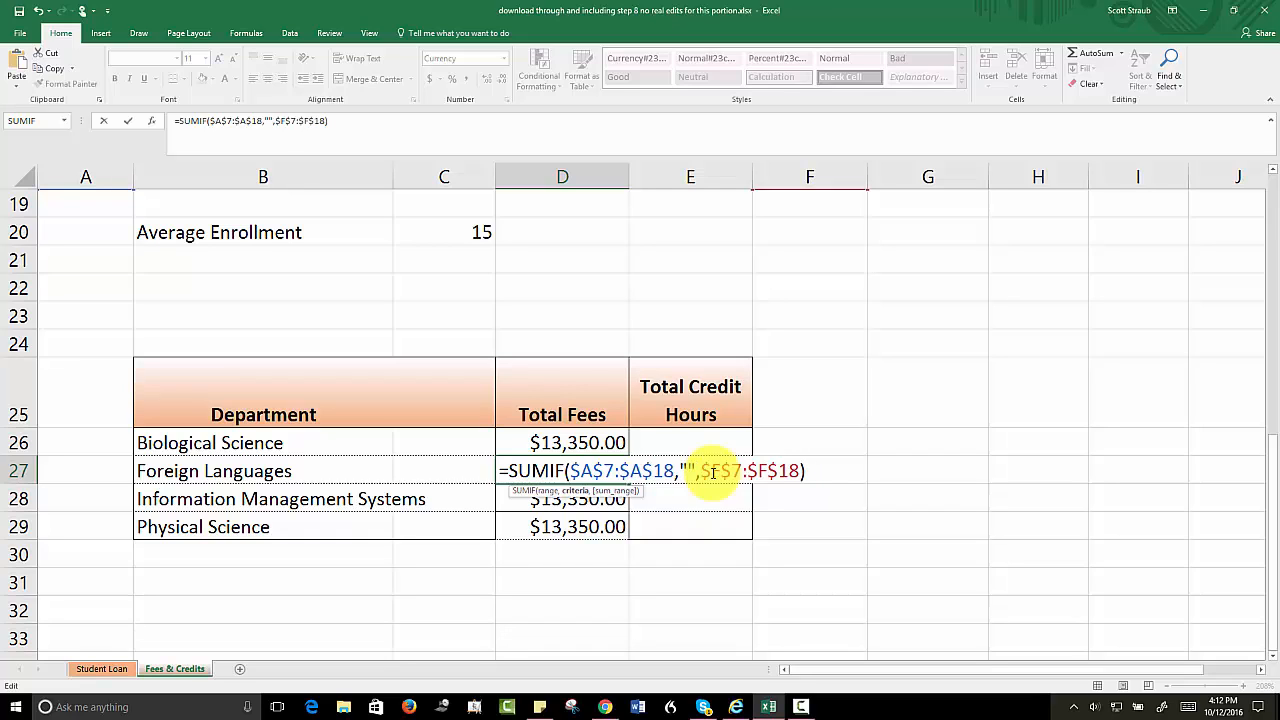
pyautogui.write('frl')
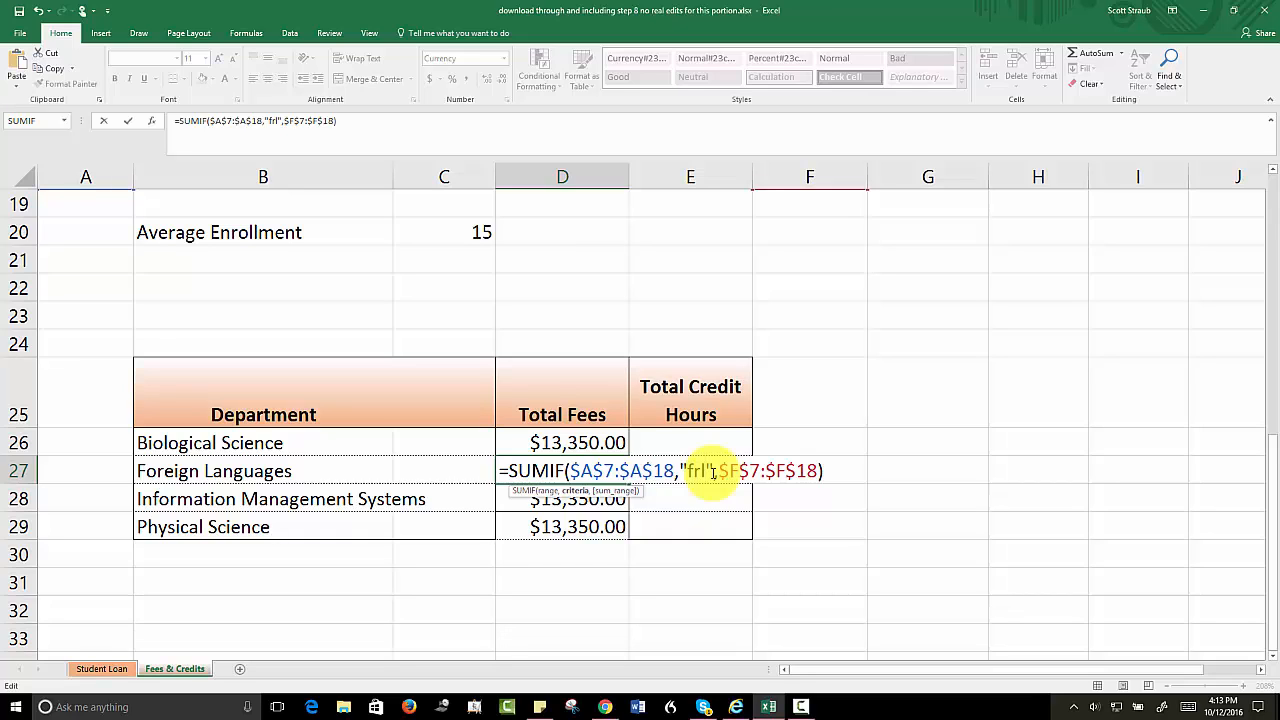
pyautogui.press('Return')
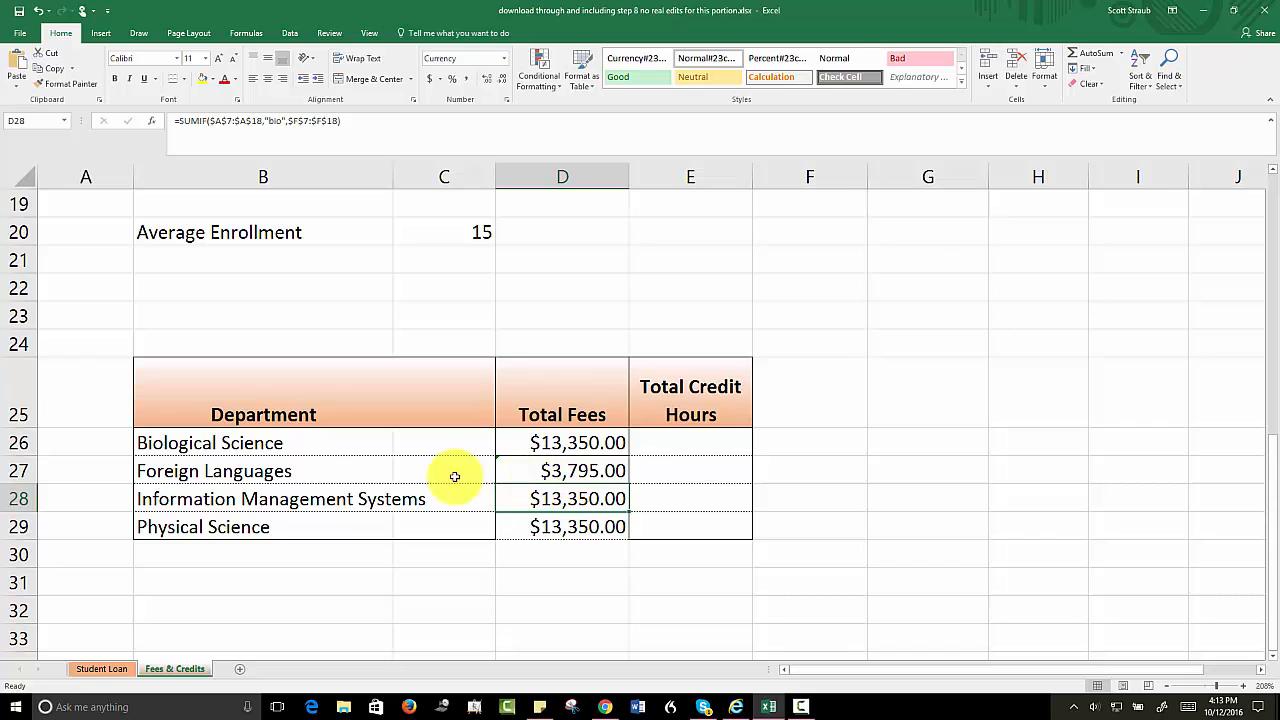
# - Review the department codes in the Dept column of the course table for the remaining departments' SUMIF criteria
pyautogui.scroll(4, 414, 477)
pyautogui.scroll(1, 411, 476)
pyautogui.scroll(-1, 414, 477)
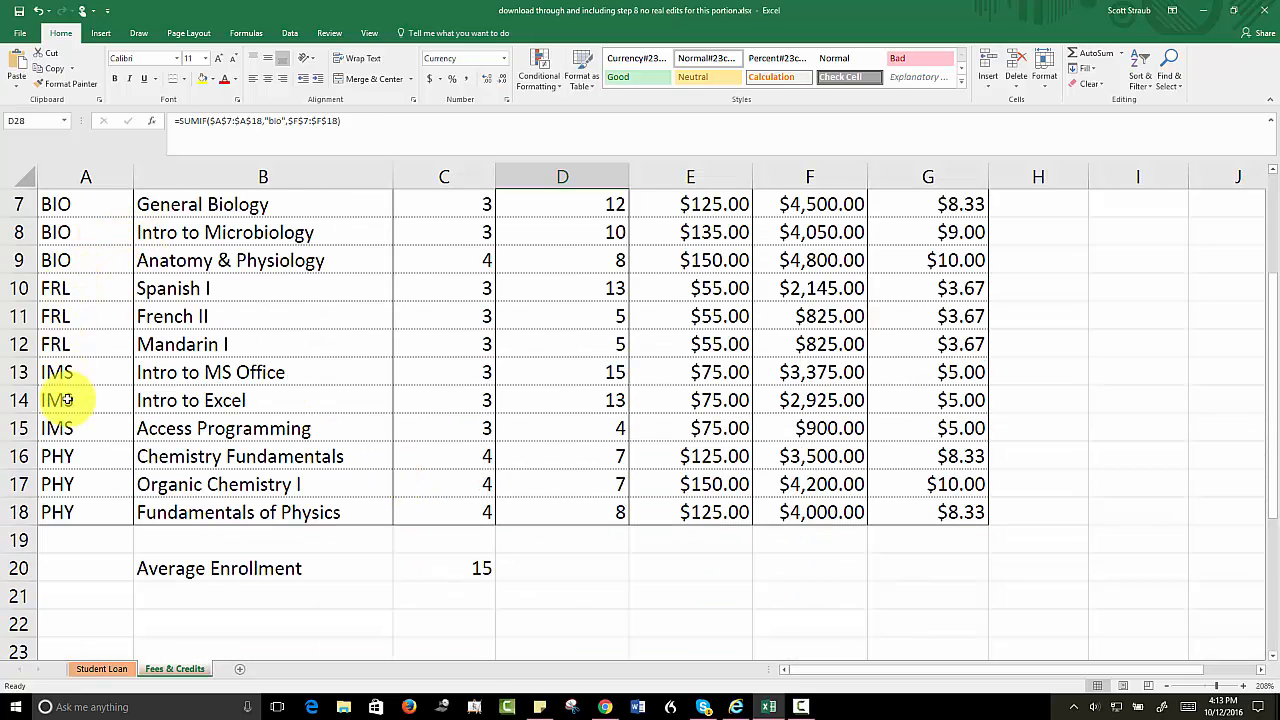
pyautogui.scroll(2, 64, 400)
pyautogui.scroll(-2, 66, 405)
pyautogui.scroll(-1, 66, 405)
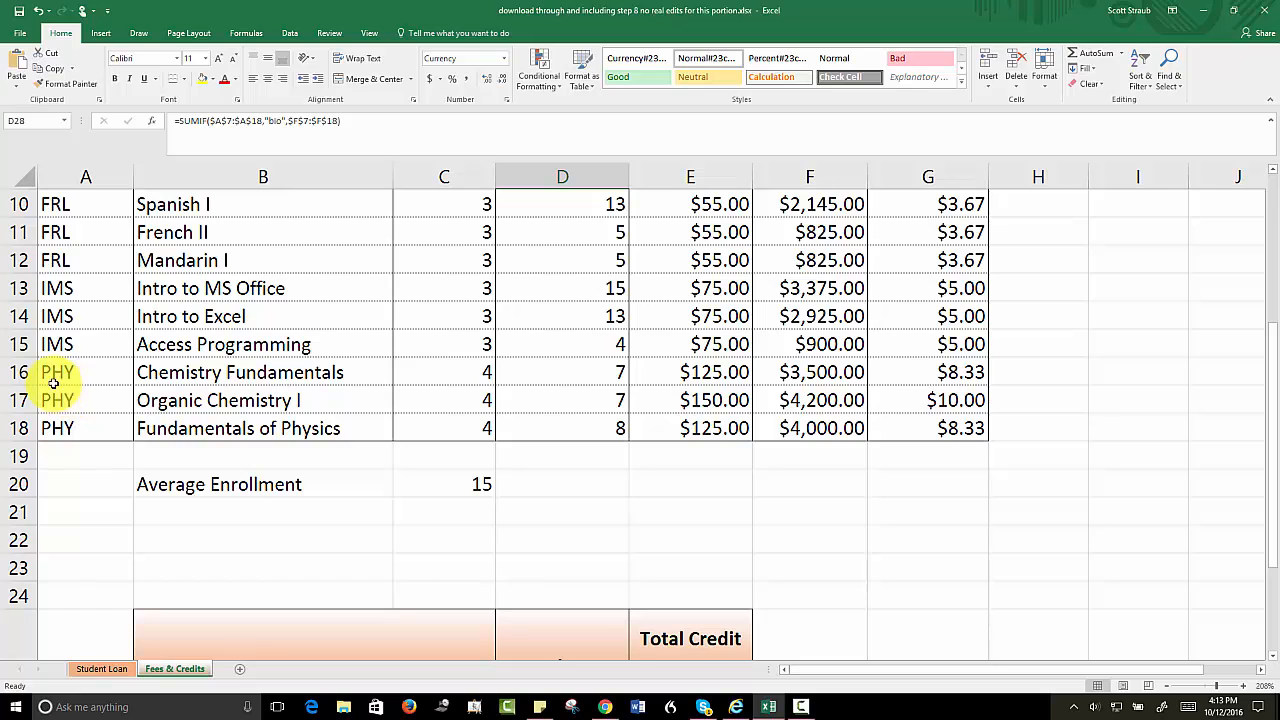
pyautogui.scroll(1, 100, 316)
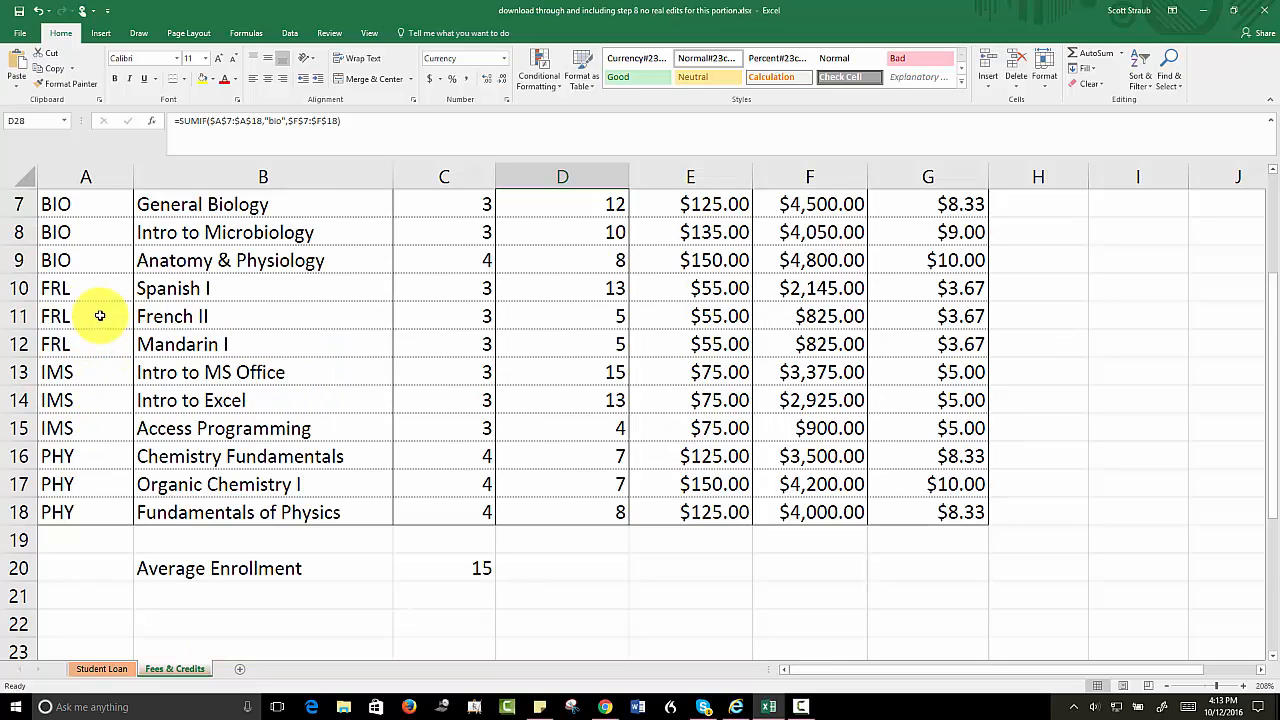
pyautogui.scroll(-6, 100, 316)
pyautogui.scroll(1, 100, 316)
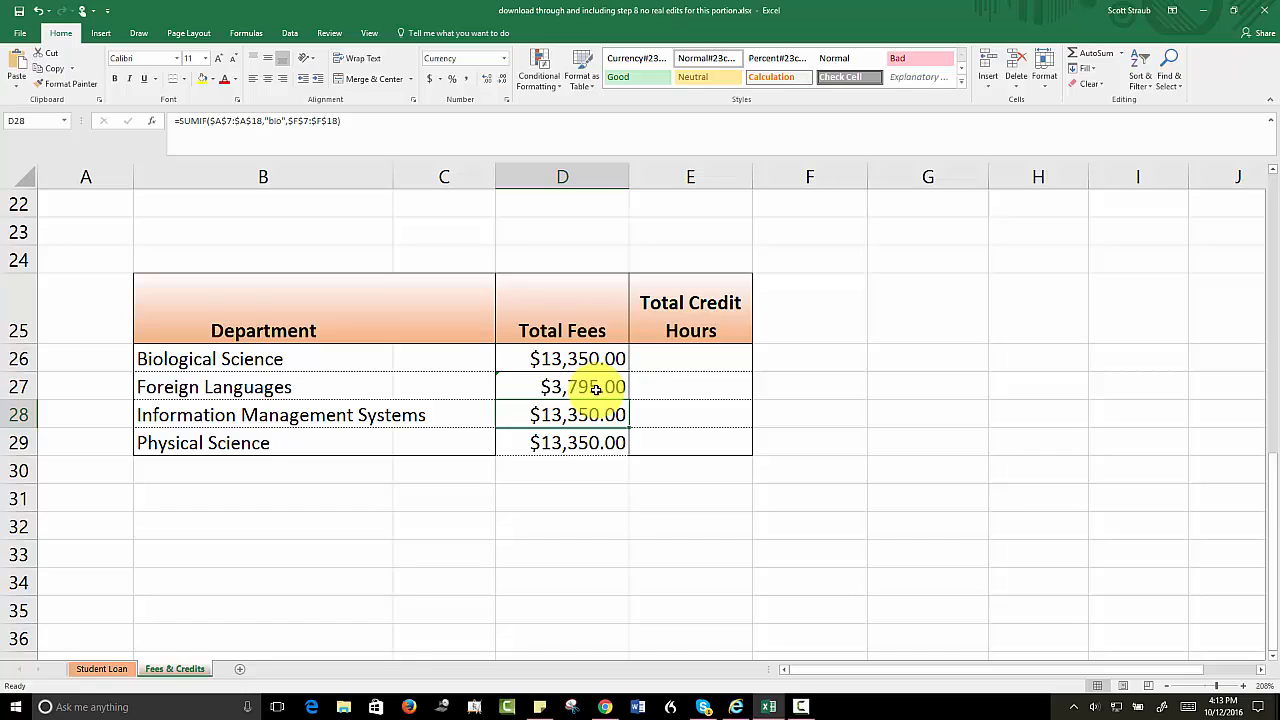
# - Ignore the inconsistent formula error flagged on Foreign Languages' Total Fees in D27
pyautogui.click(508, 389)
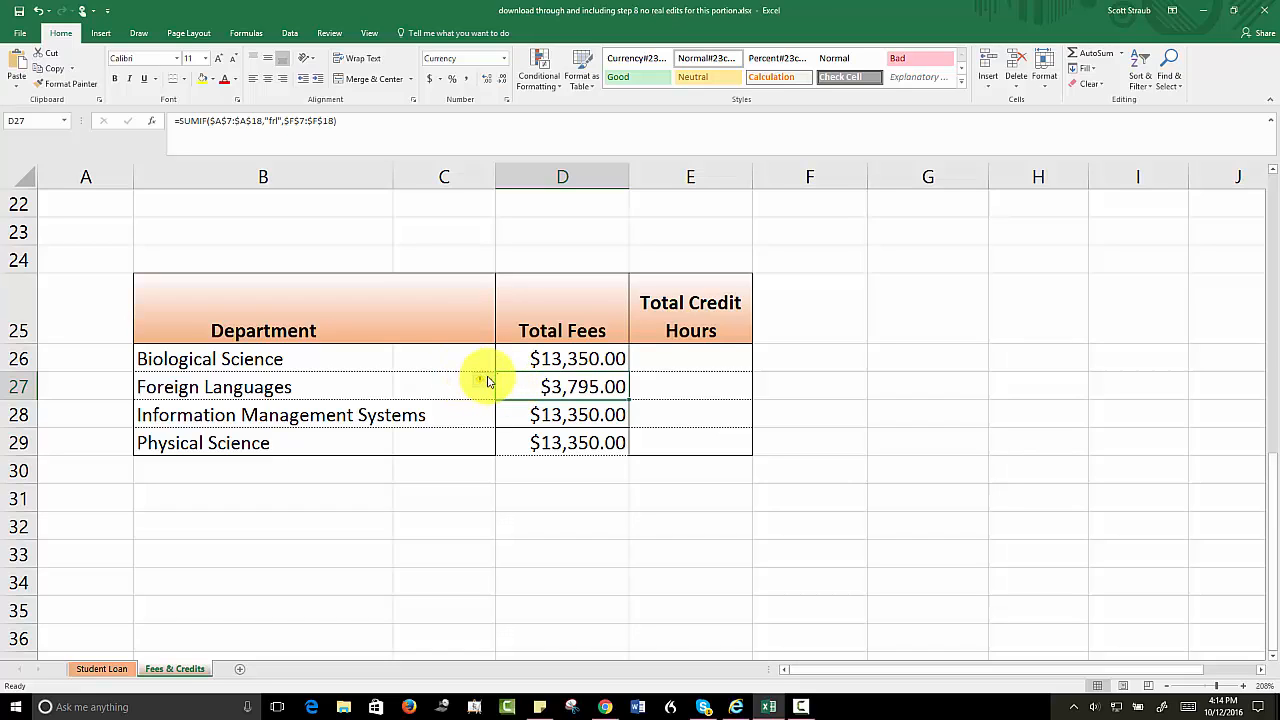
pyautogui.moveTo(481, 387)
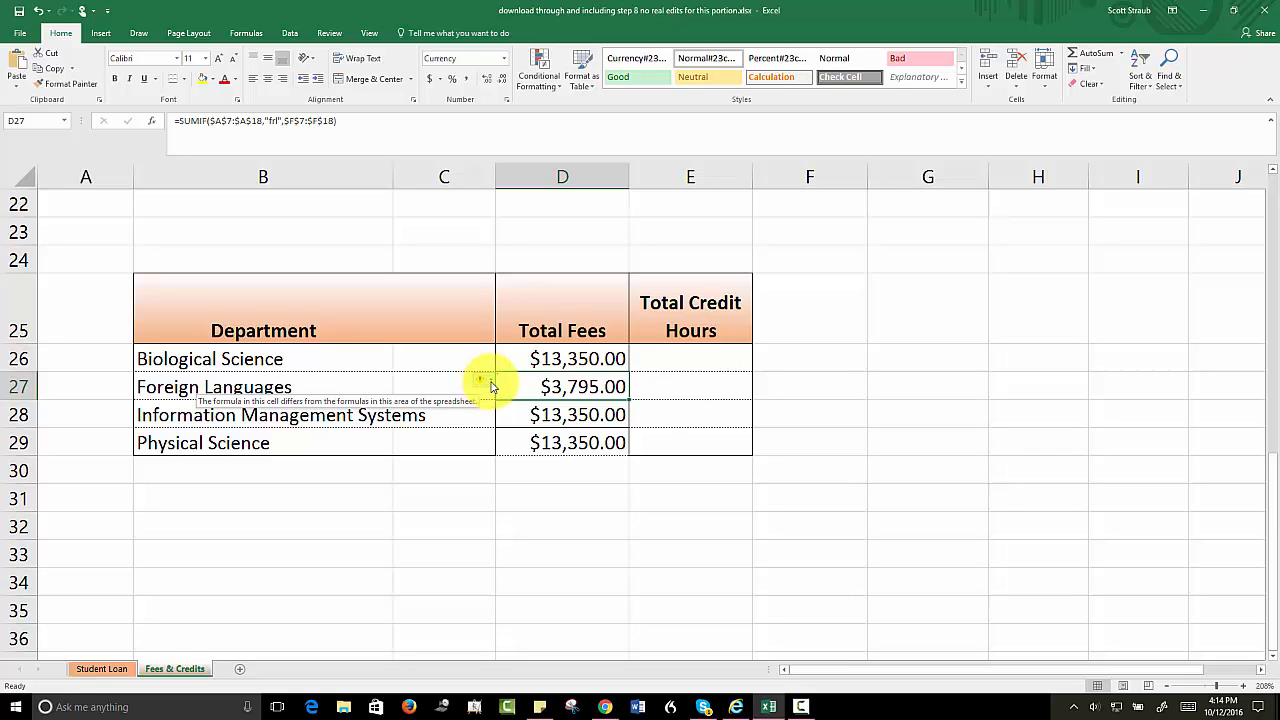
pyautogui.click(491, 387)
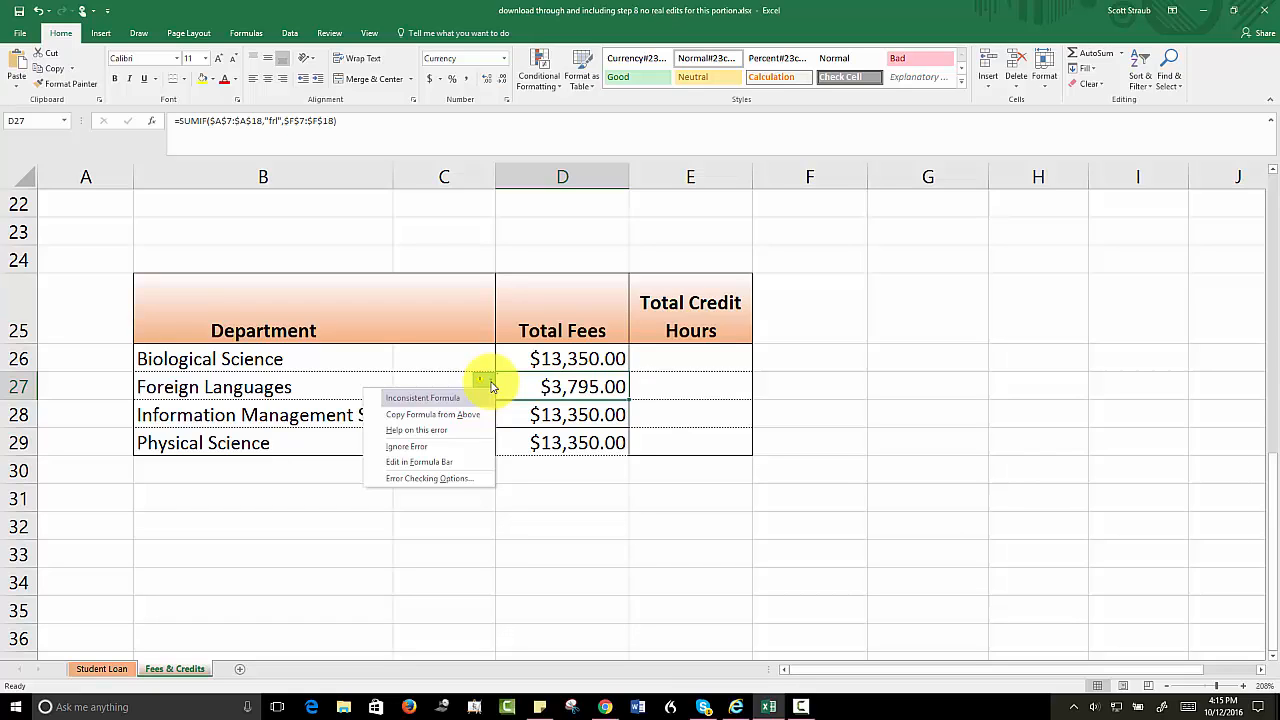
pyautogui.click(414, 452)
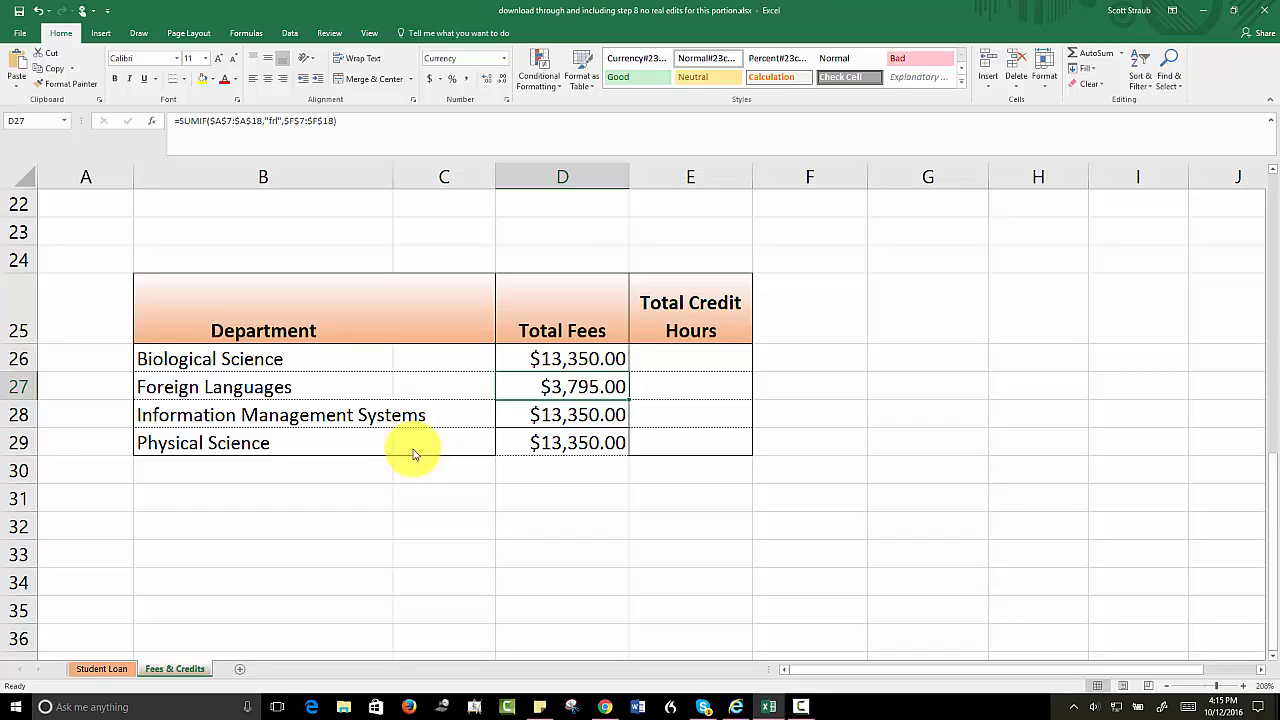
# - Change the SUMIF criteria in D28 to "ims" for Information Management Systems
pyautogui.doubleClick(543, 414)
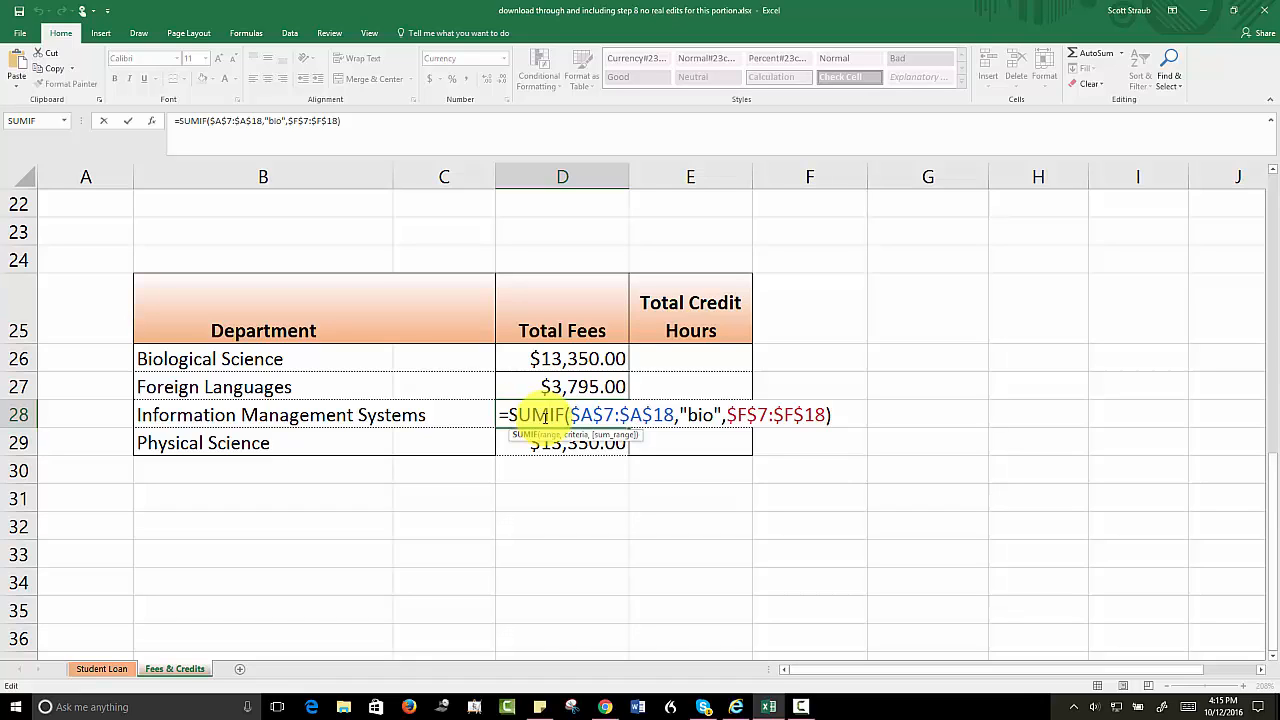
pyautogui.moveTo(687, 416); pyautogui.dragTo(714, 417)
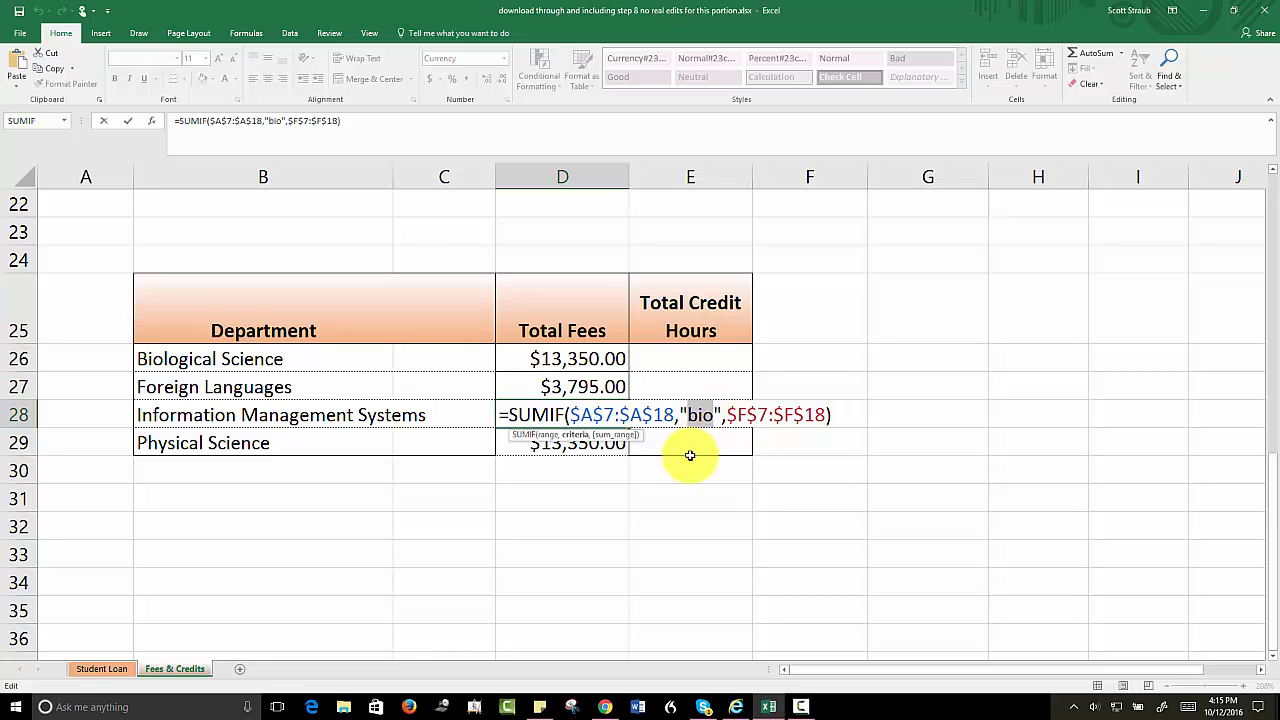
pyautogui.write('ims')
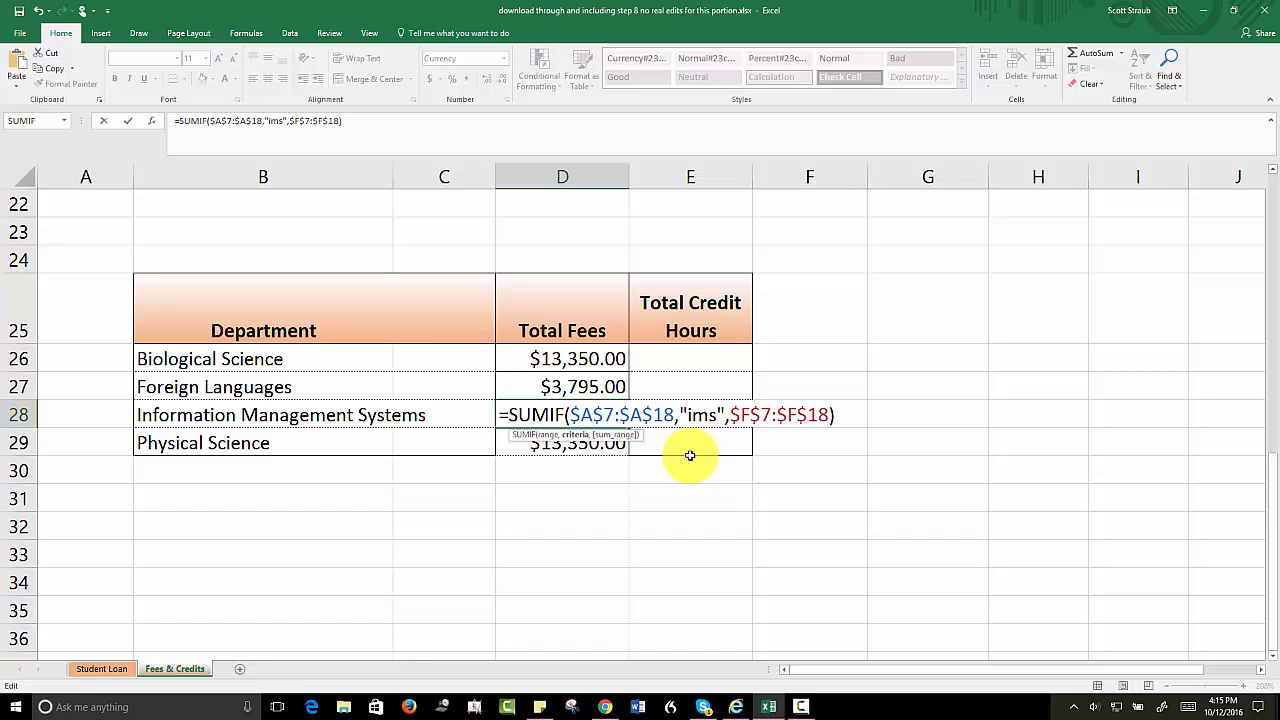
pyautogui.press('Return')
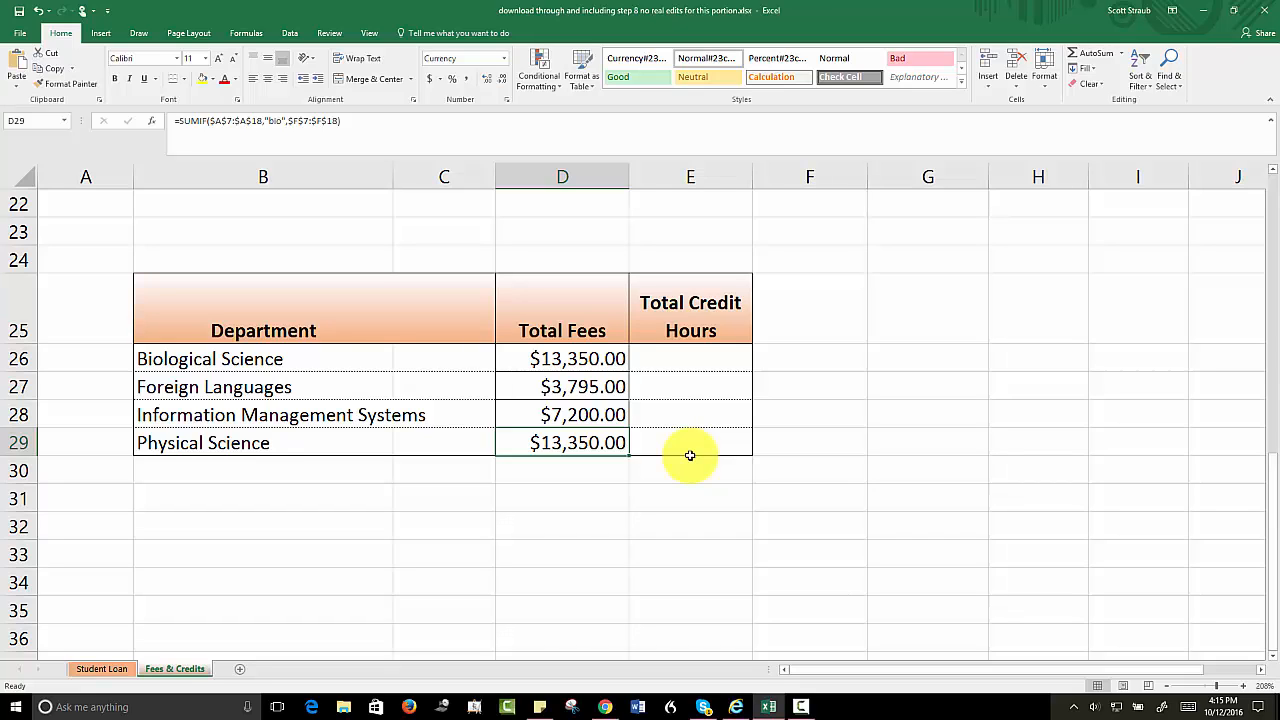
# - Change the SUMIF criteria in D29 to "phy" for Physical Science
pyautogui.doubleClick(565, 445)
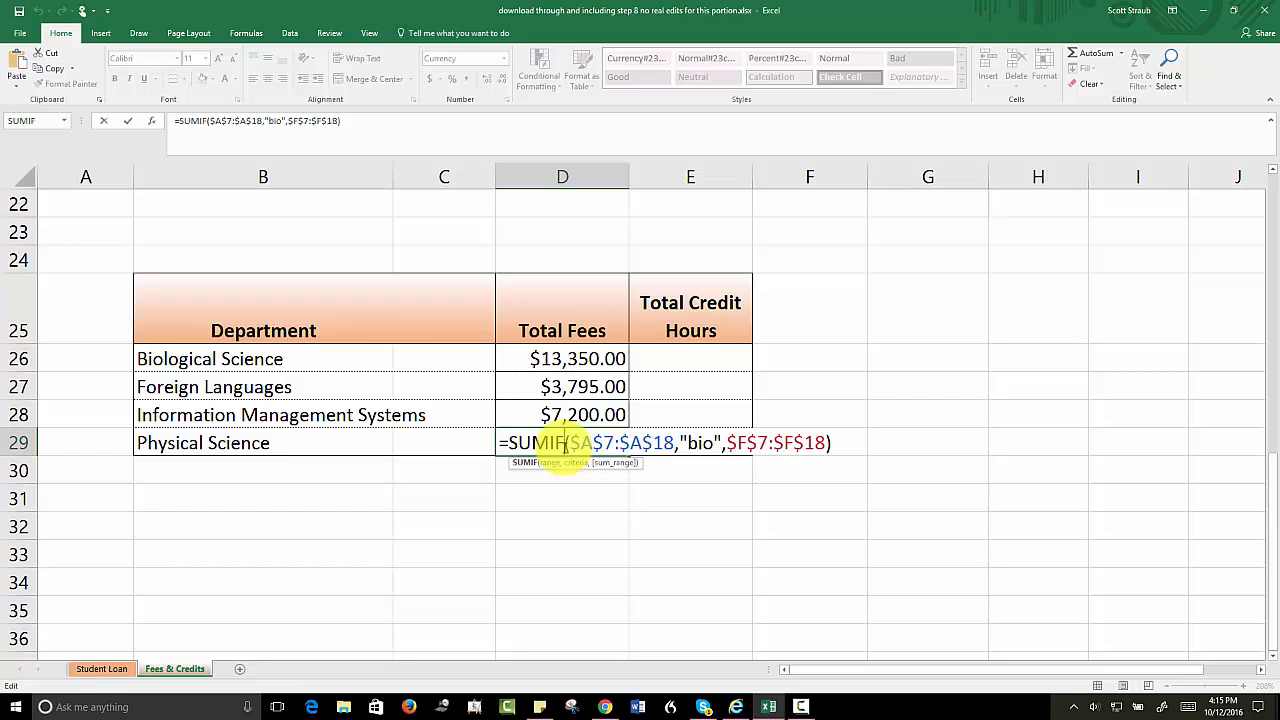
pyautogui.click(712, 443)
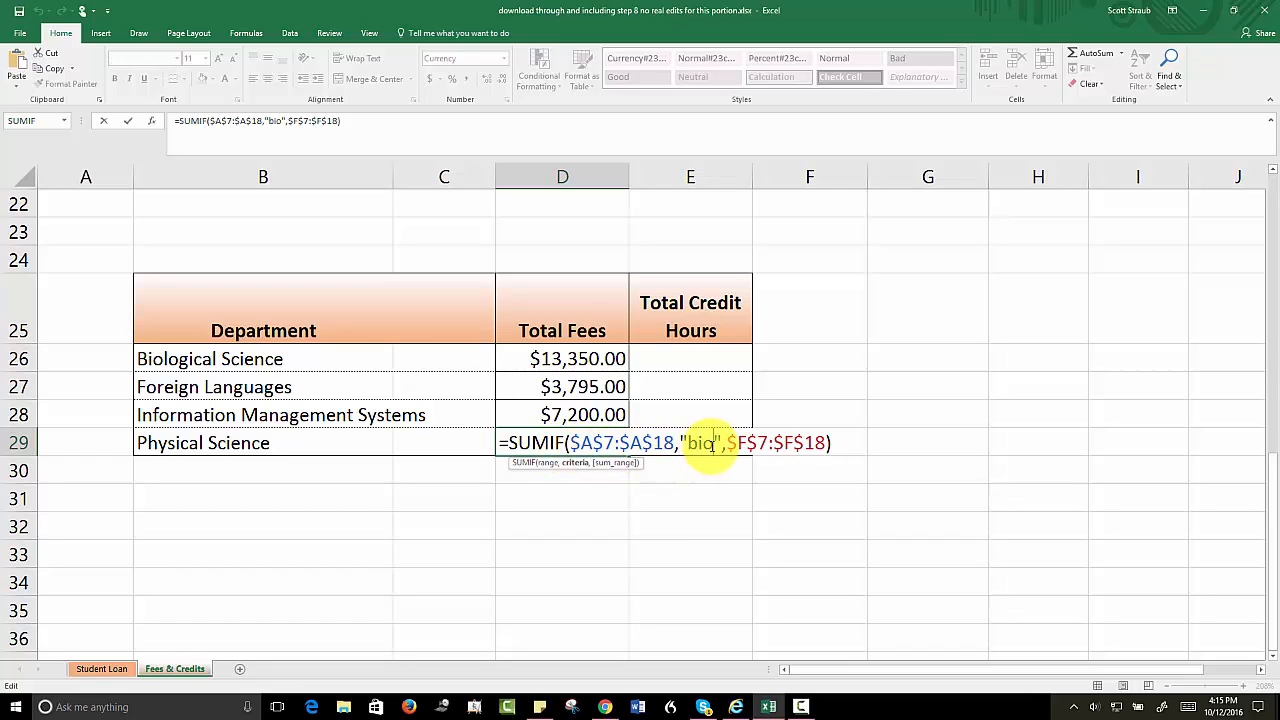
pyautogui.press('BackSpace')
pyautogui.press('BackSpace')
pyautogui.press('BackSpace')
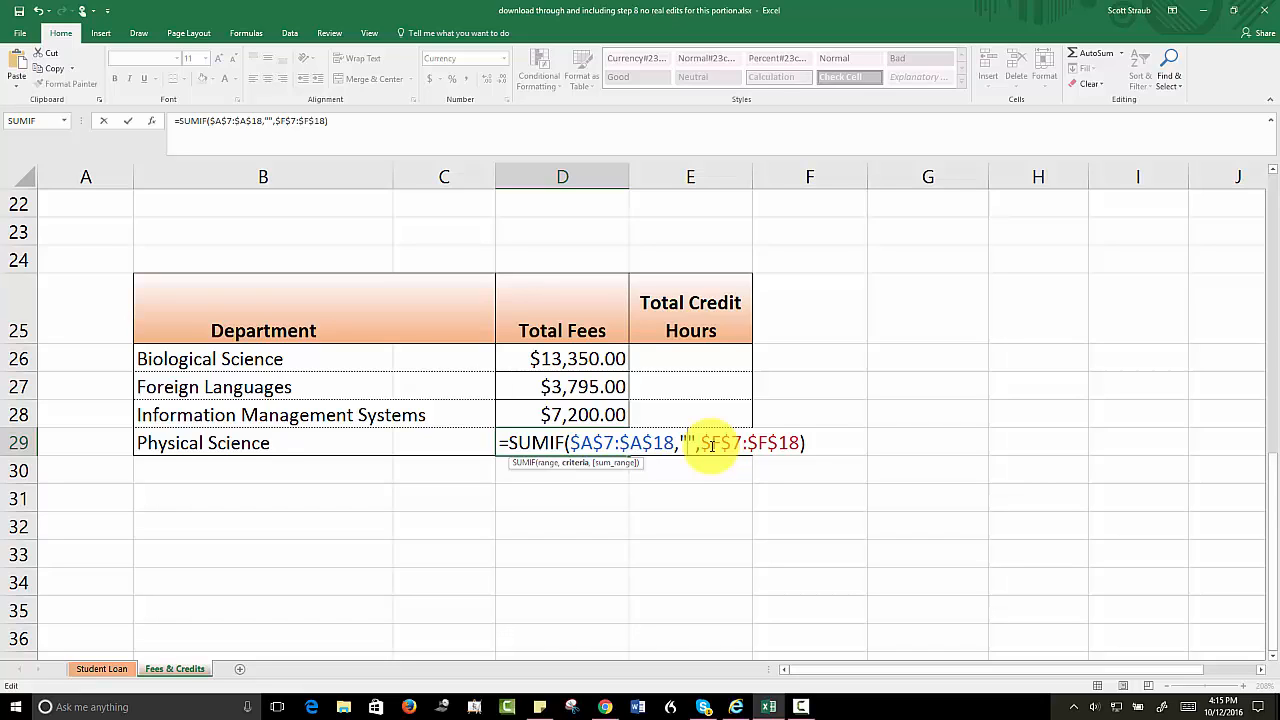
pyautogui.write('ph')
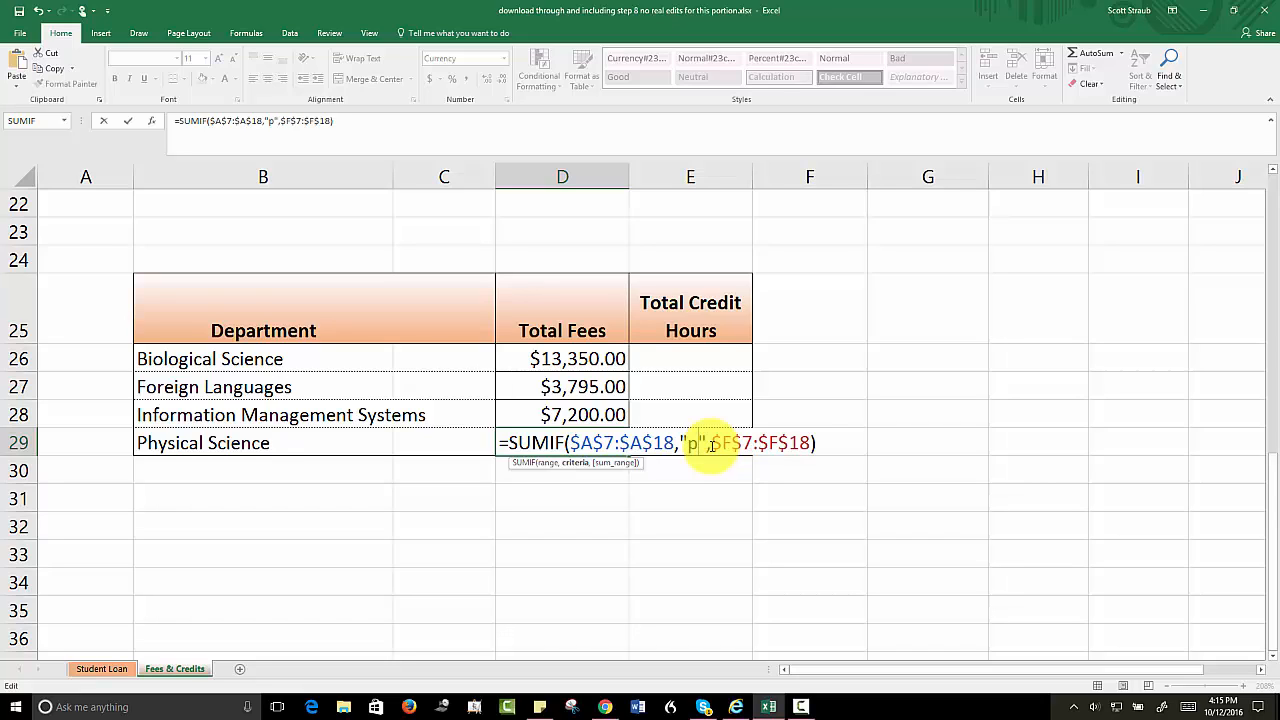
pyautogui.write('y')
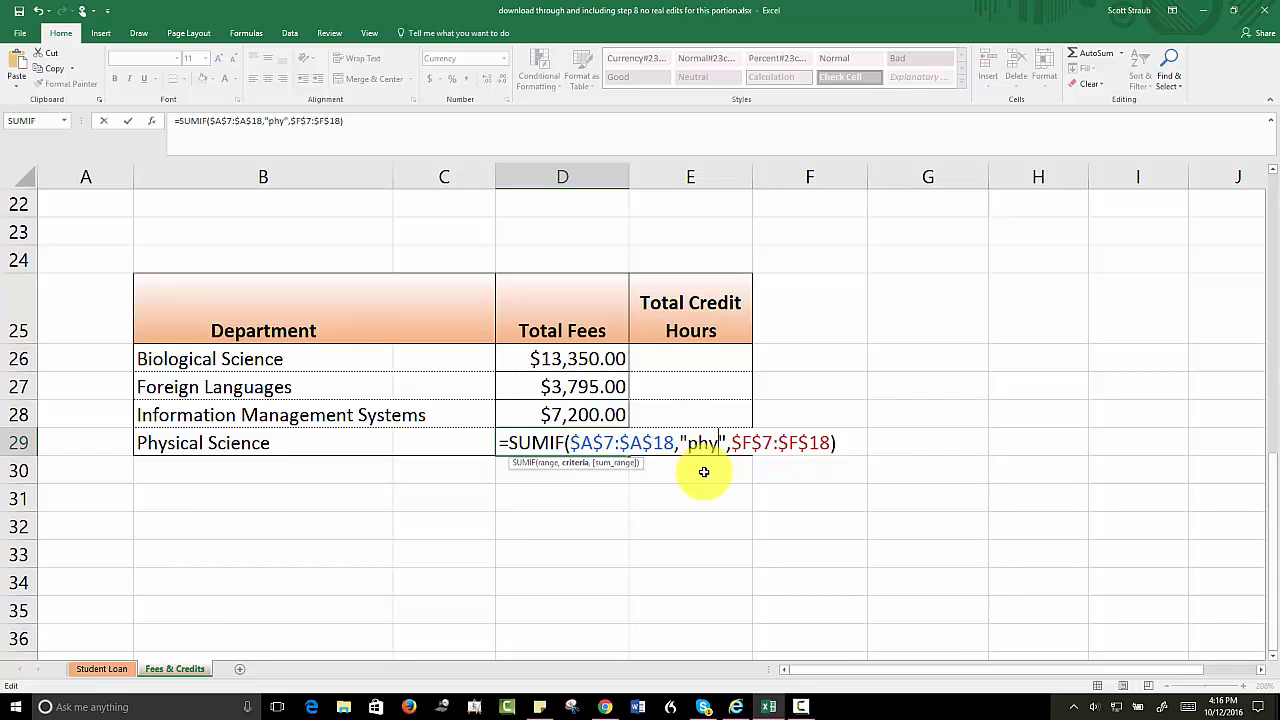
pyautogui.press('Return')
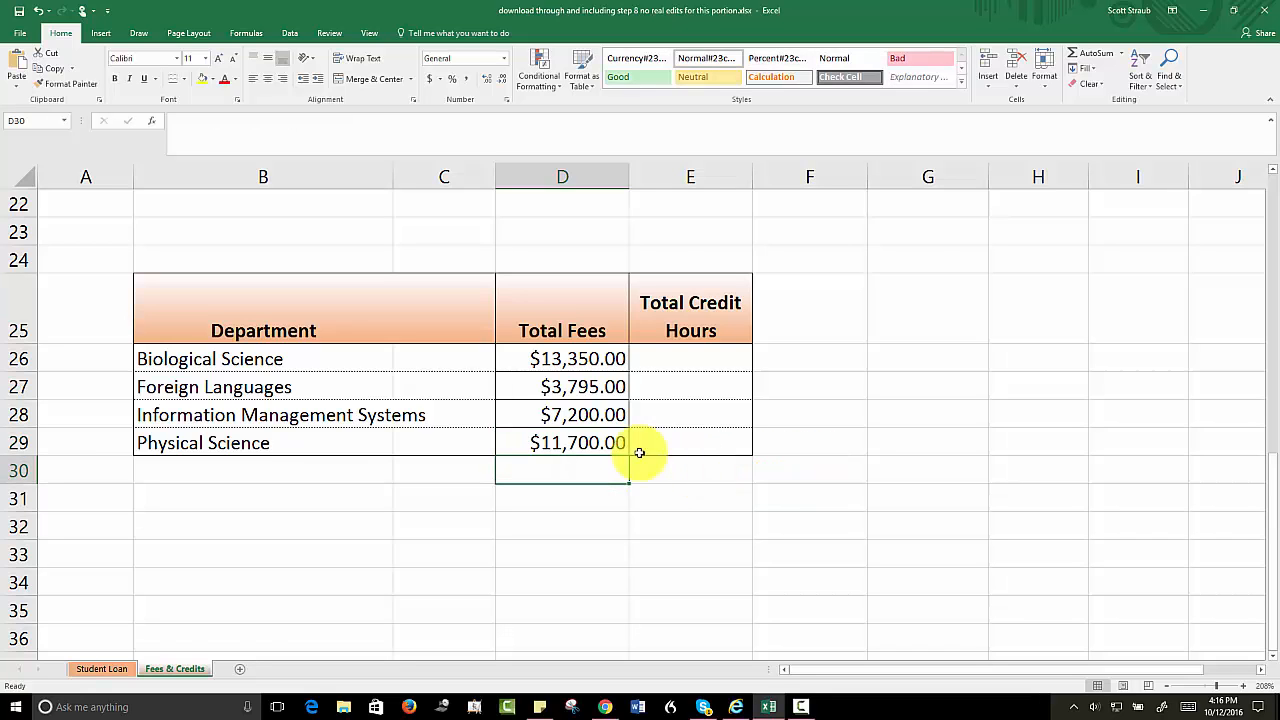
# - Apply the Currency number format to the Total Fees cells D27:D29
pyautogui.scroll(3, 352, 445)
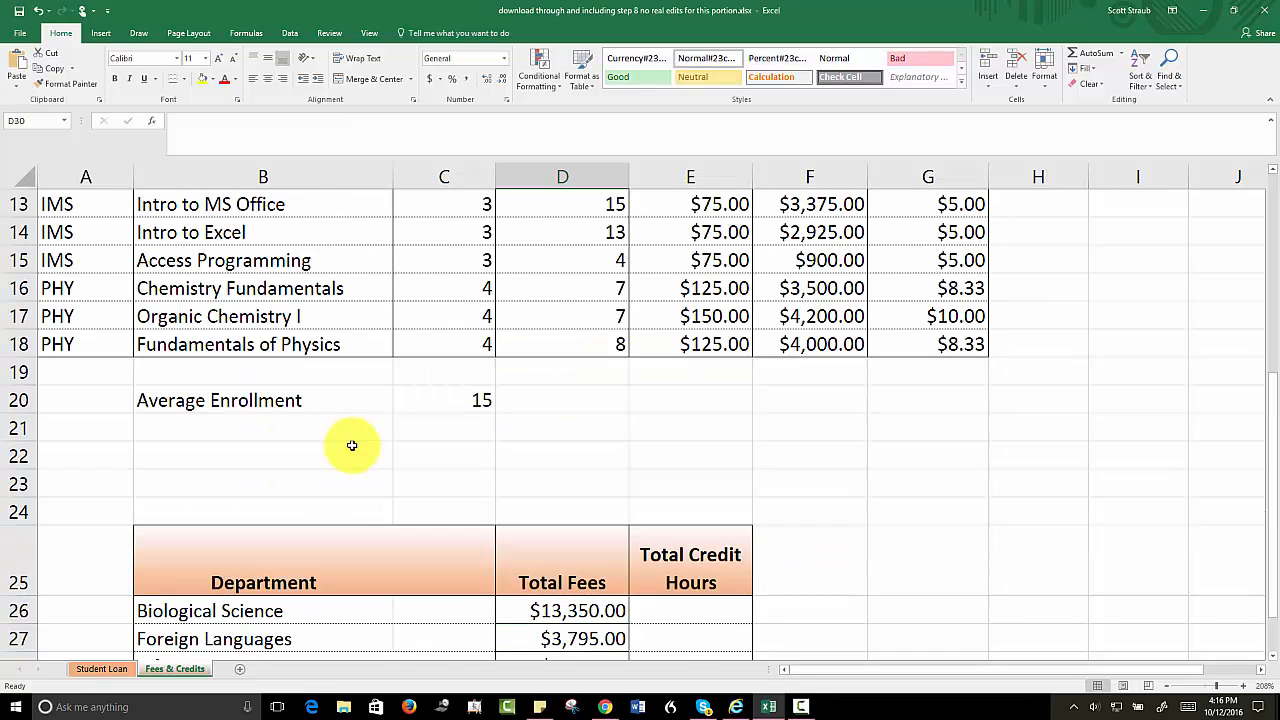
pyautogui.scroll(-3, 352, 445)
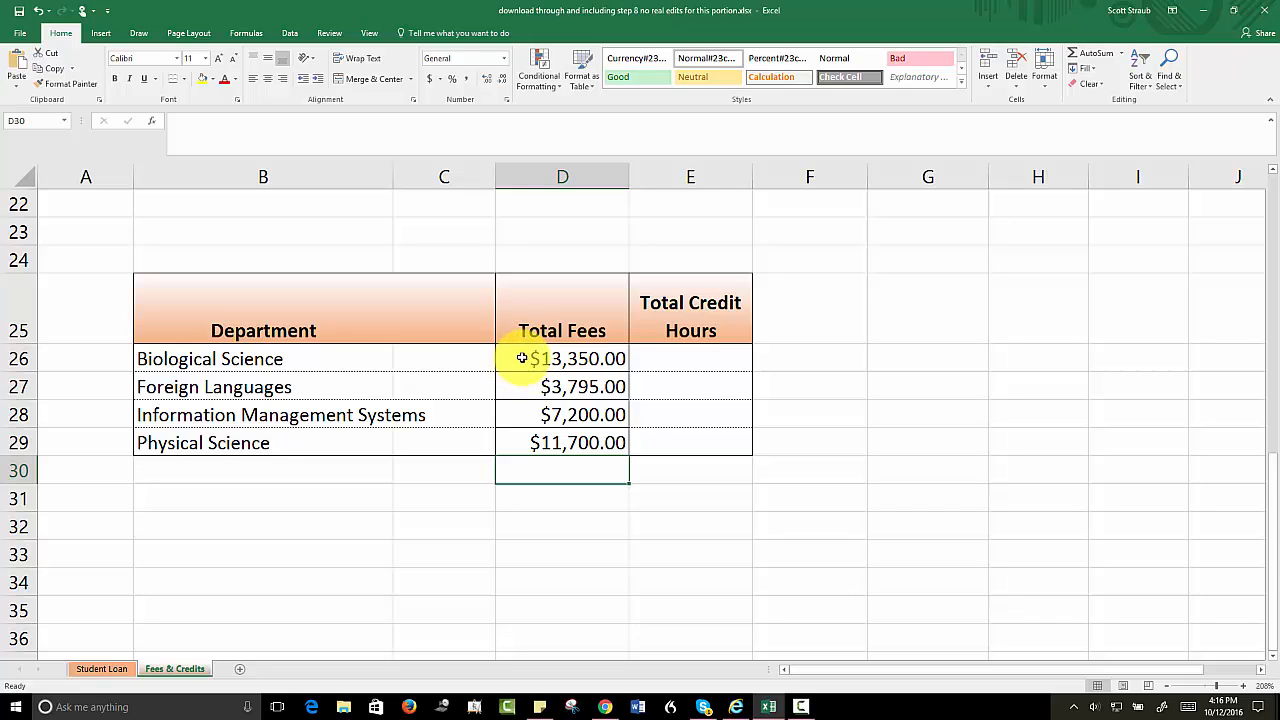
pyautogui.moveTo(523, 383); pyautogui.dragTo(535, 447)
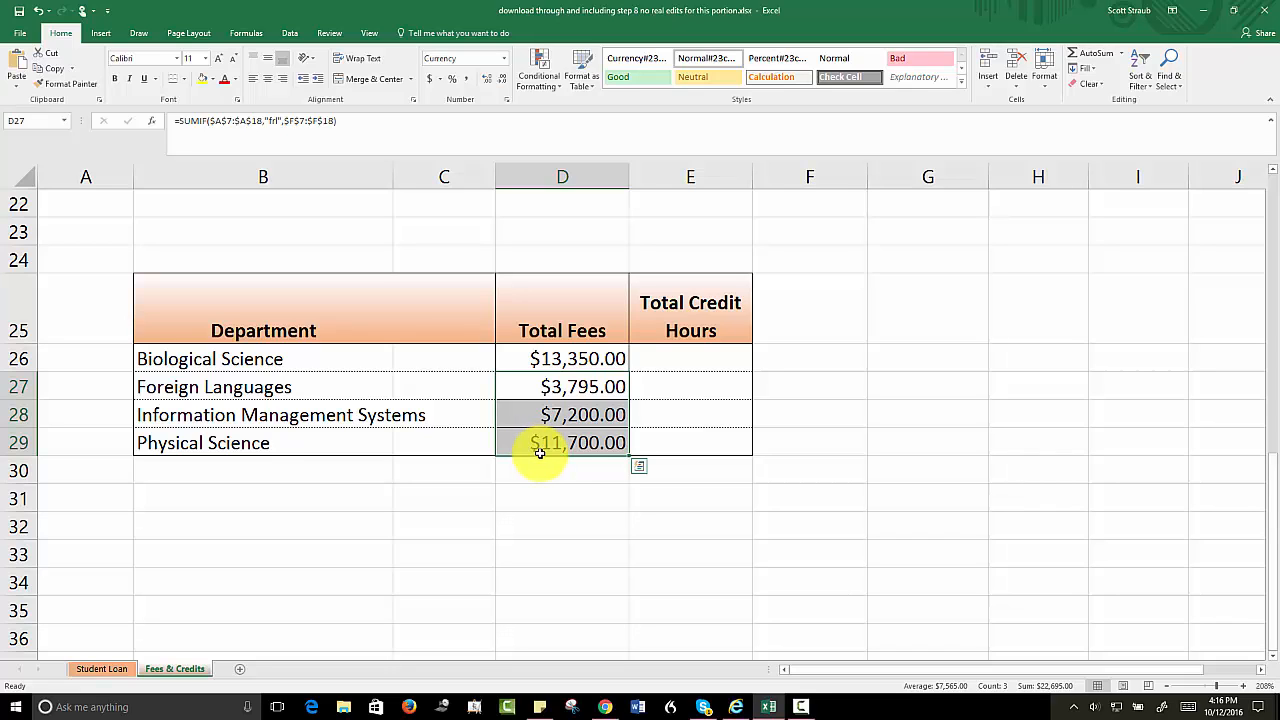
pyautogui.click(504, 60)
pyautogui.click(466, 138)
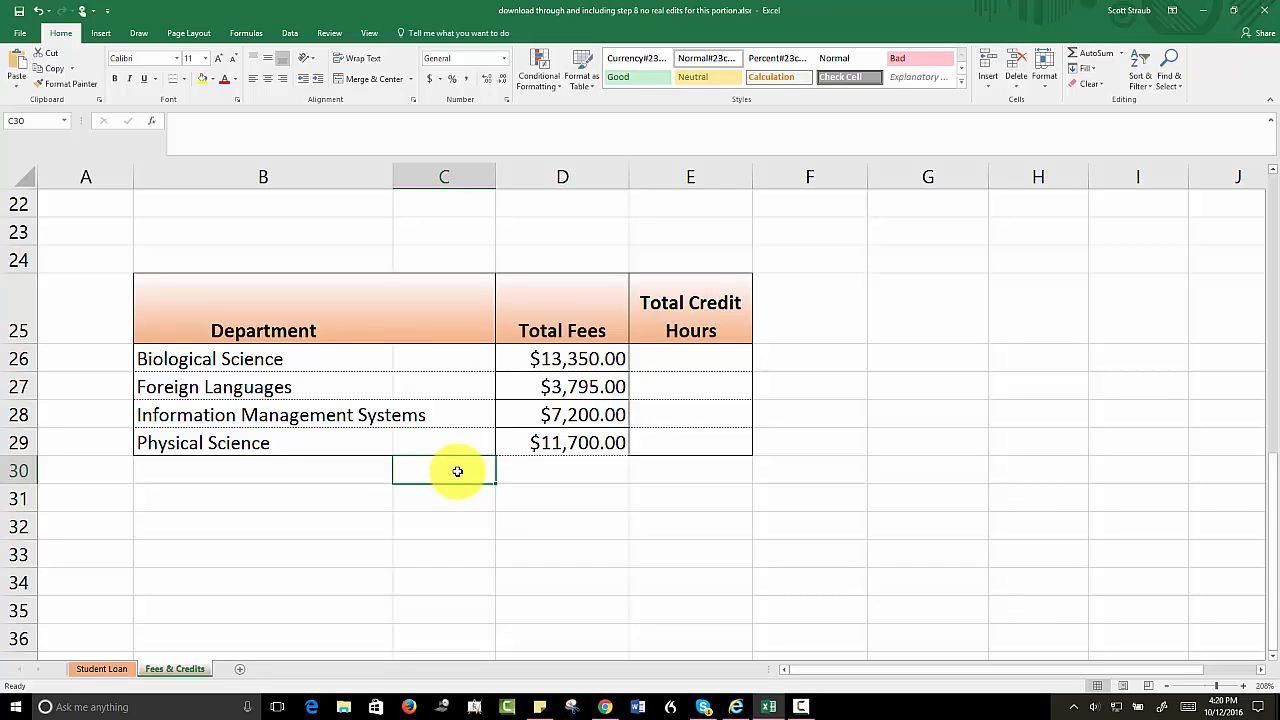
# - Insert a SUMPRODUCT function in E26 for Biological Science's Total Credit Hours, with C7:C9 as Array1 and D7:D9 as Array2
pyautogui.click(657, 362)
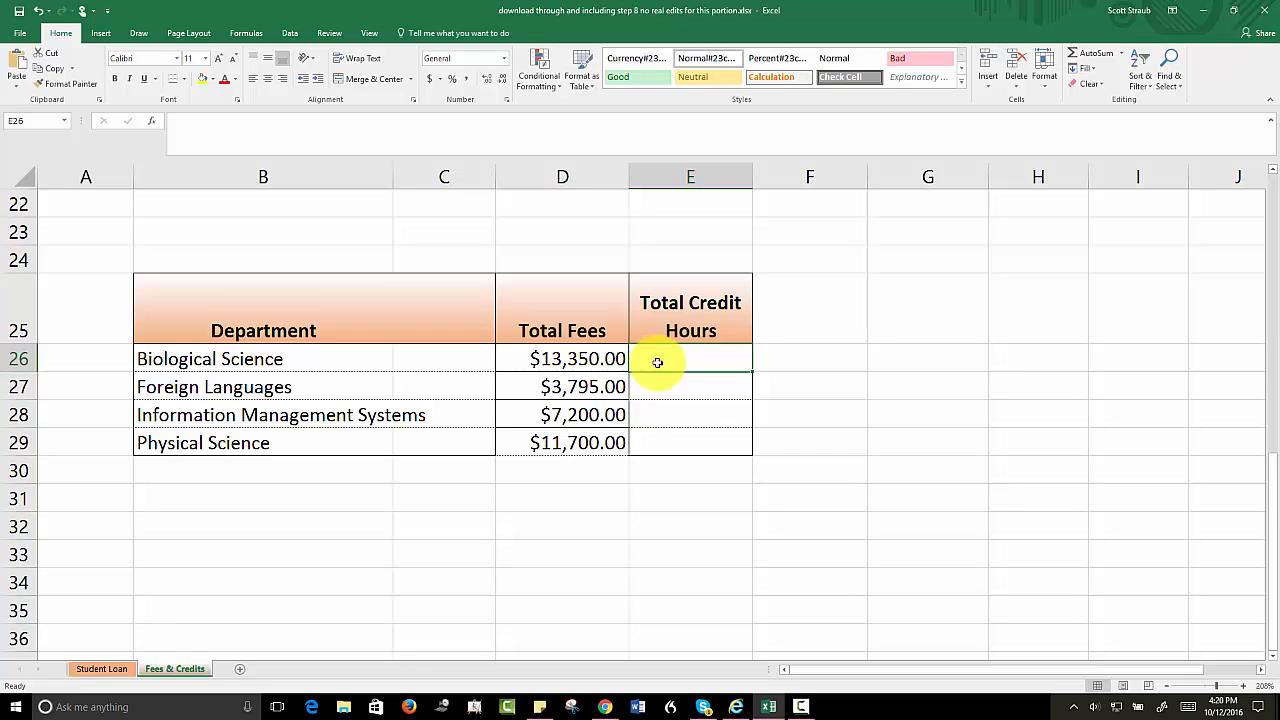
pyautogui.click(250, 34)
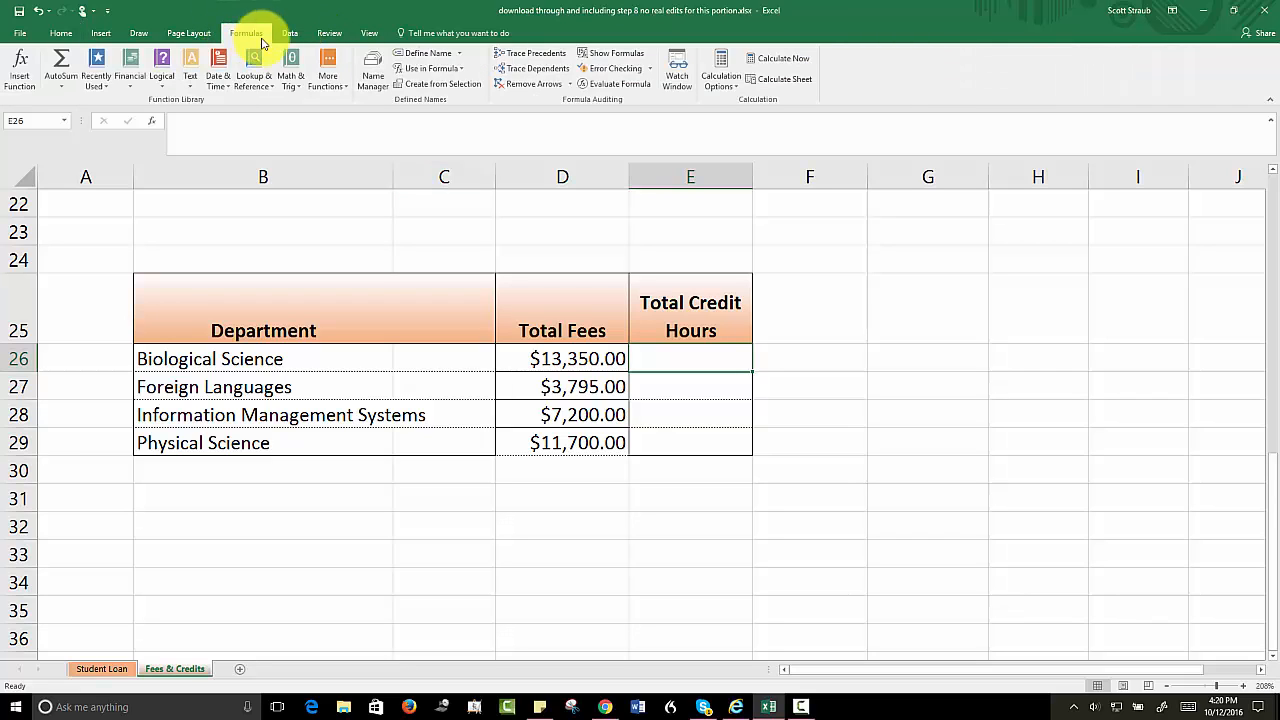
pyautogui.click(297, 86)
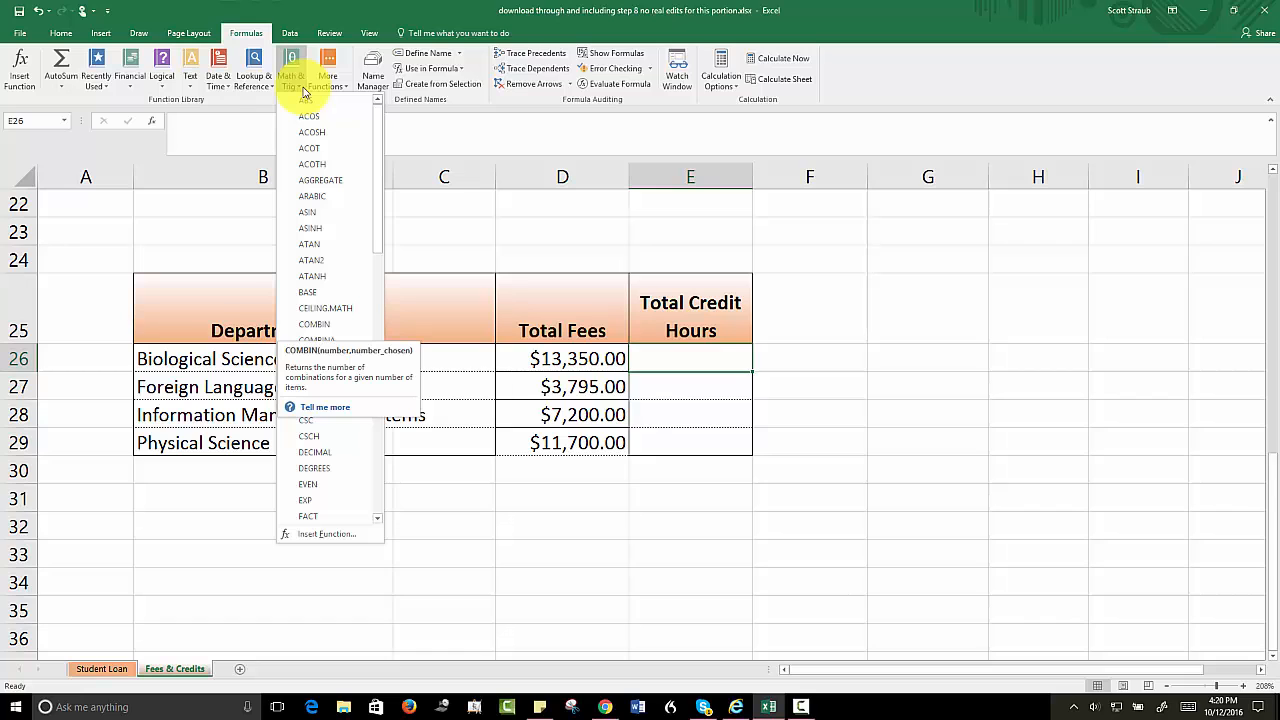
pyautogui.moveTo(378, 177); pyautogui.dragTo(373, 453)
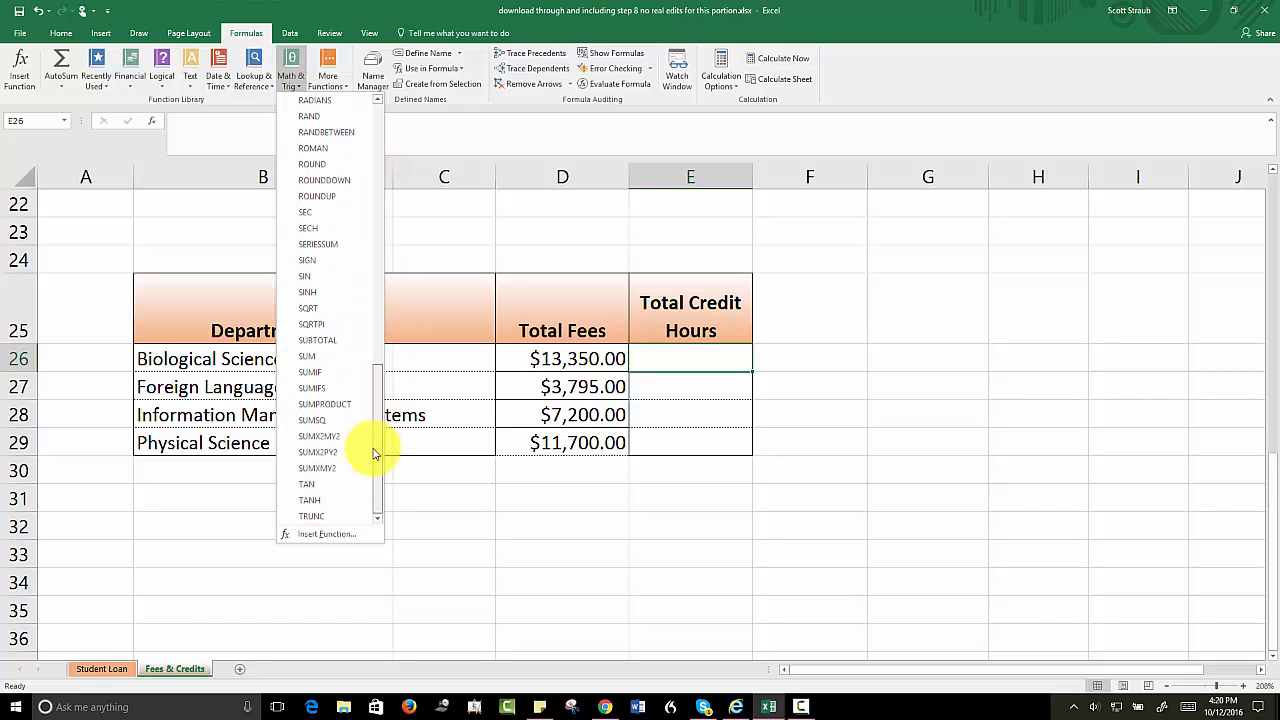
pyautogui.click(322, 405)
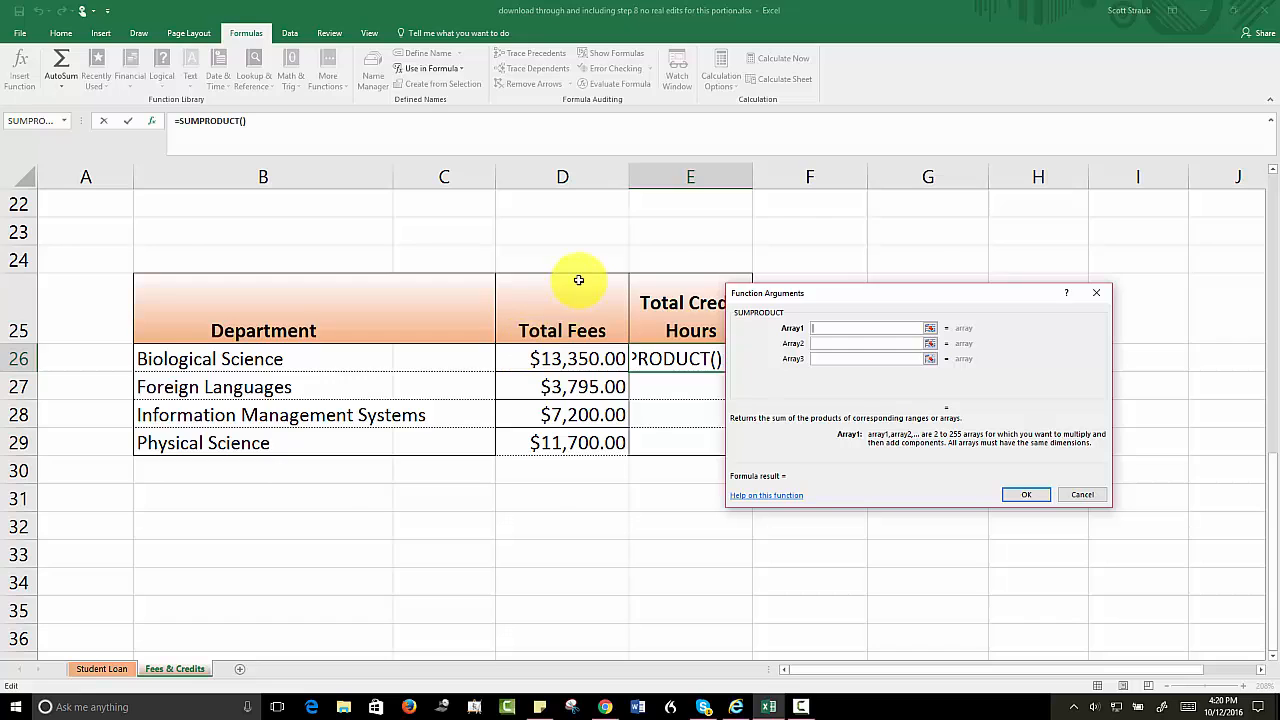
pyautogui.scroll(6, 578, 280)
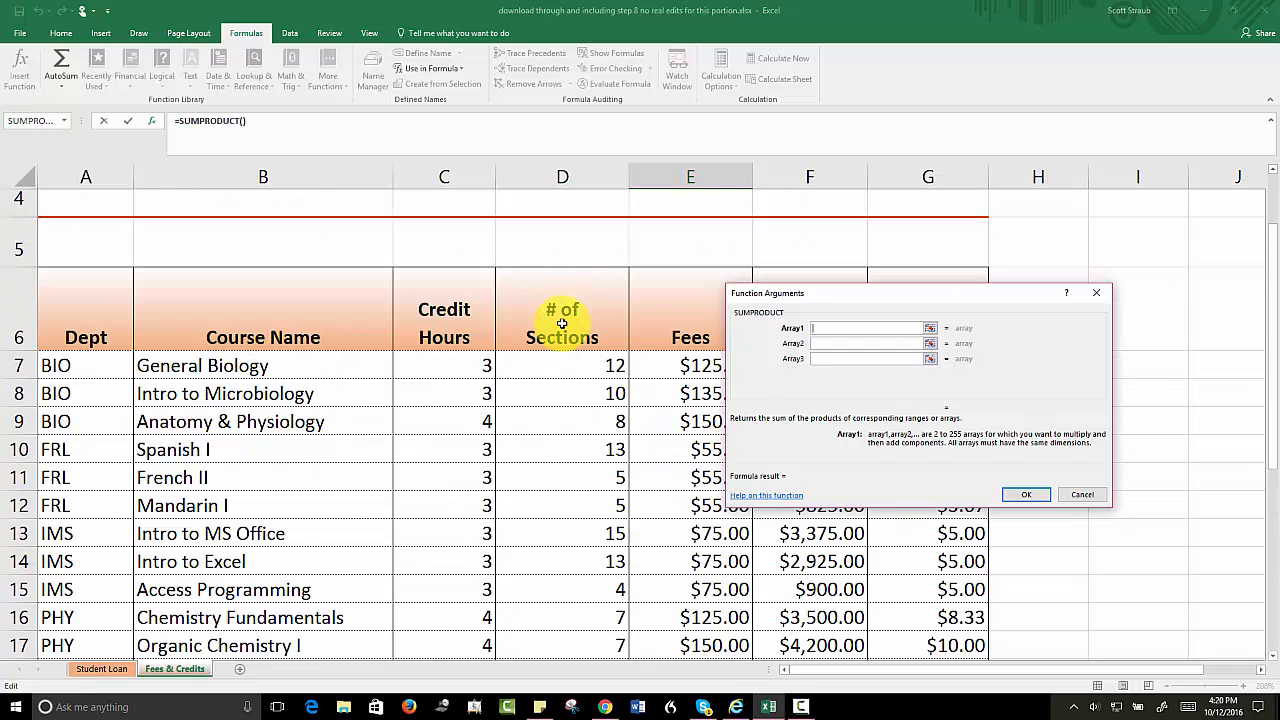
pyautogui.click(423, 370)
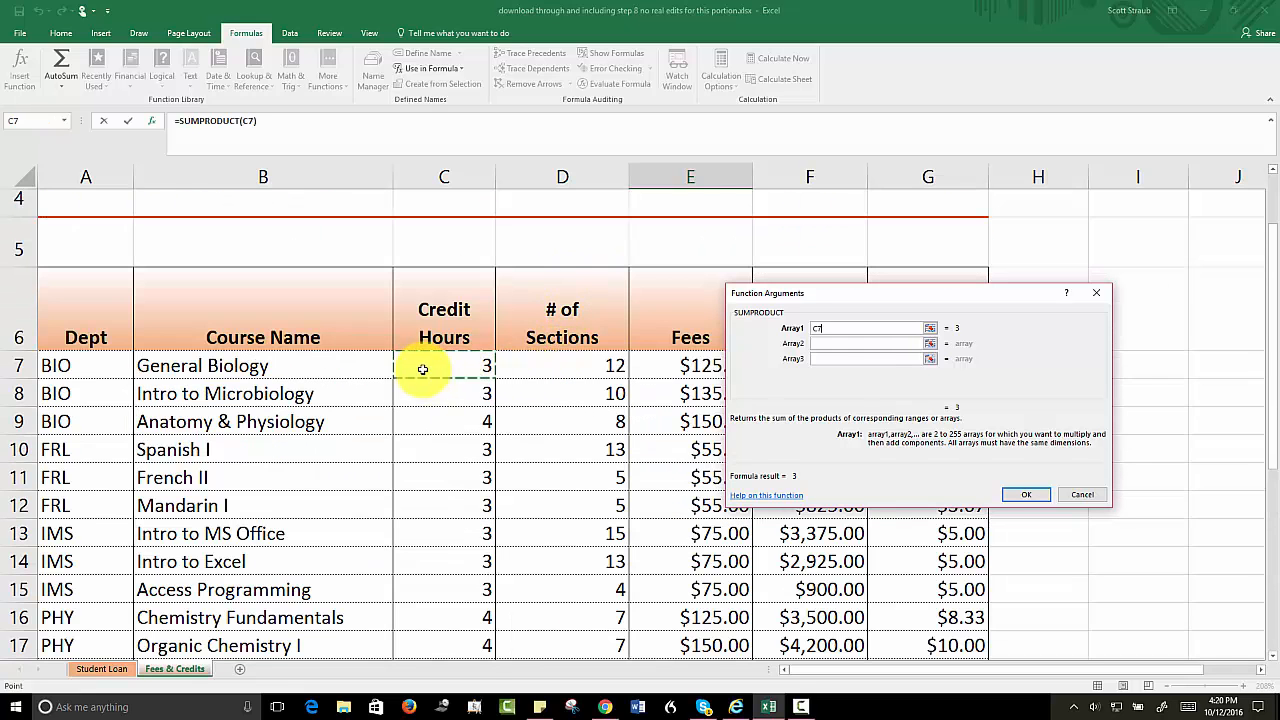
pyautogui.moveTo(423, 370); pyautogui.dragTo(433, 422)
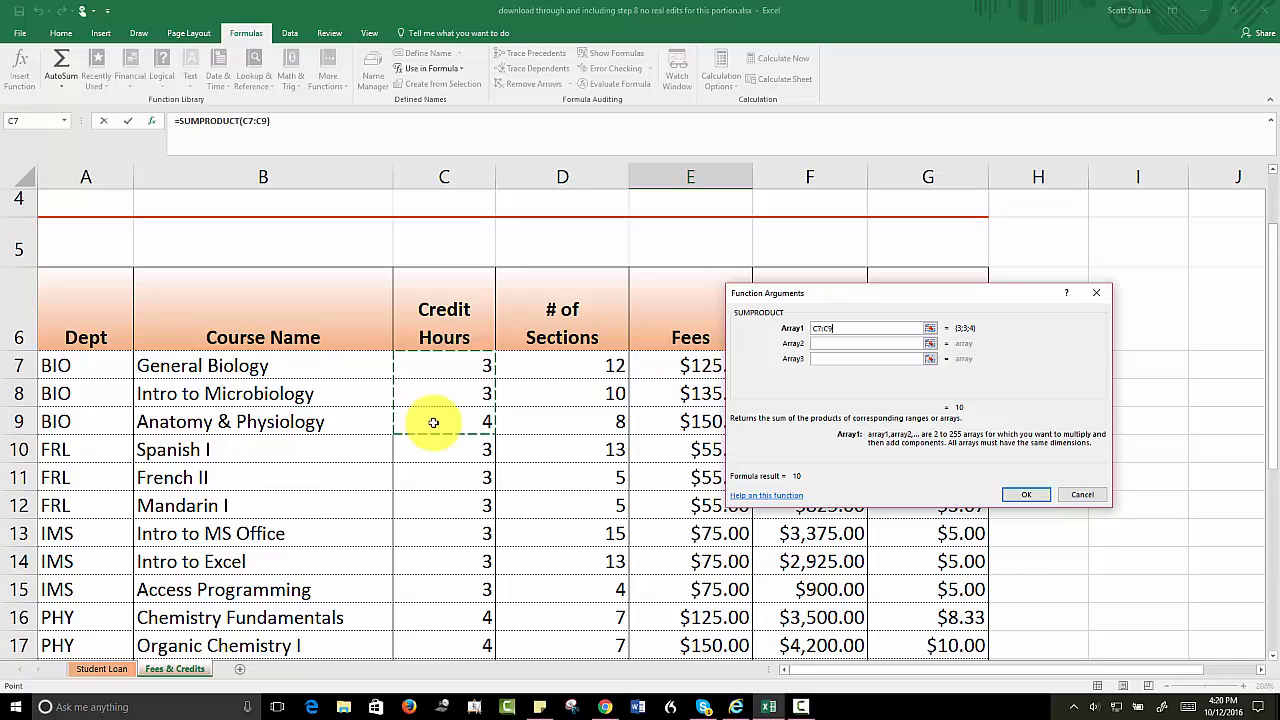
pyautogui.click(830, 345)
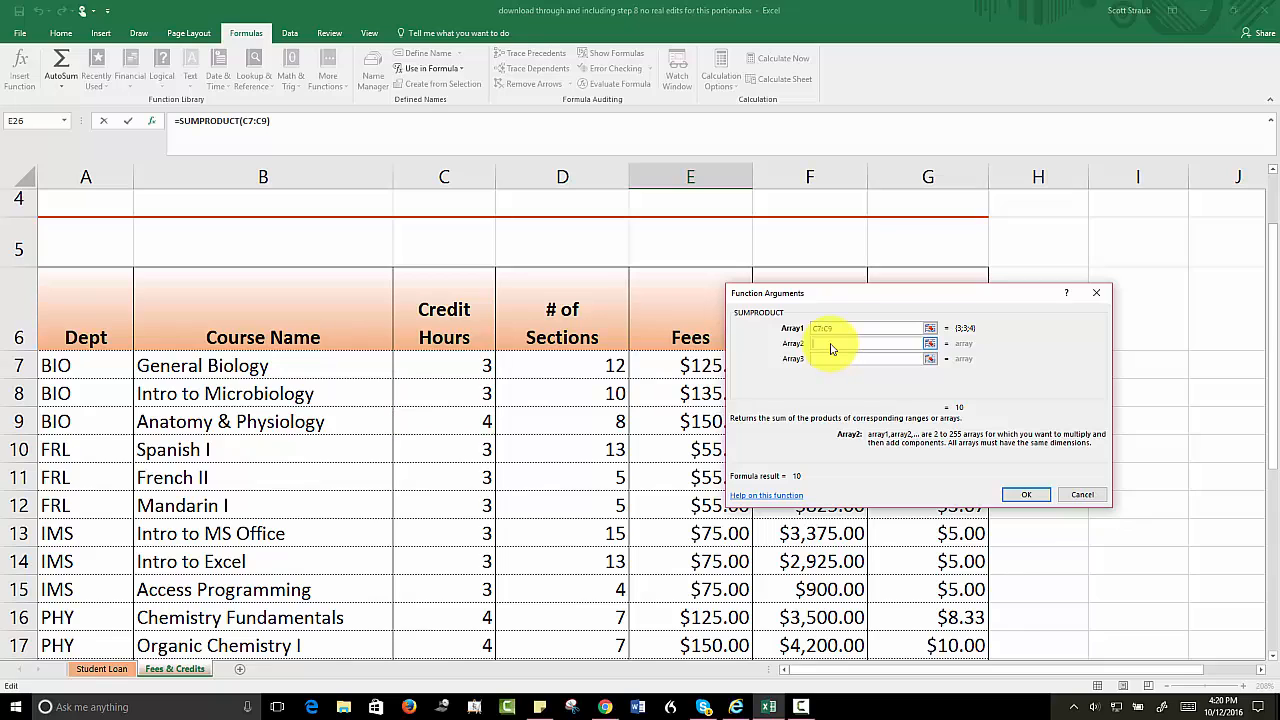
pyautogui.moveTo(560, 366); pyautogui.dragTo(555, 422)
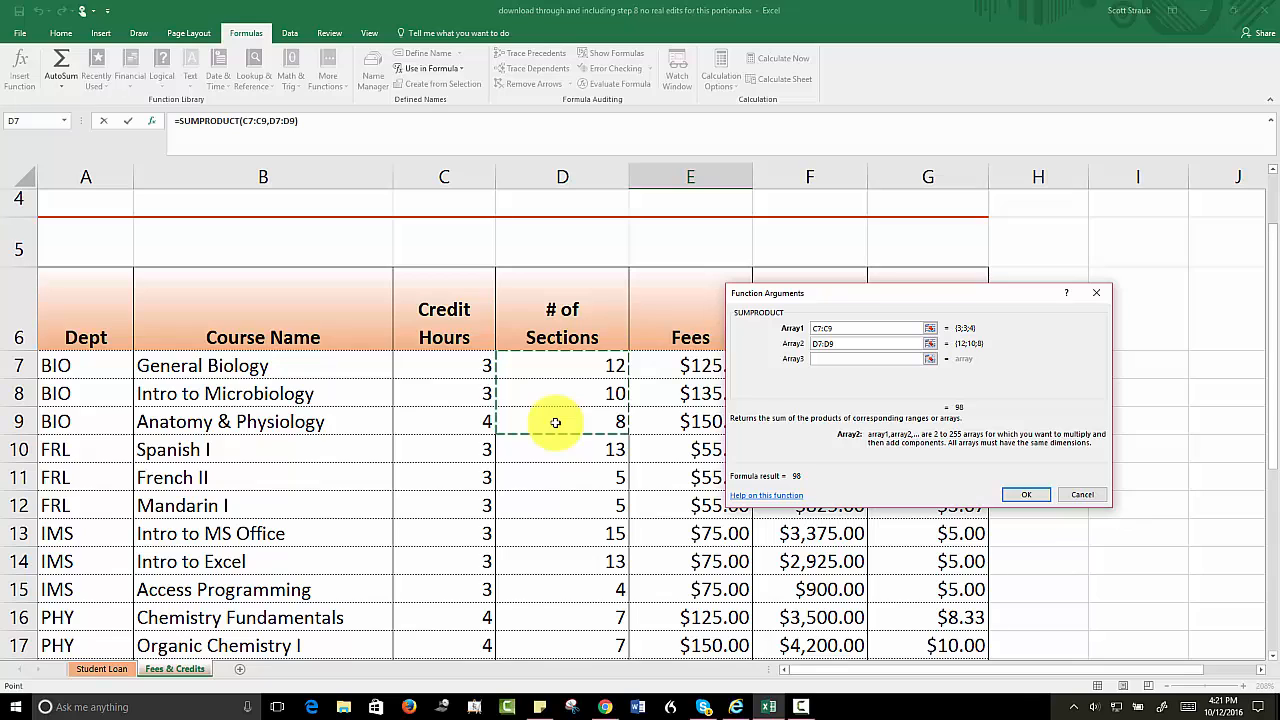
pyautogui.click(1025, 497)
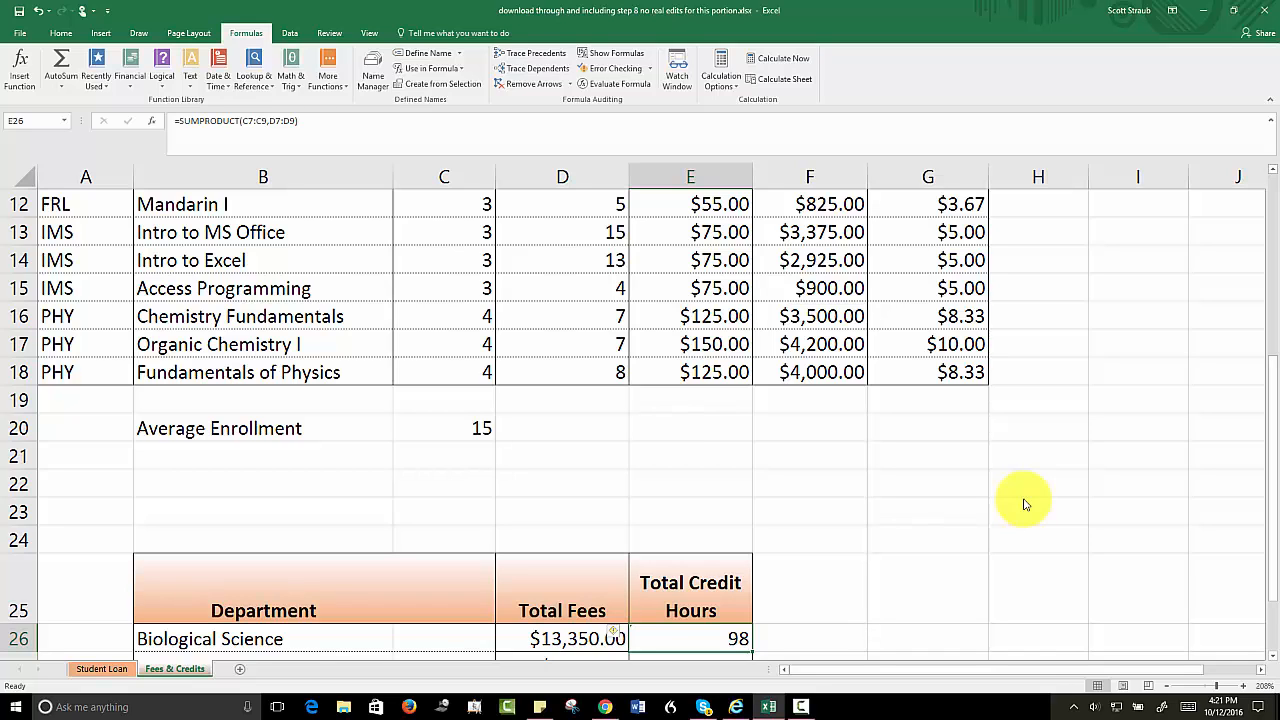
# - Ignore the formula error flagged in E26 and fill its SUMPRODUCT formula down through E29
pyautogui.scroll(-2, 990, 480)
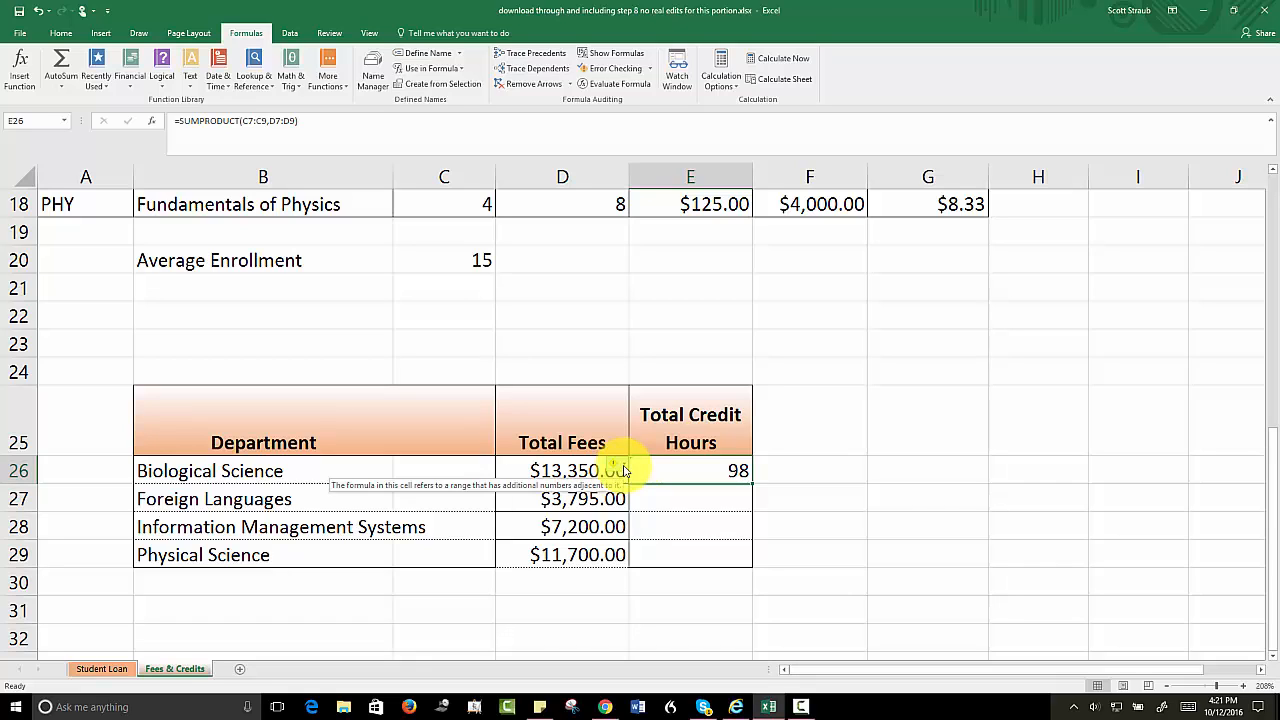
pyautogui.click(622, 470)
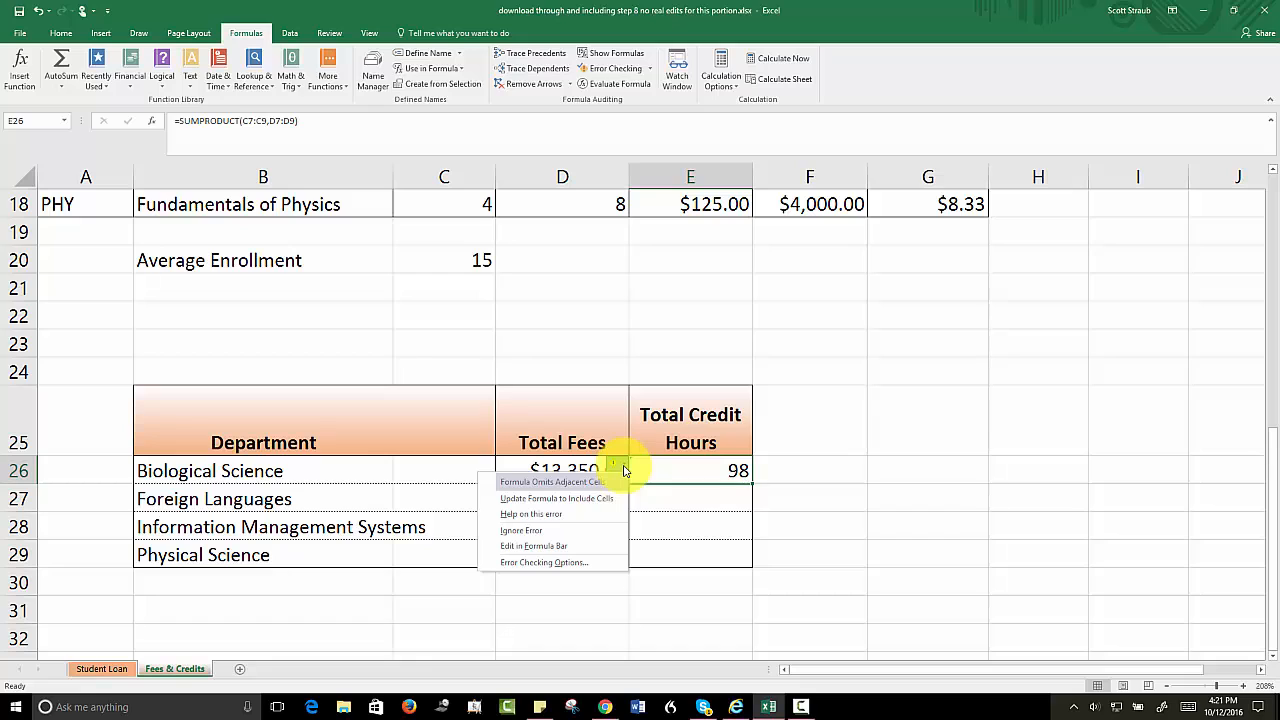
pyautogui.click(534, 532)
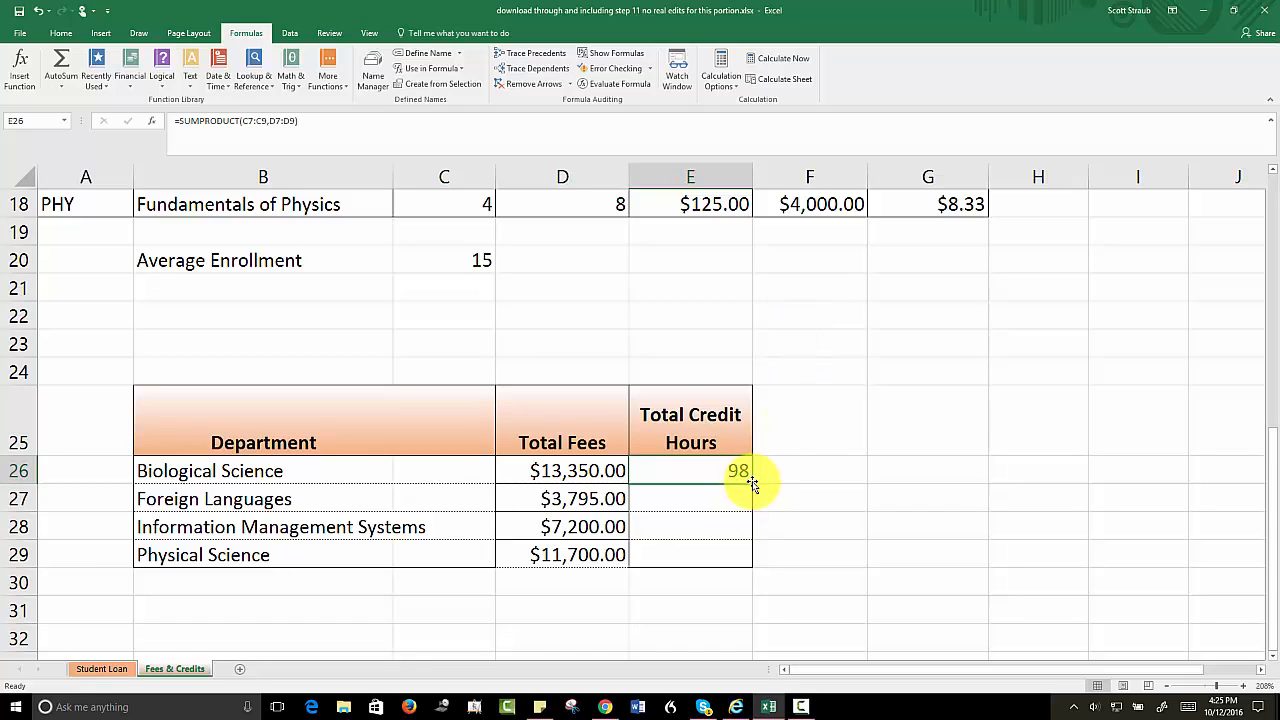
pyautogui.moveTo(752, 483); pyautogui.dragTo(737, 554)
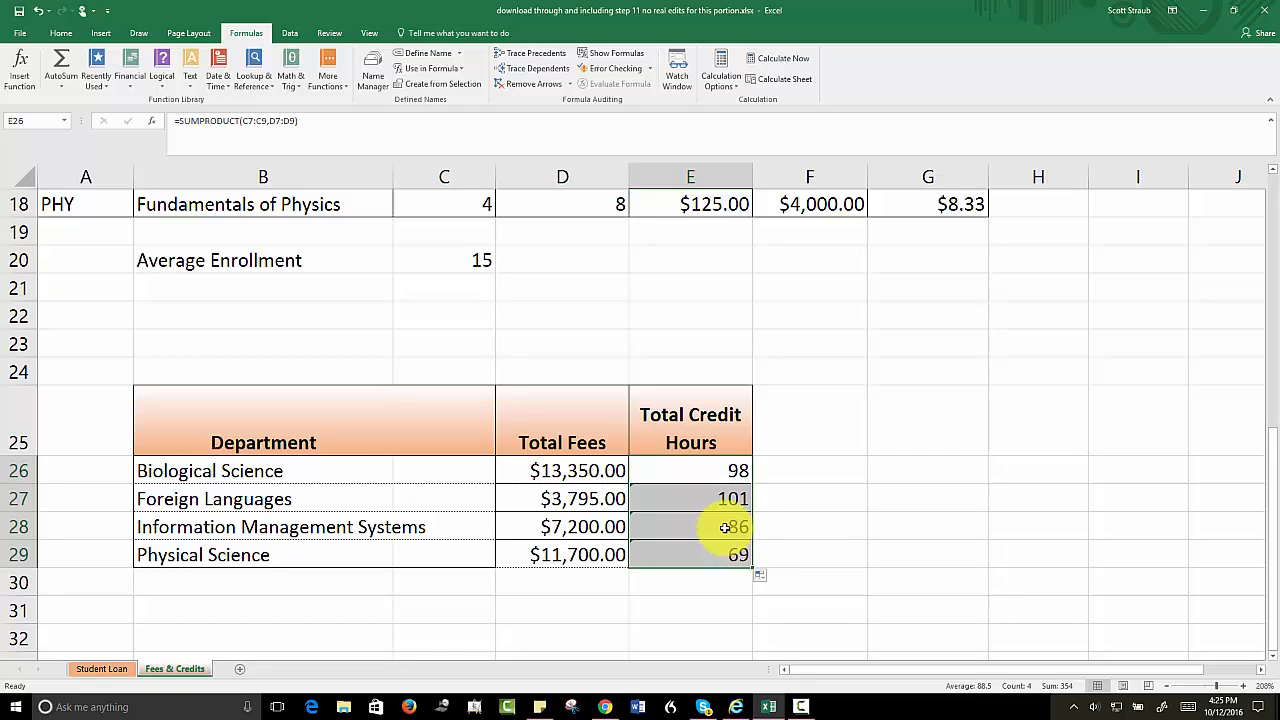
# - Edit the arguments of the Foreign Languages SUMPRODUCT in E27, setting Array1 to C10:C12
pyautogui.click(691, 499)
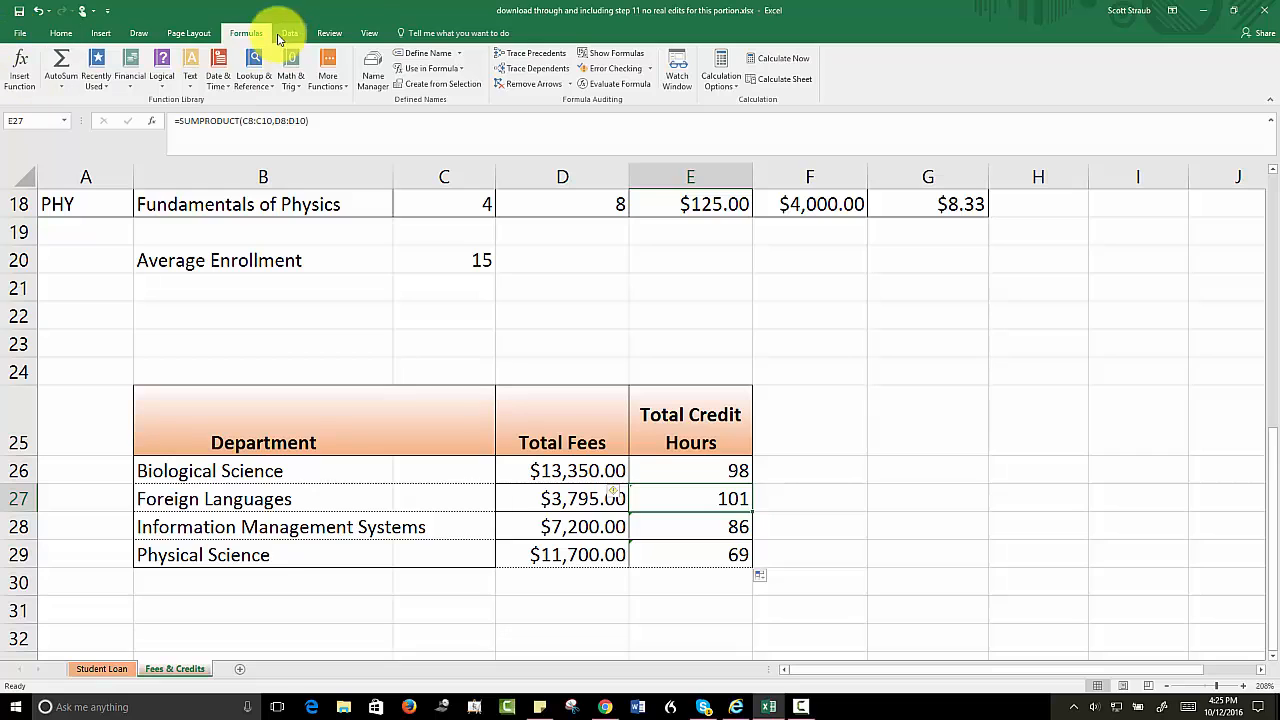
pyautogui.click(22, 76)
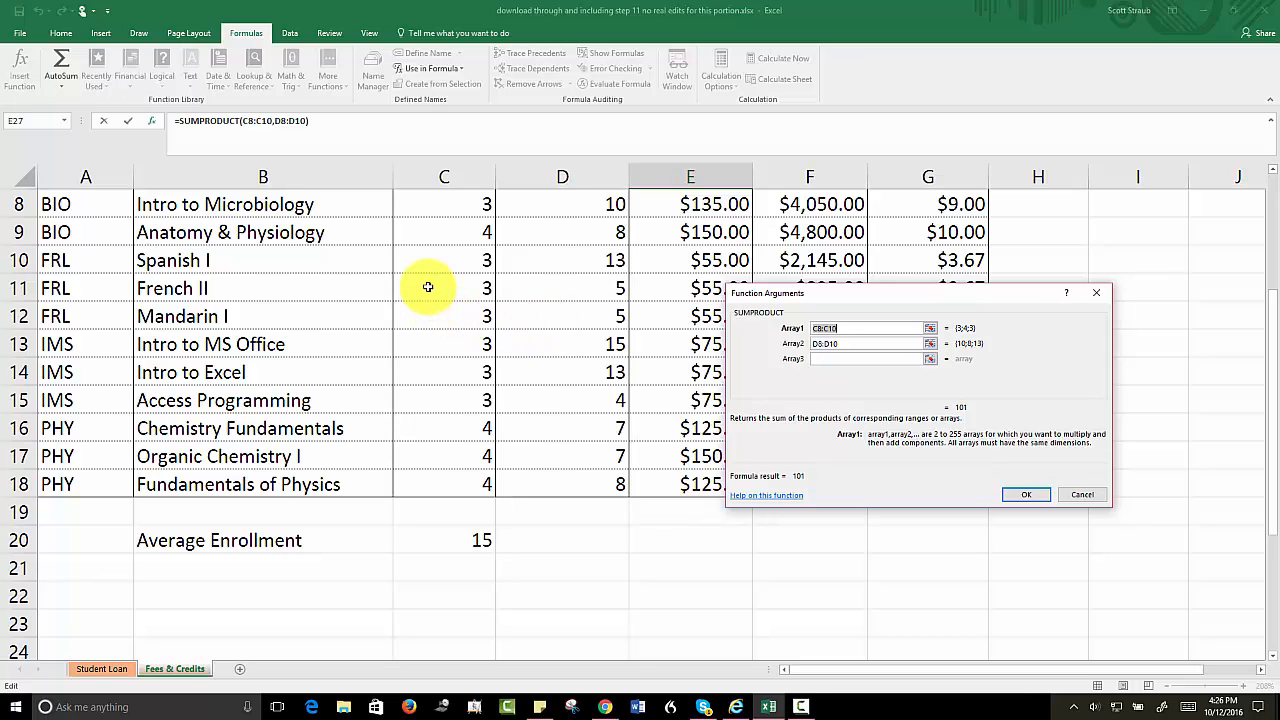
pyautogui.moveTo(434, 263); pyautogui.dragTo(435, 313)
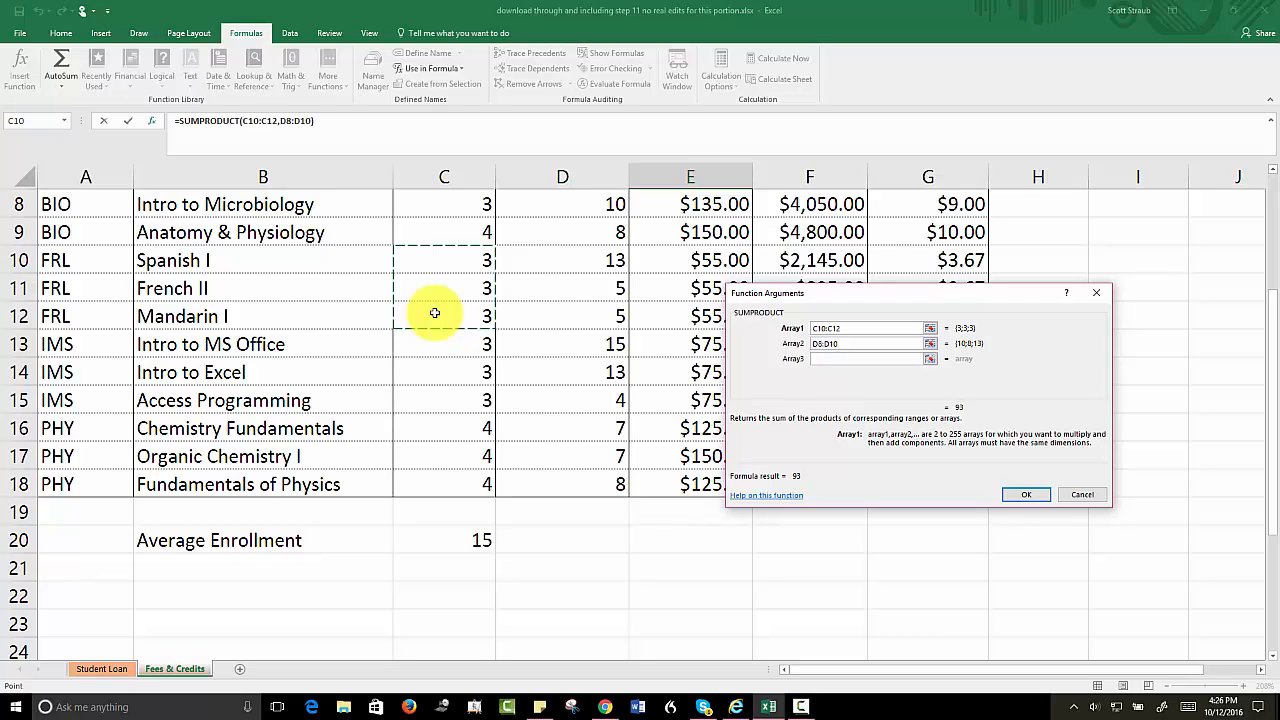
pyautogui.click(840, 346)
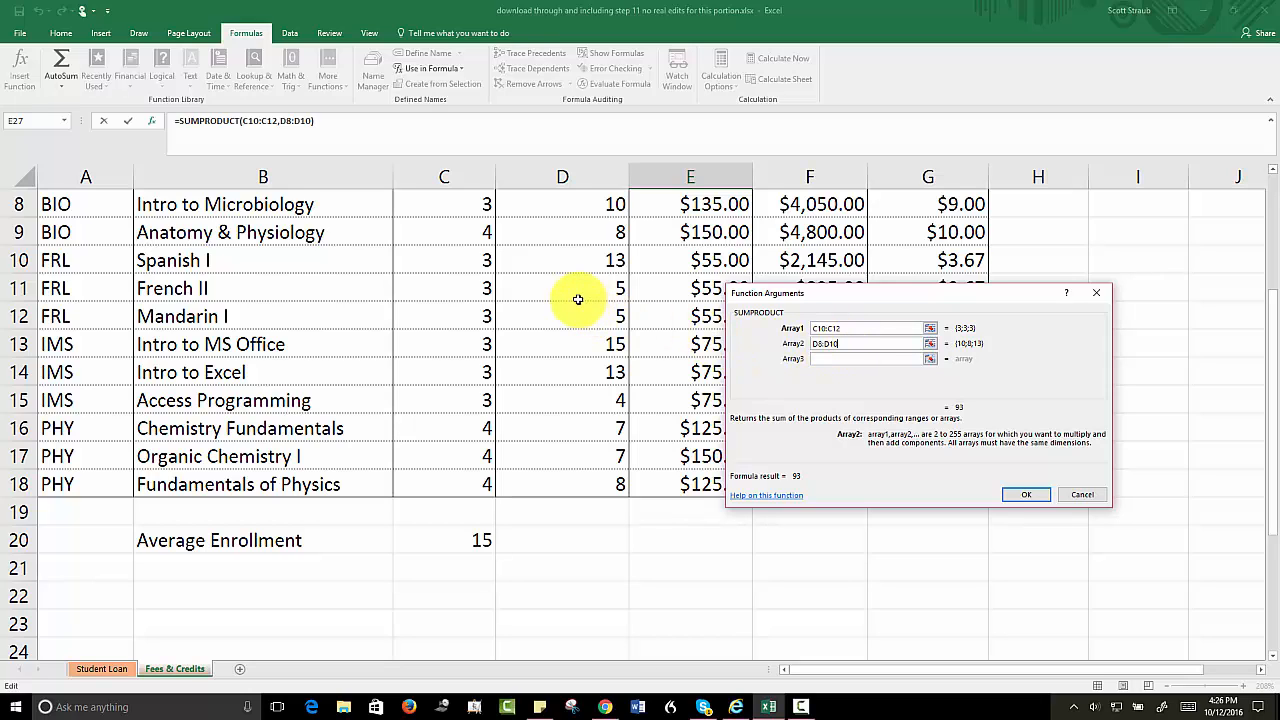
pyautogui.write('+')
pyautogui.click(554, 261)
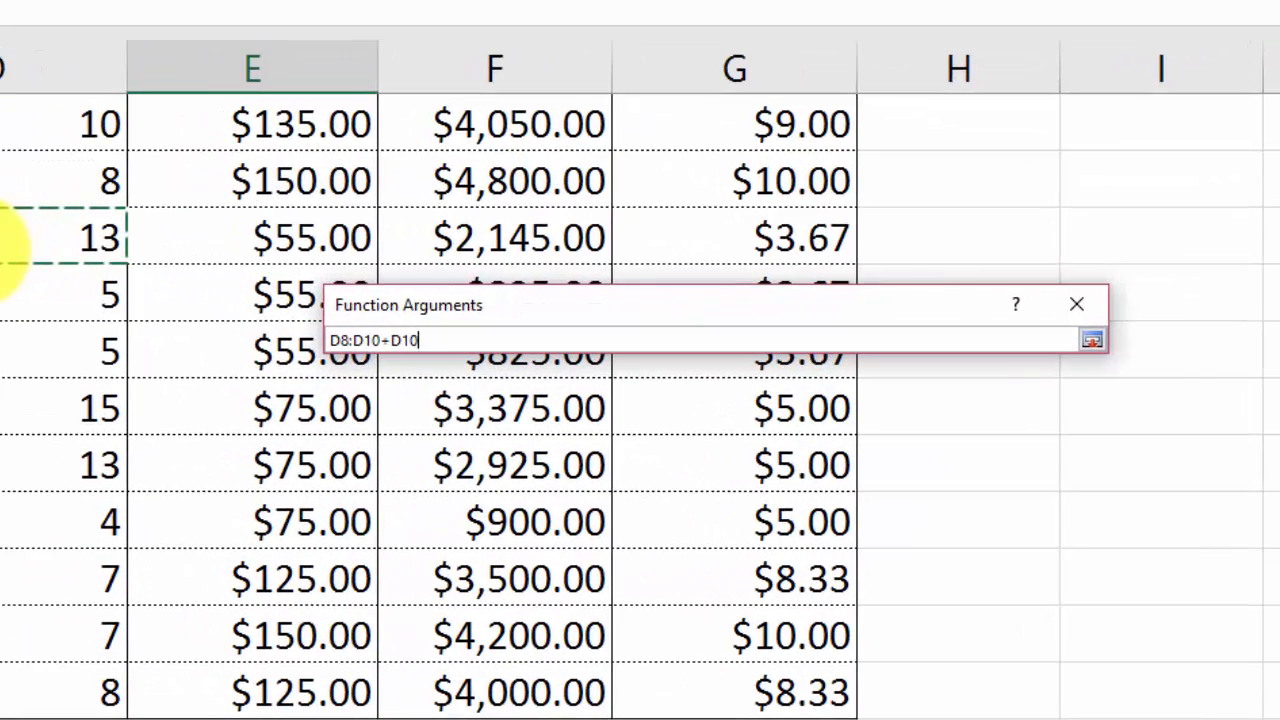
pyautogui.moveTo(5, 262); pyautogui.dragTo(11, 343)
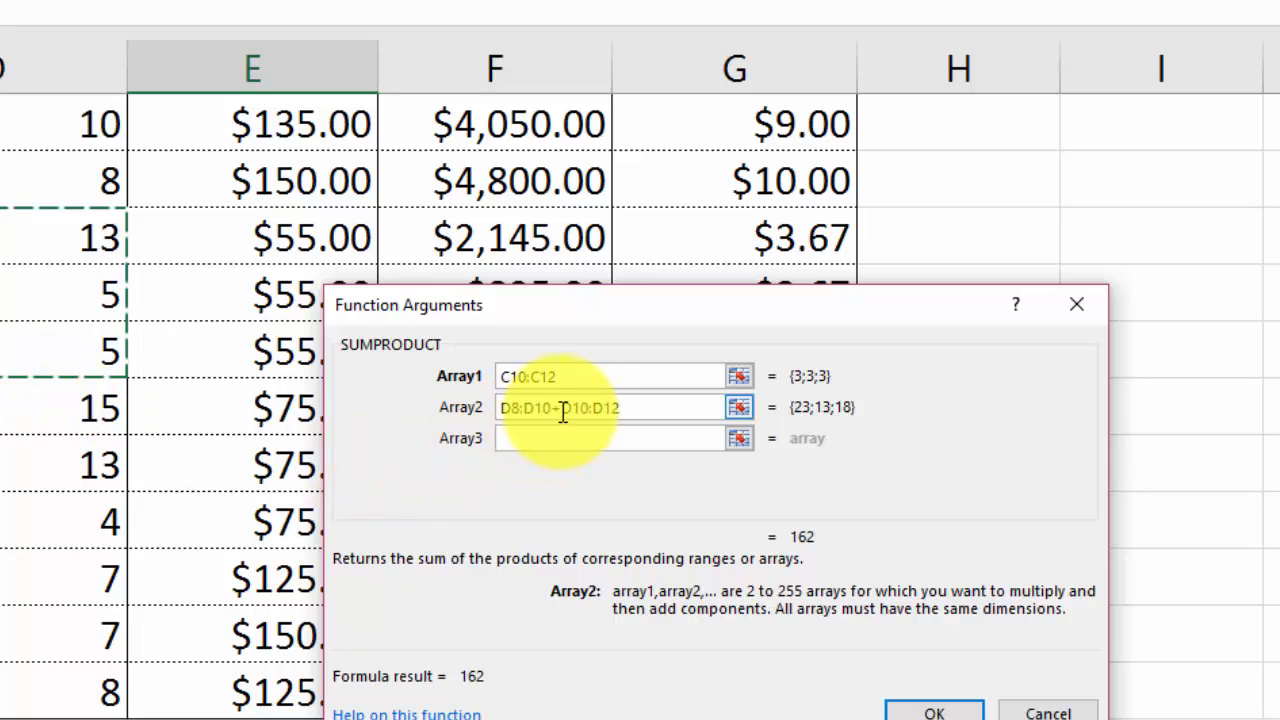
# - Clear Array2 of the SUMPRODUCT in E27, set it to D10:D12 and apply the function
pyautogui.moveTo(557, 409); pyautogui.dragTo(497, 409)
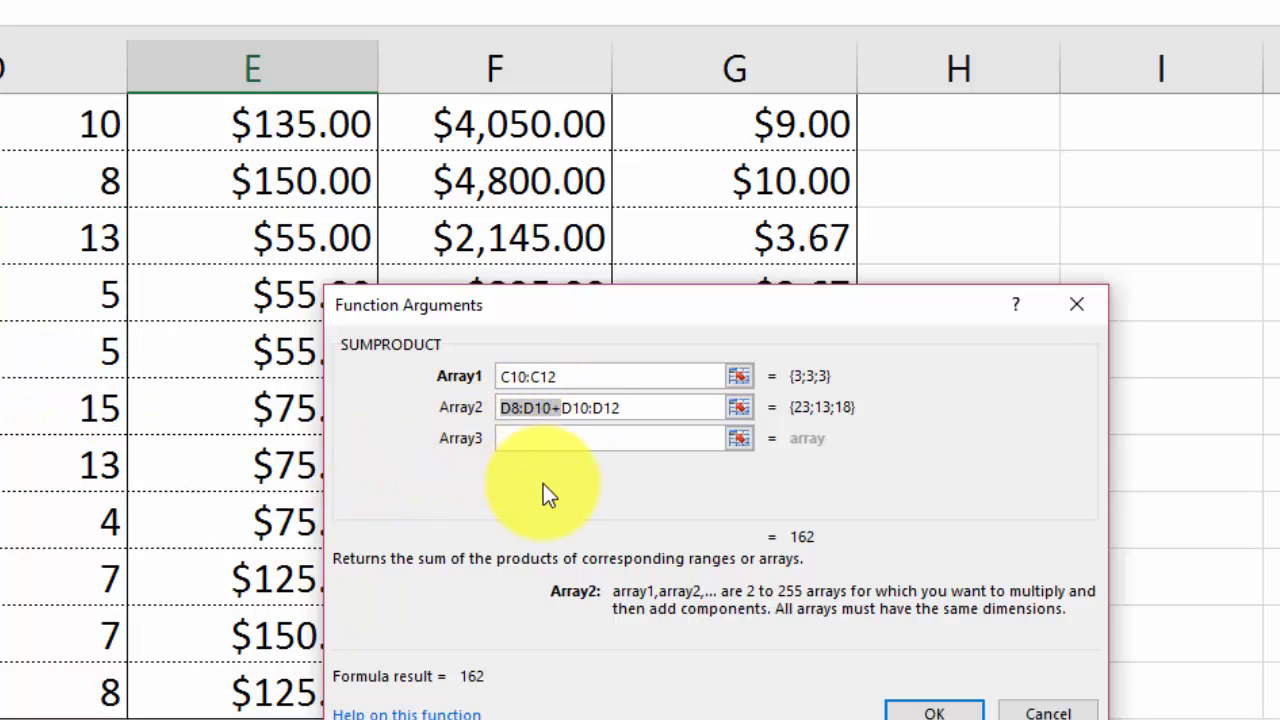
pyautogui.press('Delete')
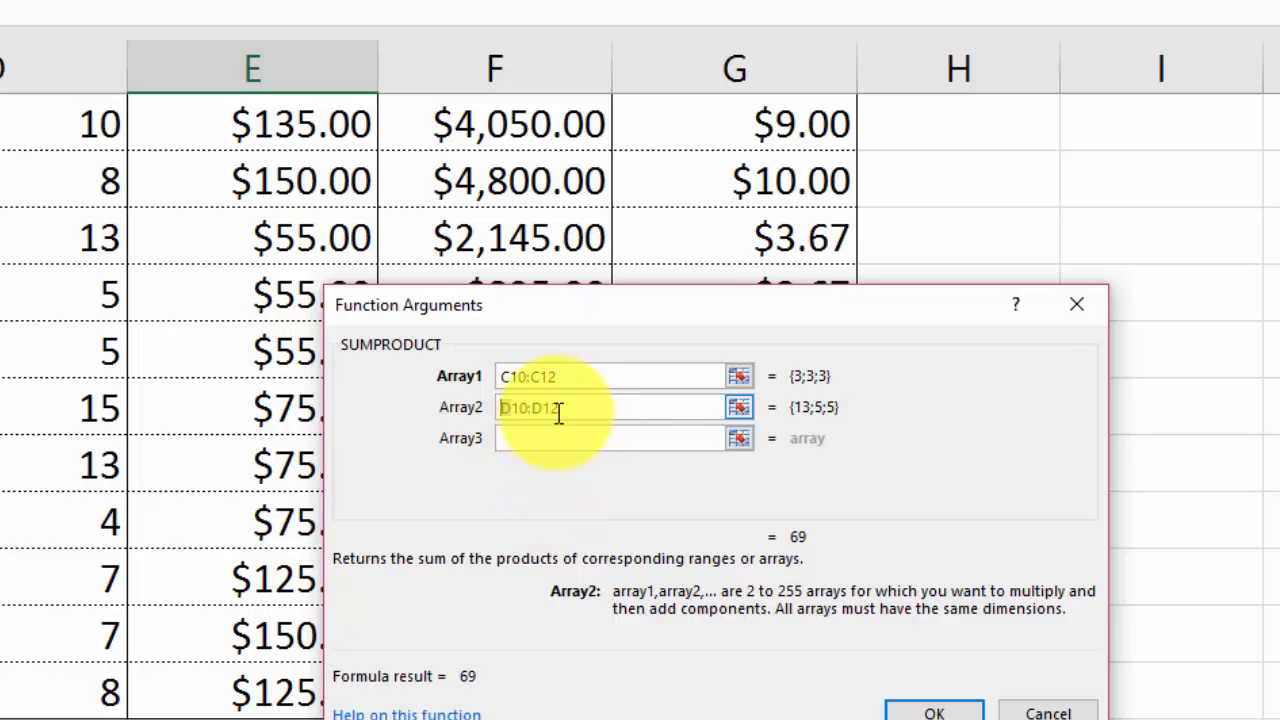
pyautogui.moveTo(561, 411); pyautogui.dragTo(500, 411)
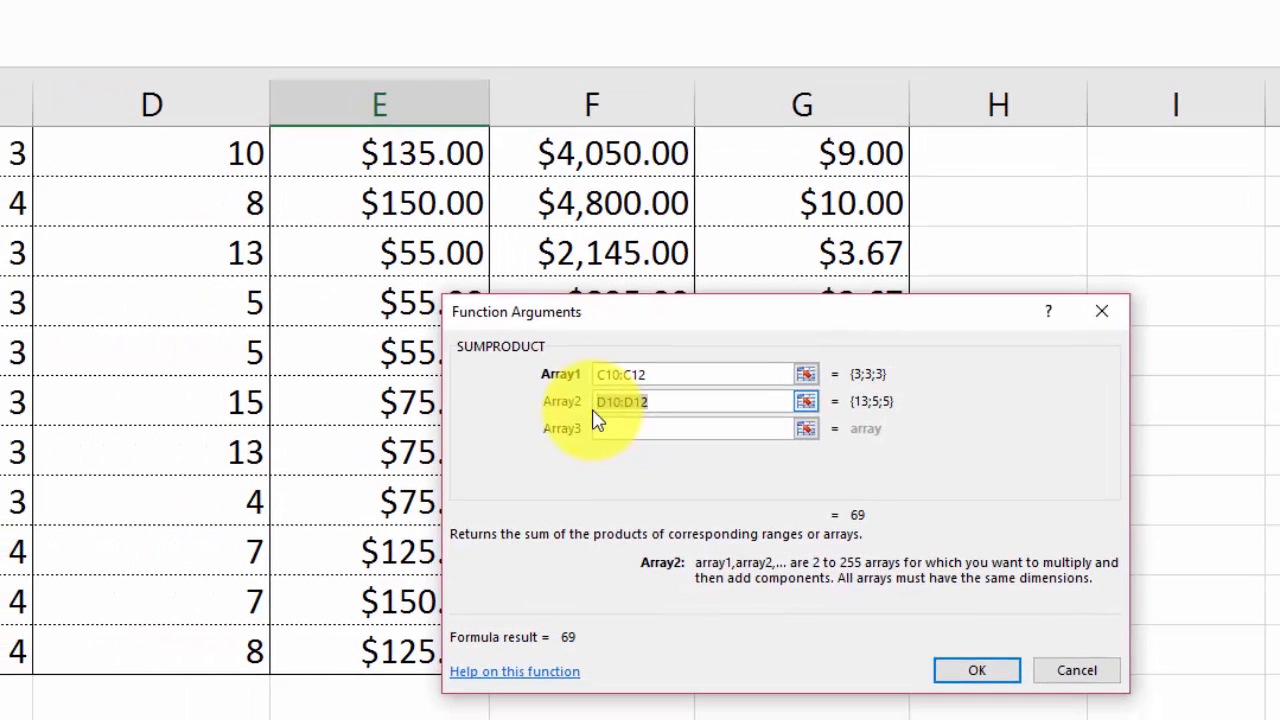
pyautogui.press('Delete')
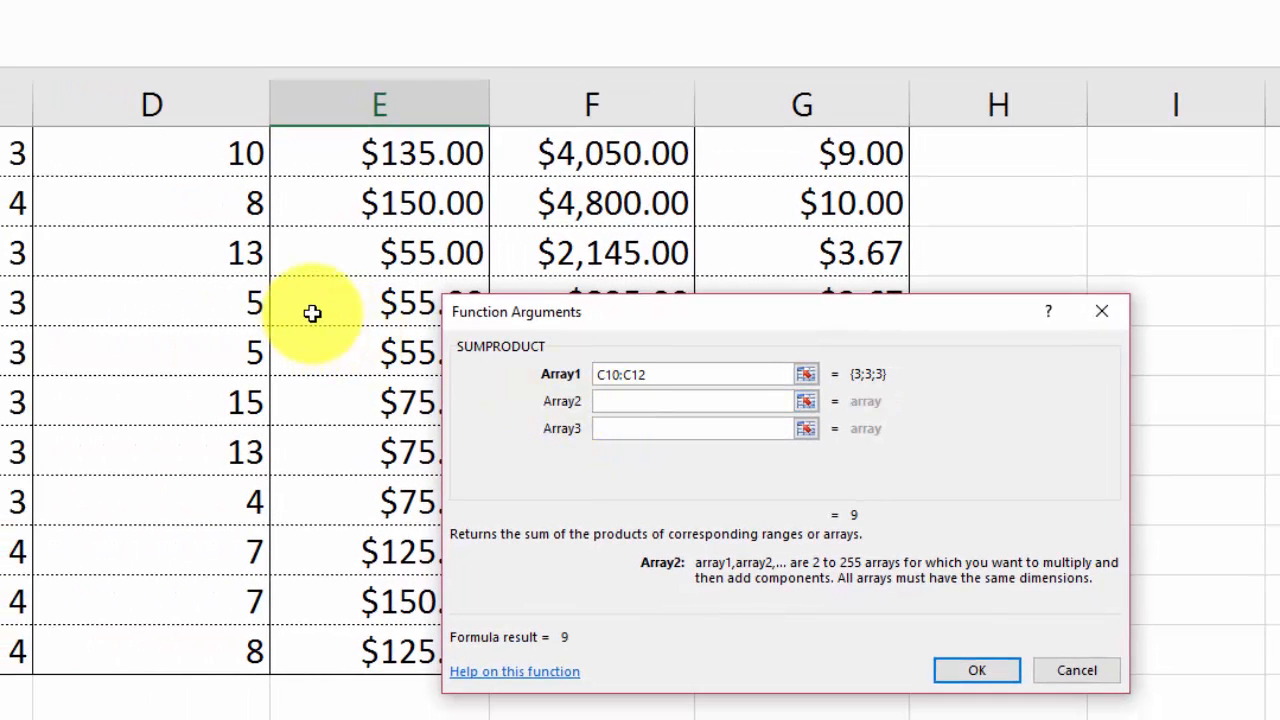
pyautogui.moveTo(143, 257); pyautogui.dragTo(143, 347)
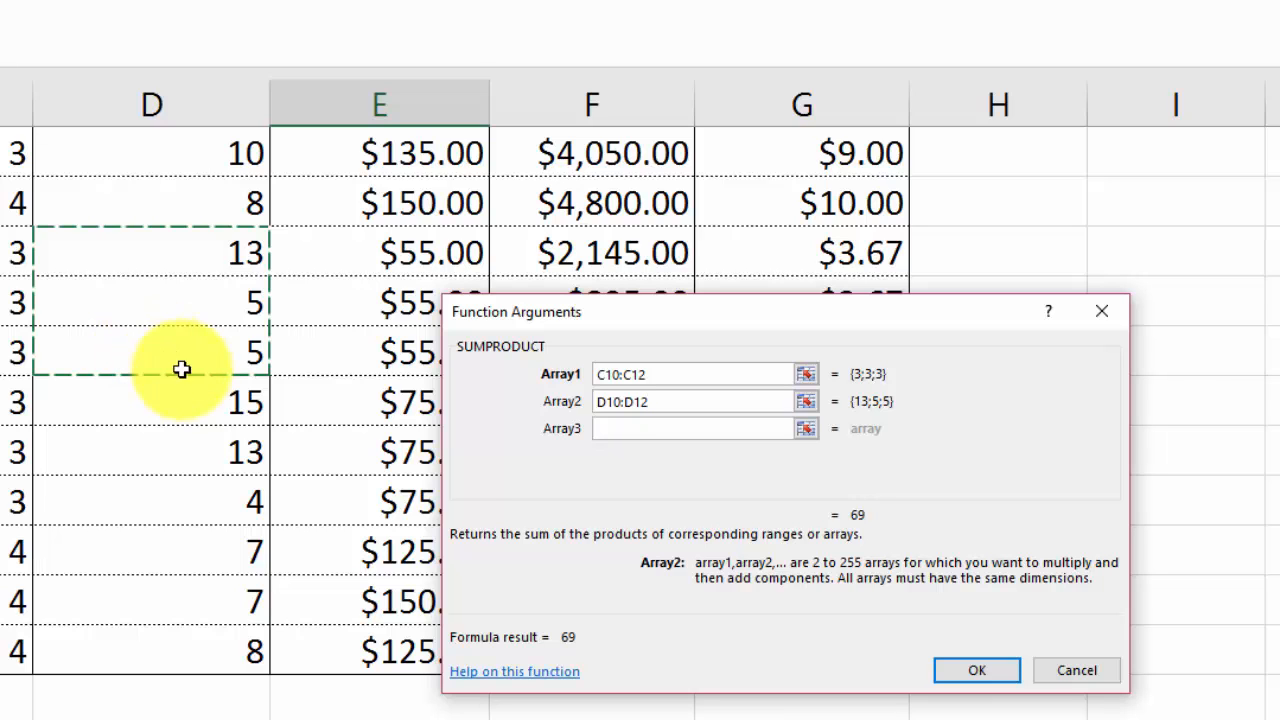
pyautogui.click(960, 674)
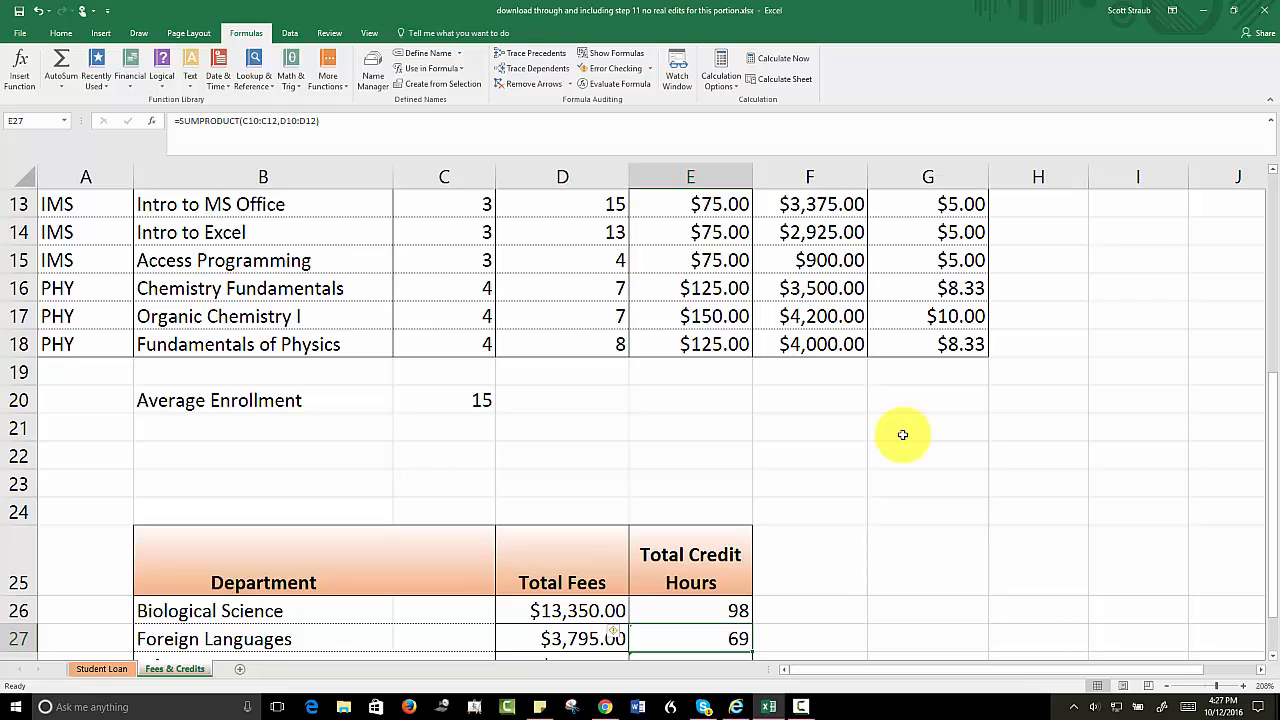
# - Edit the Information Management Systems SUMPRODUCT in E28 to use C13:C15 as Array1 and D13:D15 as Array2
pyautogui.scroll(-2, 817, 463)
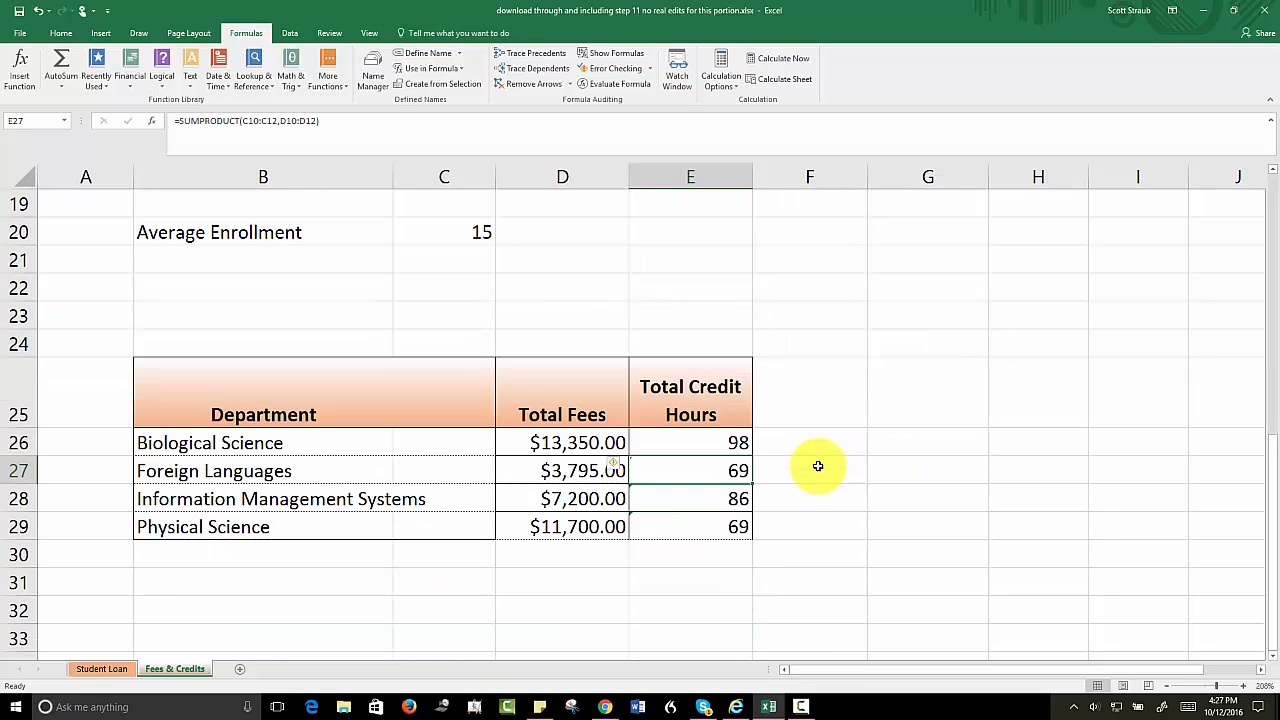
pyautogui.click(677, 500)
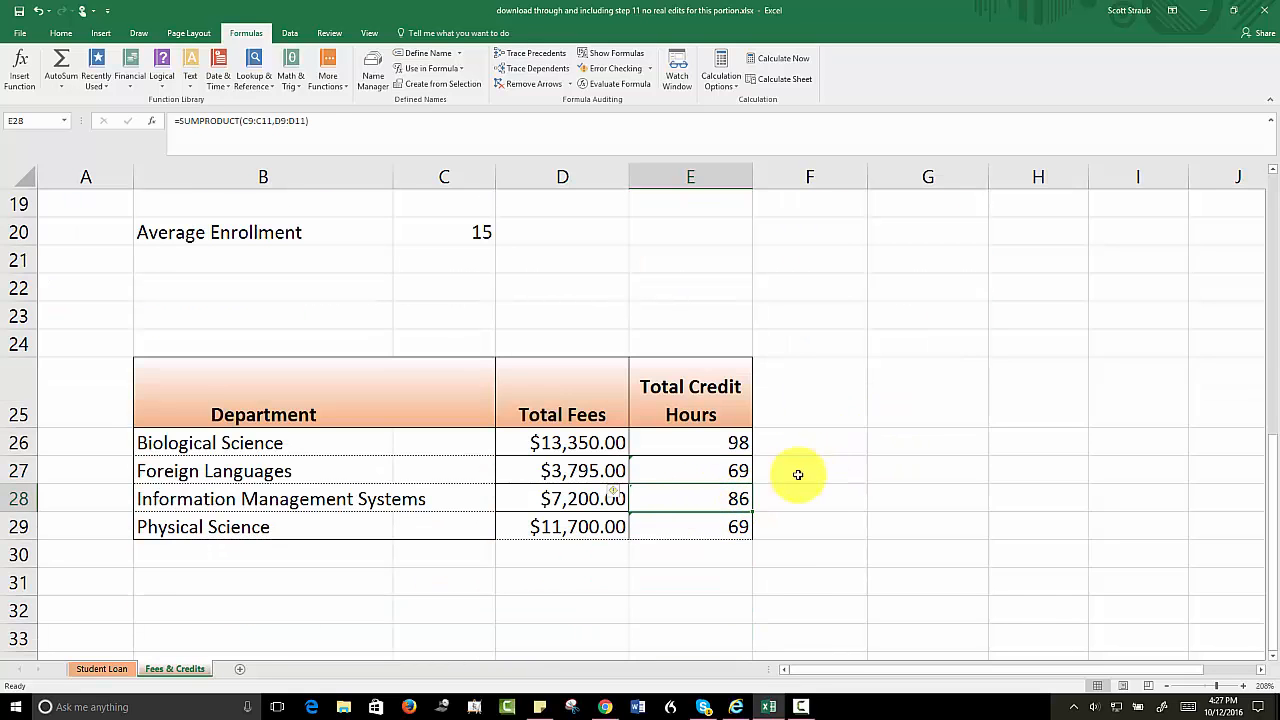
pyautogui.scroll(2, 856, 465)
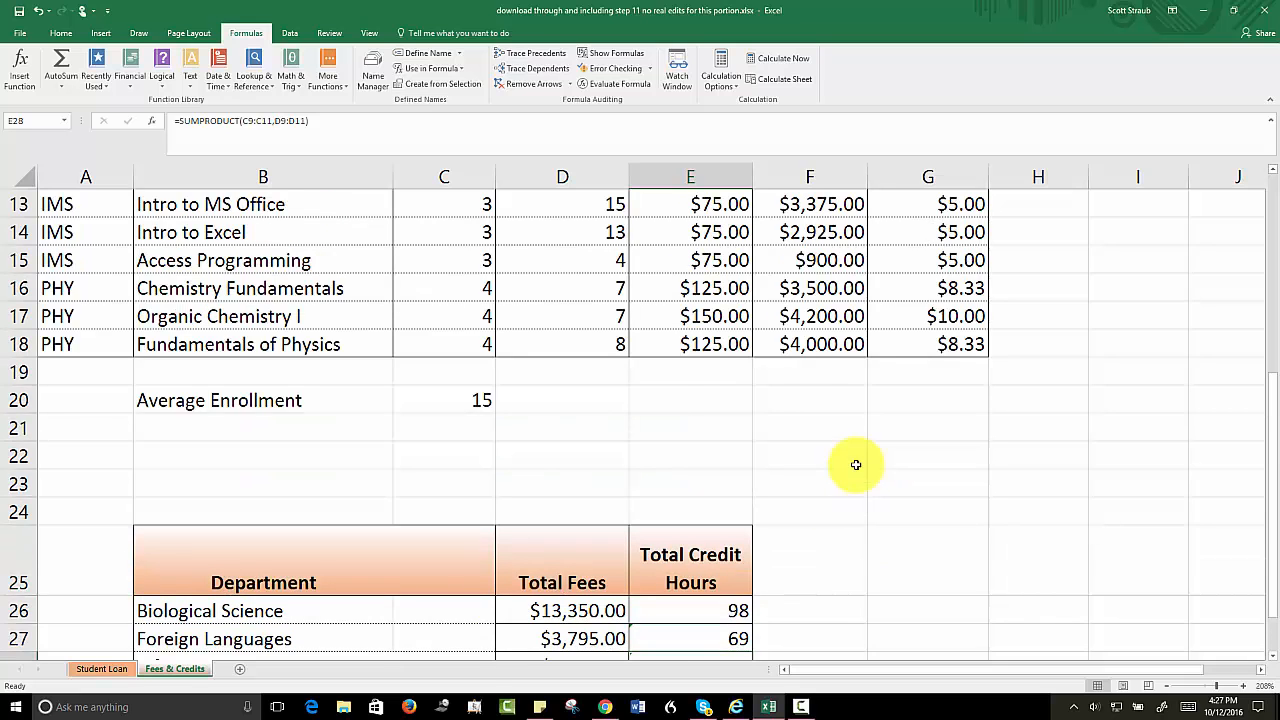
pyautogui.scroll(1, 856, 465)
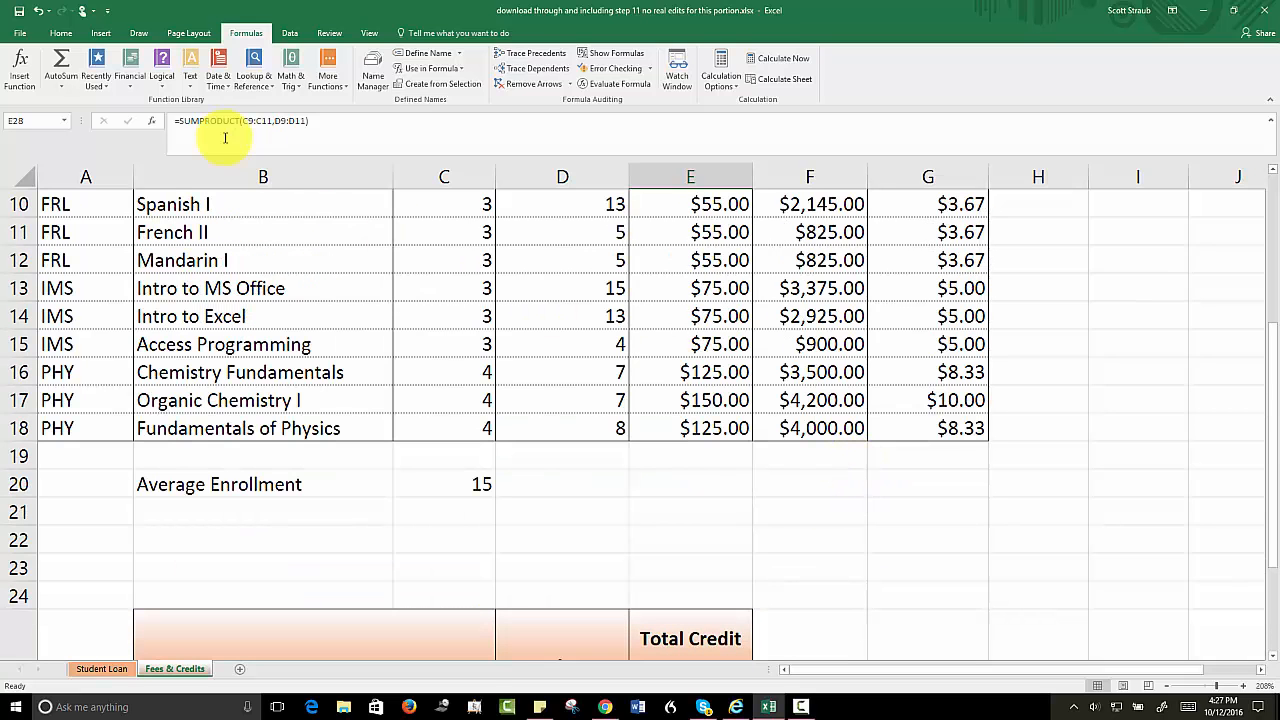
pyautogui.click(18, 70)
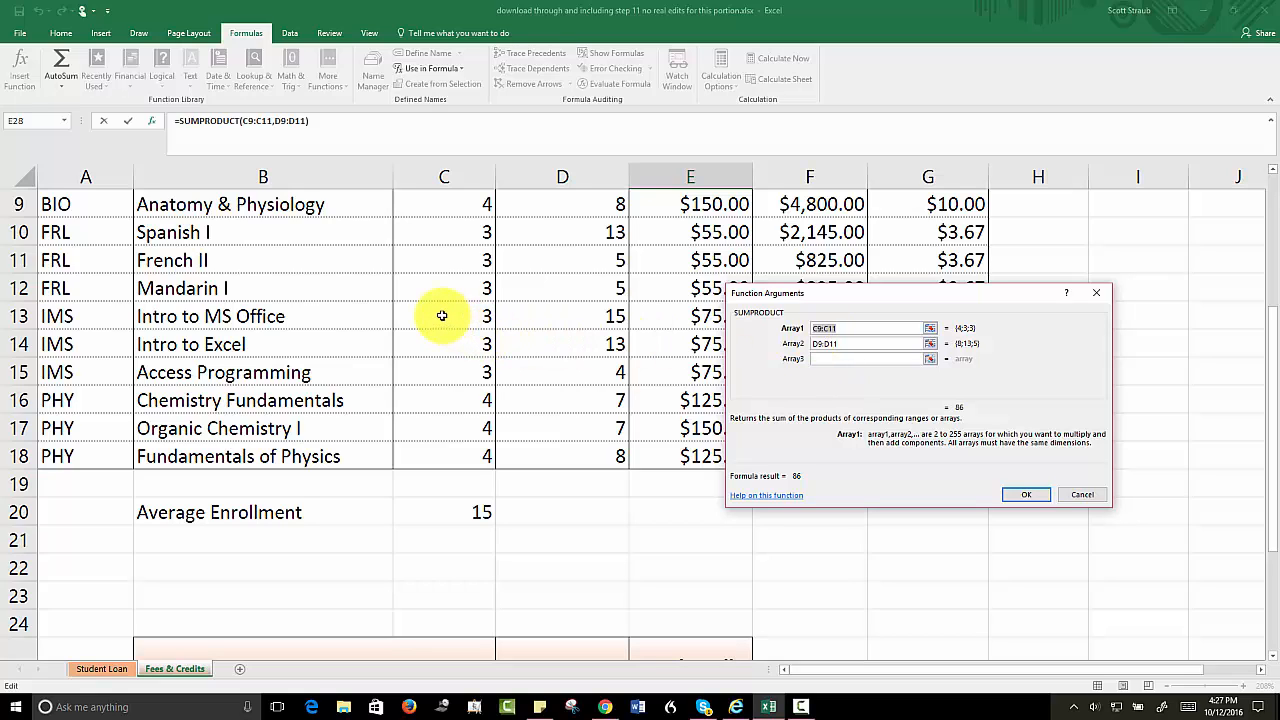
pyautogui.moveTo(440, 315); pyautogui.dragTo(435, 372)
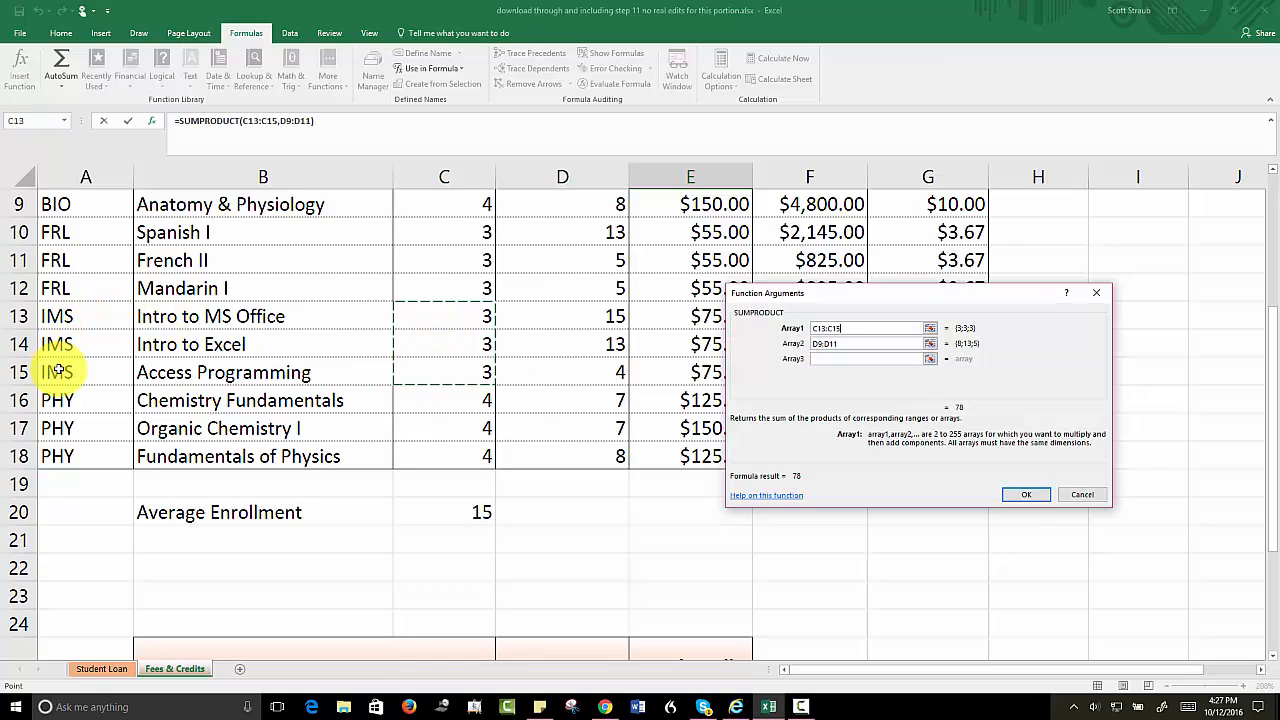
pyautogui.click(846, 343)
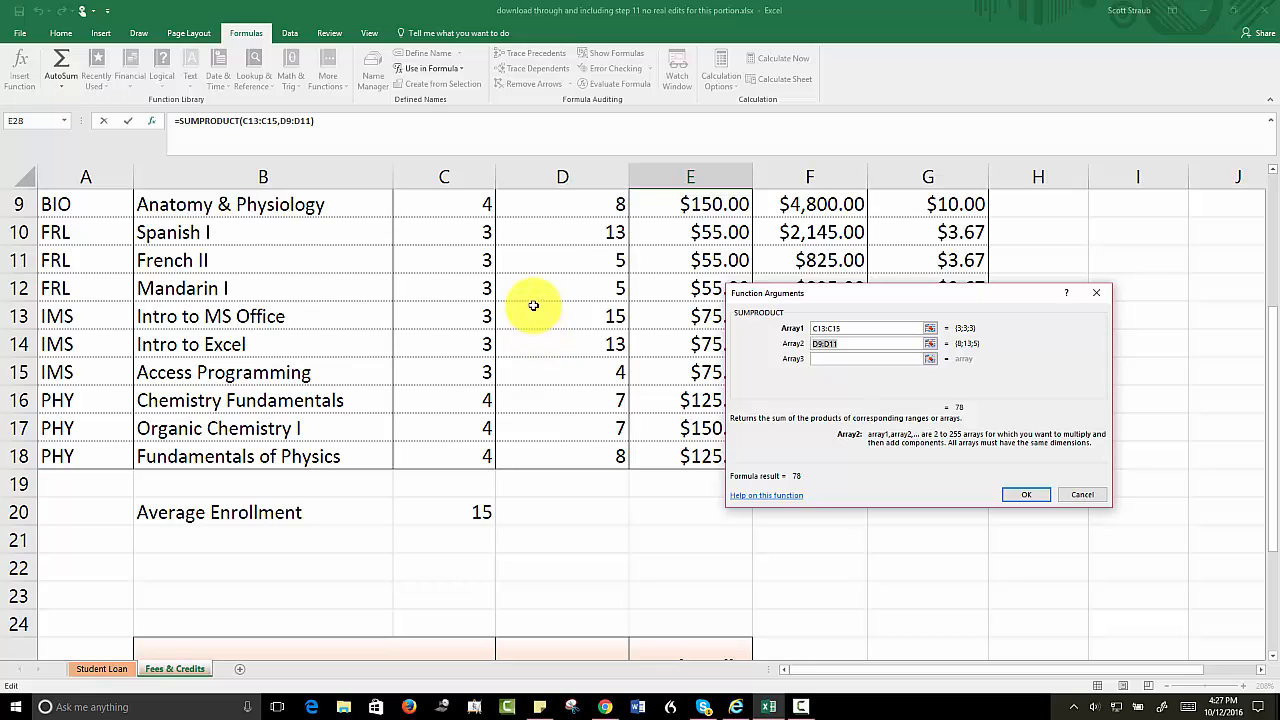
pyautogui.moveTo(540, 309); pyautogui.dragTo(543, 371)
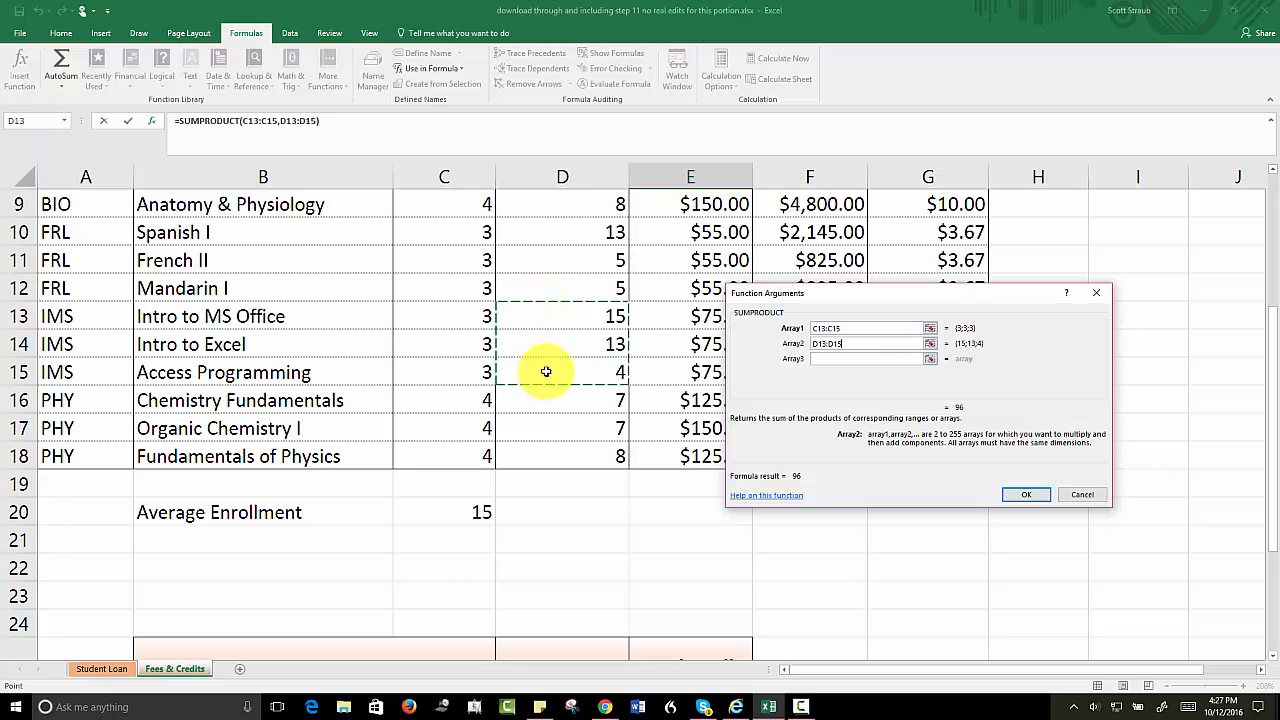
pyautogui.click(1018, 495)
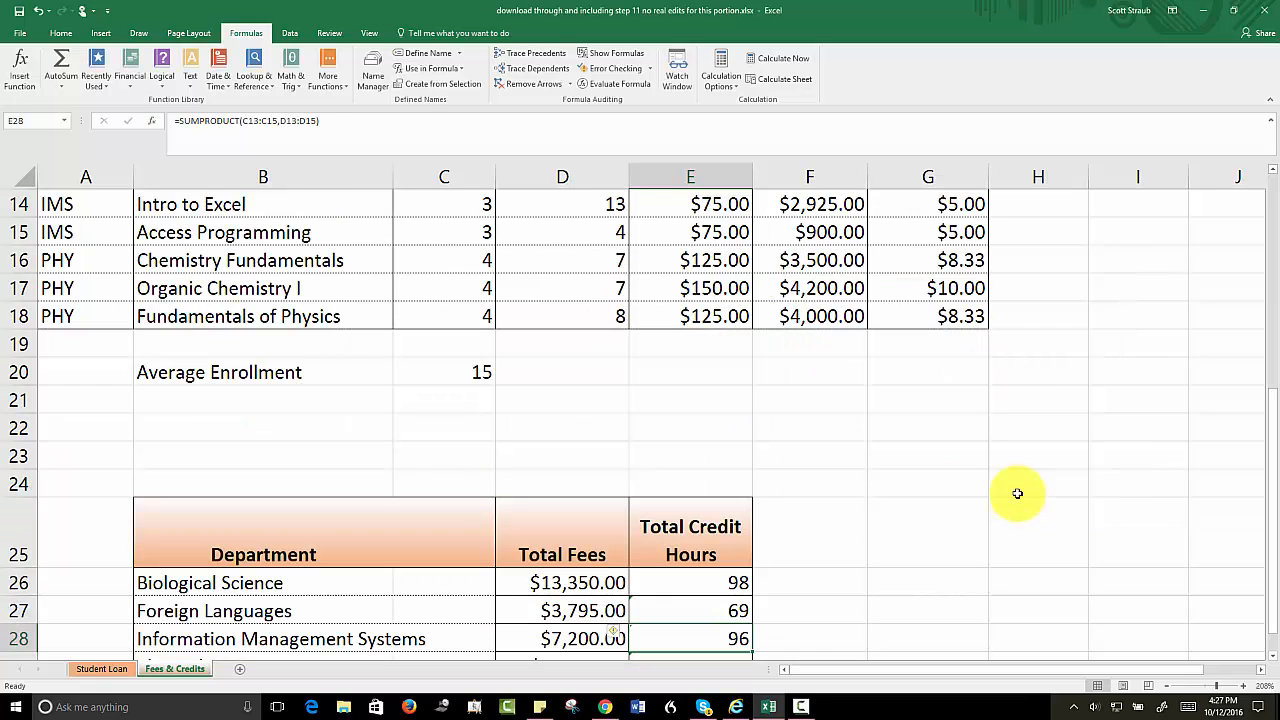
# - Edit the Physical Science SUMPRODUCT in E29 to use C16:C18 as Array1 and D16:D18 as Array2
pyautogui.scroll(-1, 810, 443)
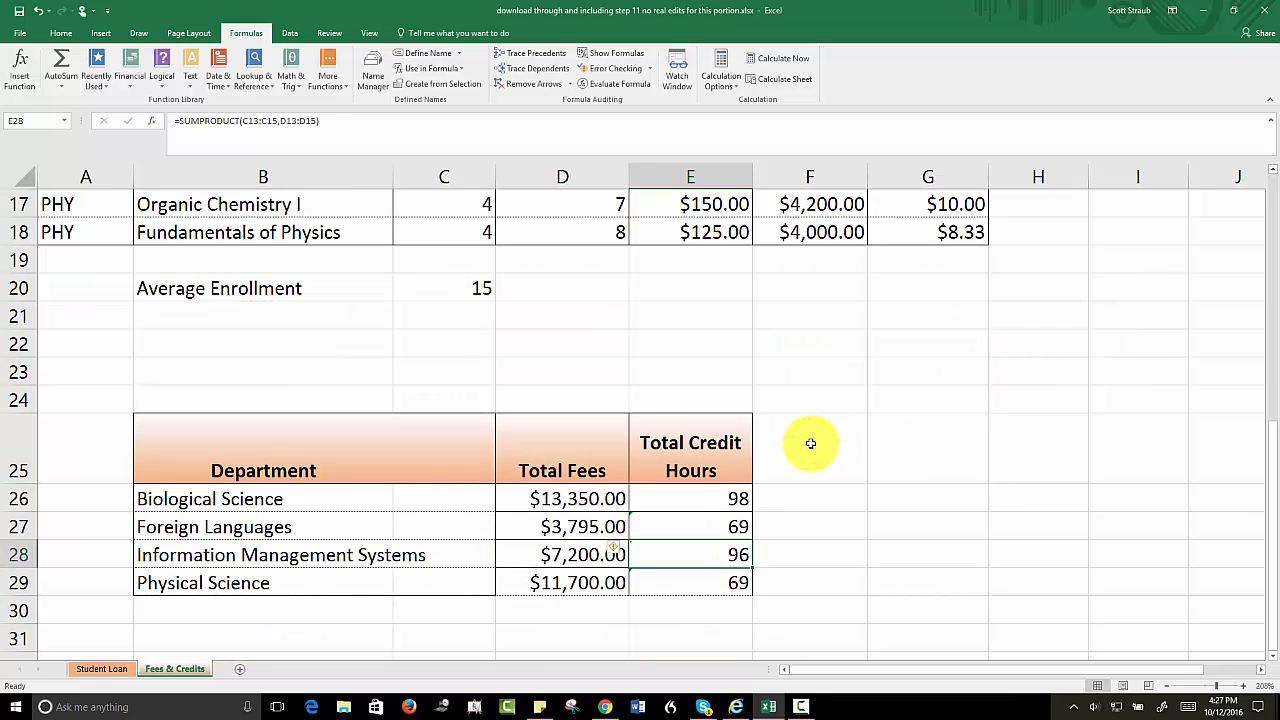
pyautogui.click(693, 586)
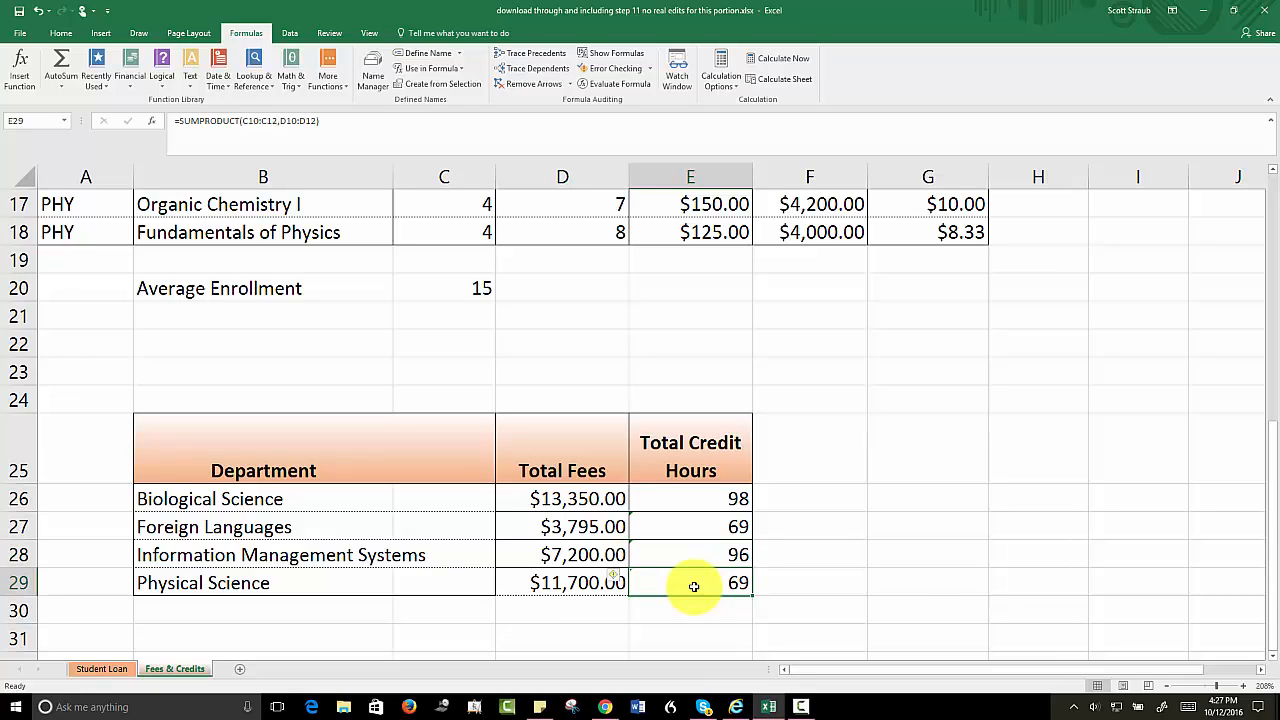
pyautogui.scroll(1, 700, 578)
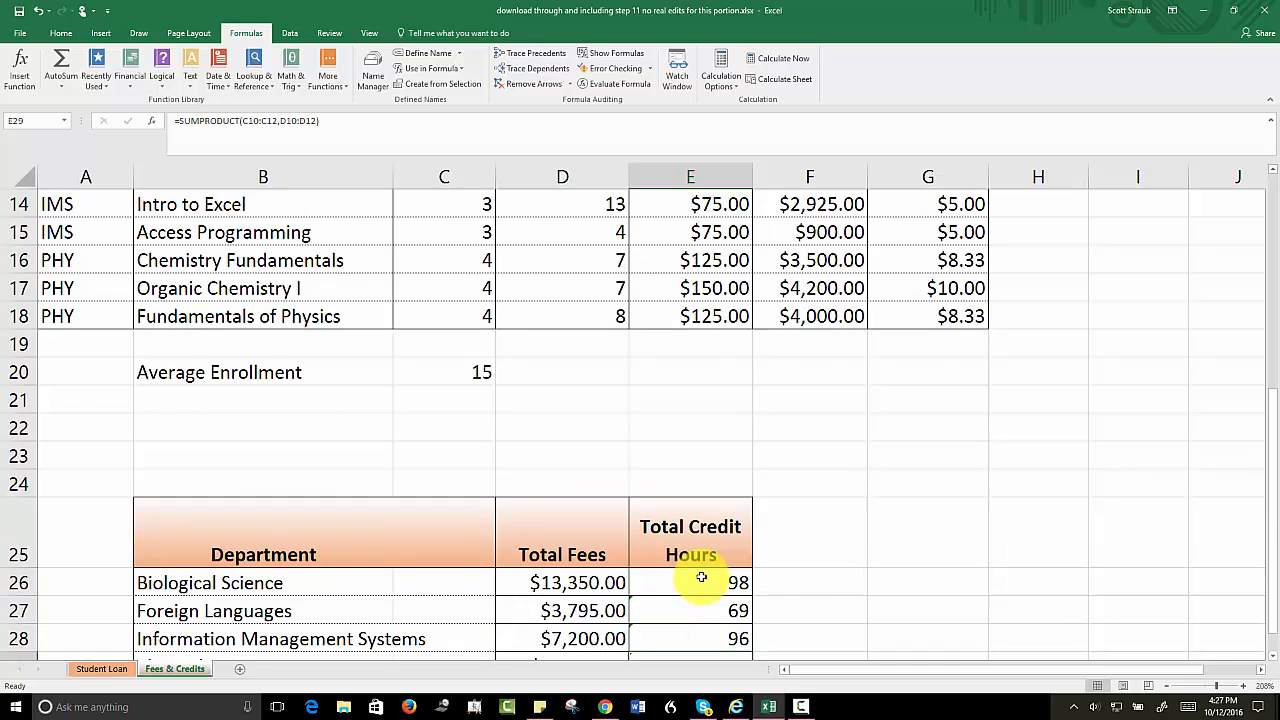
pyautogui.scroll(1, 701, 577)
pyautogui.click(21, 72)
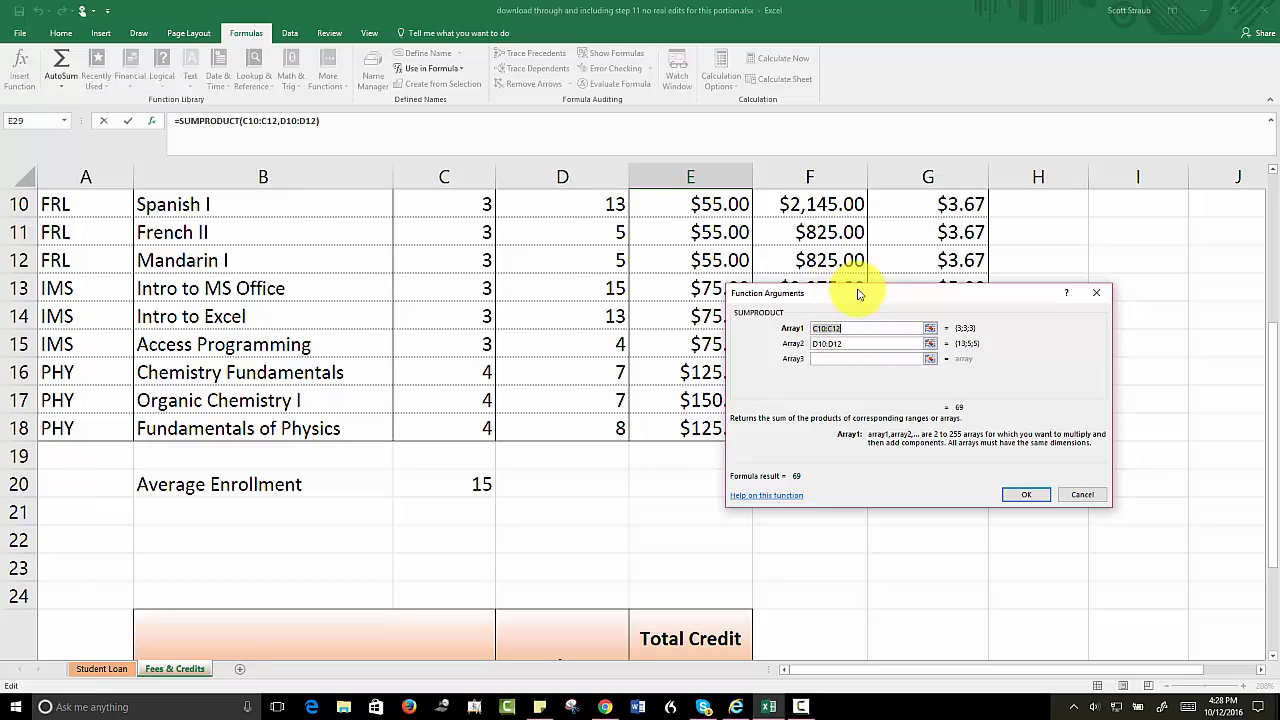
pyautogui.moveTo(451, 374); pyautogui.dragTo(444, 423)
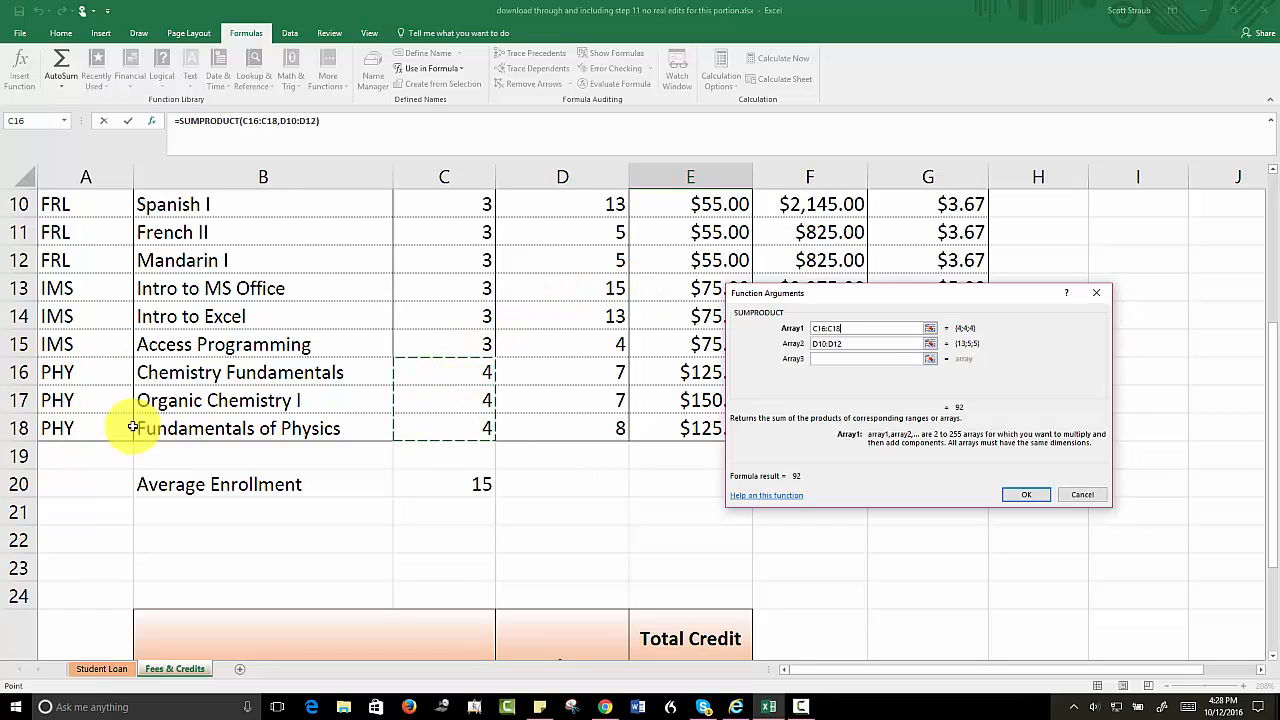
pyautogui.moveTo(849, 343); pyautogui.dragTo(813, 346)
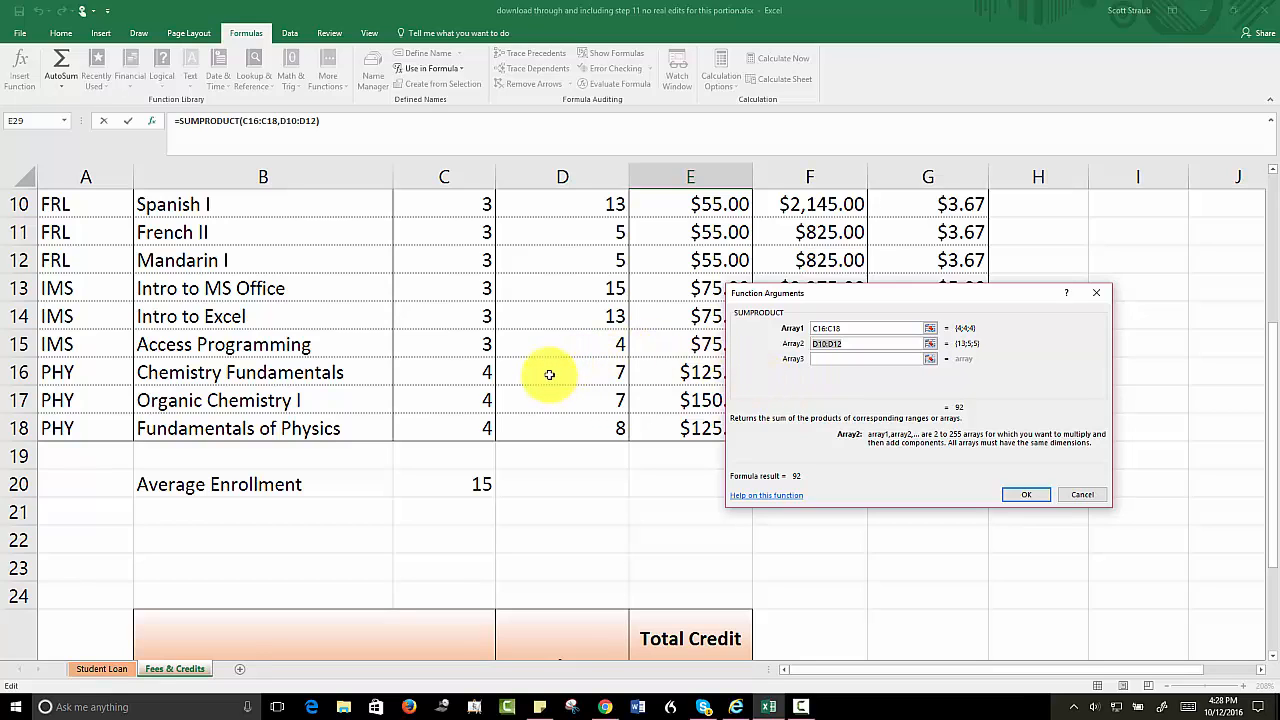
pyautogui.moveTo(549, 374); pyautogui.dragTo(550, 429)
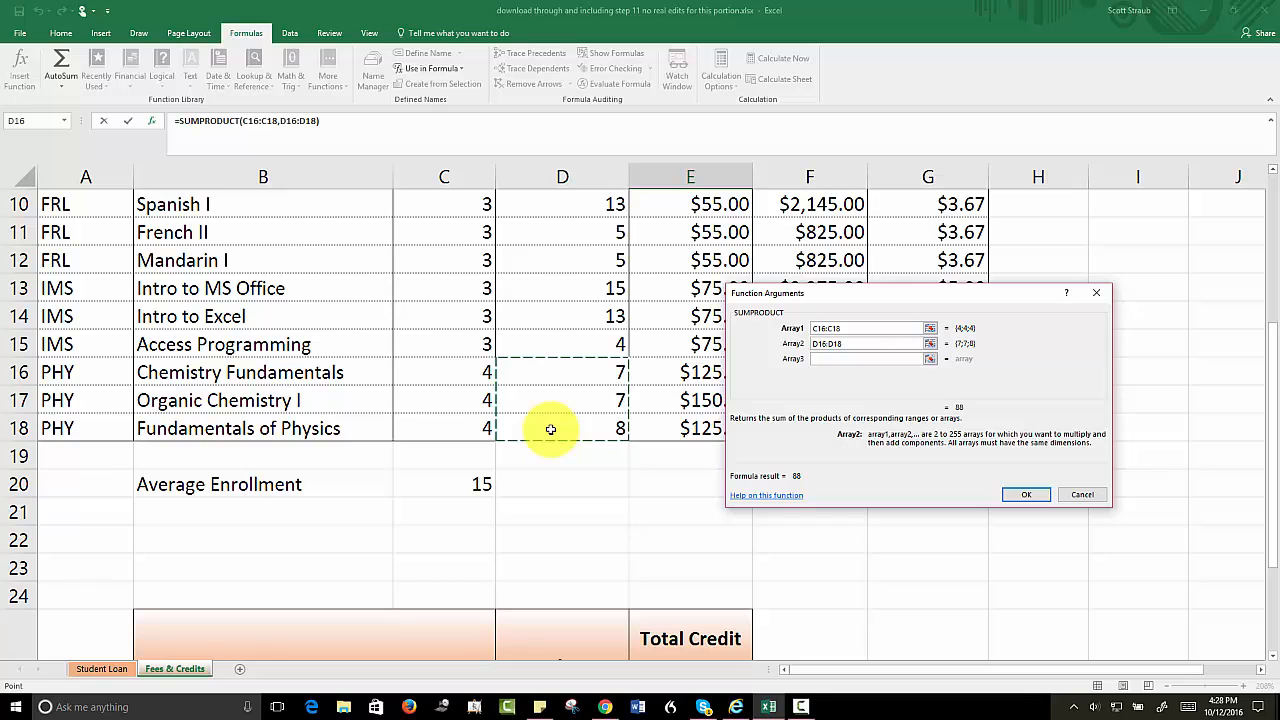
pyautogui.click(1027, 496)
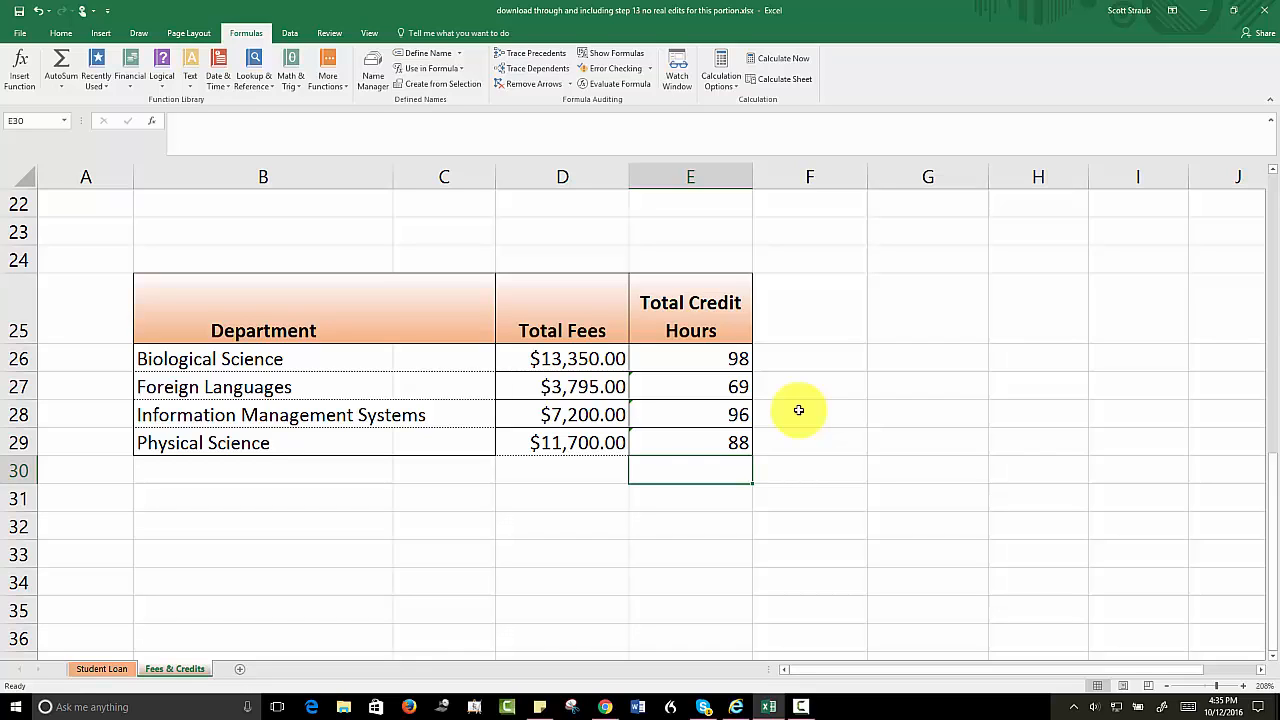
# - Ignore the formula error flags on the total credit hours cells E27, E28 and E29
pyautogui.click(662, 393)
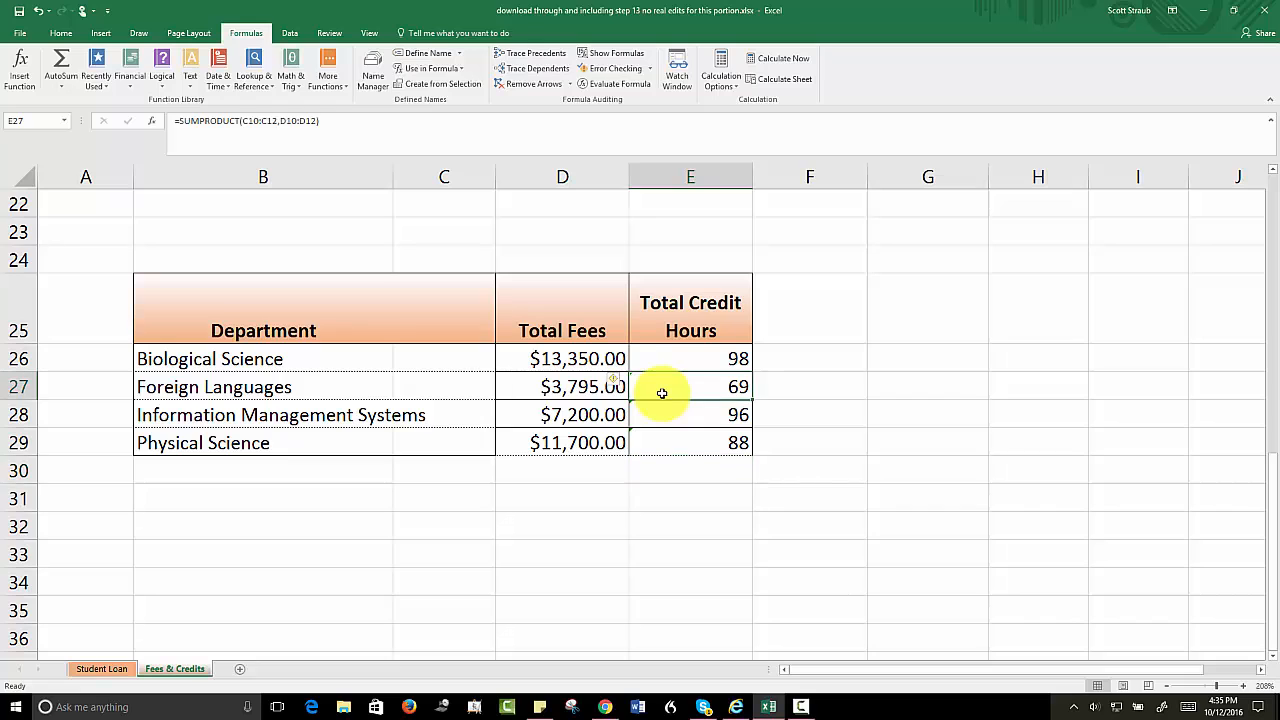
pyautogui.click(620, 381)
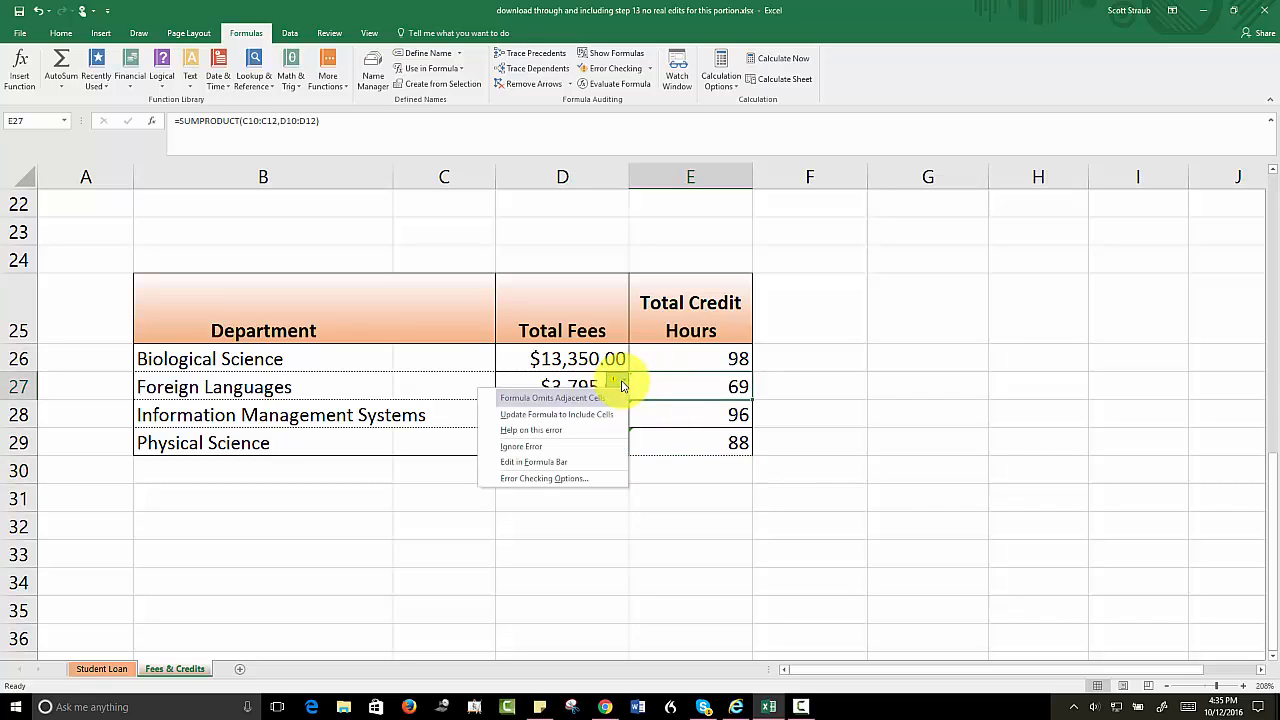
pyautogui.click(533, 447)
pyautogui.click(642, 424)
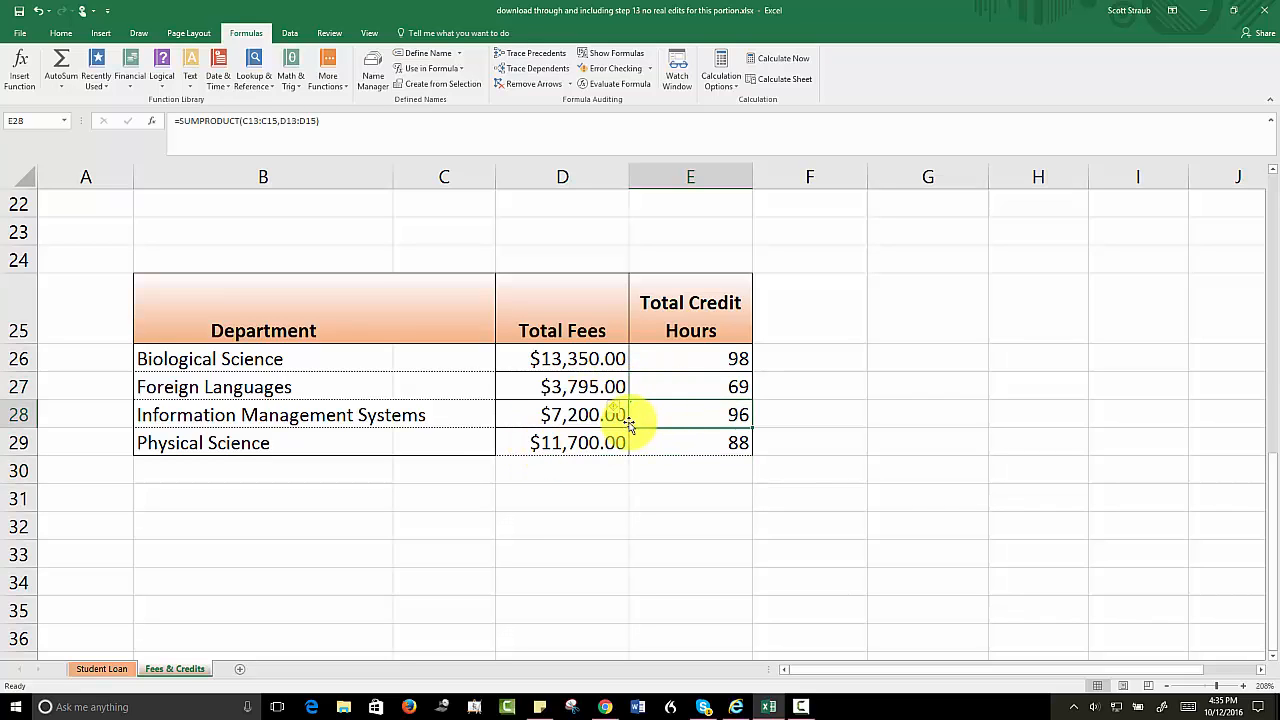
pyautogui.click(622, 413)
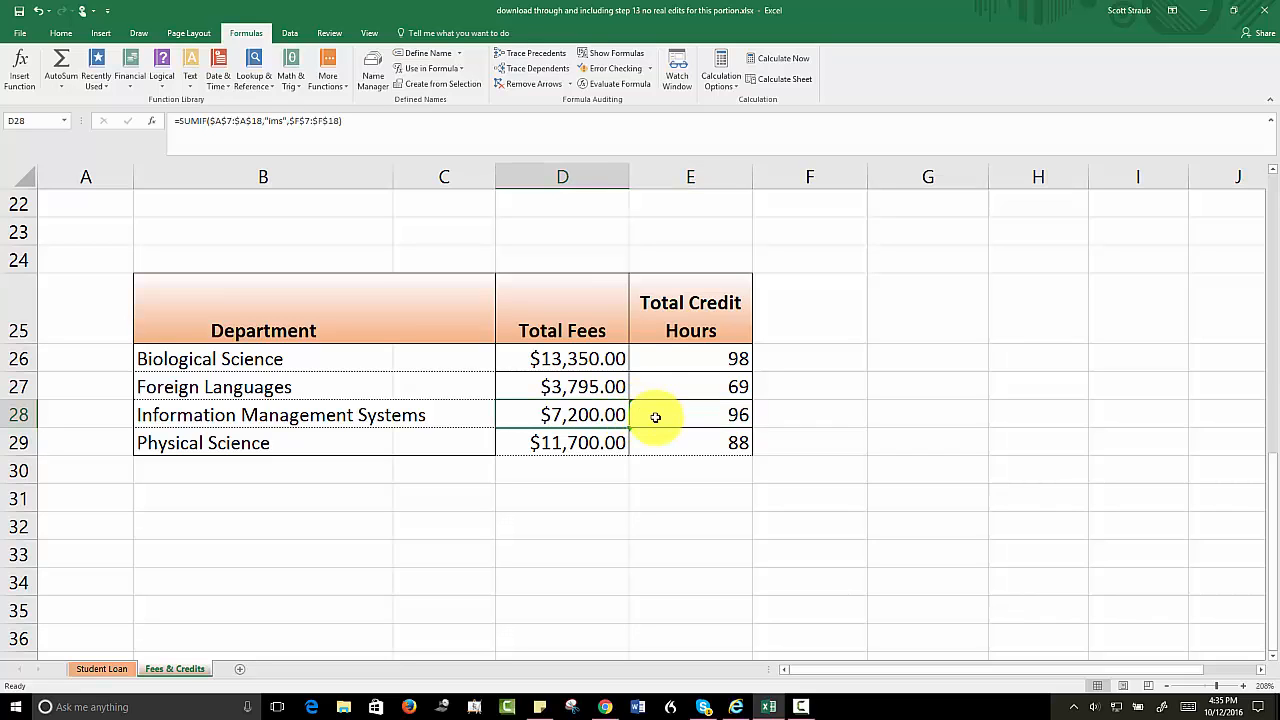
pyautogui.click(655, 417)
pyautogui.click(620, 409)
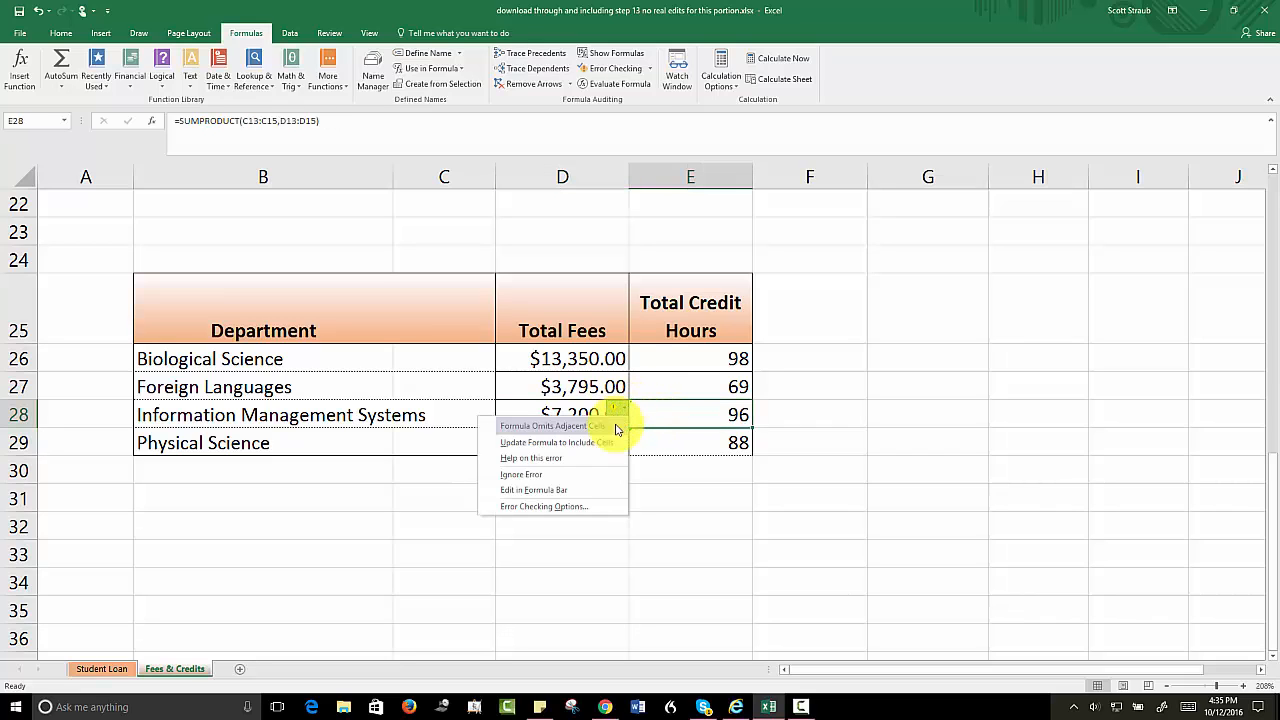
pyautogui.click(561, 474)
pyautogui.click(650, 442)
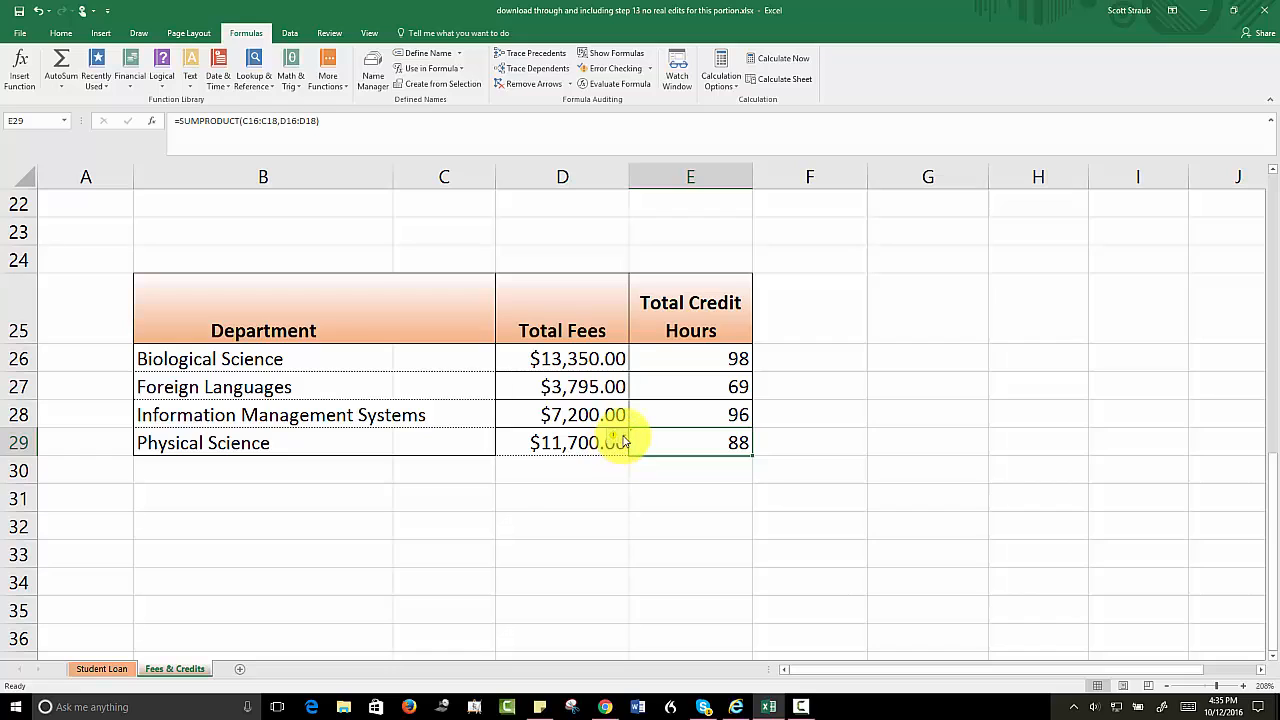
pyautogui.click(620, 441)
pyautogui.click(543, 502)
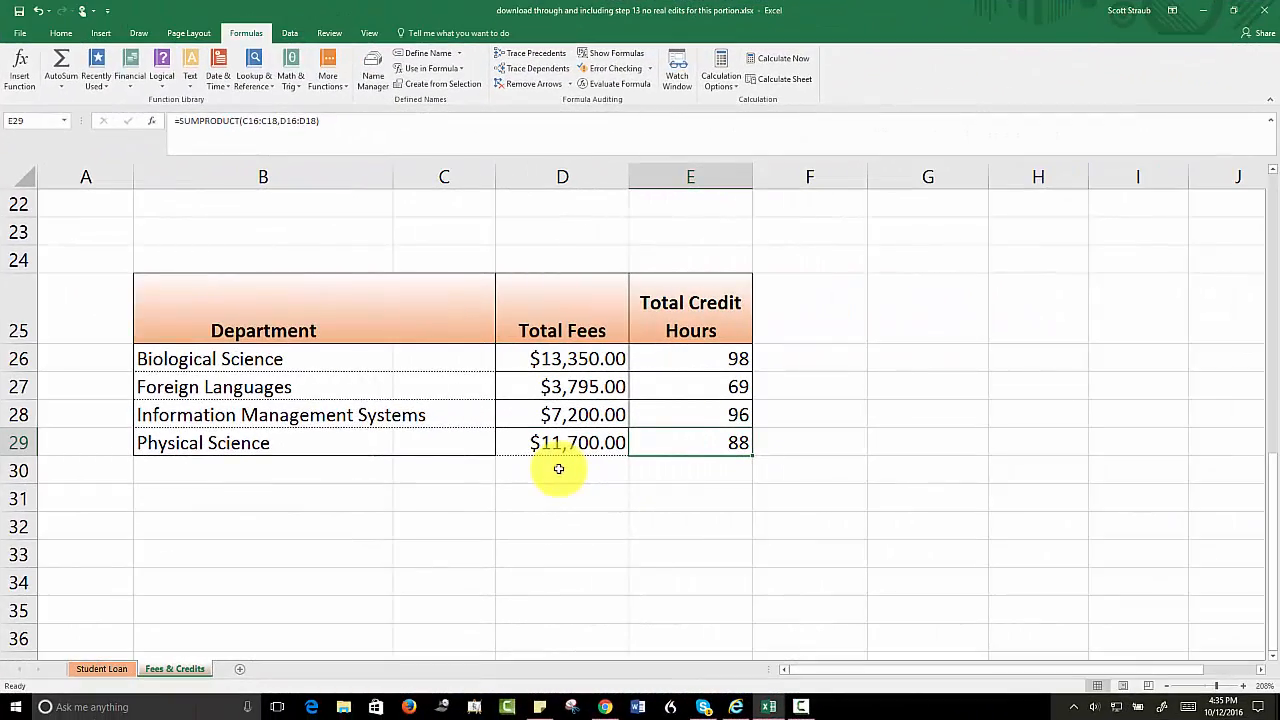
# - Enter the TODAY function in cell G30, then return to cell A1
pyautogui.click(911, 475)
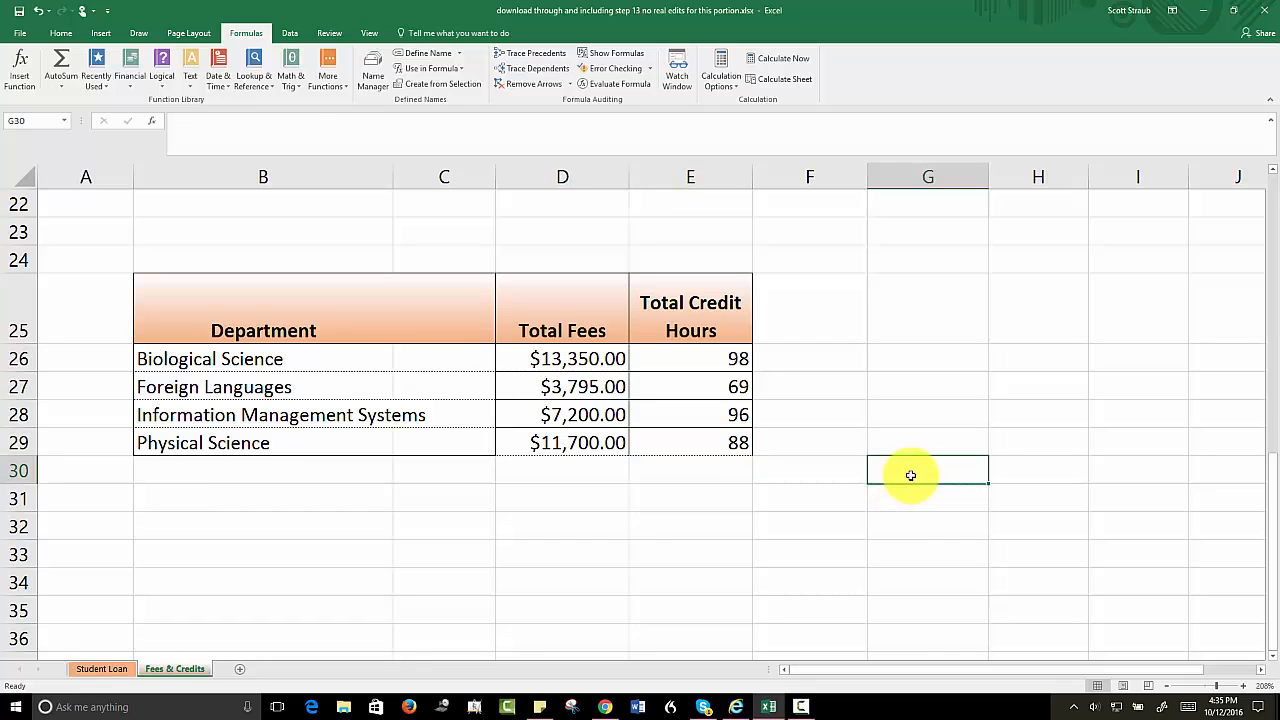
pyautogui.write('=to')
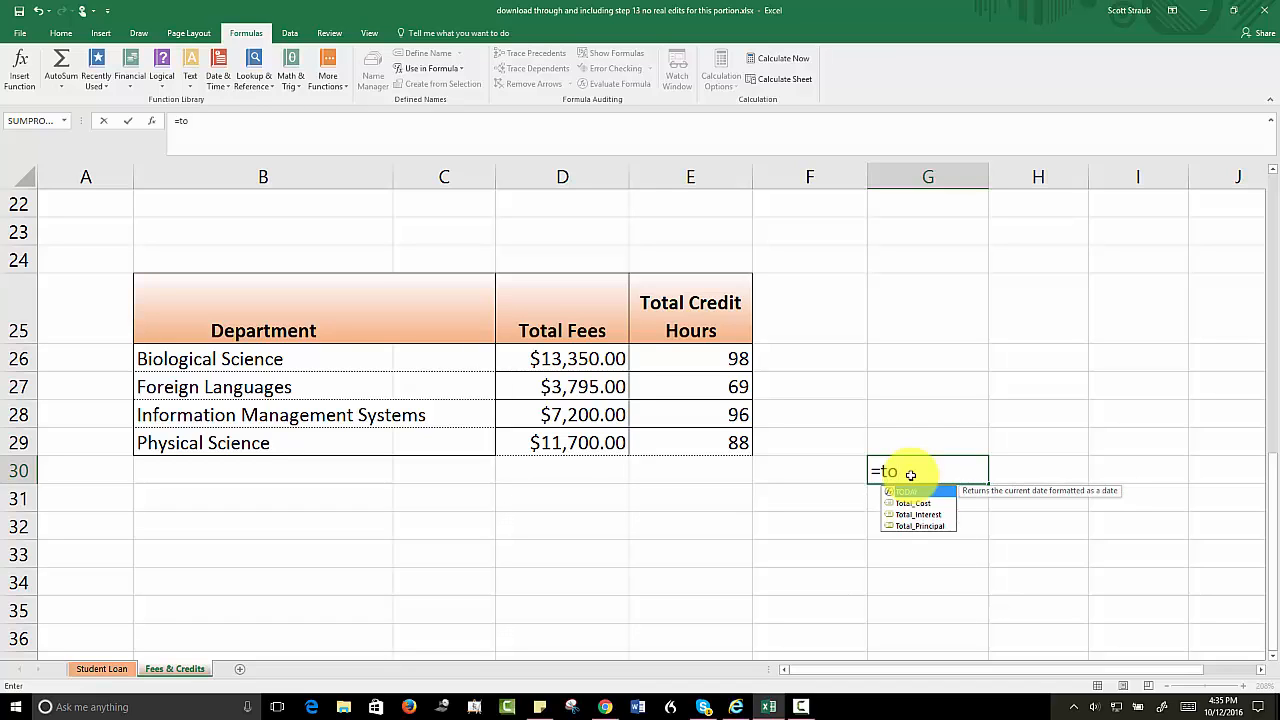
pyautogui.press('Tab')
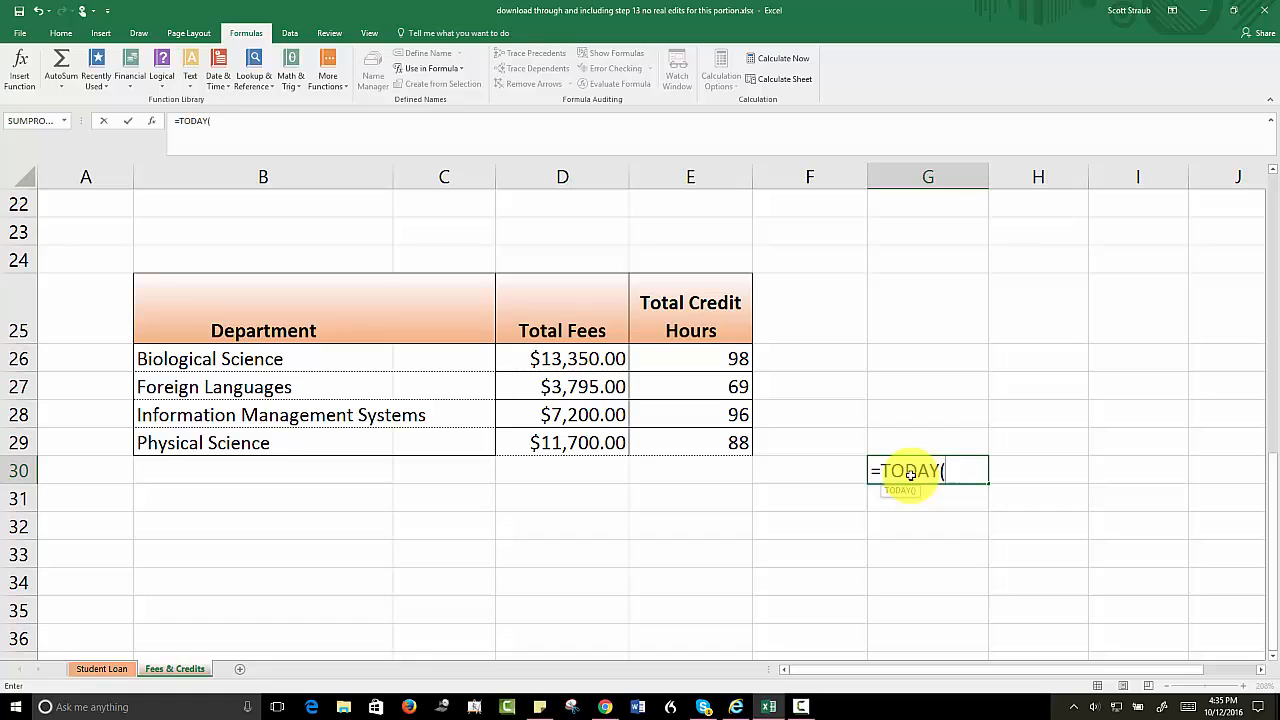
pyautogui.press('Return')
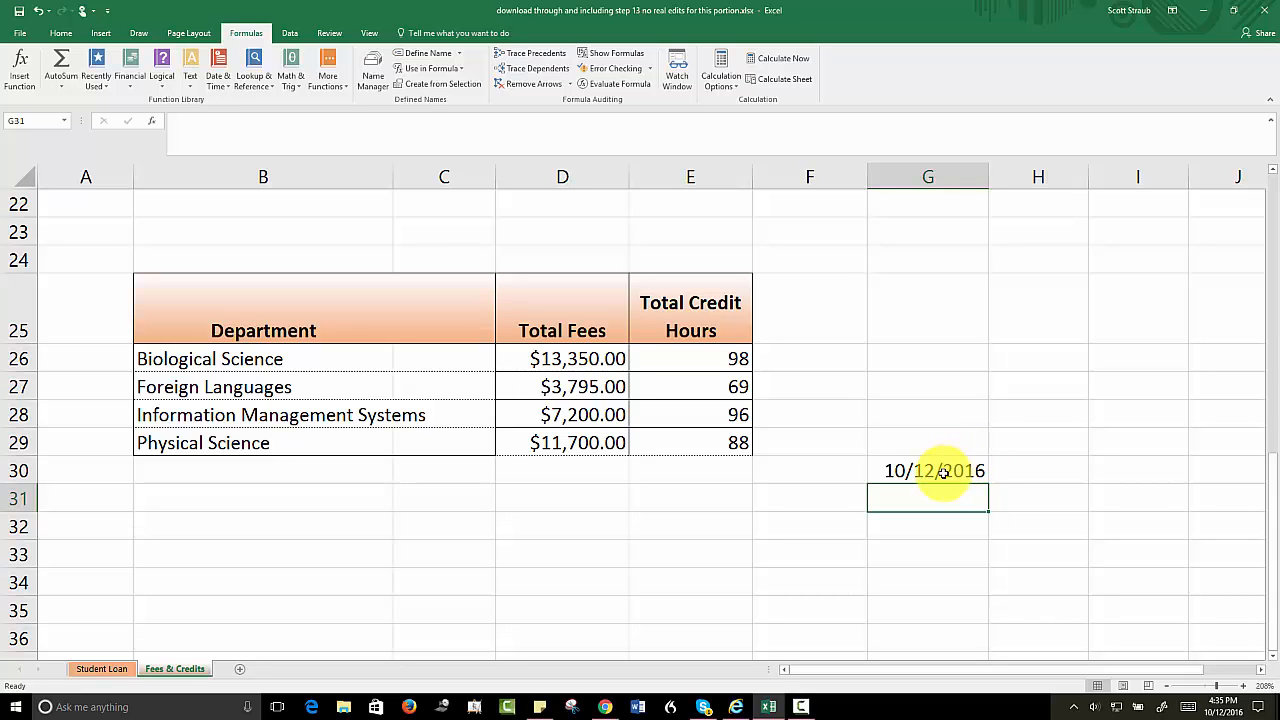
pyautogui.hotkey('ctrl', 'Home')
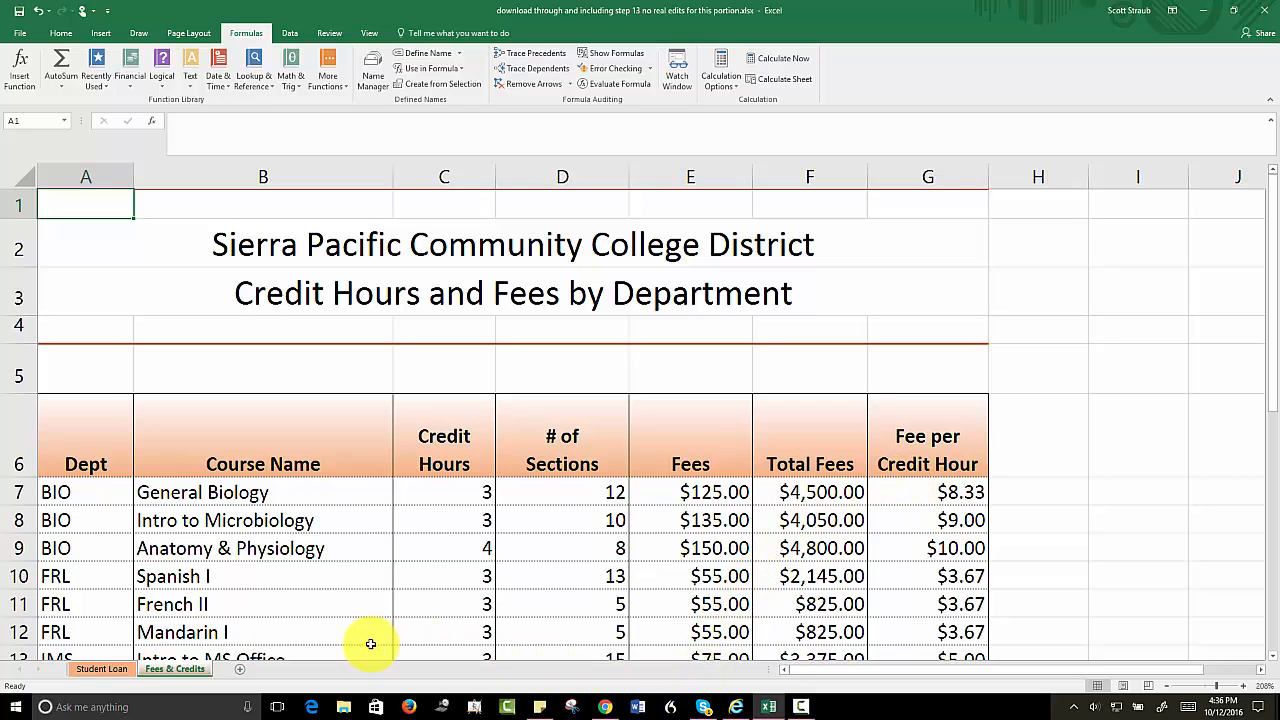
# - Add a new worksheet after Fees & Credits and rename it Range Names
pyautogui.click(241, 672)
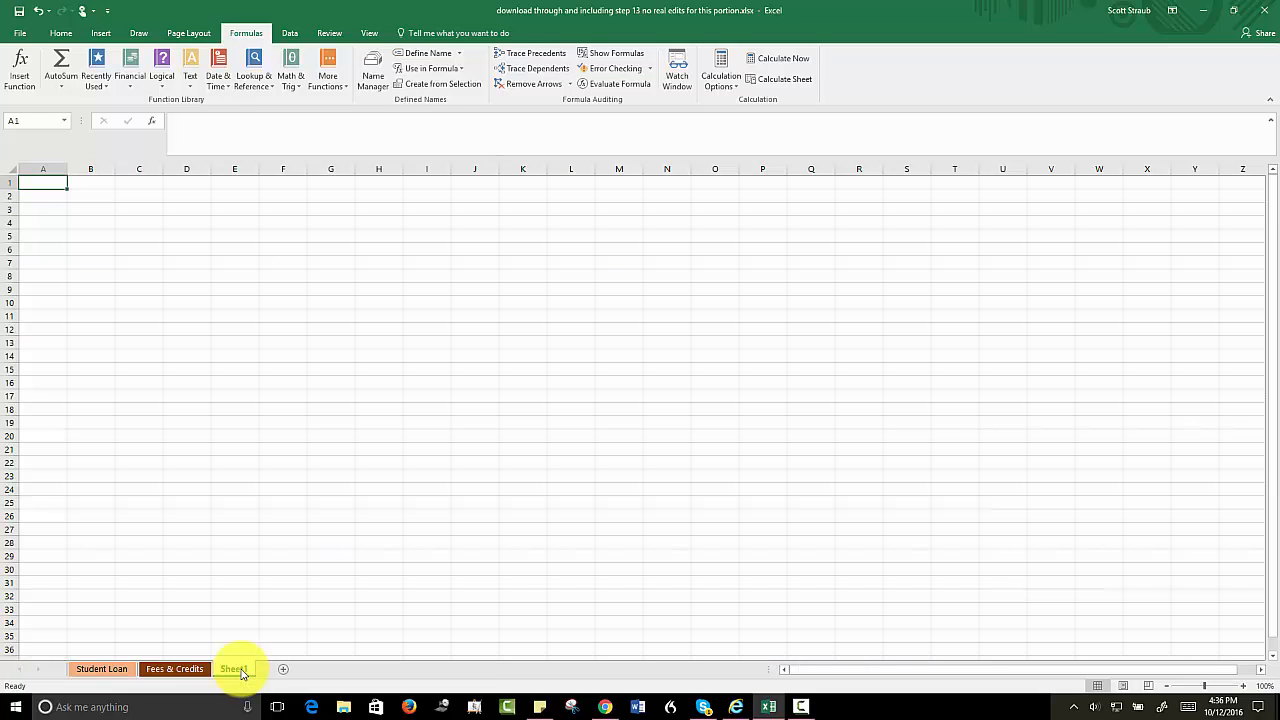
pyautogui.rightClick(241, 672)
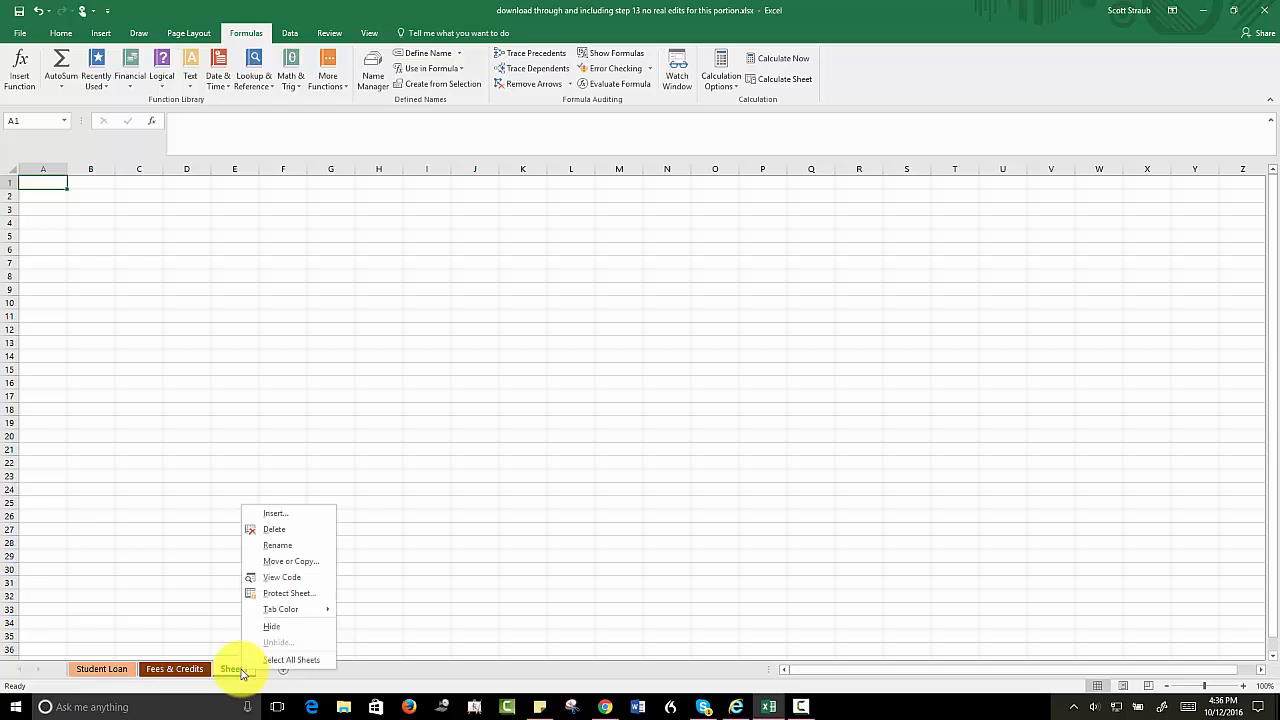
pyautogui.click(266, 548)
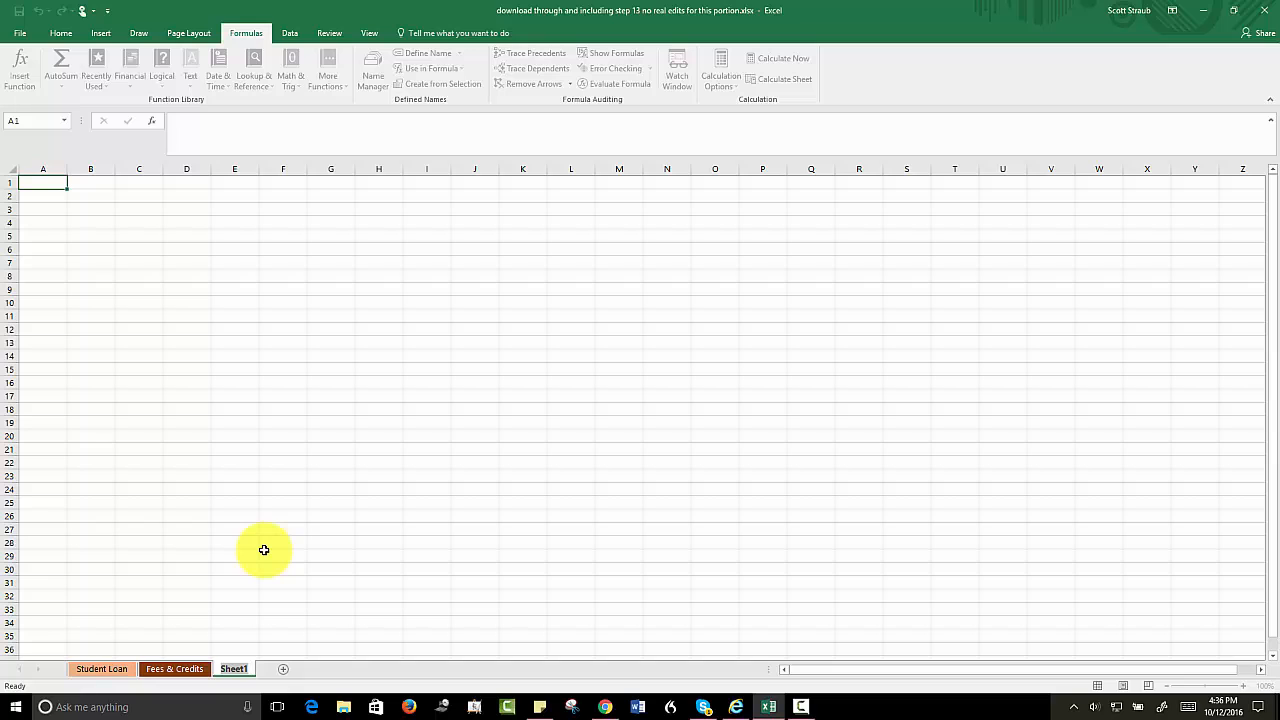
pyautogui.write('Range Names')
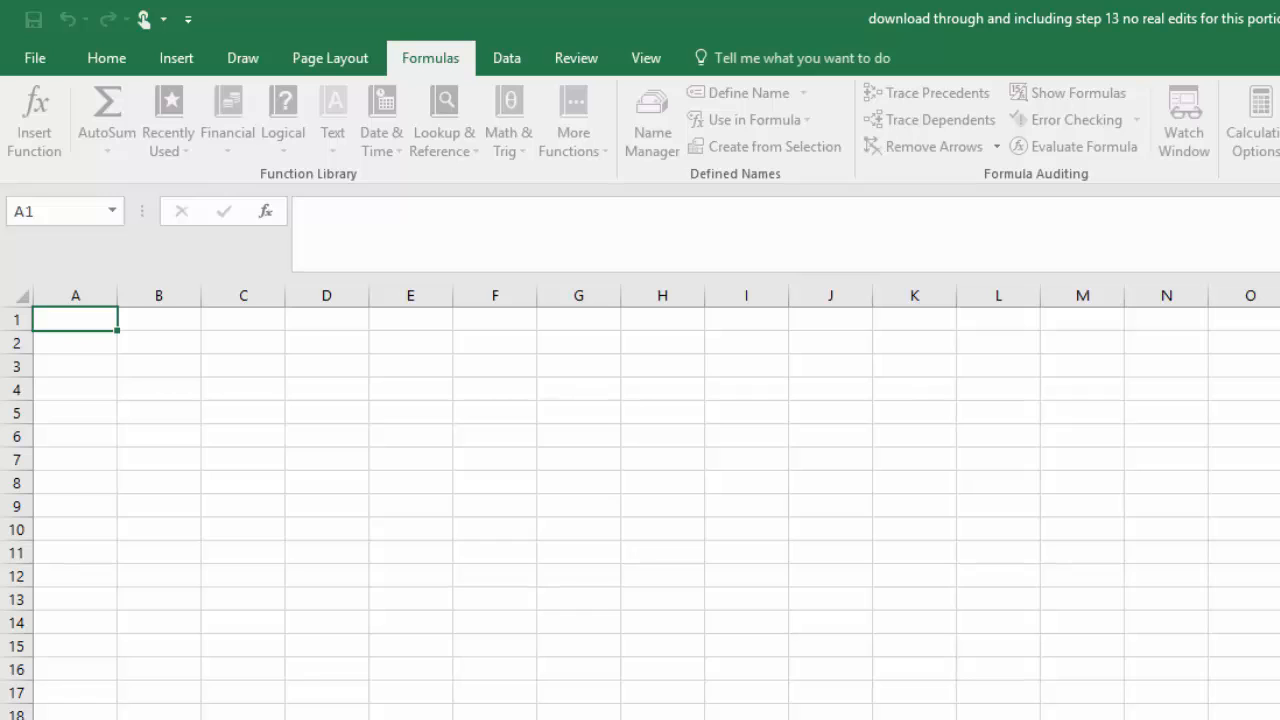
# - Paste the full list of defined range names starting in A1 and widen columns A and B to fit it
pyautogui.click(89, 328)
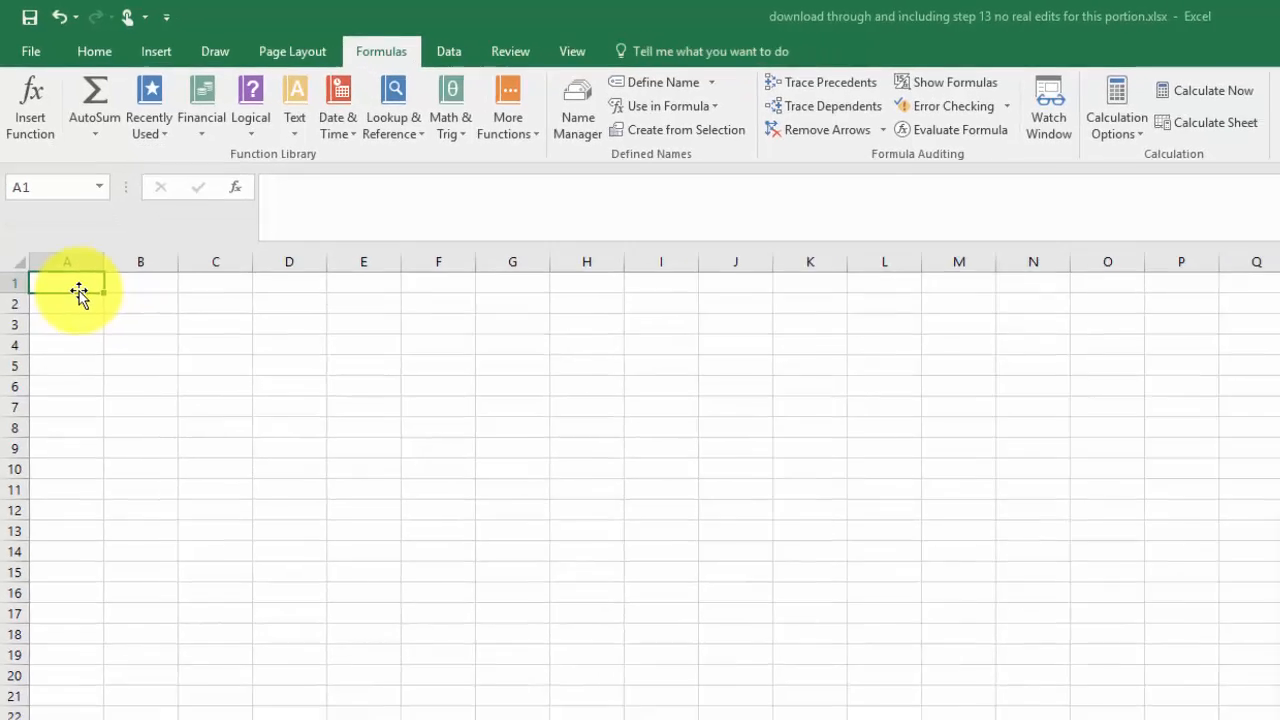
pyautogui.press('F3')
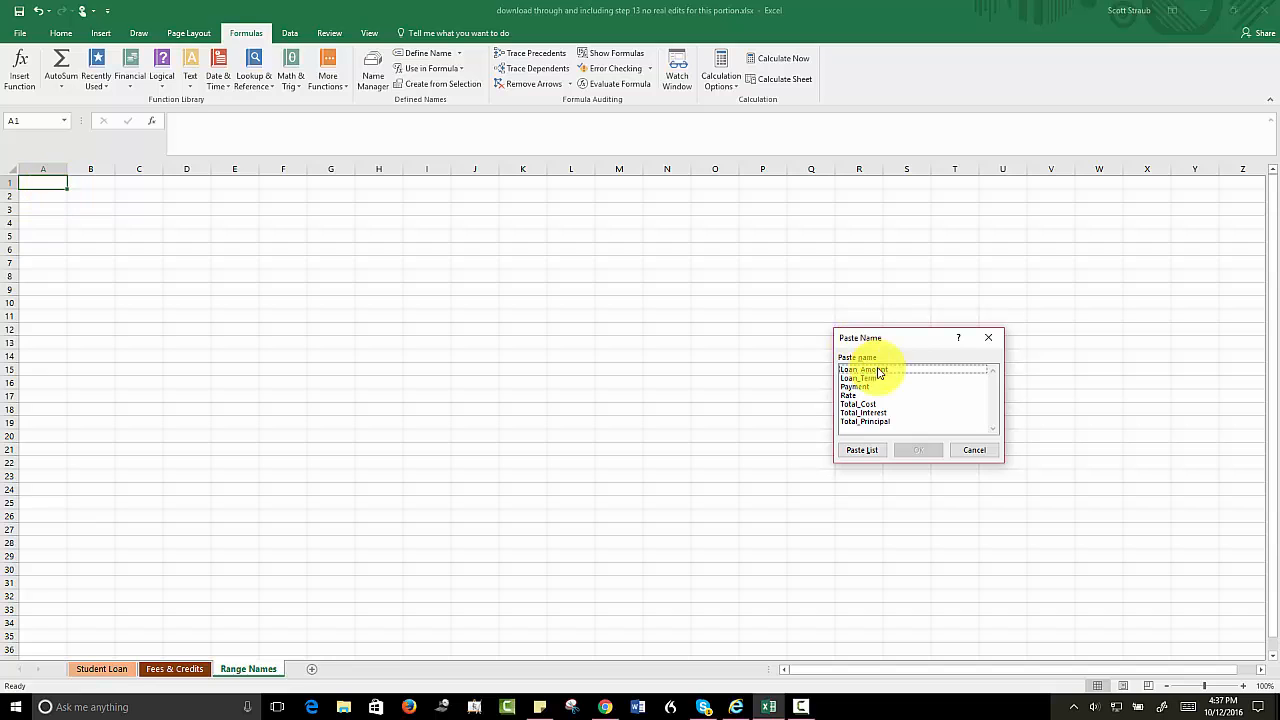
pyautogui.click(860, 450)
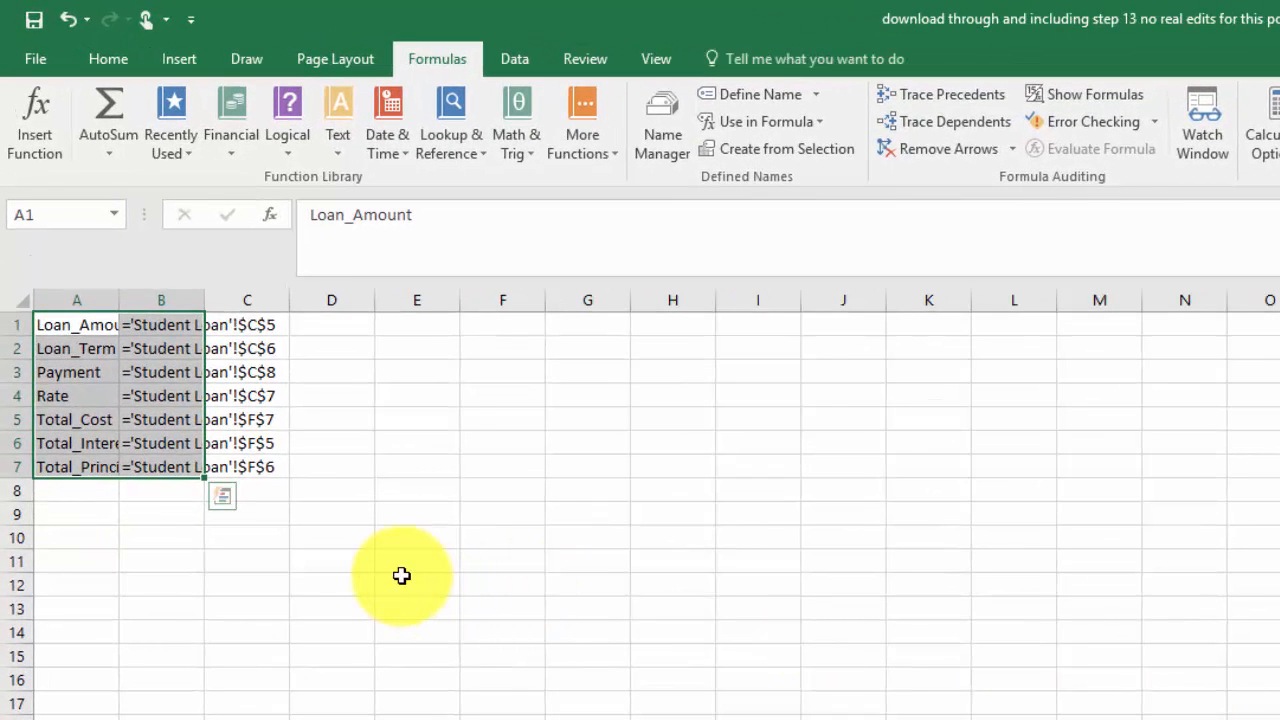
pyautogui.doubleClick(120, 300)
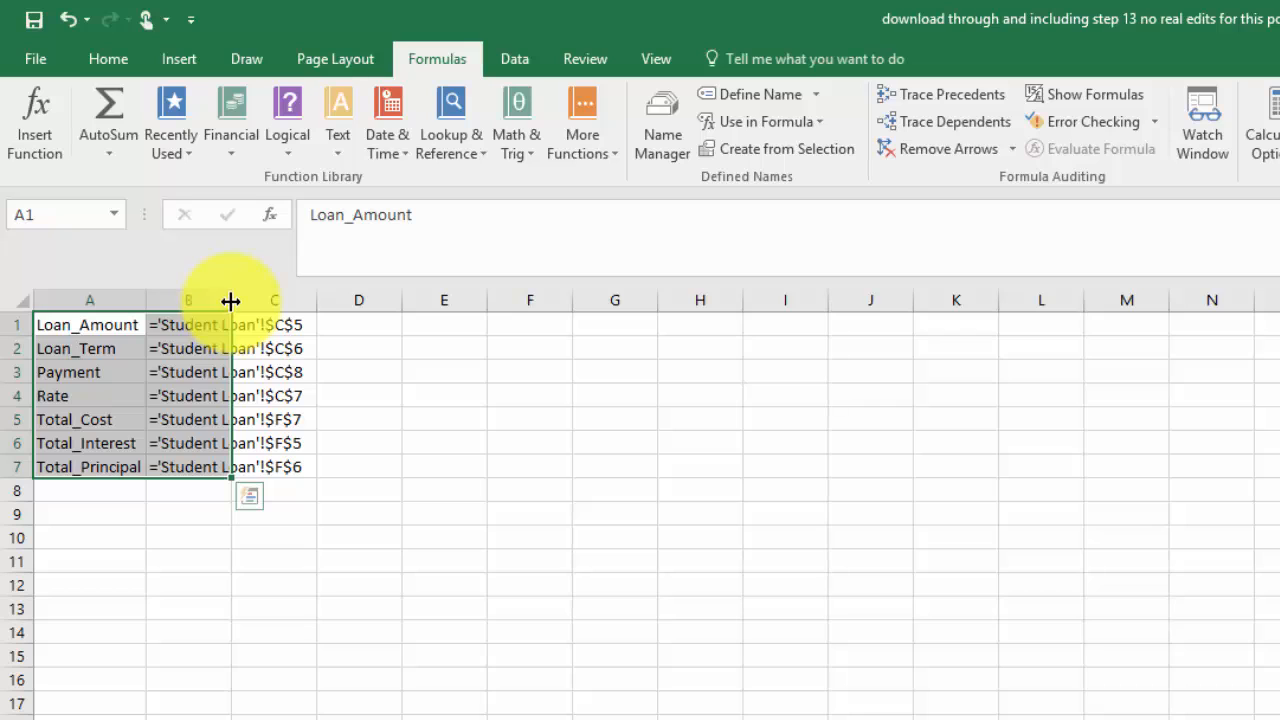
pyautogui.moveTo(229, 301); pyautogui.dragTo(312, 301)
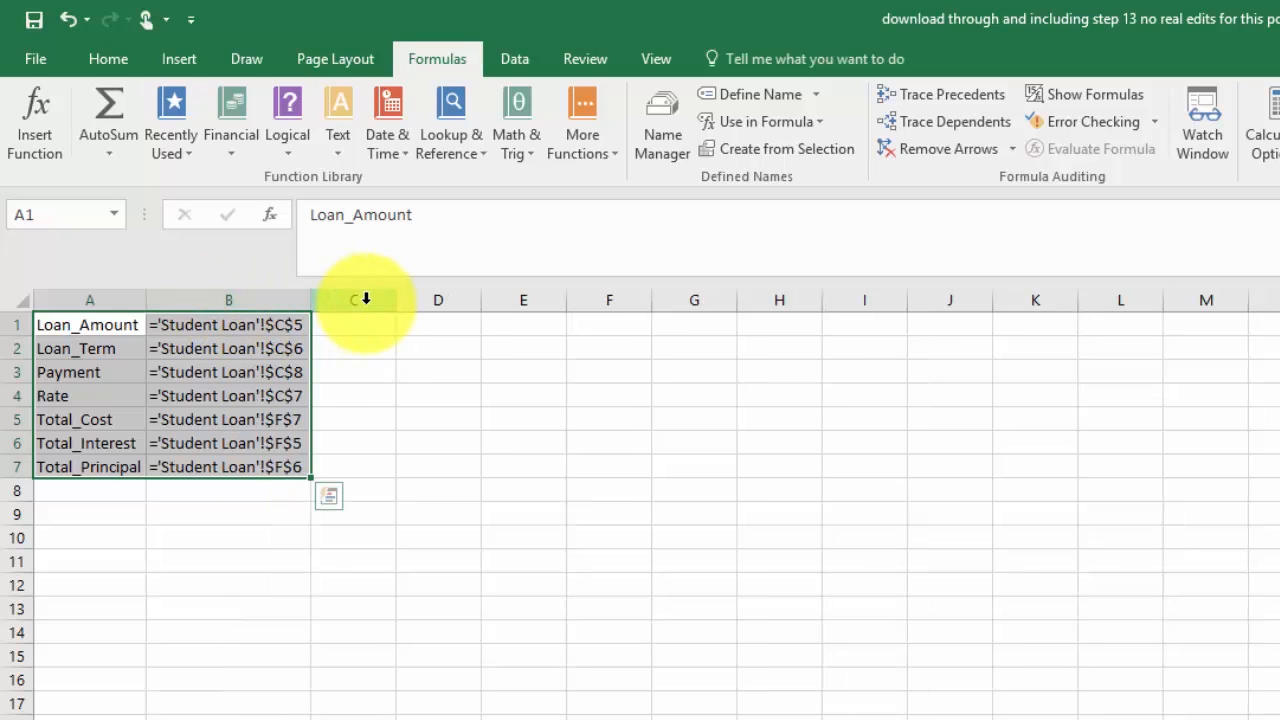